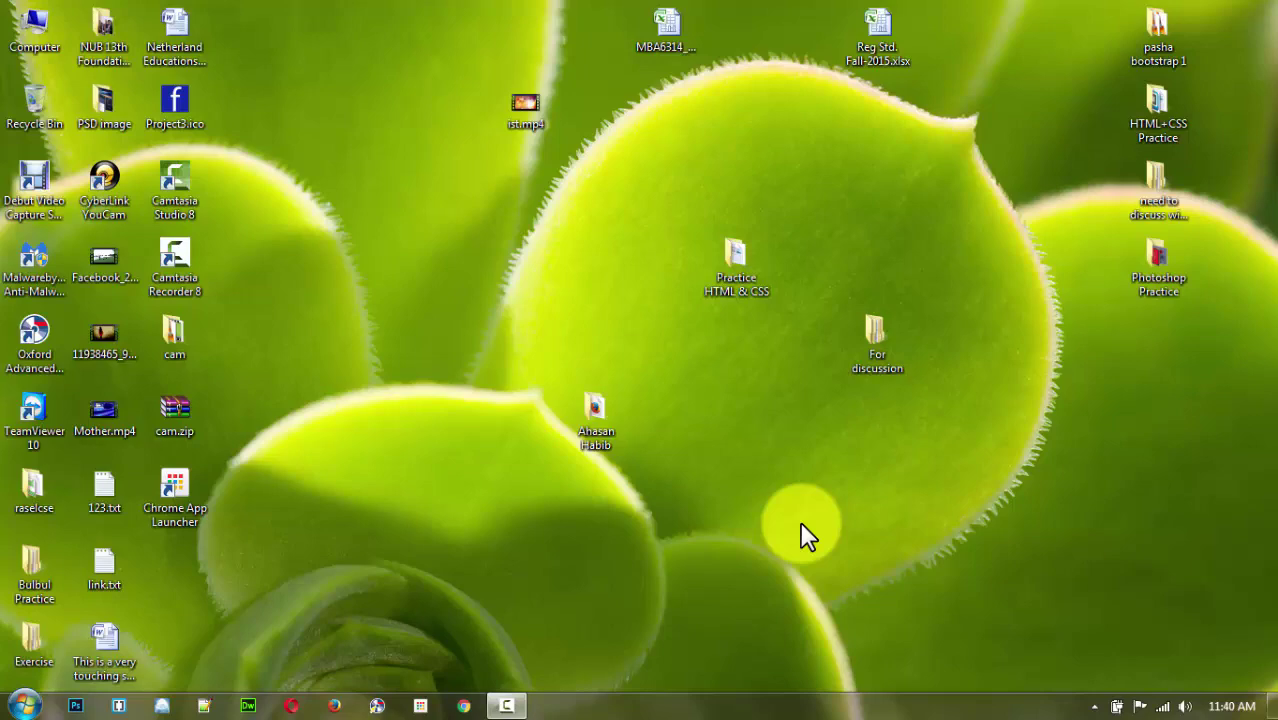
Launch Microsoft Office Excel 2007 from the Start menu to get a blank Book1 workbook.
click(20, 702)
click(117, 344)
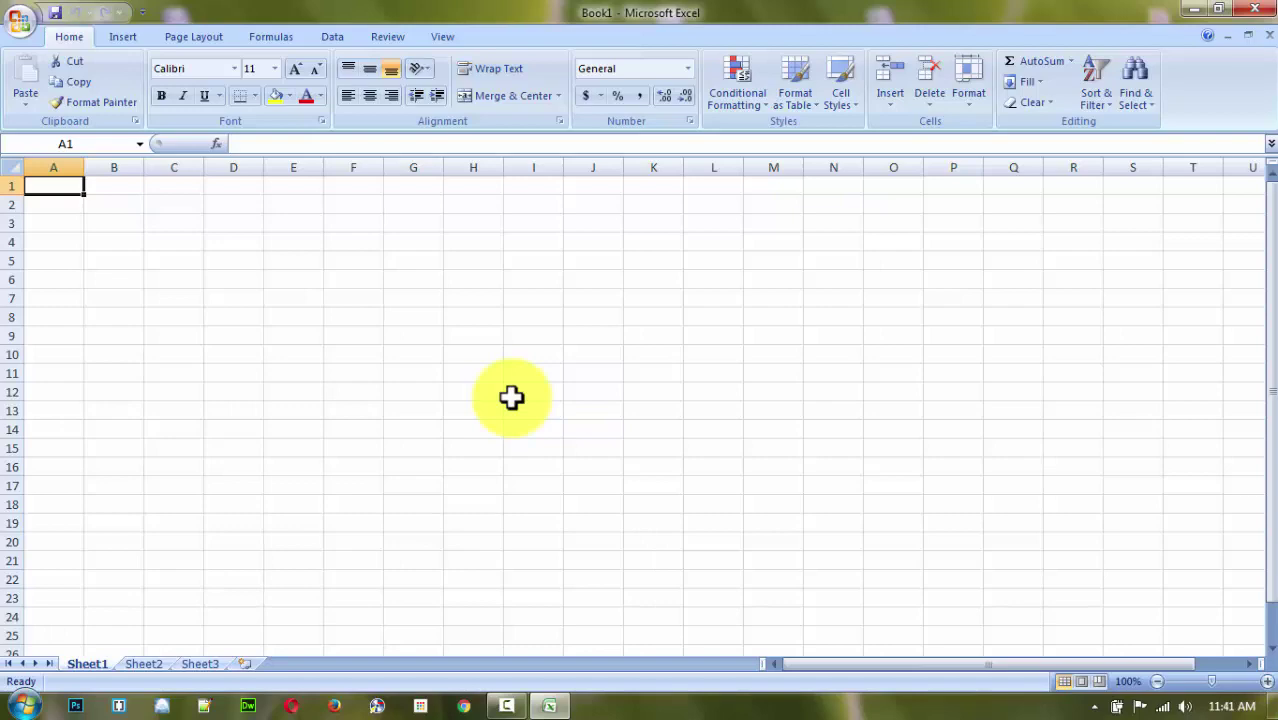
Enter 01987 in cell E4, which Excel stores as 1987 without the leading zero.
click(290, 245)
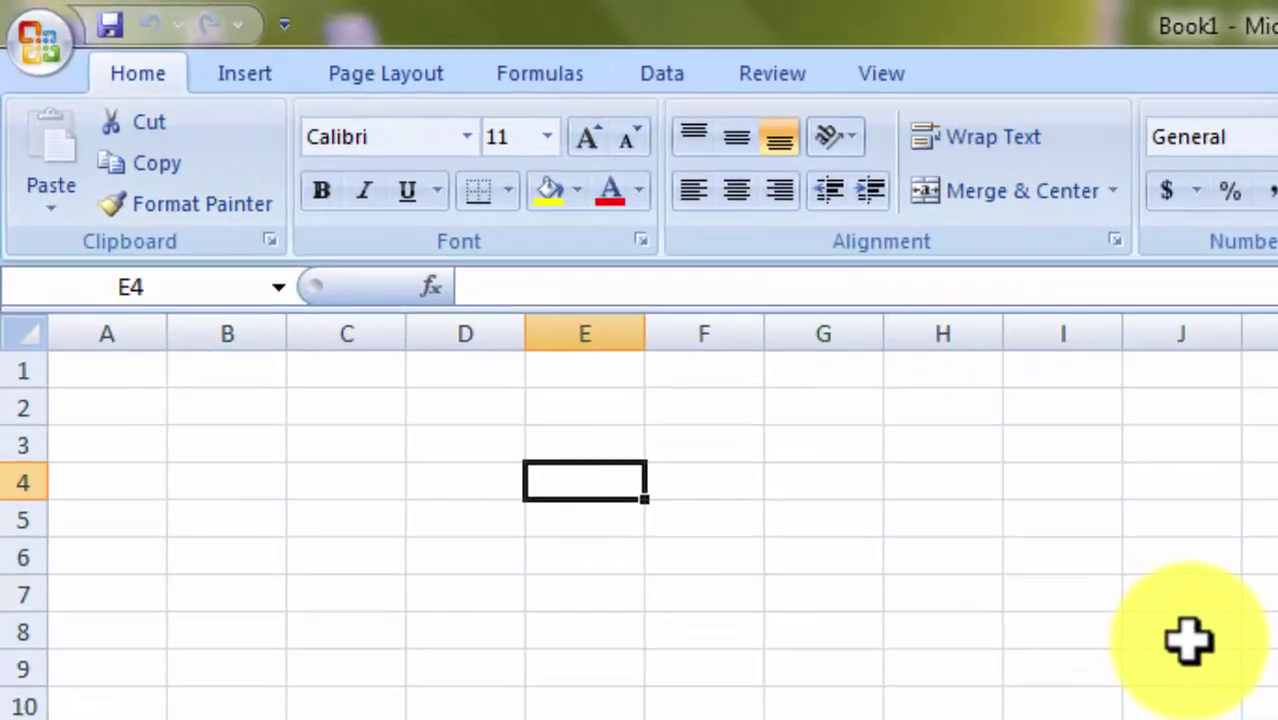
text(01987)
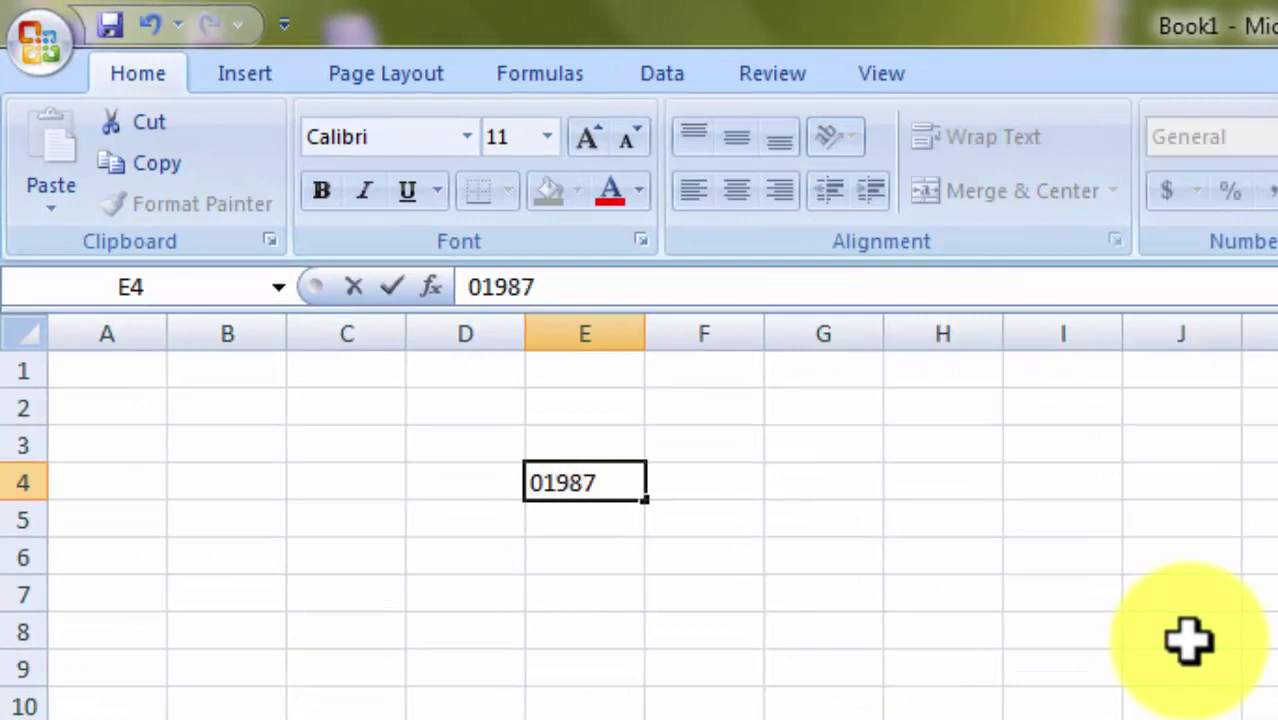
key(Return)
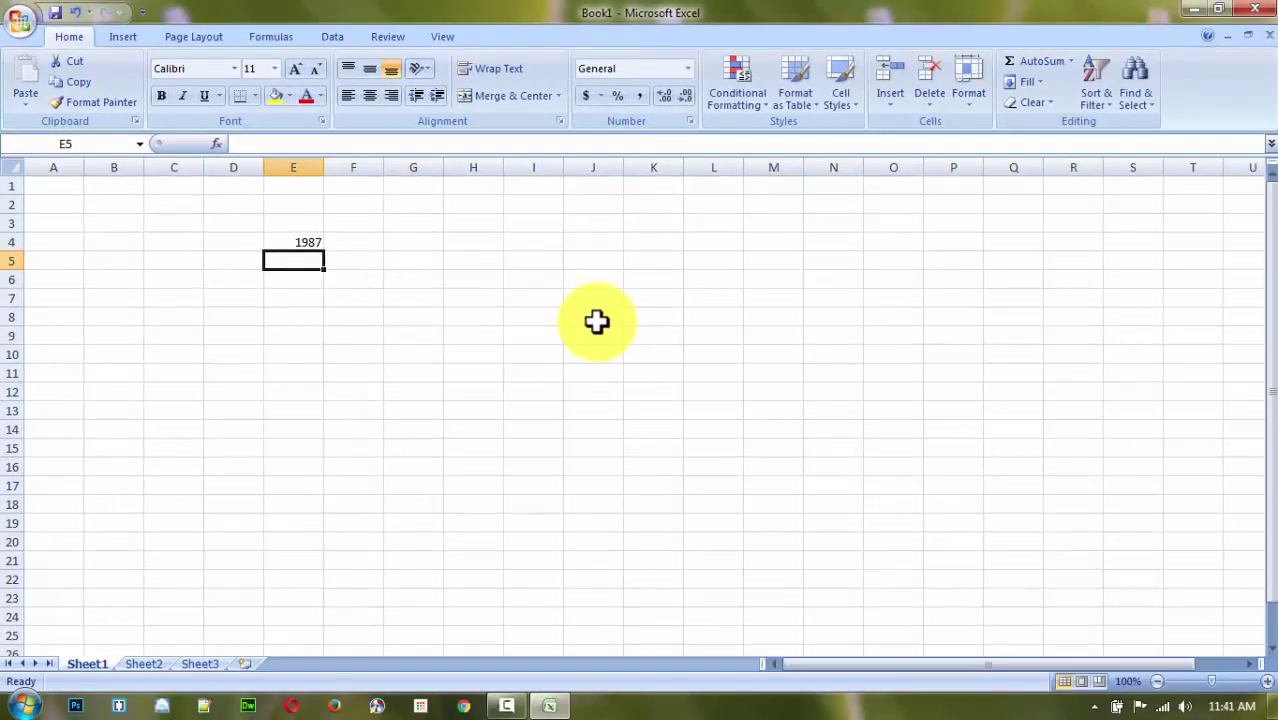
drag(297, 302, 845, 491)
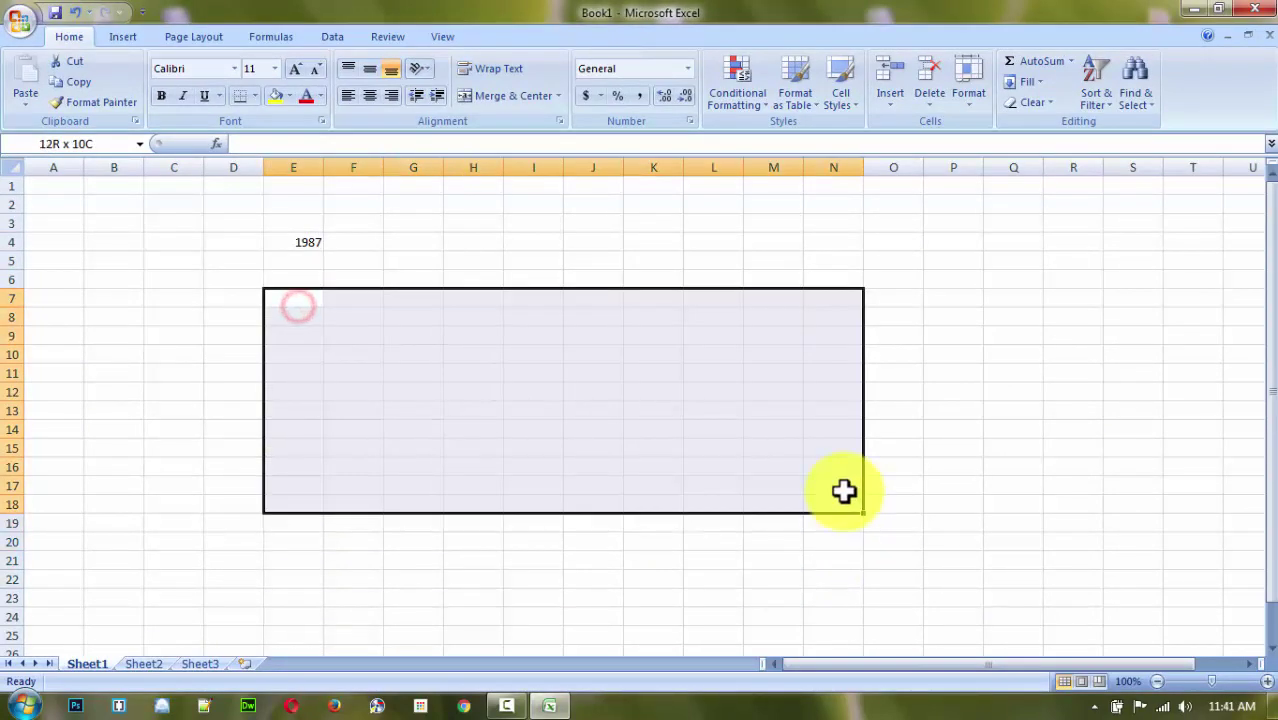
click(615, 432)
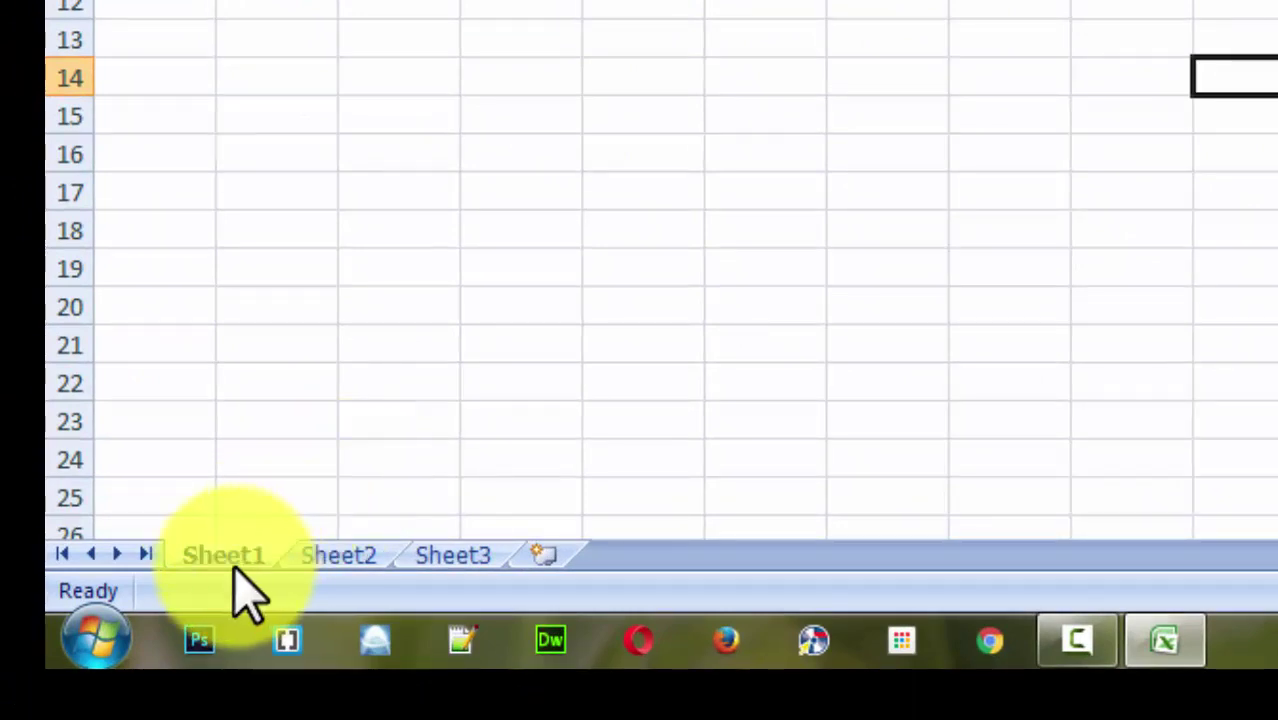
click(228, 556)
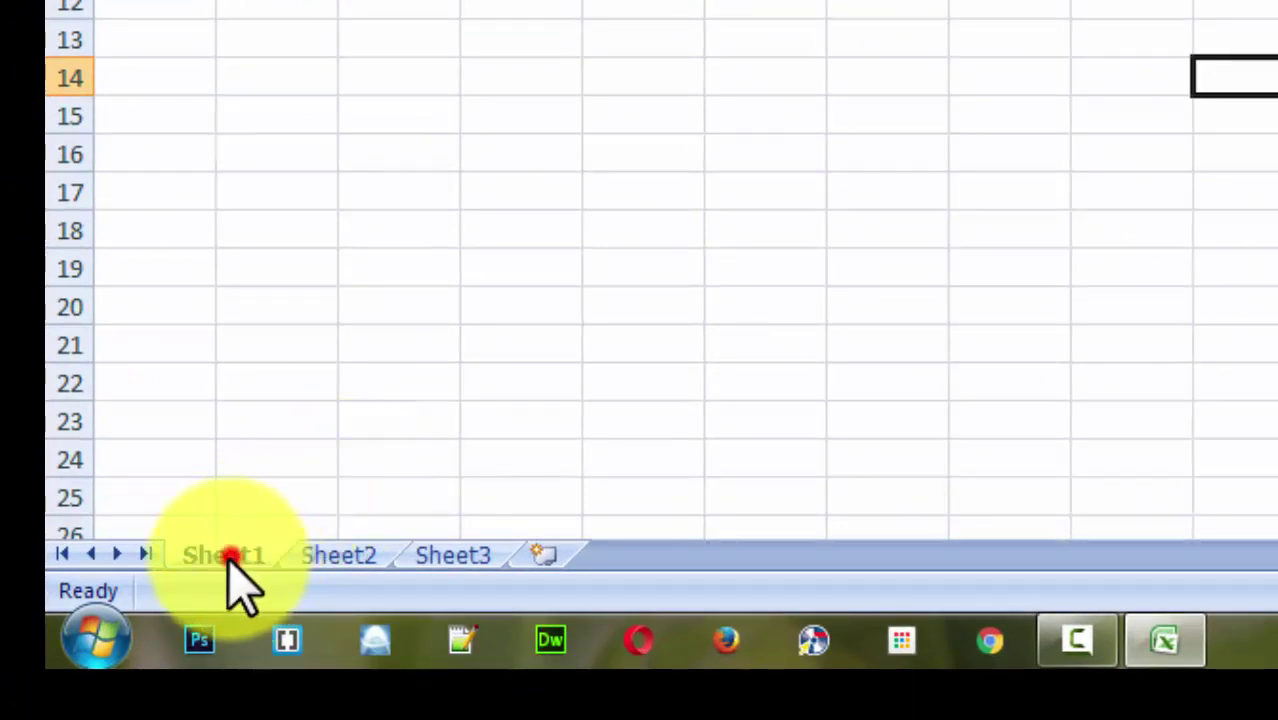
click(316, 553)
click(445, 548)
click(203, 551)
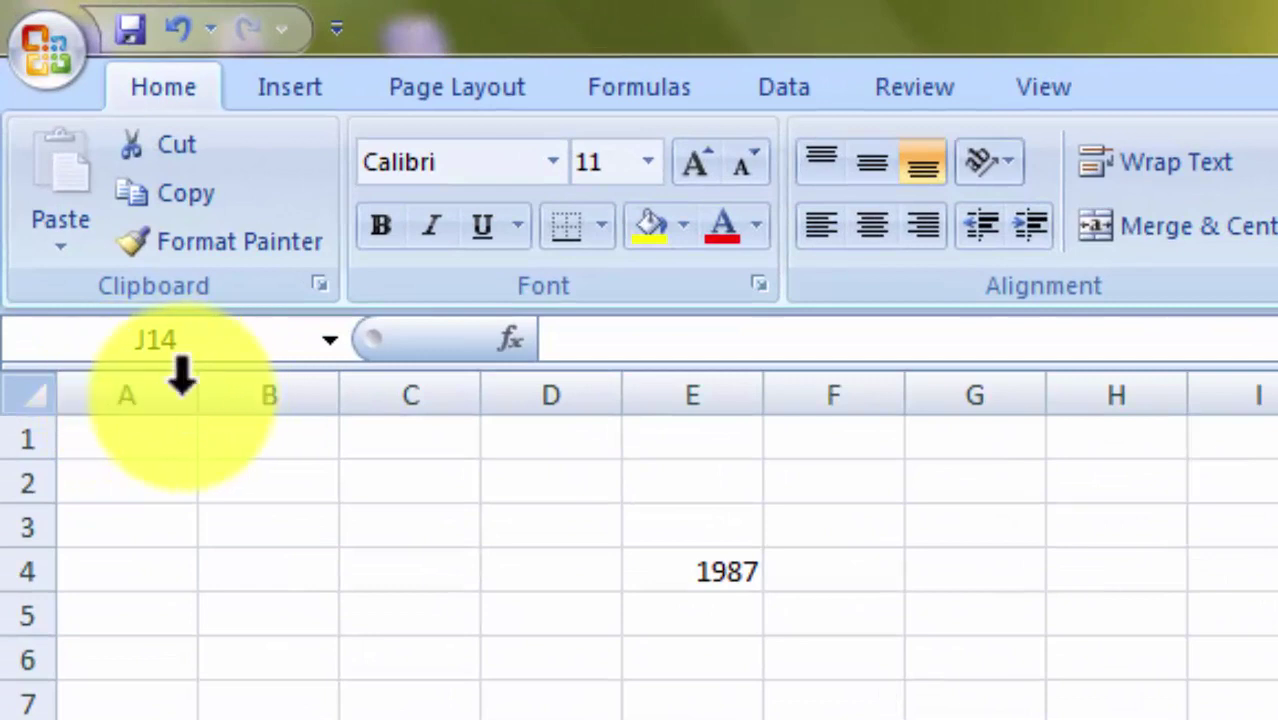
click(130, 392)
click(285, 392)
click(410, 395)
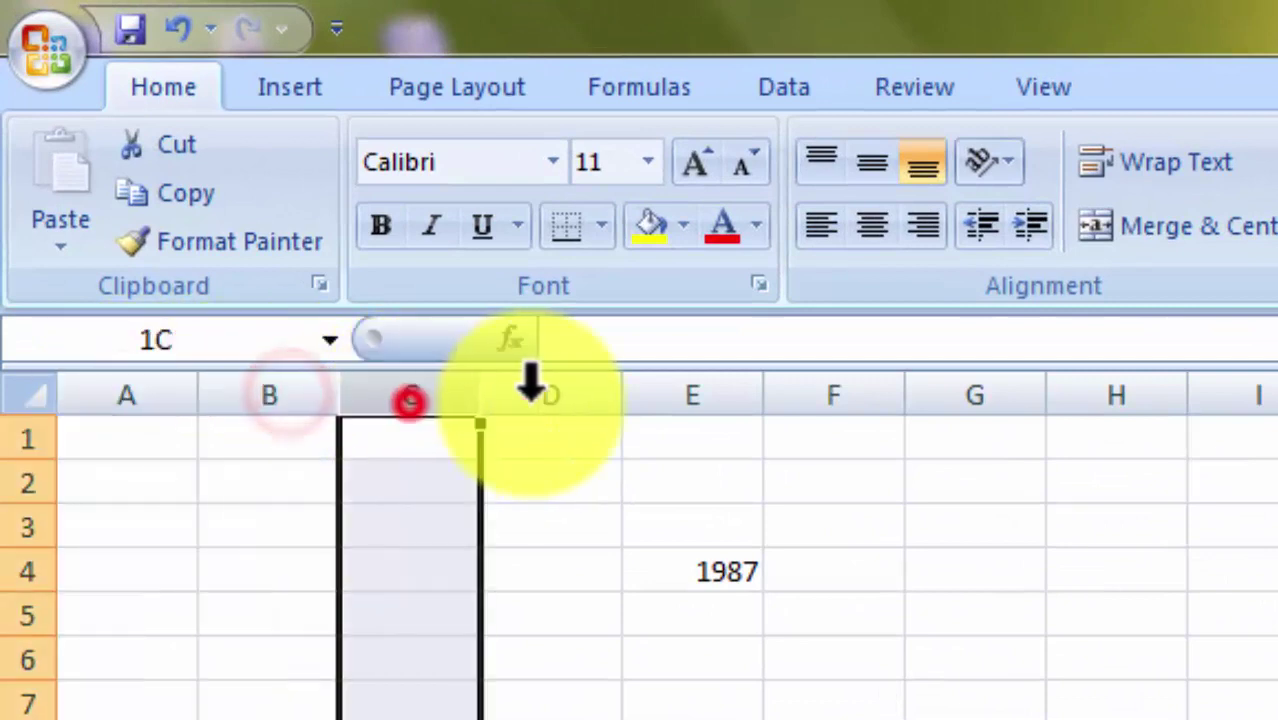
click(550, 395)
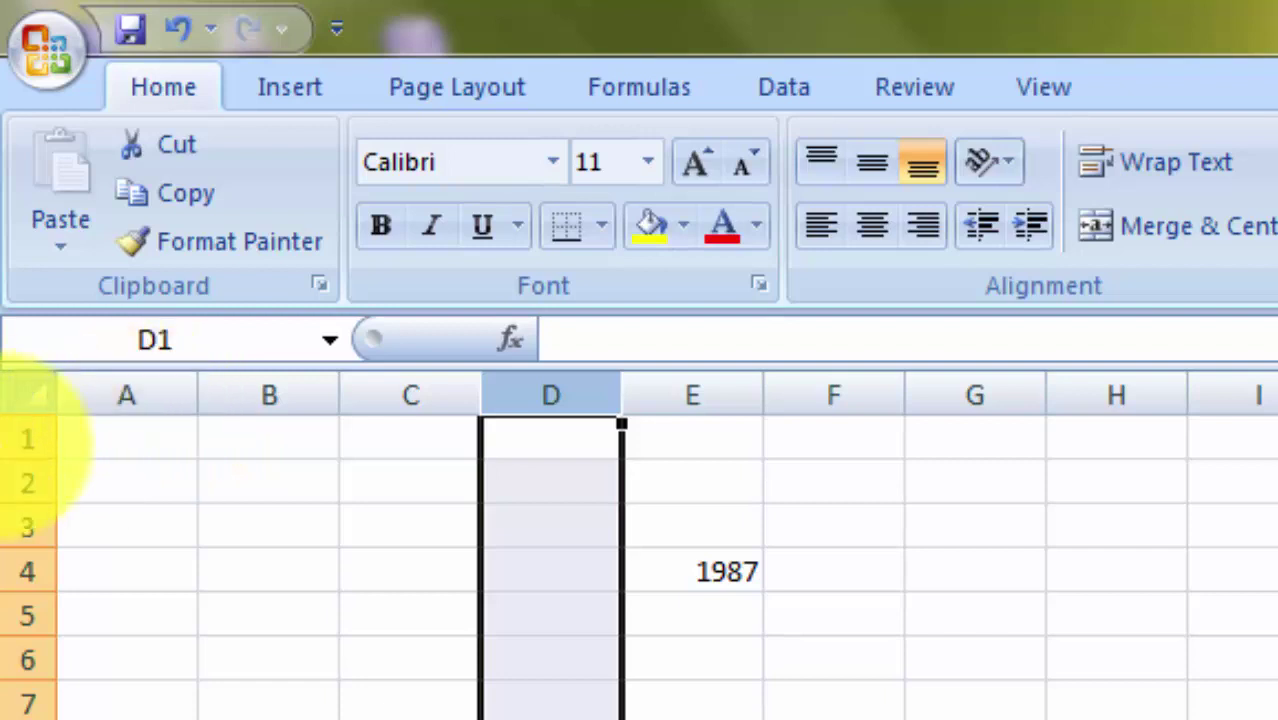
click(116, 455)
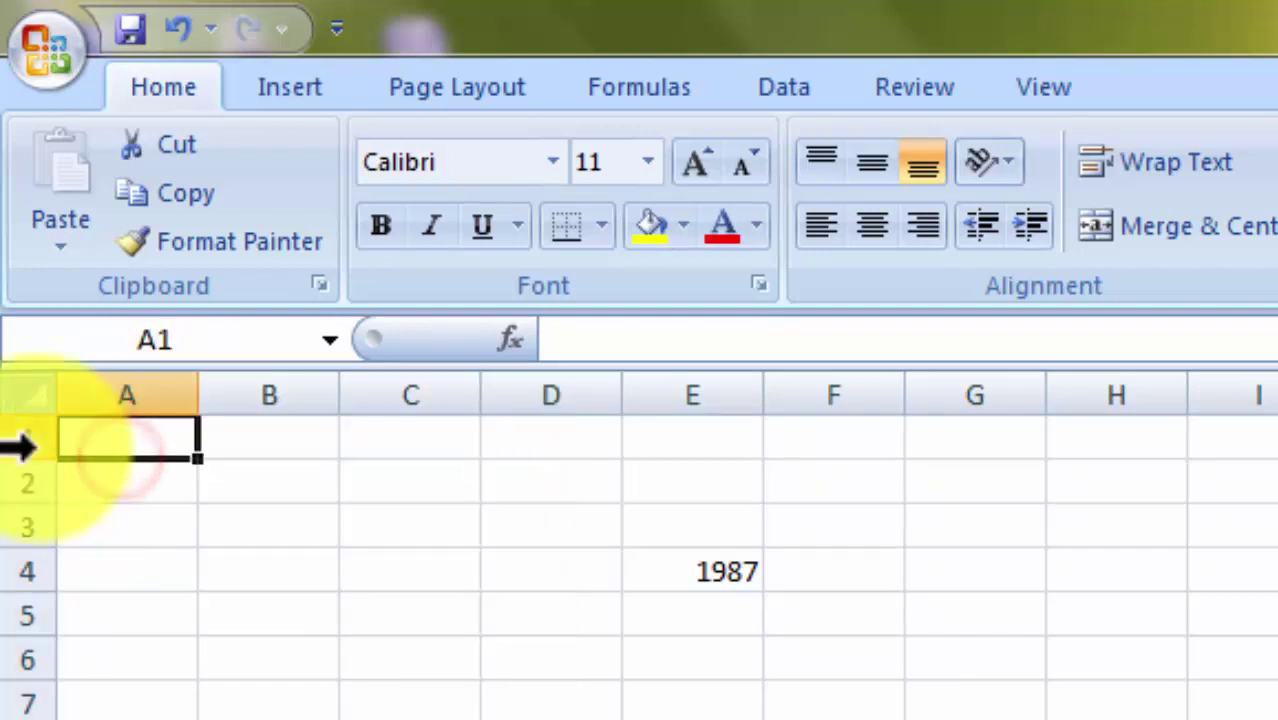
click(30, 443)
click(30, 480)
click(22, 528)
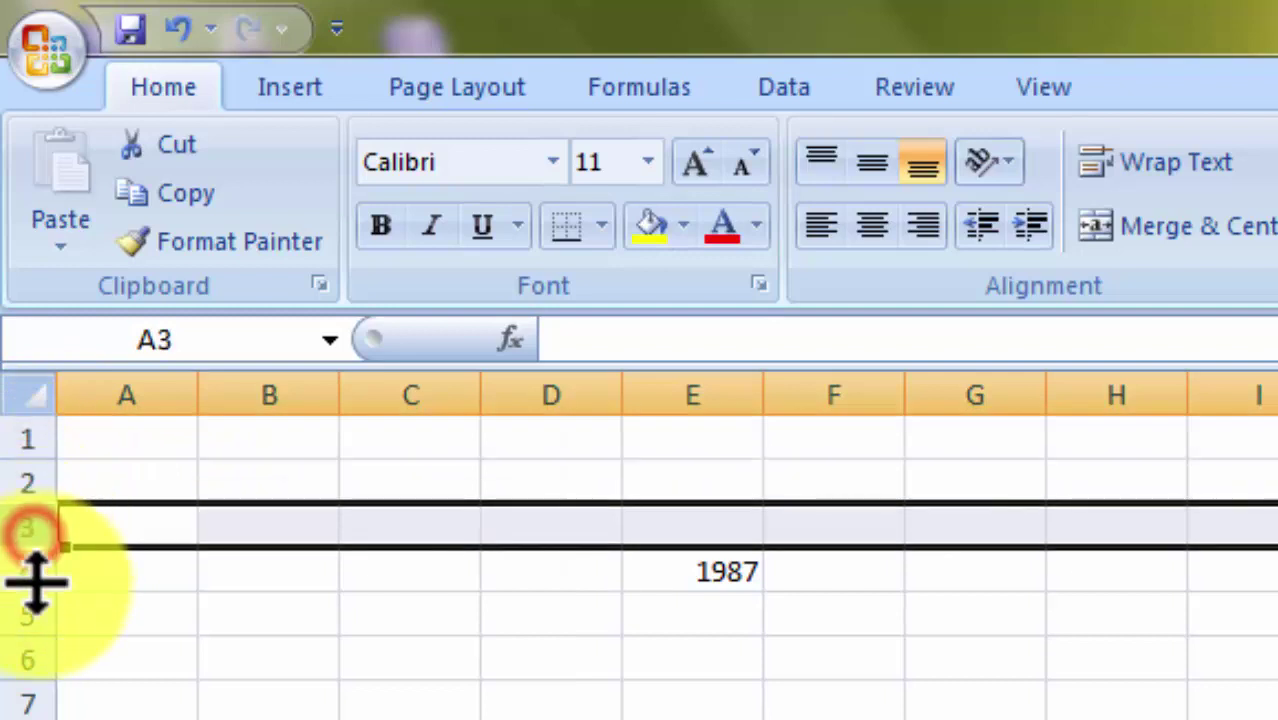
click(22, 571)
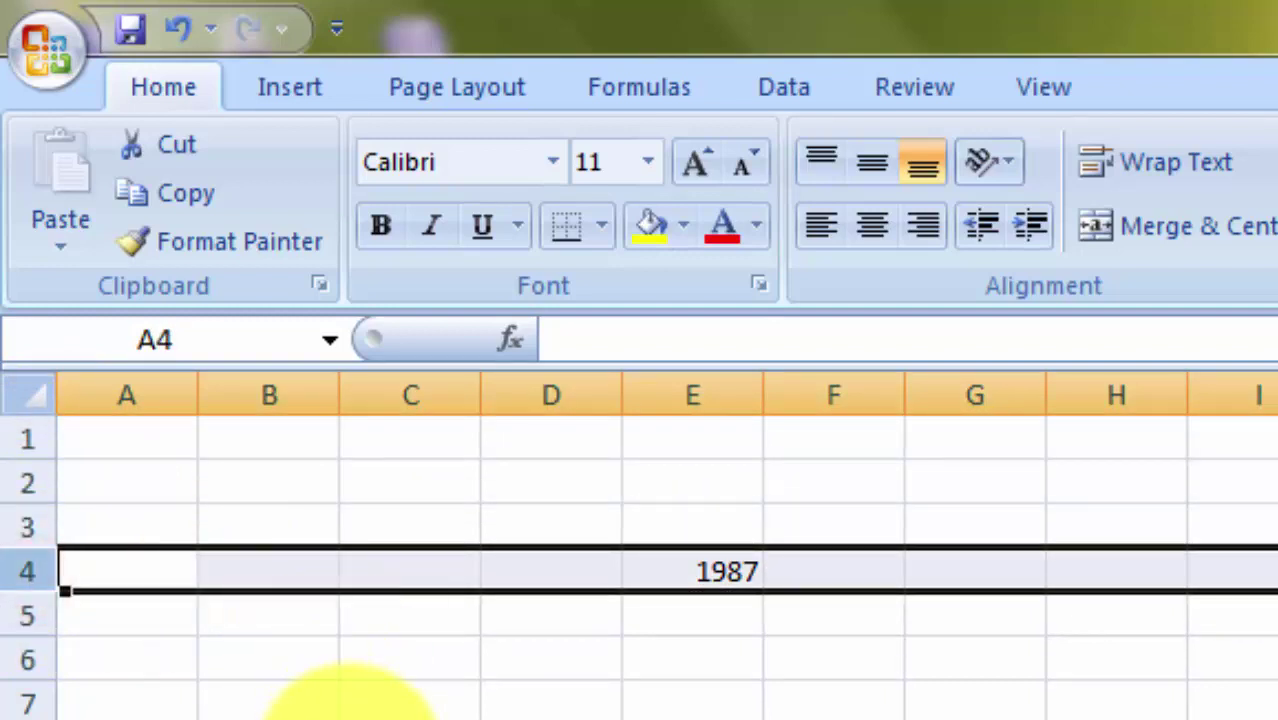
click(350, 712)
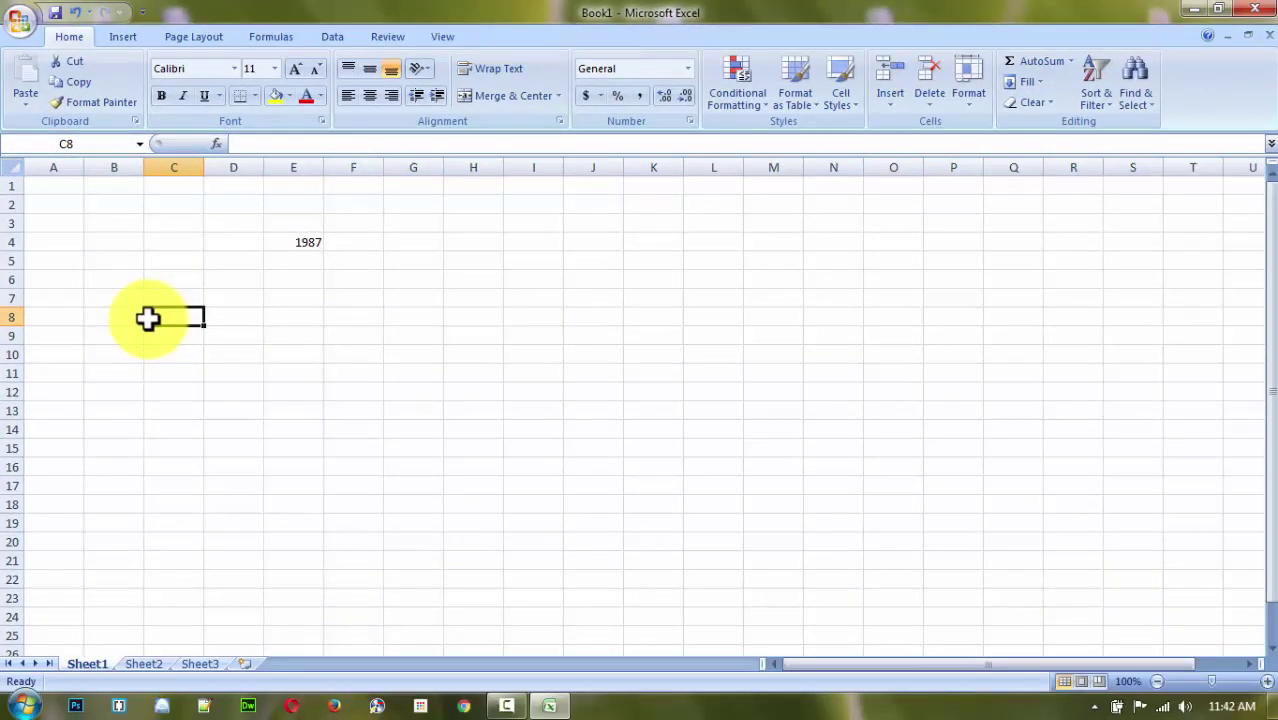
key(ctrl+Down)
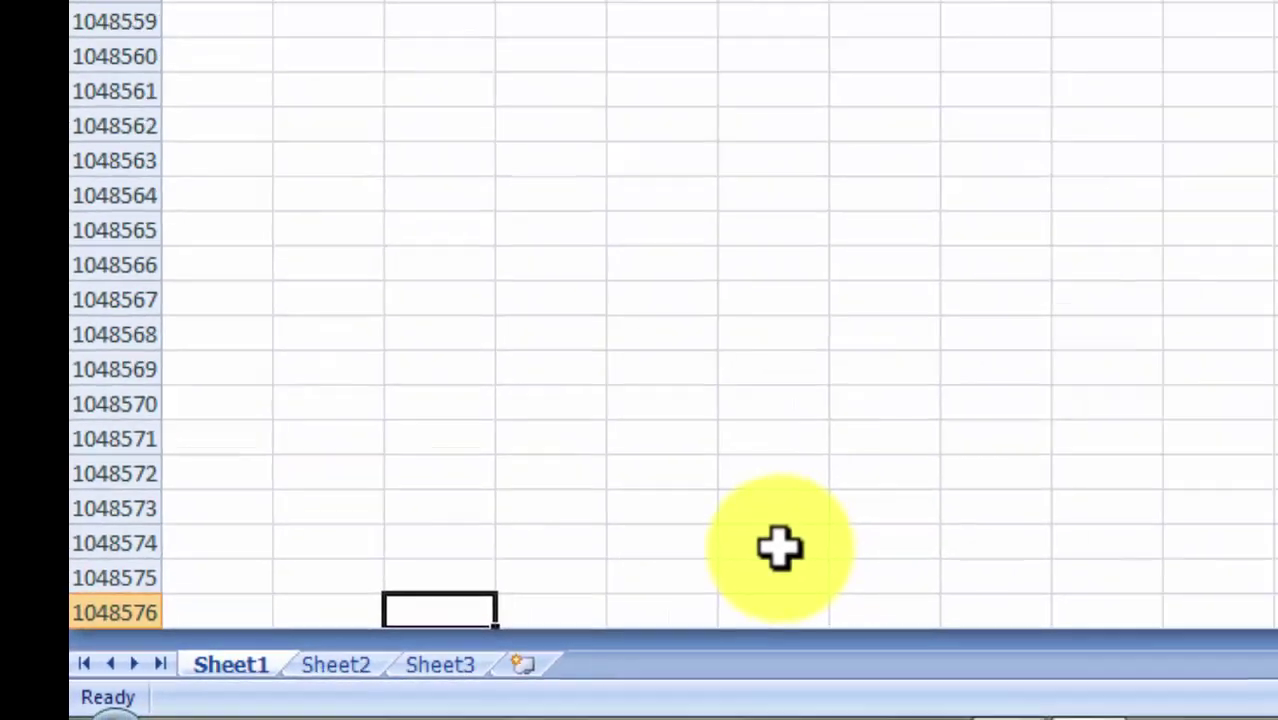
key(ctrl+Up)
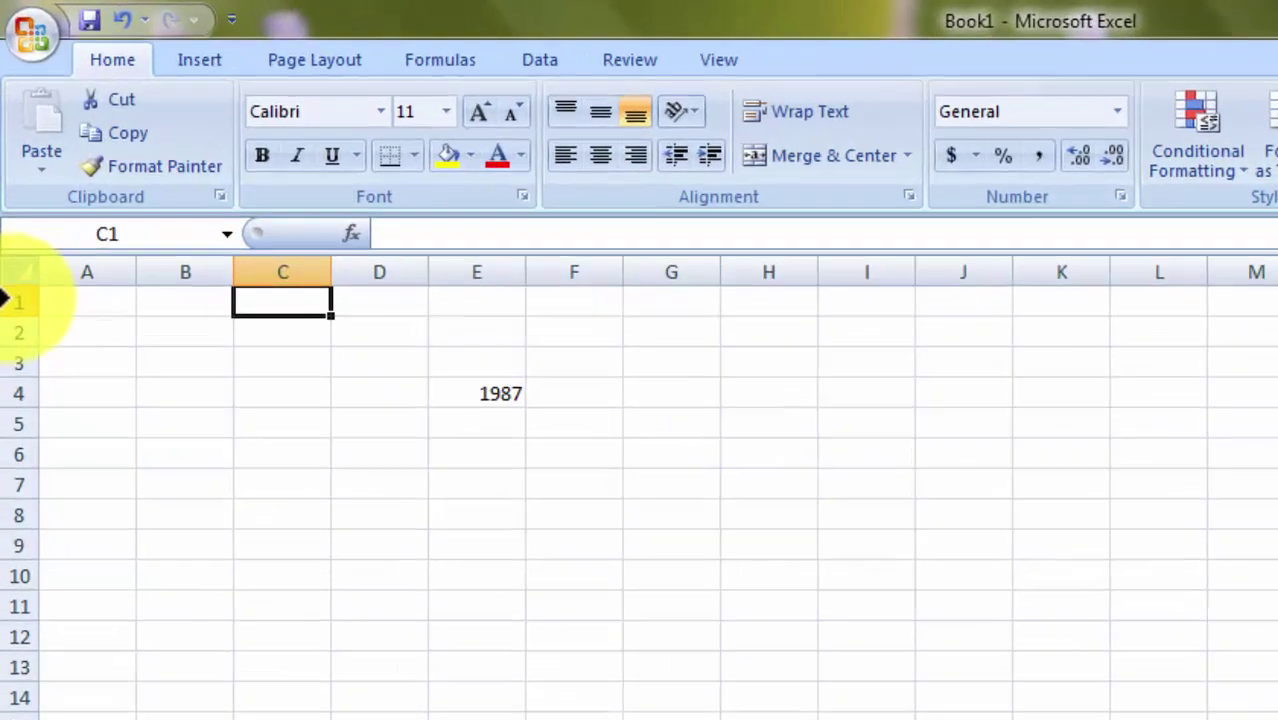
click(10, 186)
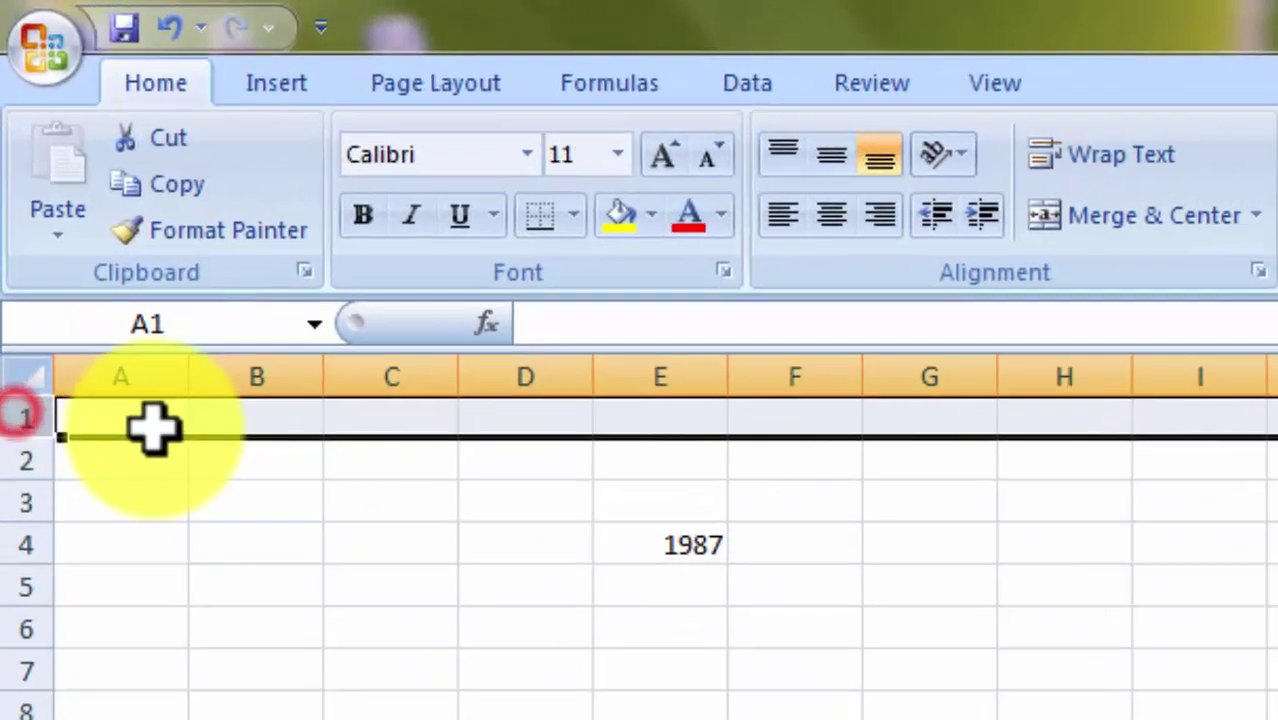
click(237, 443)
click(151, 420)
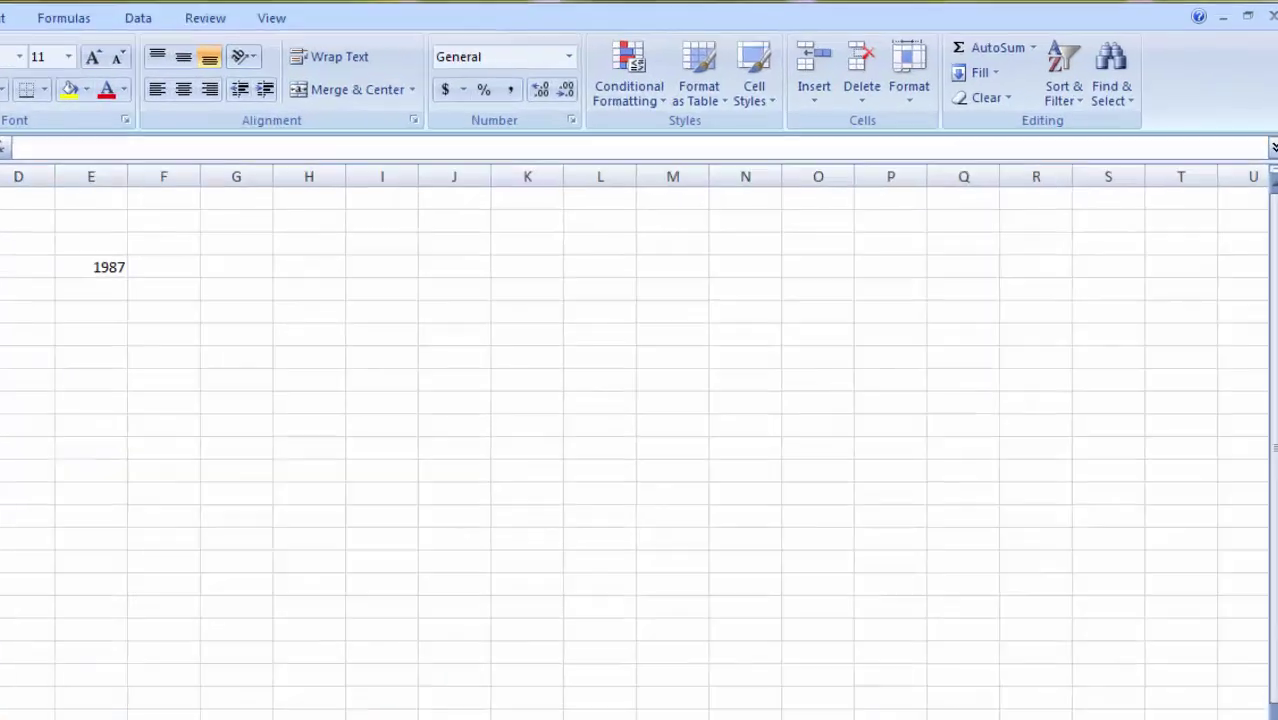
Jump to the last column XFD, return to A1, and step right along row 1.
key(ctrl+Right)
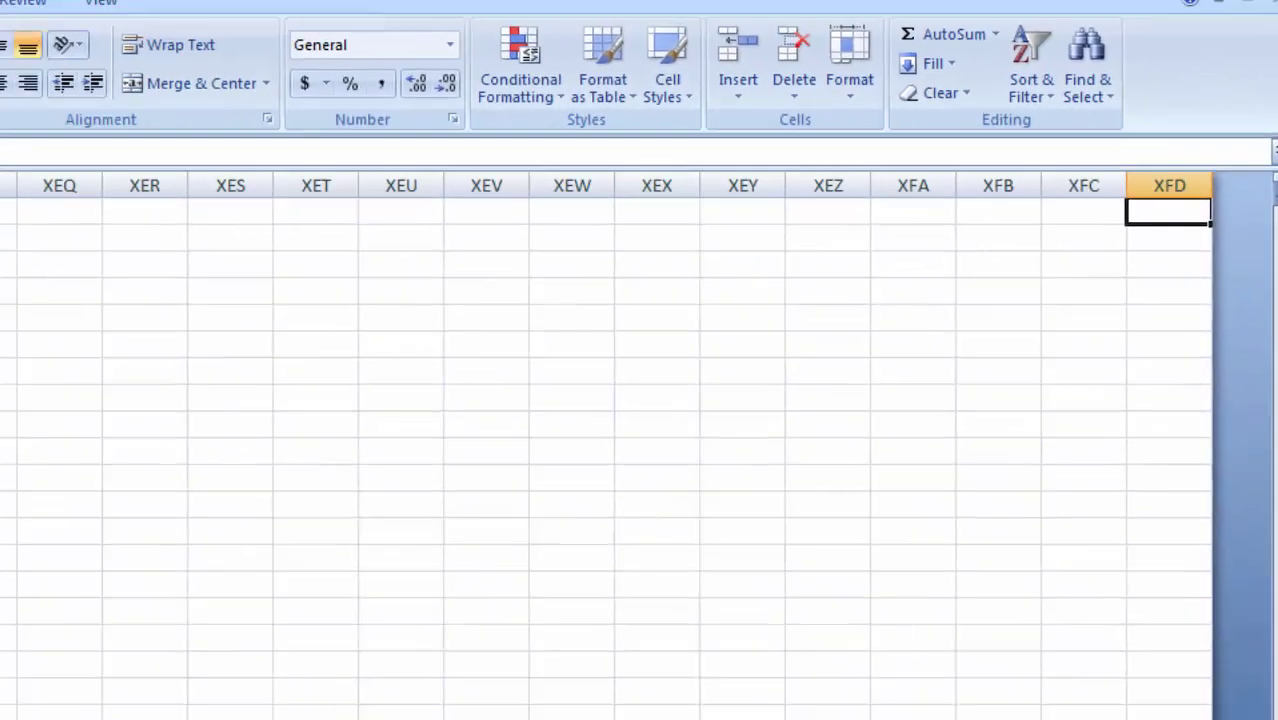
key(ctrl+Left)
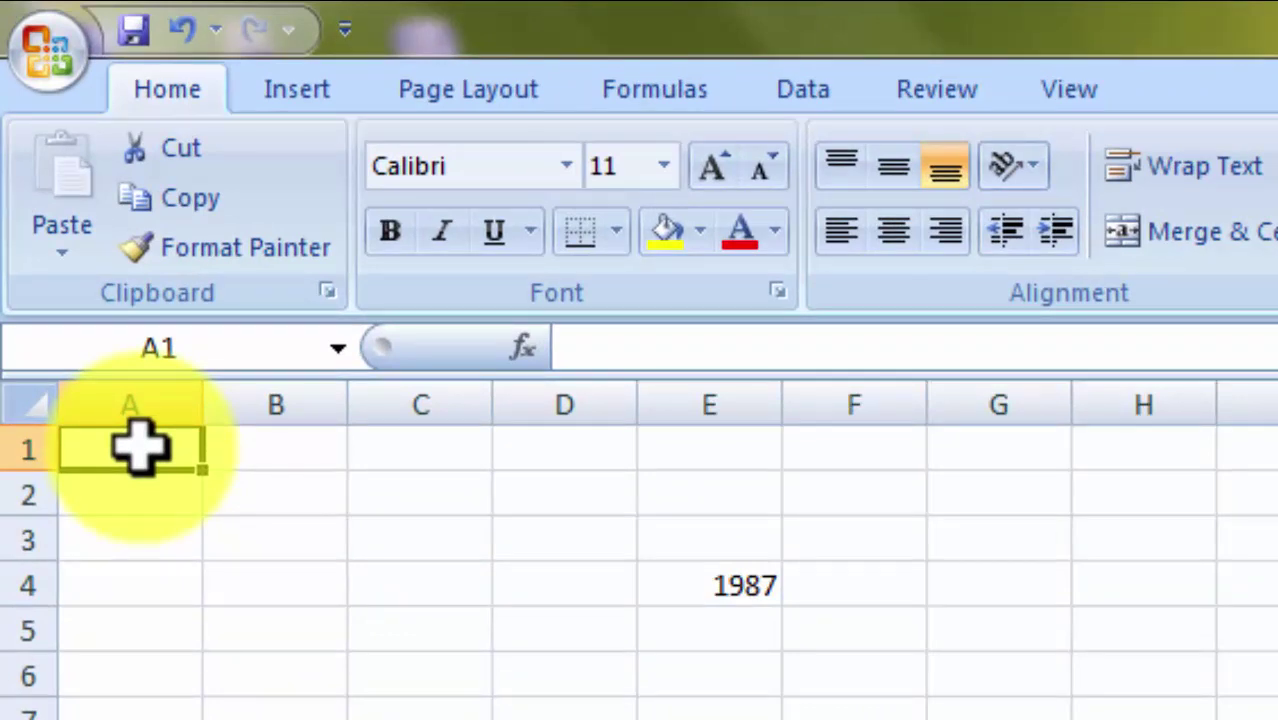
key(Right)
key(Right)
key(Right)
key(Right)
key(Right)
key(Right)
key(Right)
key(Right)
key(Right)
key(Right)
key(Right)
key(Right)
key(Right)
key(Right)
key(Right)
key(Right)
key(Right)
key(Right)
key(Right)
key(Right)
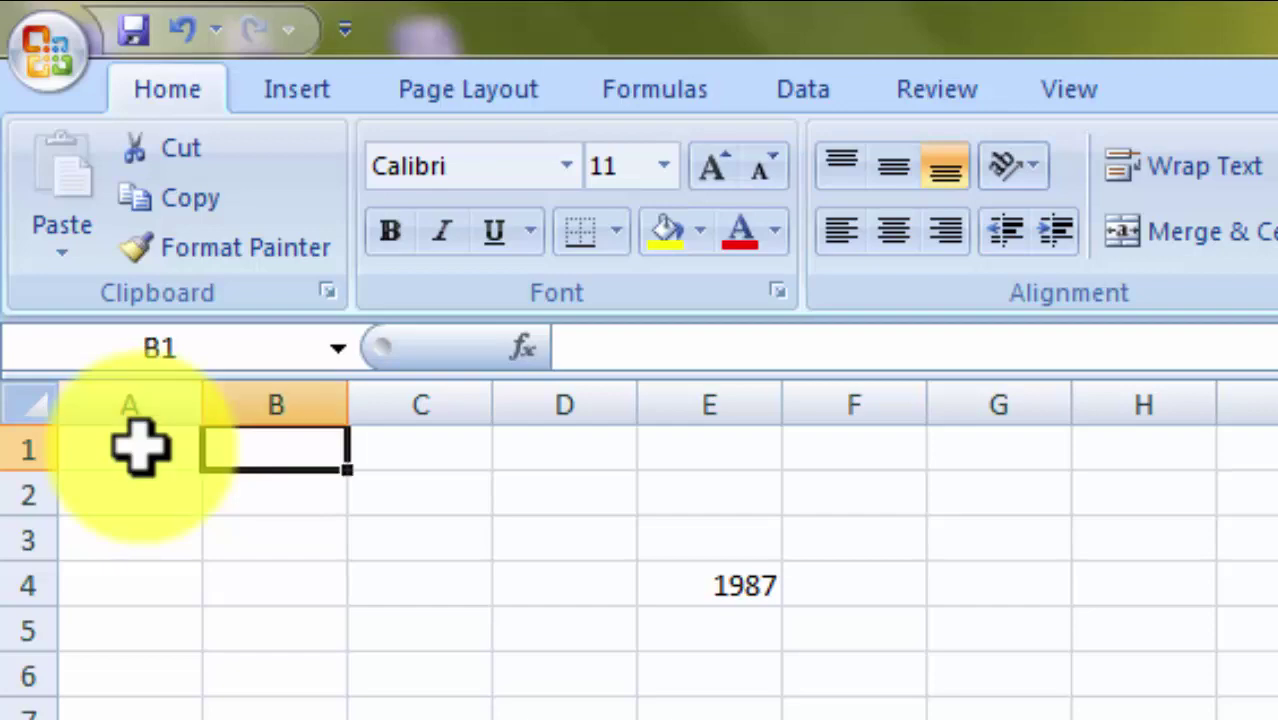
key(Right)
key(Right)
key(Right)
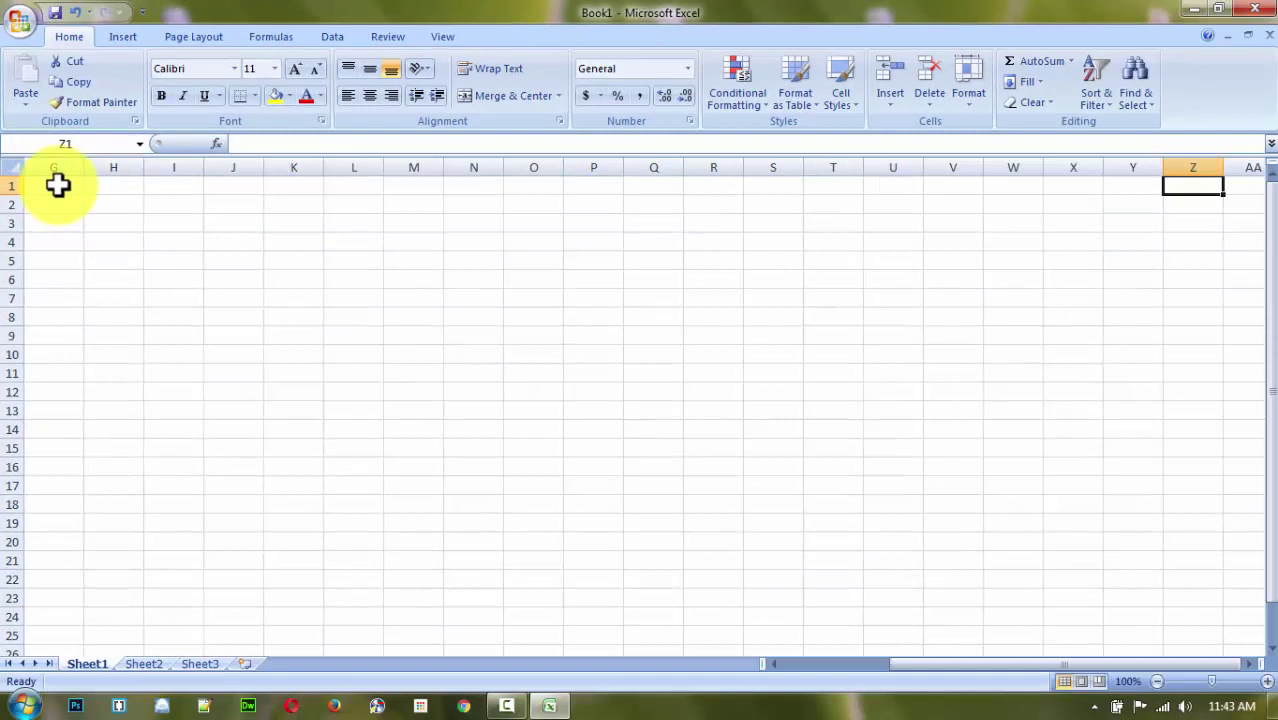
key(Right)
key(Right)
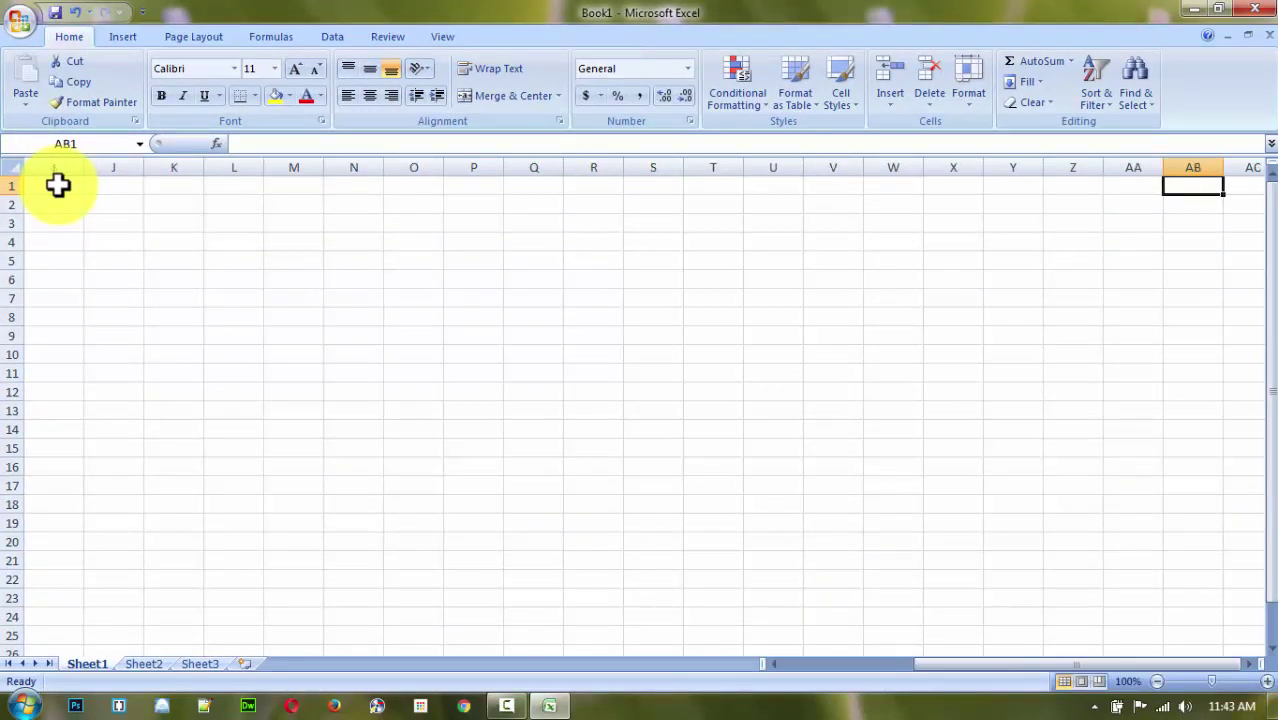
key(Right)
key(Right)
key(Right)
key(Right)
key(Right)
key(Right)
key(Right)
key(Right)
key(Right)
key(Right)
key(Right)
key(Right)
key(Right)
key(Right)
key(Right)
key(Right)
key(Right)
key(Right)
key(Right)
key(Right)
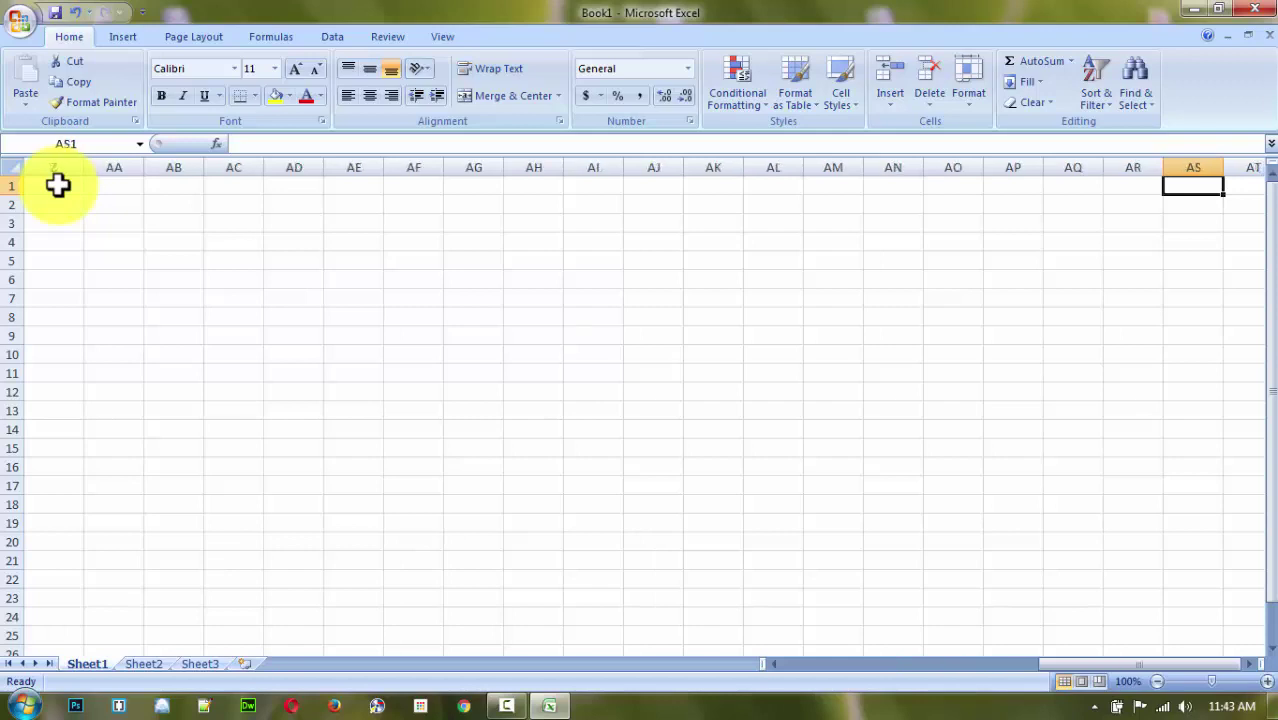
Step back along row 1 to A1, then select the entire worksheet.
key(Left)
key(Left)
key(Left)
key(Left)
key(Left)
key(Left)
key(Left)
key(Left)
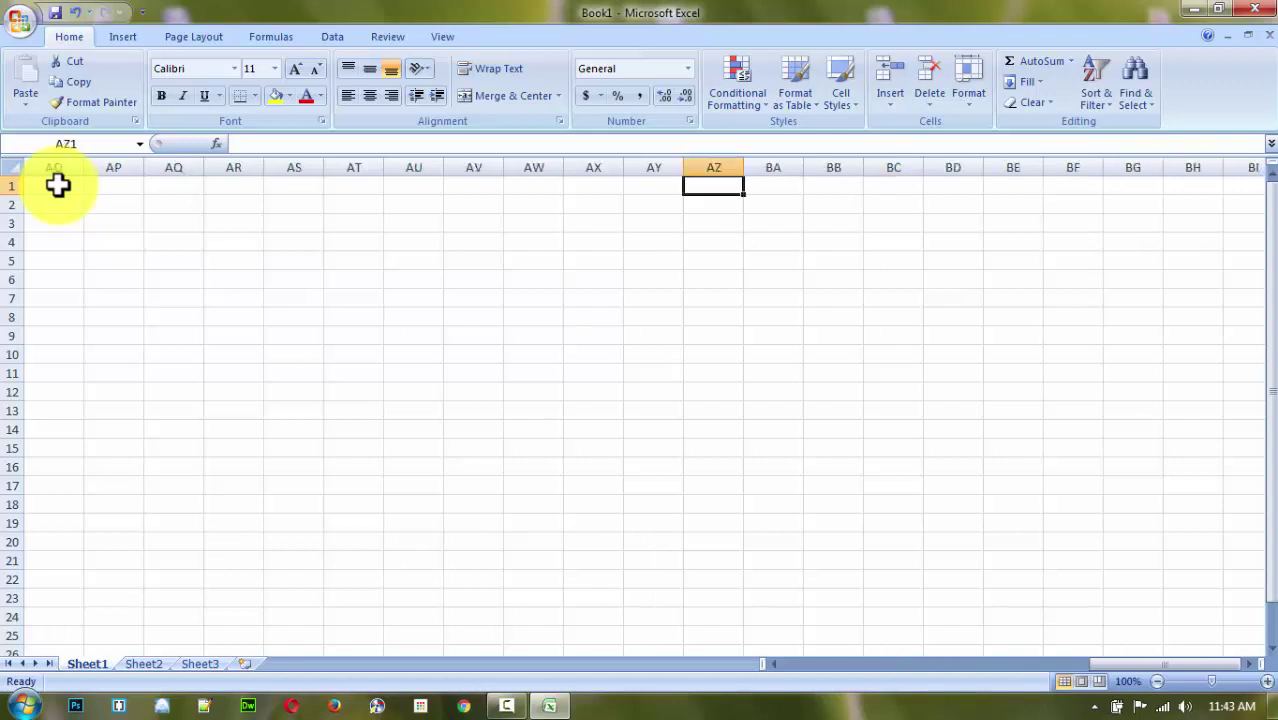
key(Right)
key(Left)
key(Right)
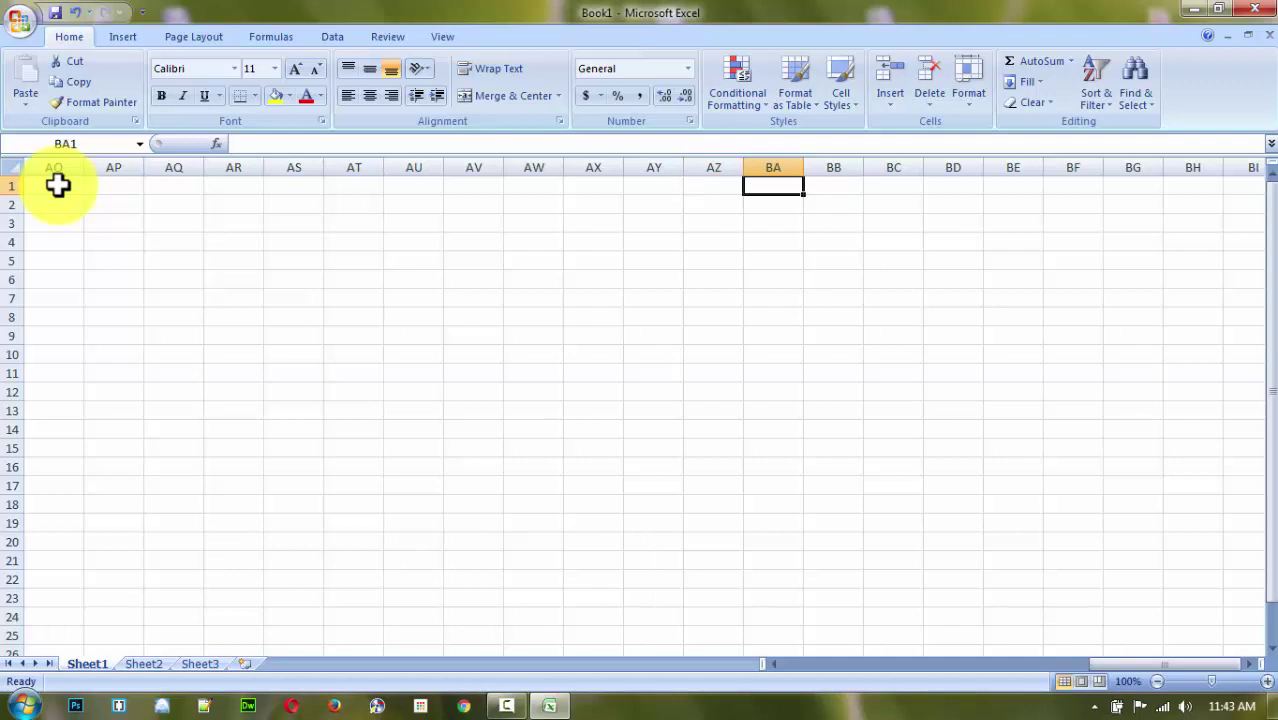
key(Left)
key(Left)
key(Left)
key(Left)
key(Left)
key(Left)
key(Left)
key(Left)
key(Left)
key(Left)
key(Left)
key(Left)
key(Left)
key(Left)
key(Left)
key(Left)
key(Left)
key(Left)
key(Left)
key(Left)
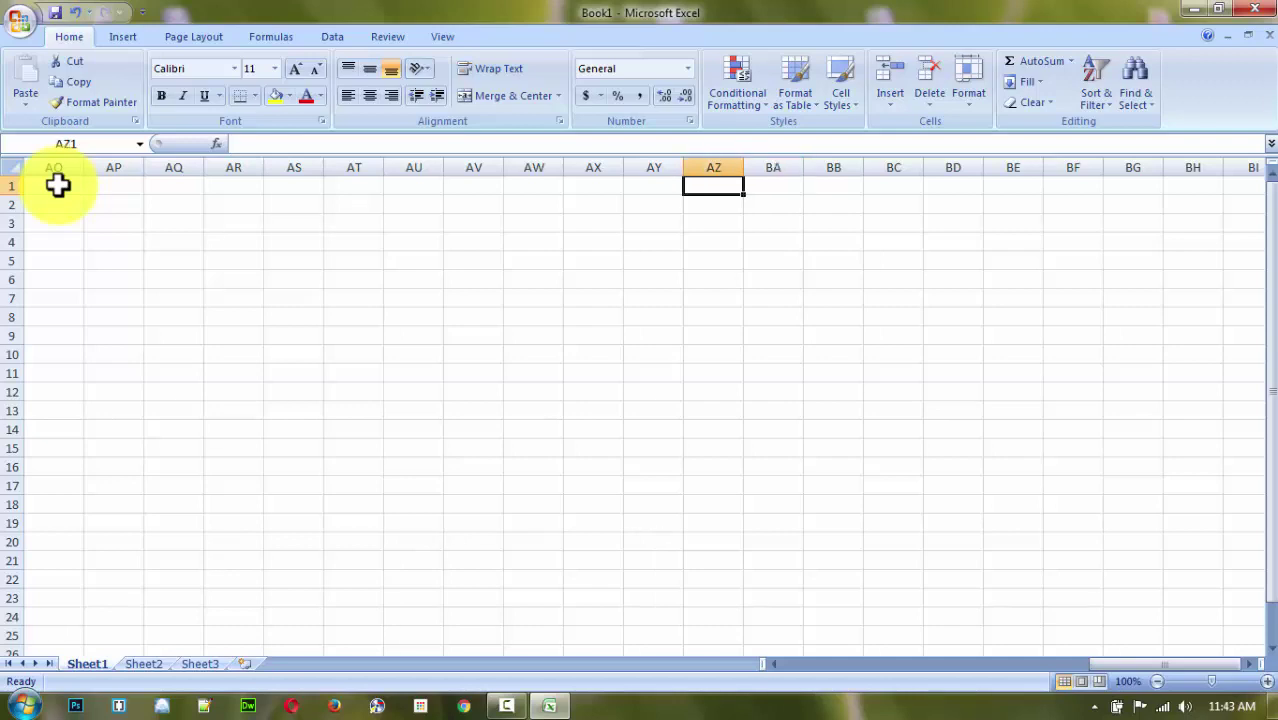
key(Left)
key(Left)
key(Left)
key(Left)
key(Left)
key(Left)
key(Left)
key(Left)
key(Left)
key(Left)
key(Left)
key(Left)
key(Left)
key(Left)
key(Left)
key(Left)
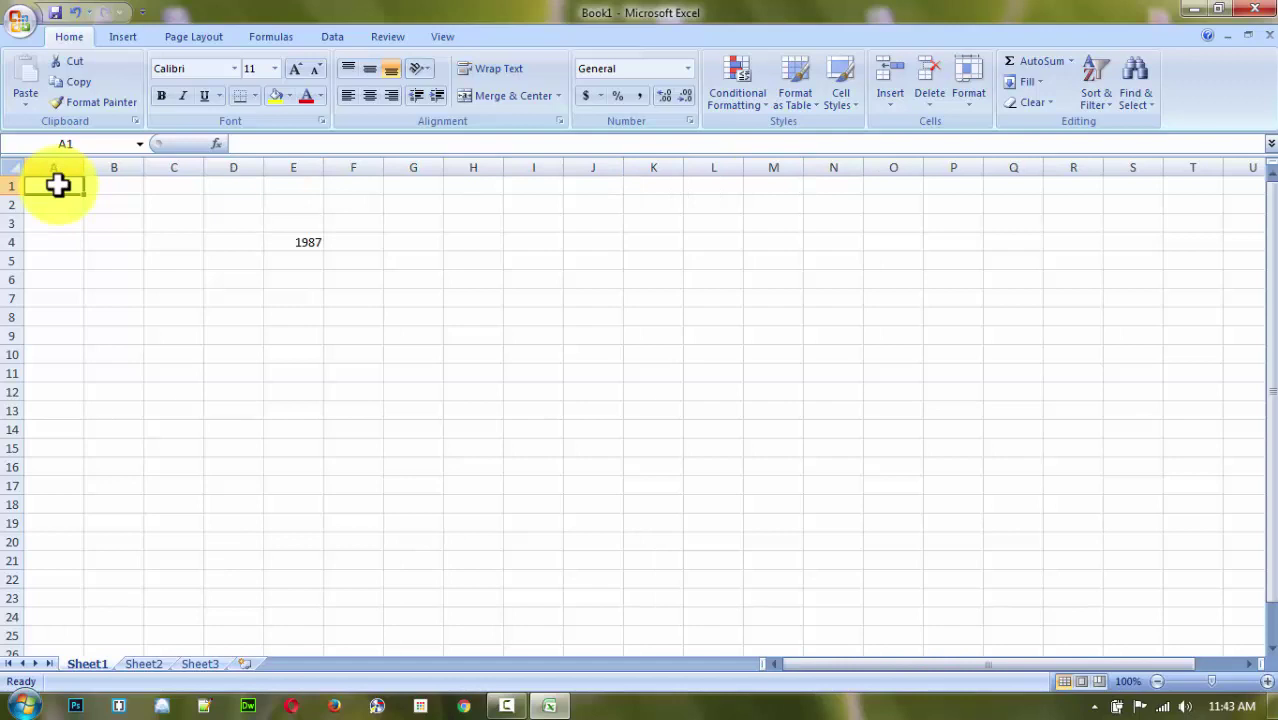
click(245, 261)
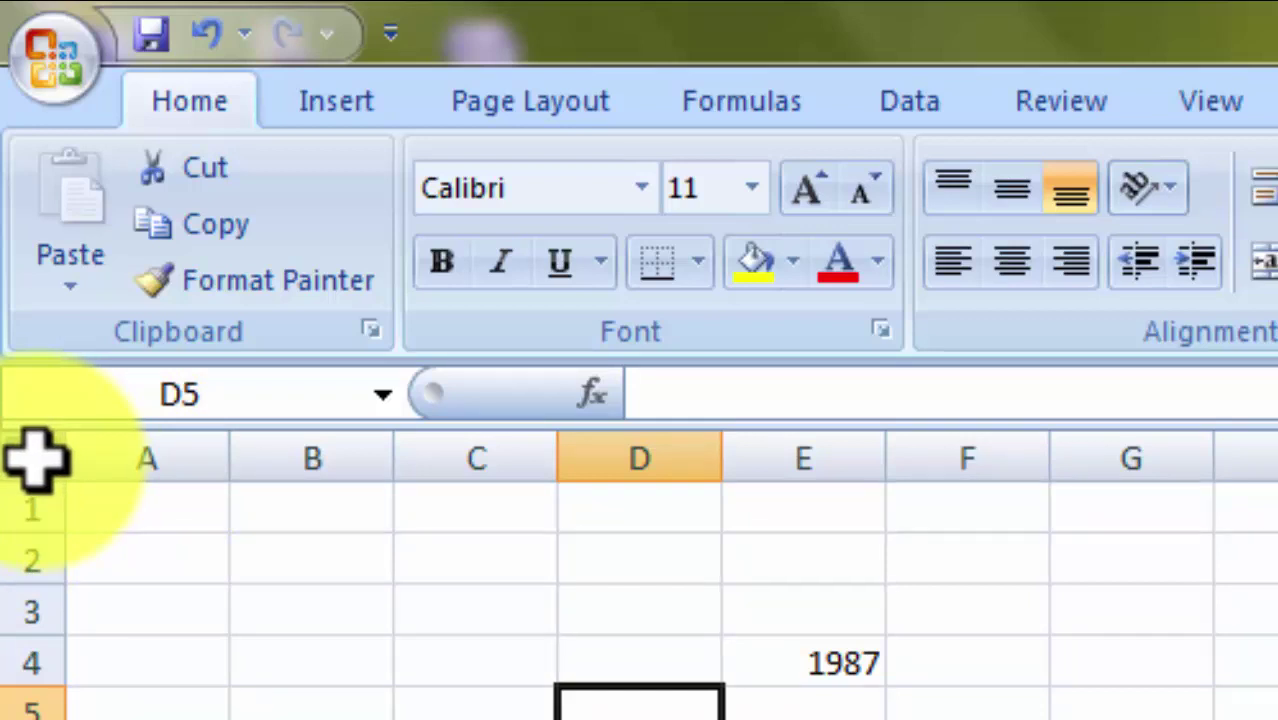
click(35, 455)
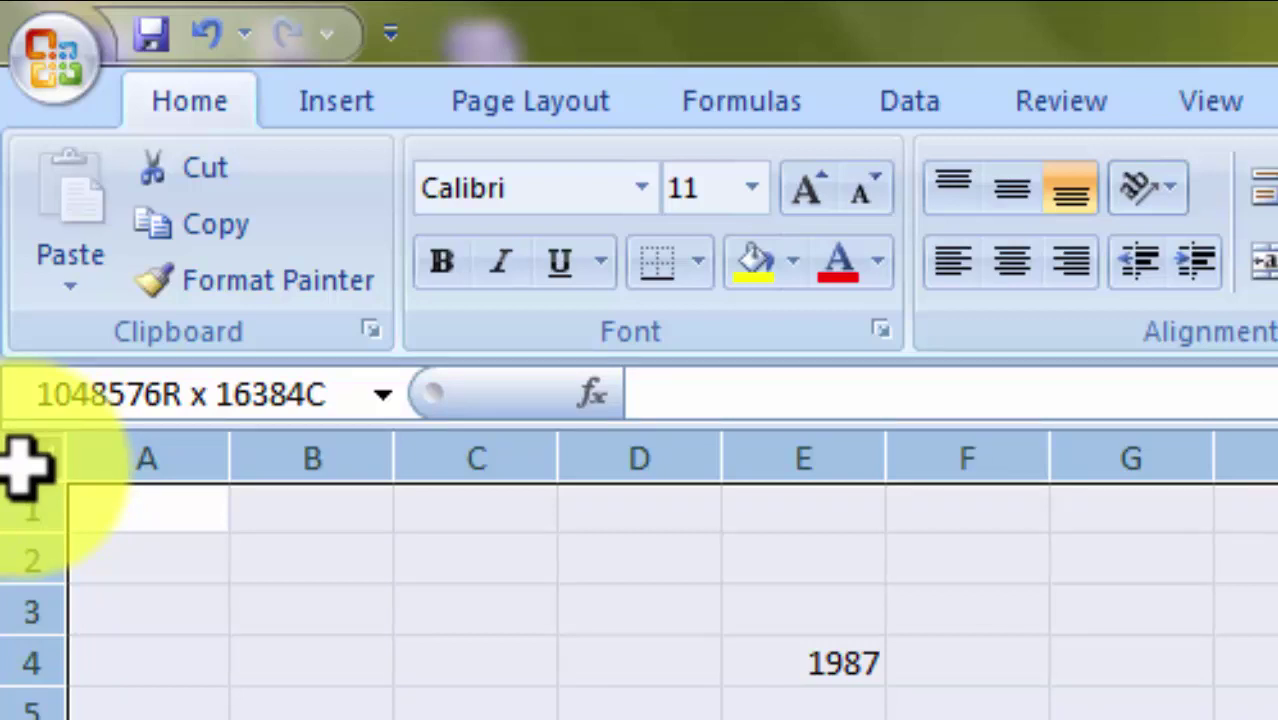
click(727, 700)
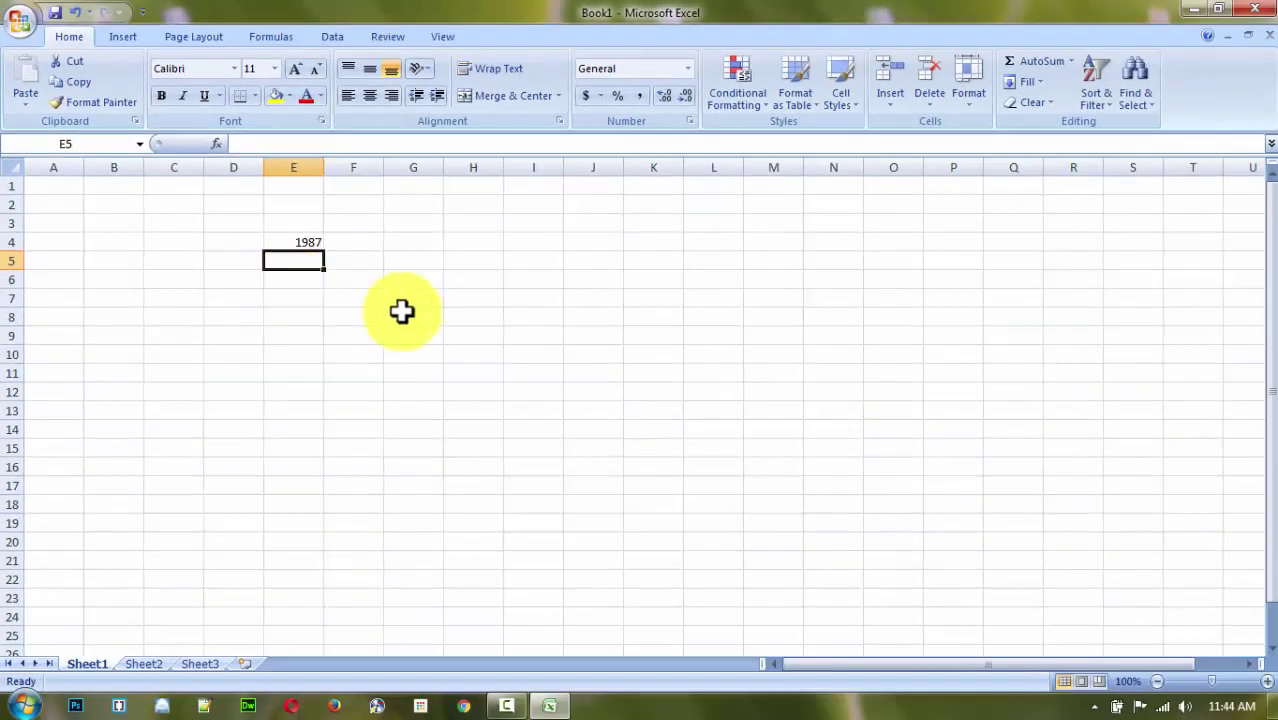
click(873, 457)
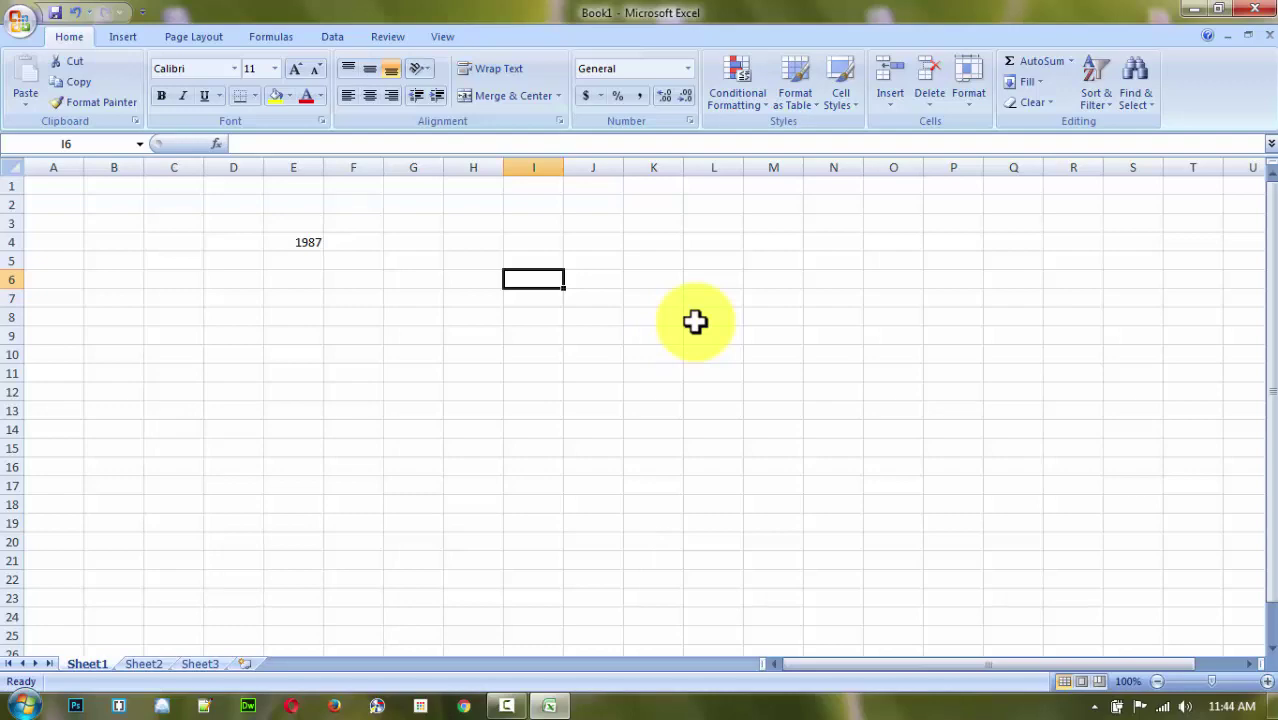
text(=)
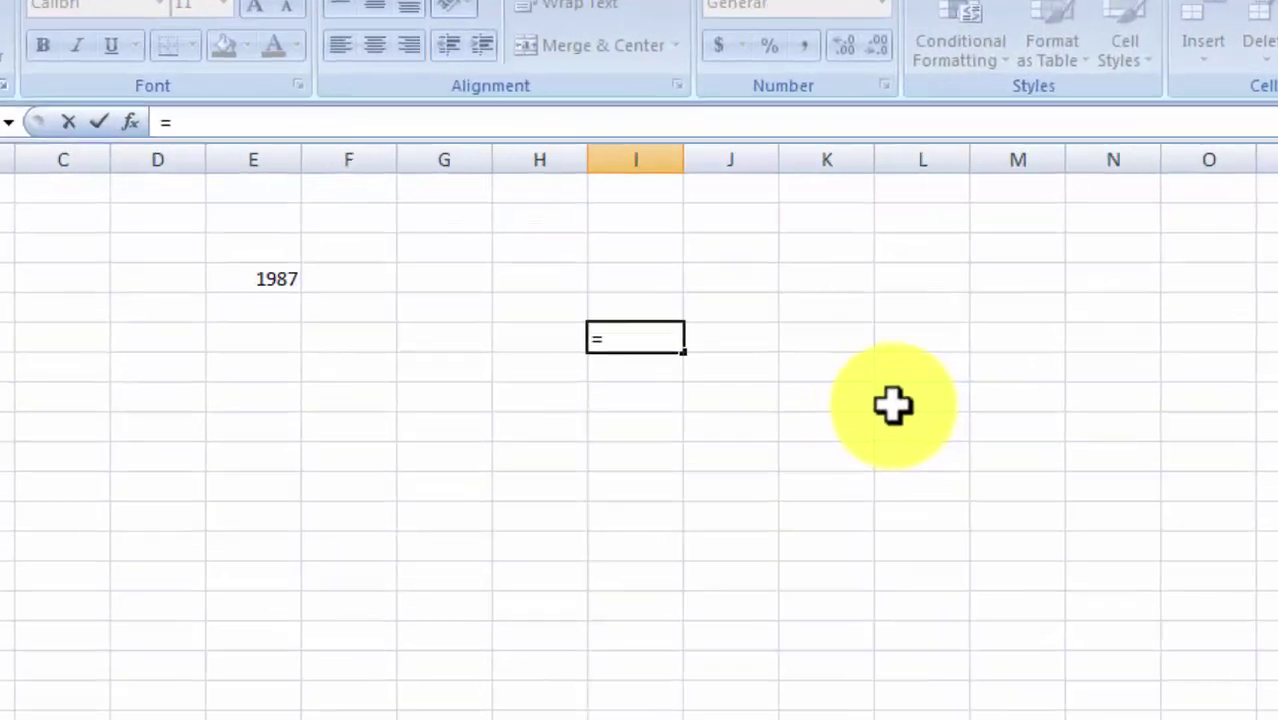
text(1048576*1)
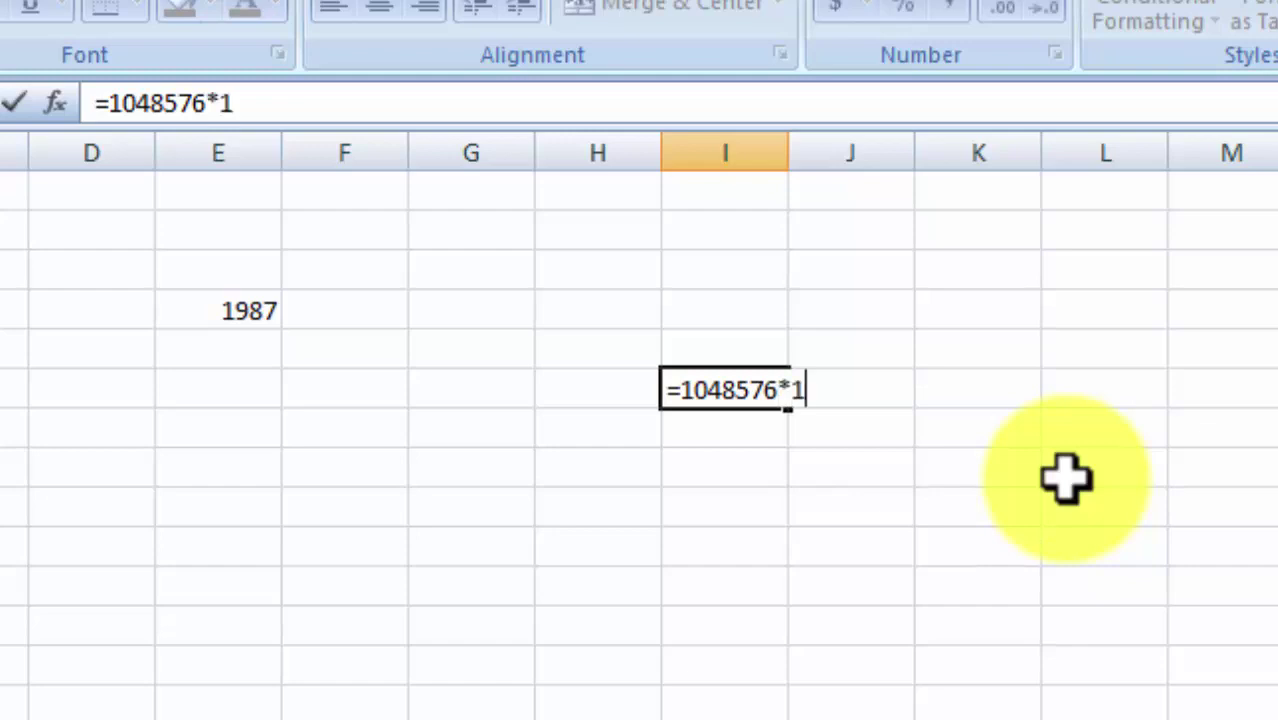
text(384)
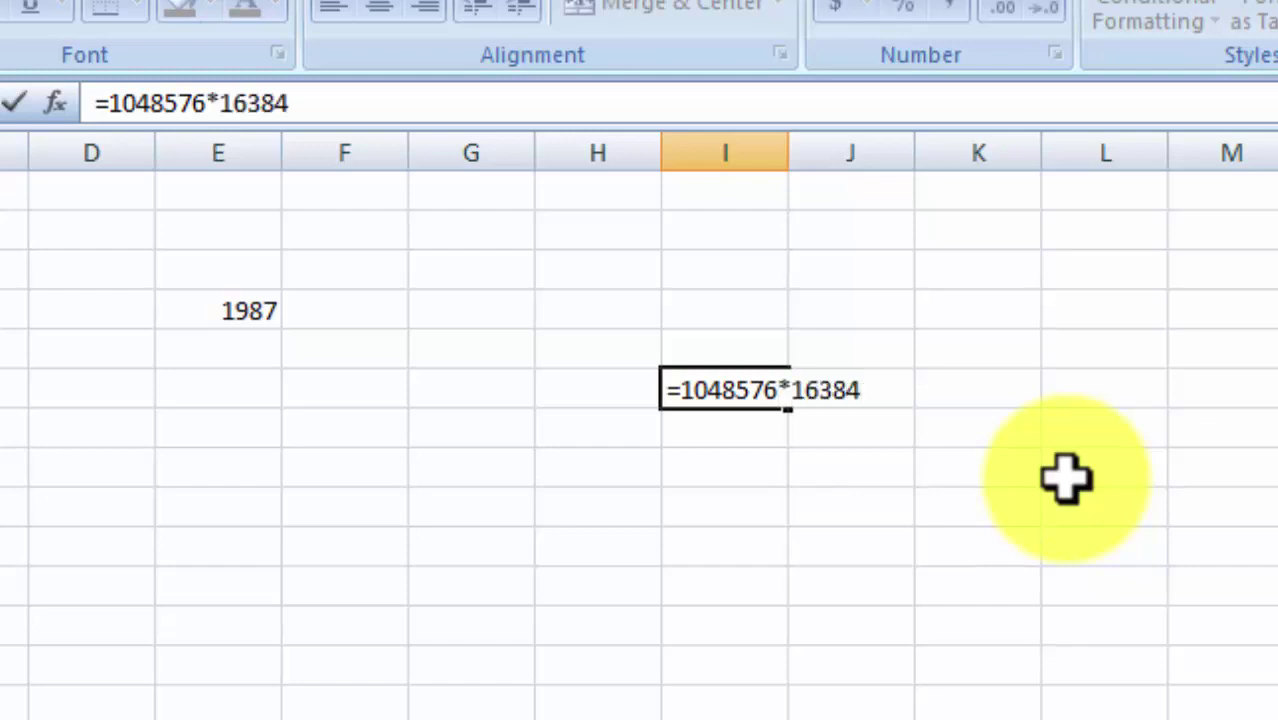
key(Return)
key(Up)
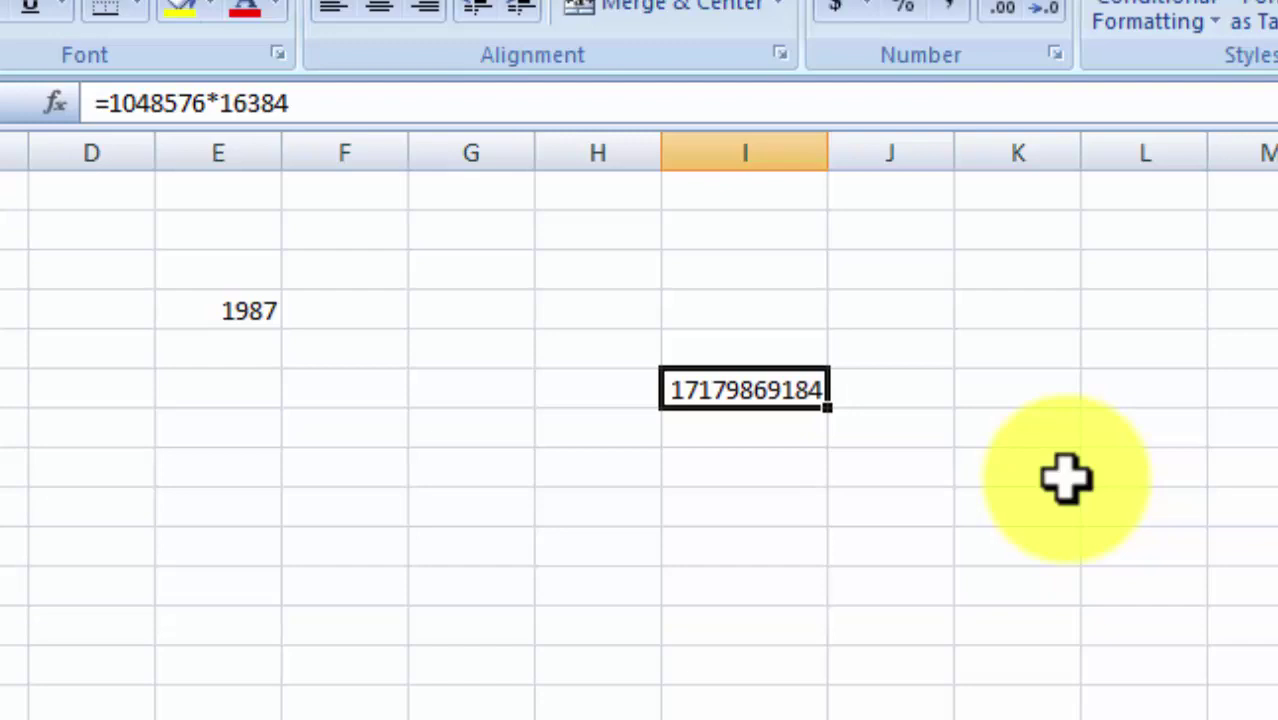
key(Up)
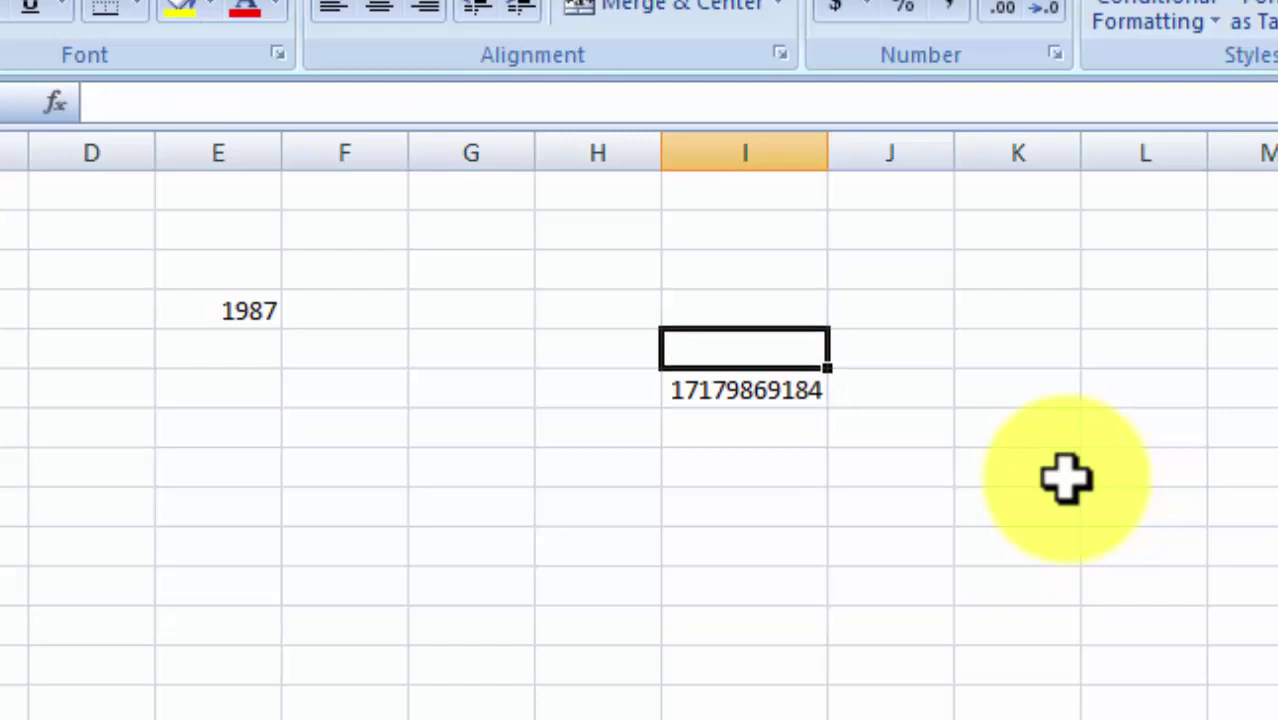
key(Down)
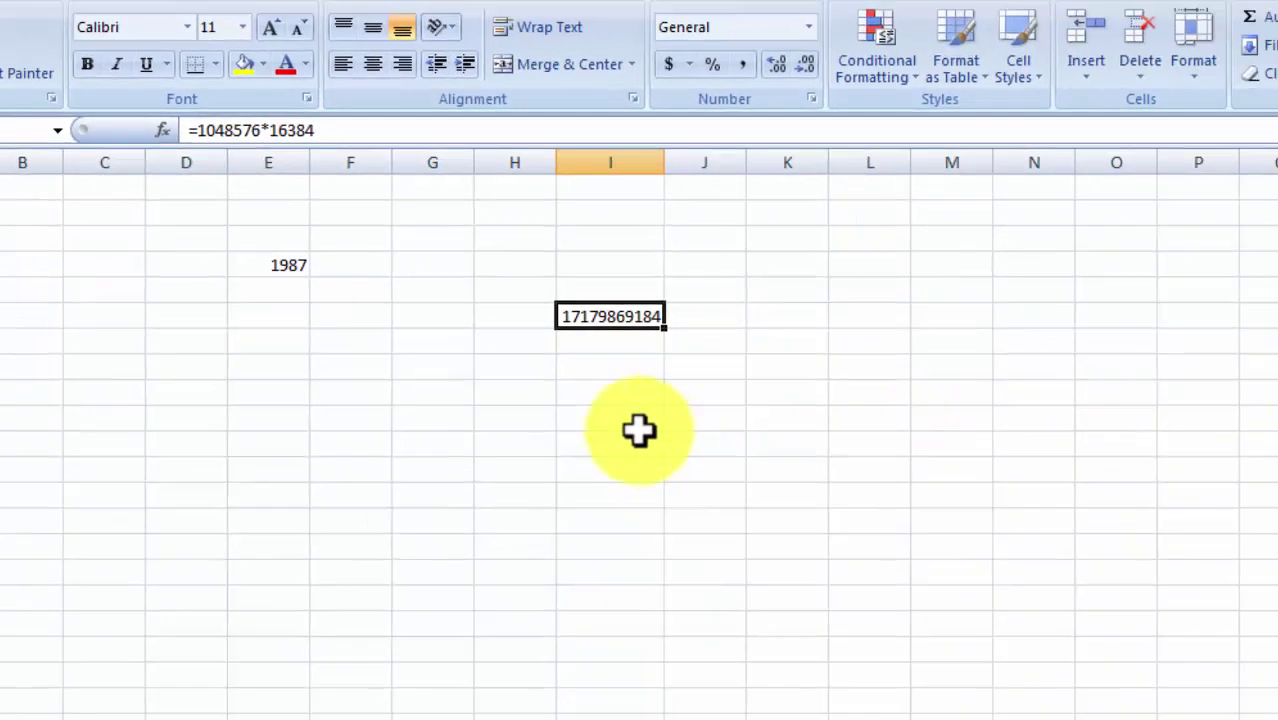
click(745, 587)
click(750, 388)
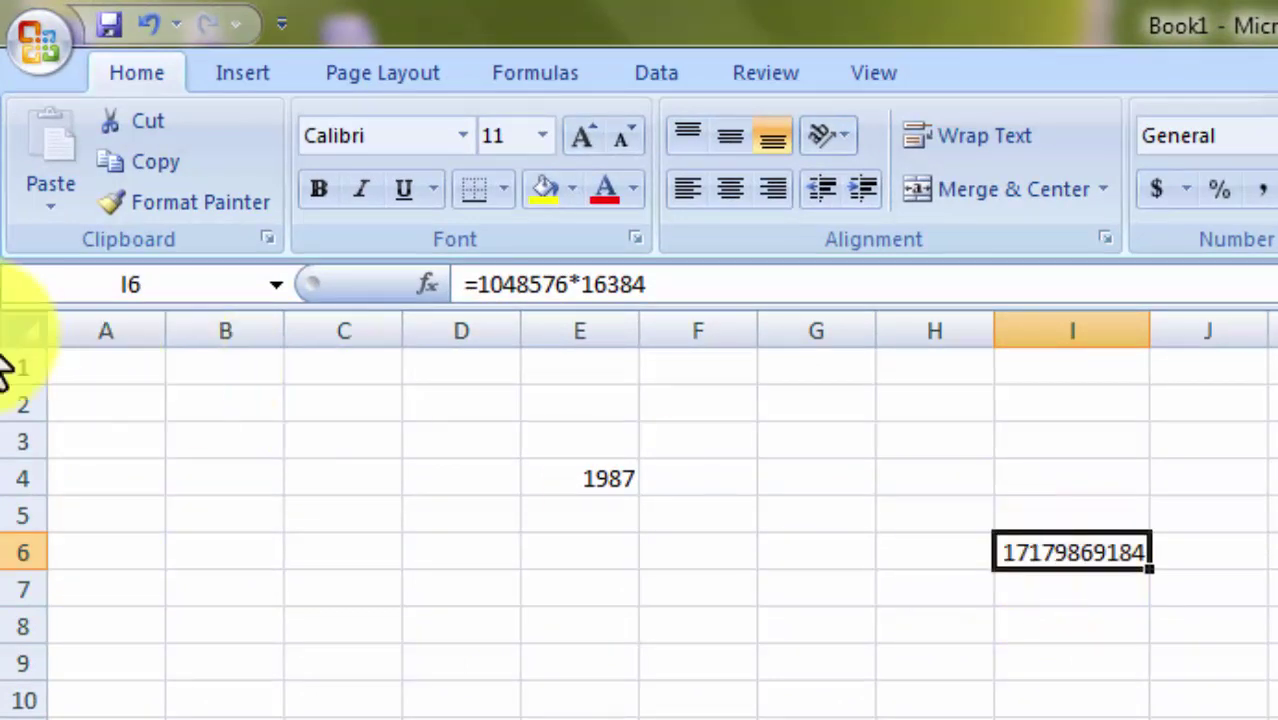
click(101, 270)
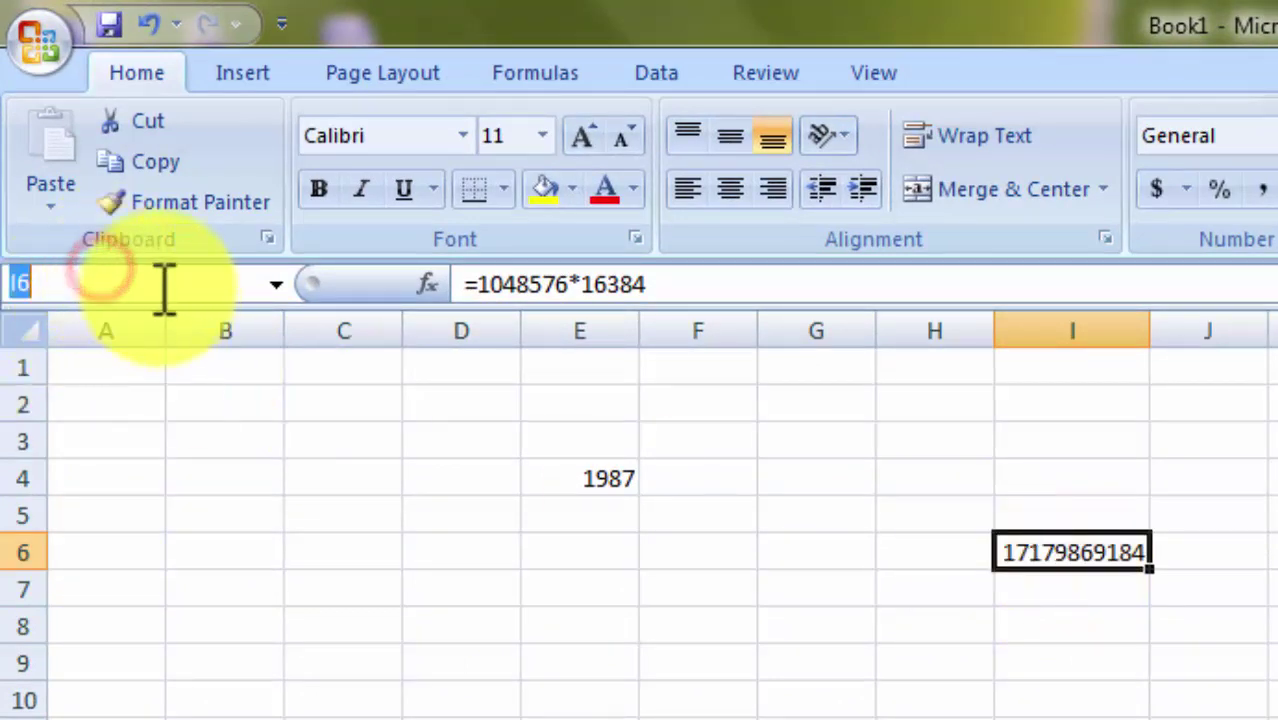
click(160, 277)
click(150, 414)
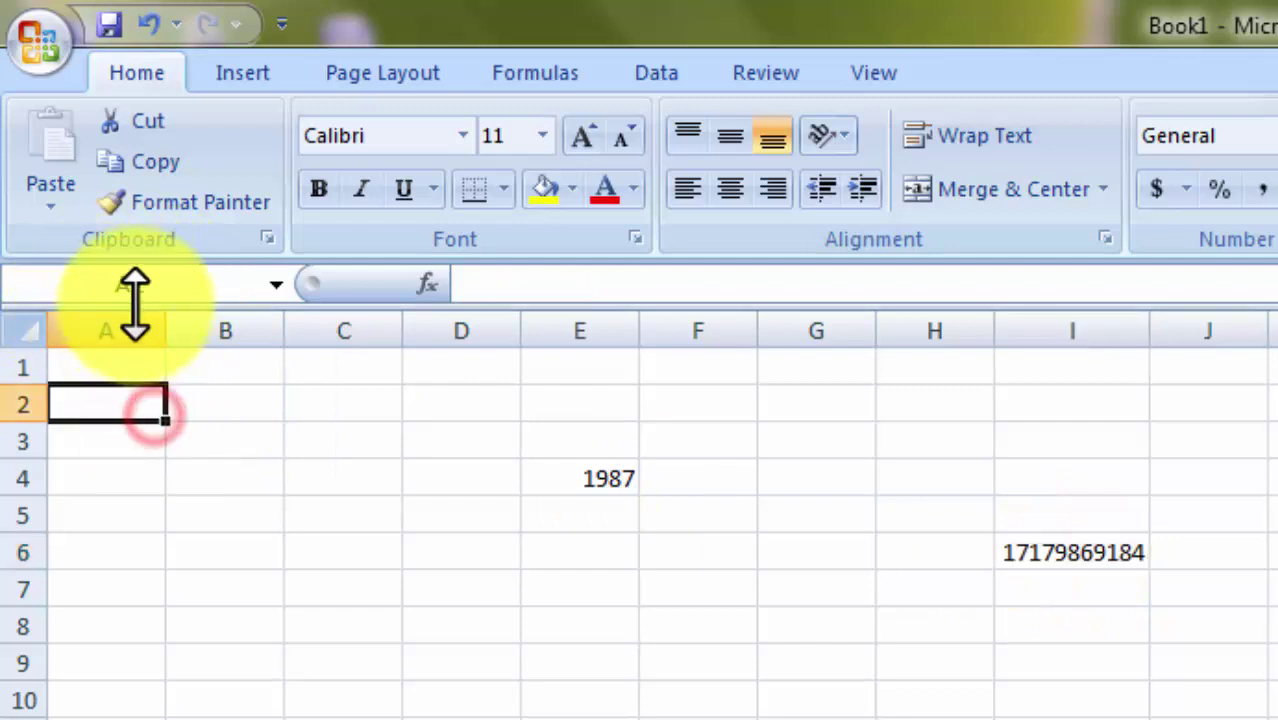
click(157, 283)
click(1045, 551)
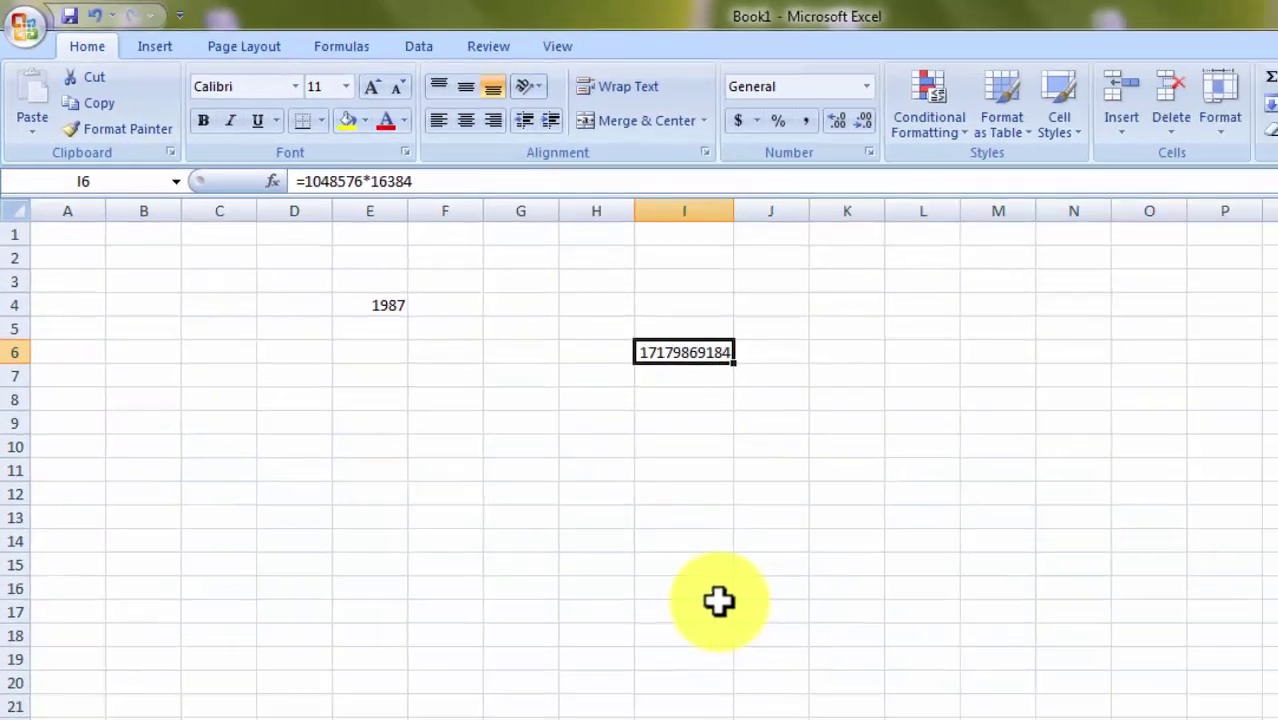
click(545, 484)
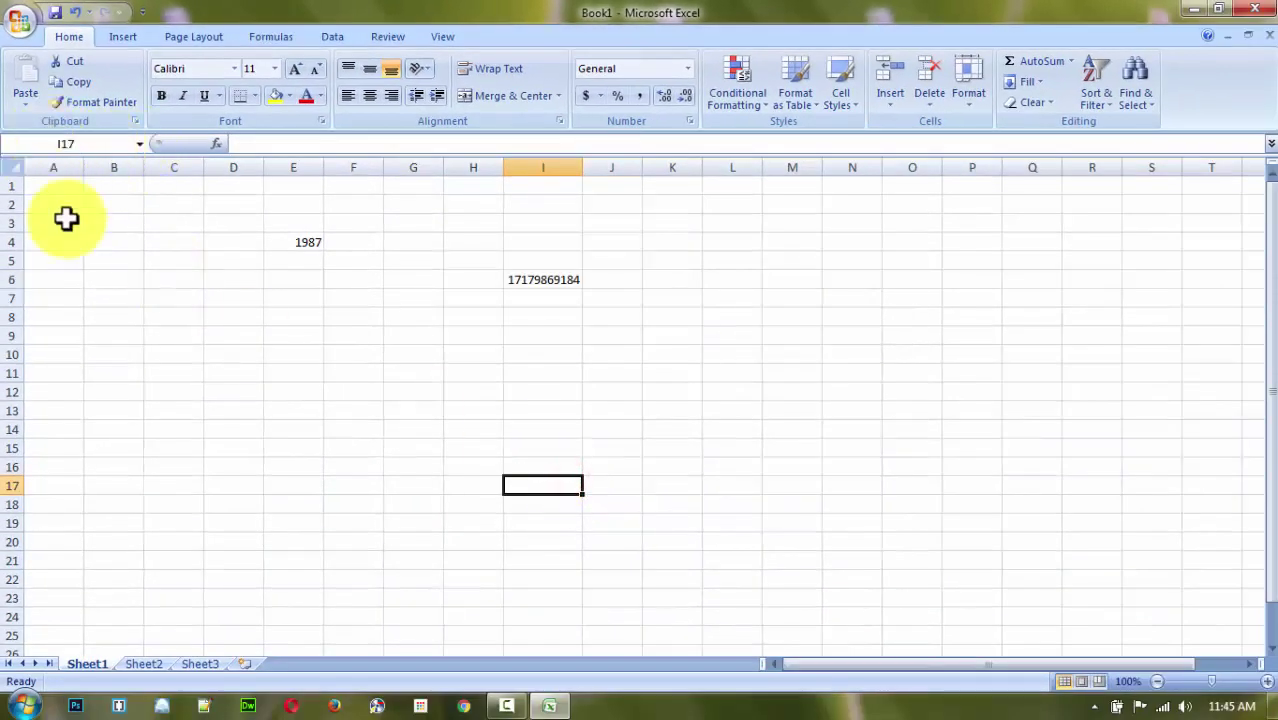
click(190, 331)
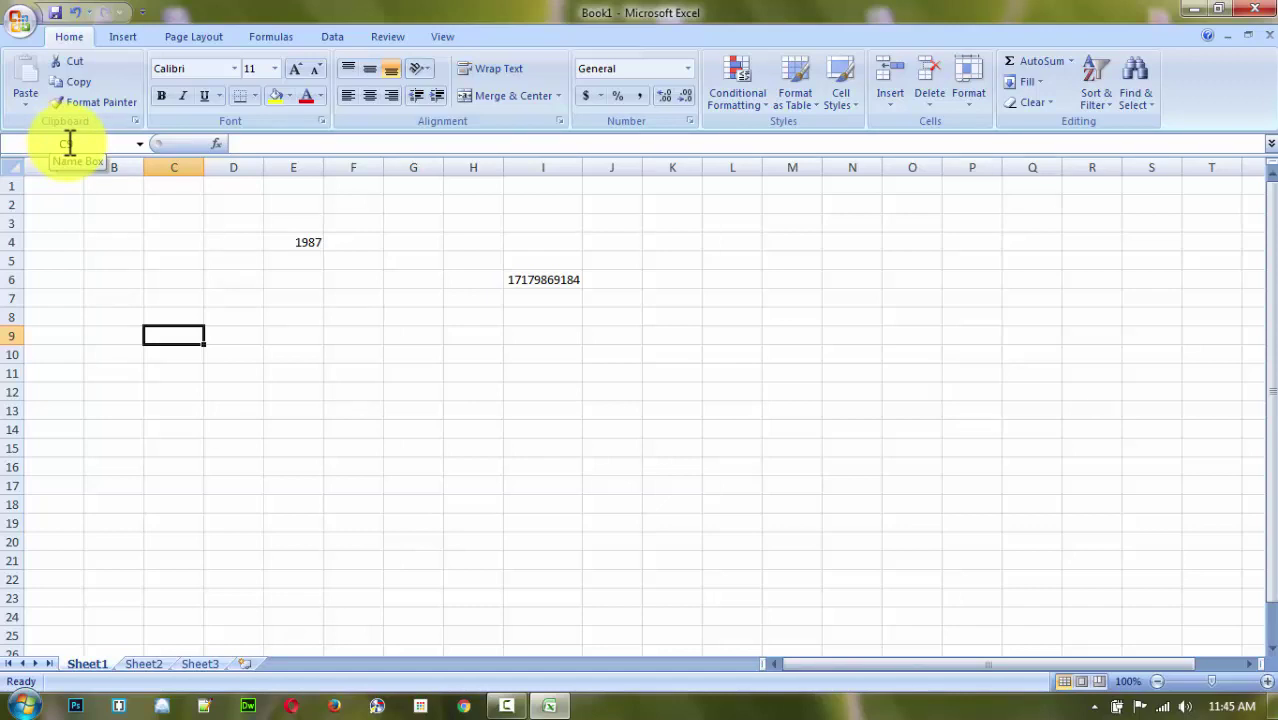
click(535, 282)
click(291, 297)
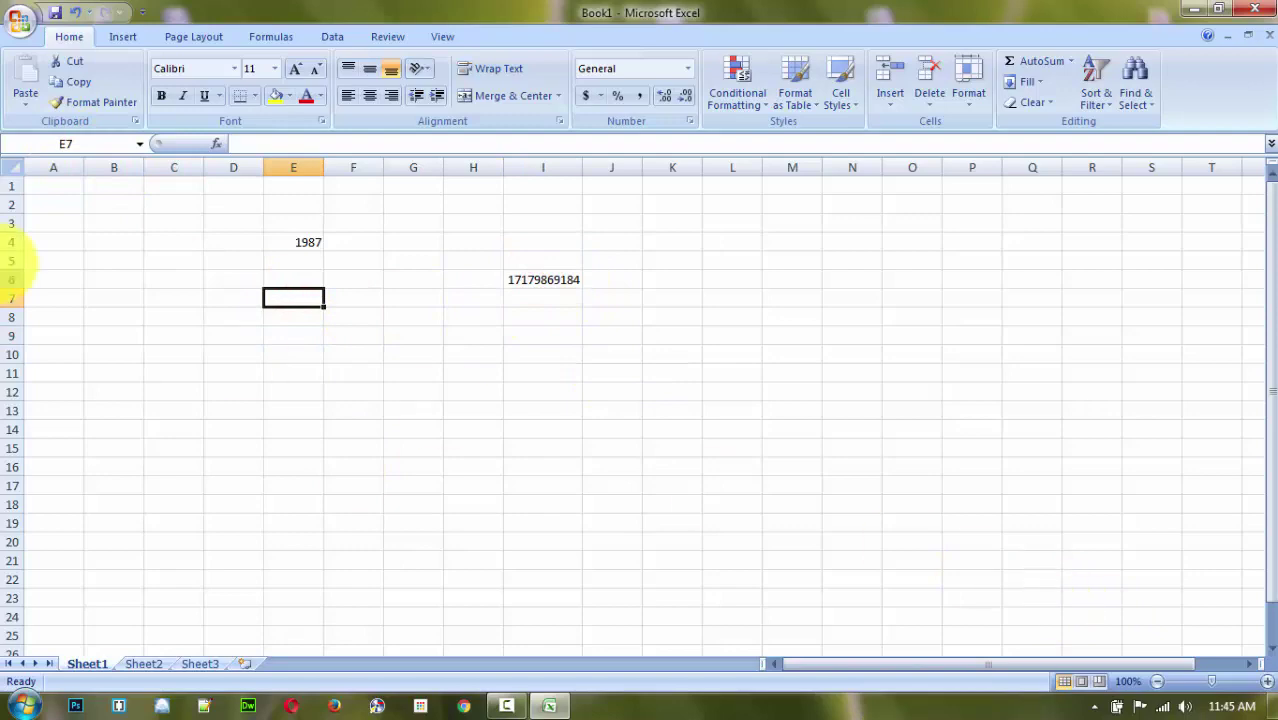
click(152, 242)
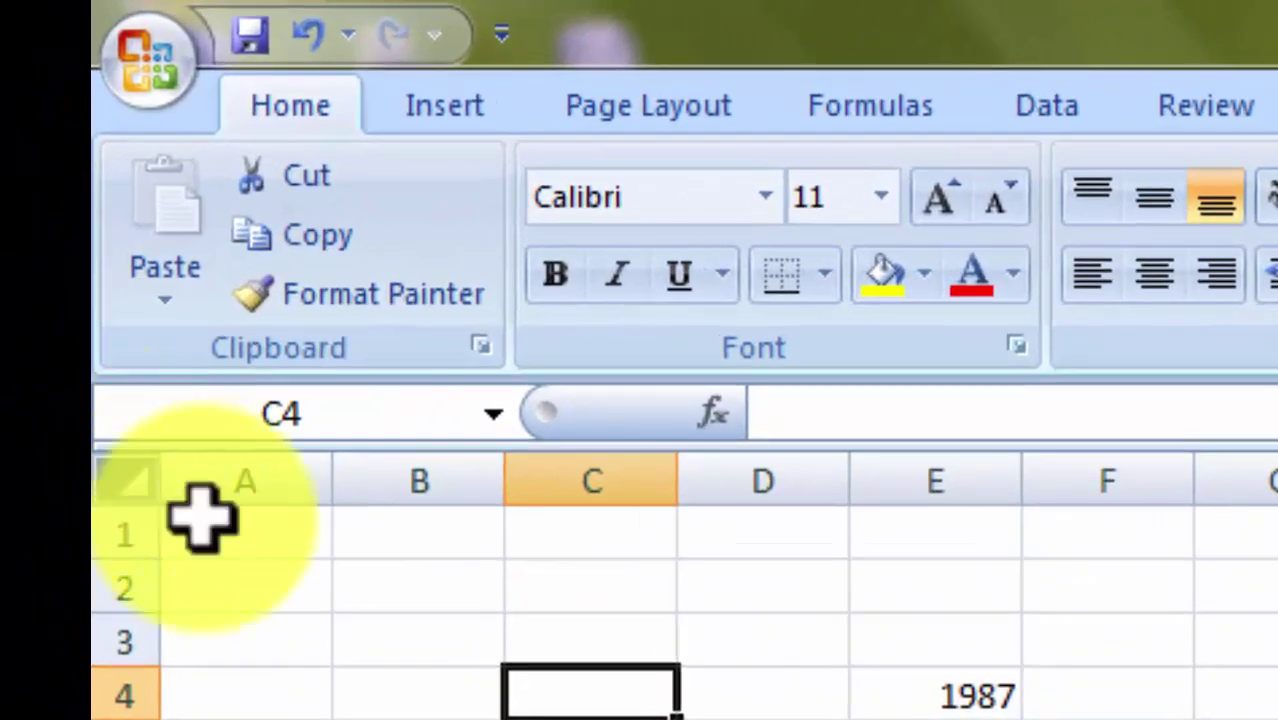
click(128, 481)
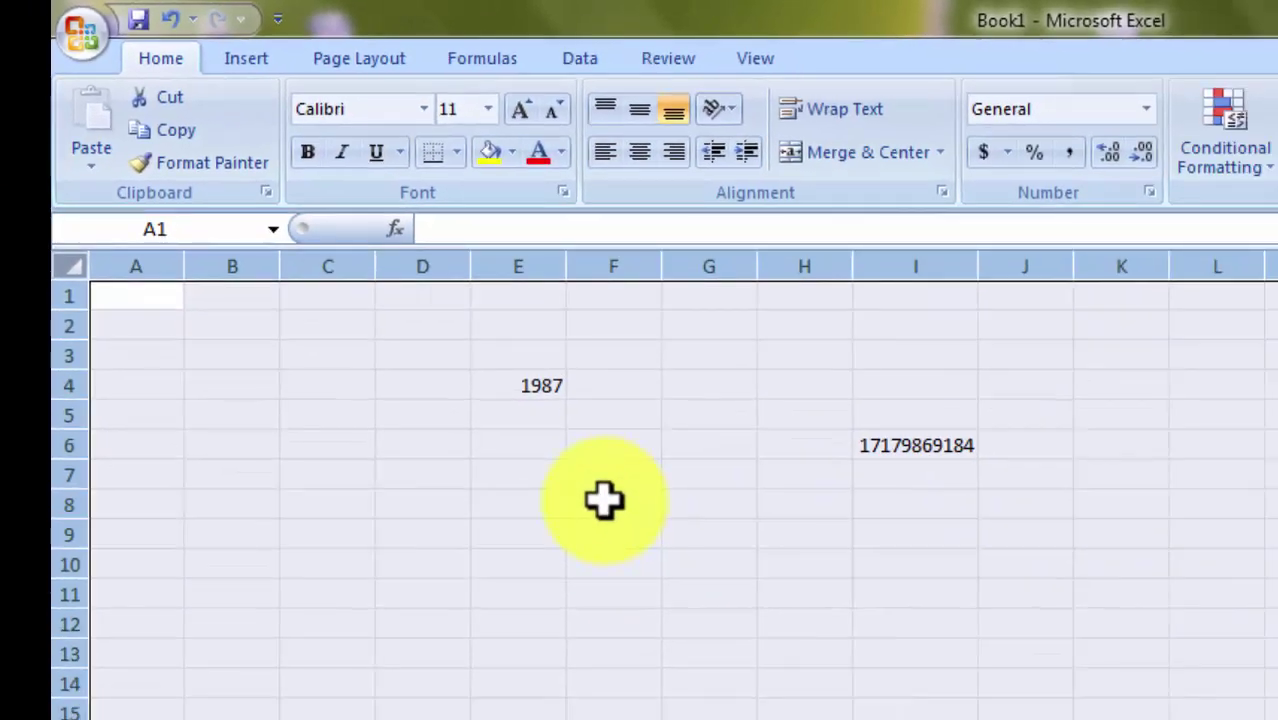
click(697, 590)
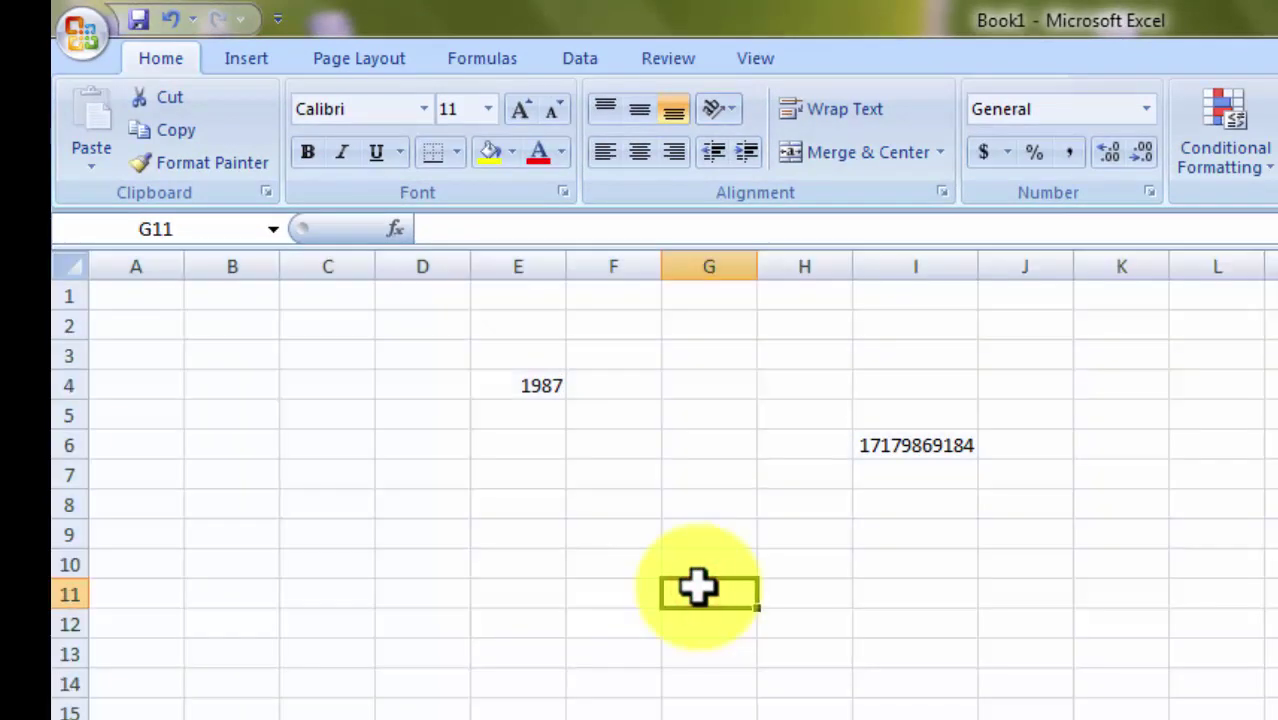
key(ctrl+a)
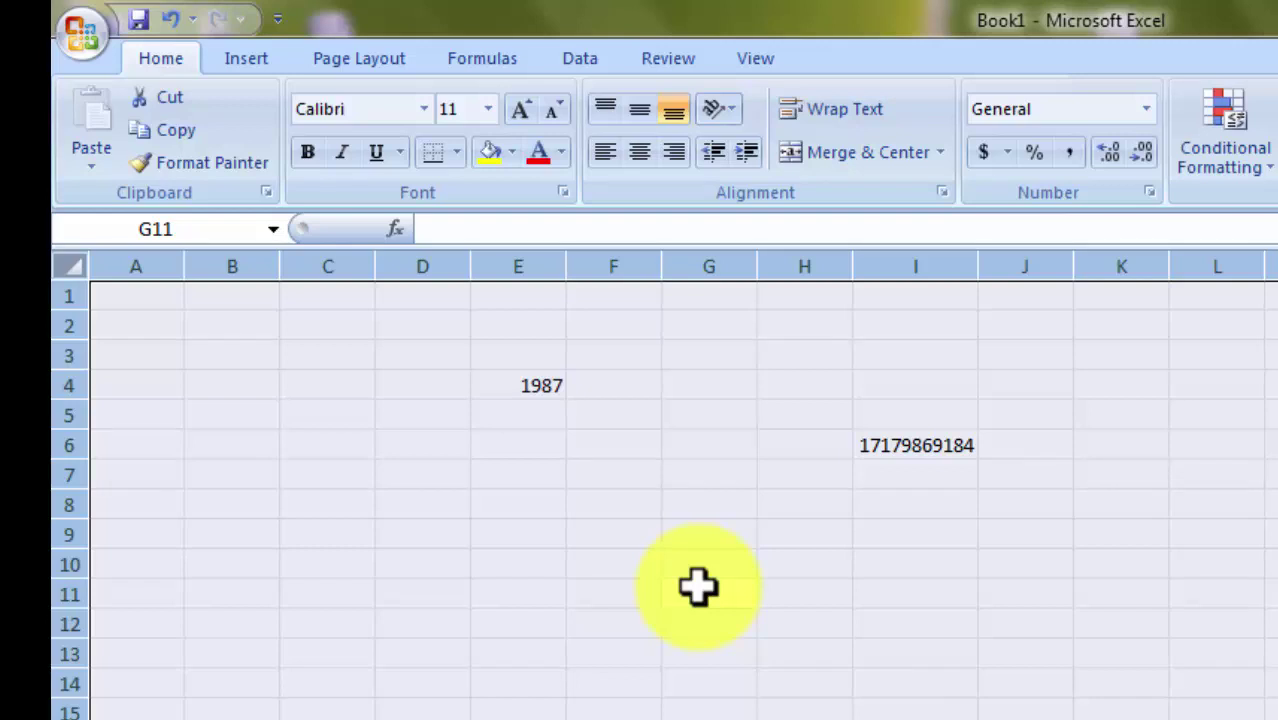
click(697, 590)
click(66, 266)
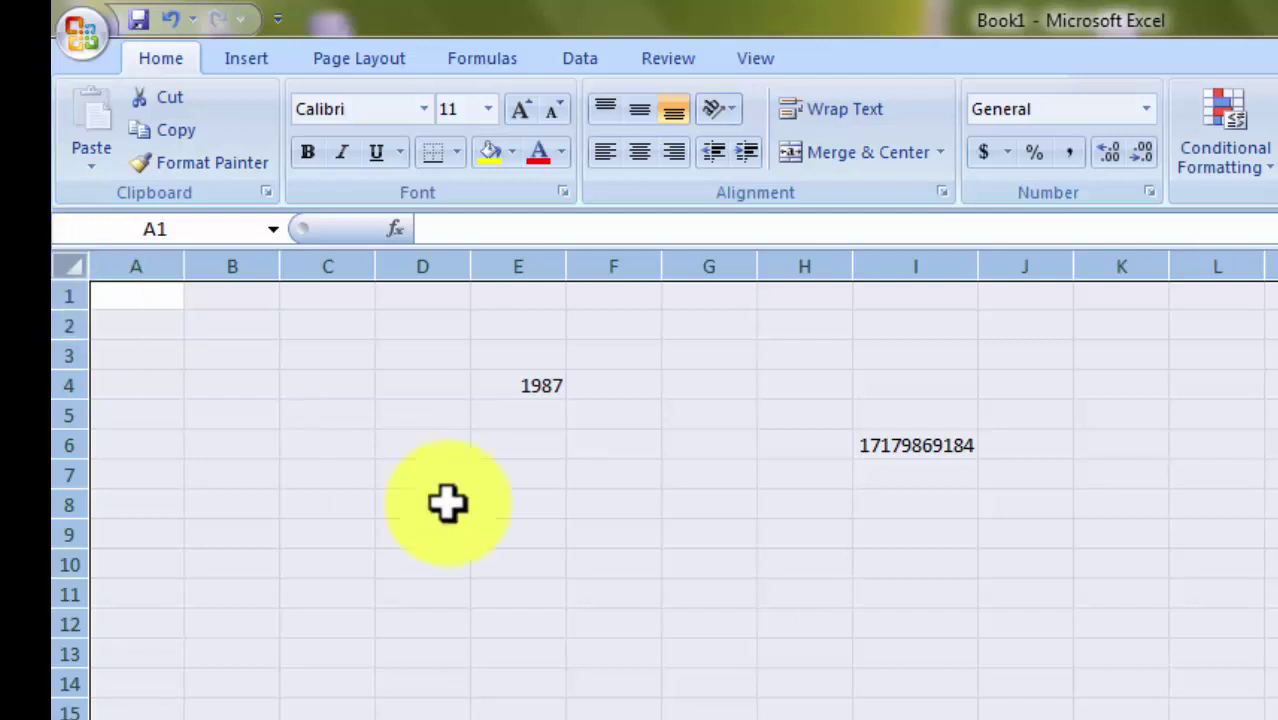
click(491, 525)
click(520, 385)
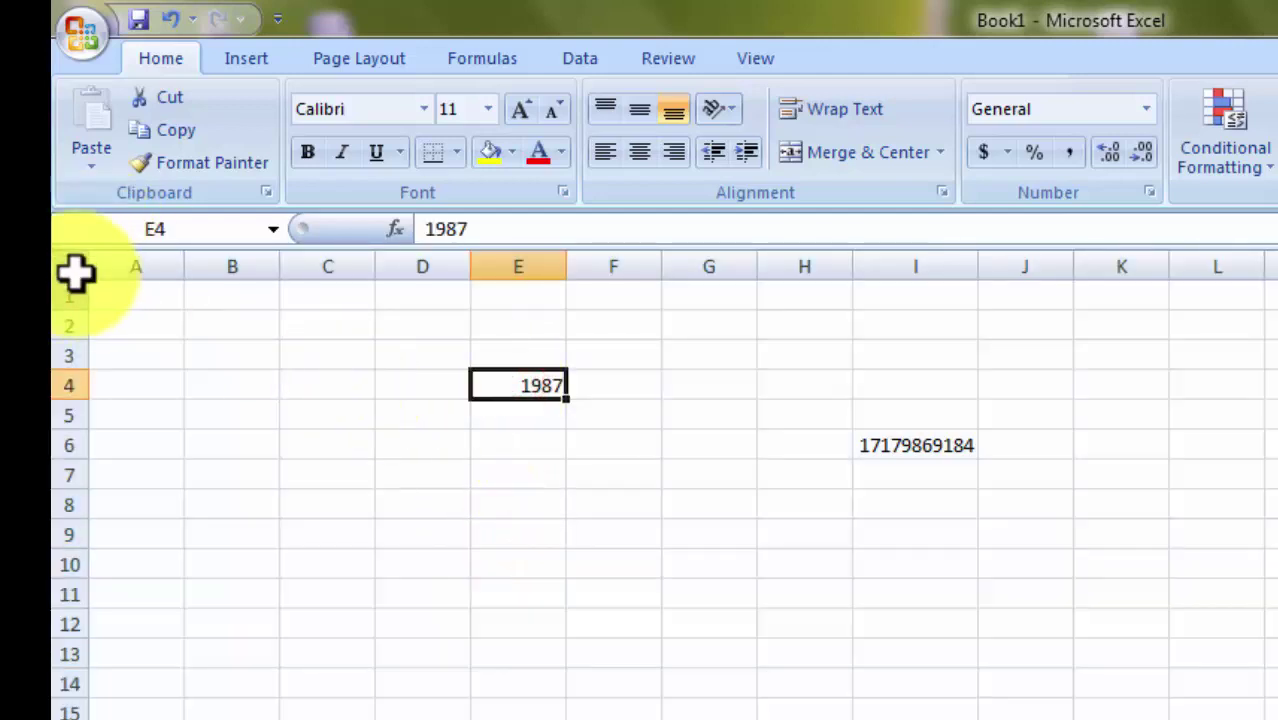
click(72, 266)
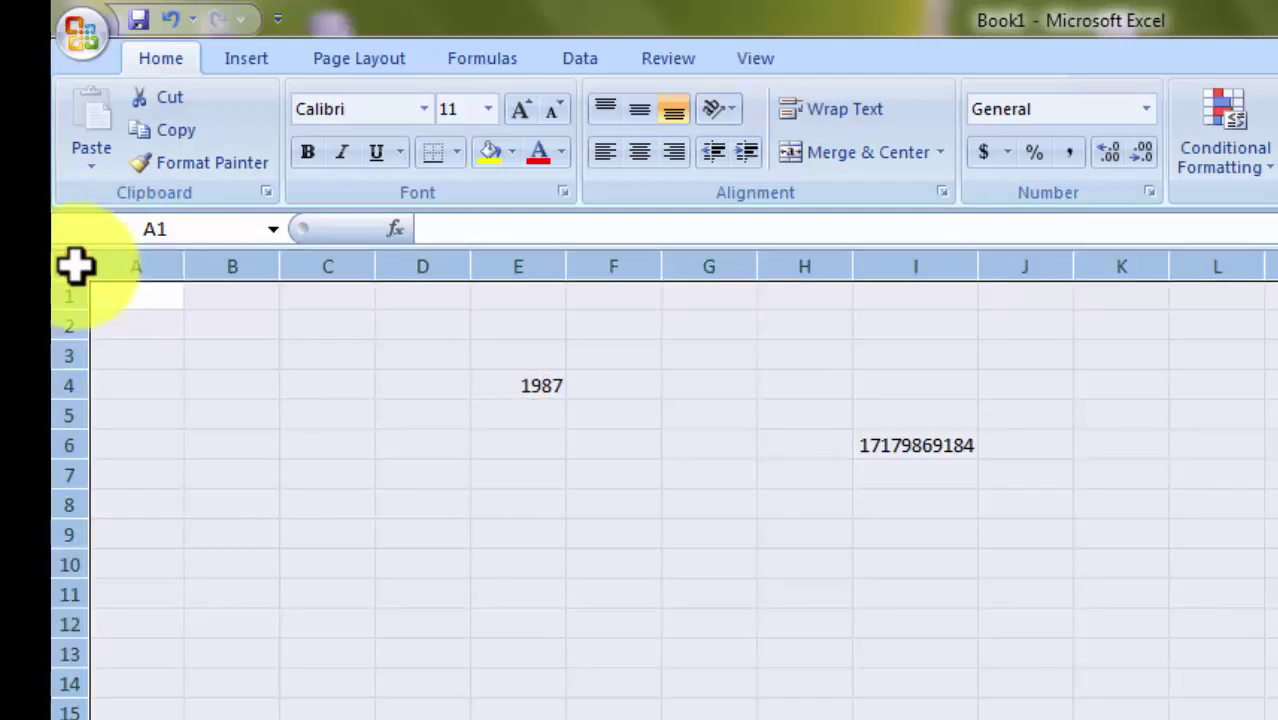
Set the whole sheet to font size 20 and enlarge E4's 1987 to size 36.
click(488, 110)
click(460, 345)
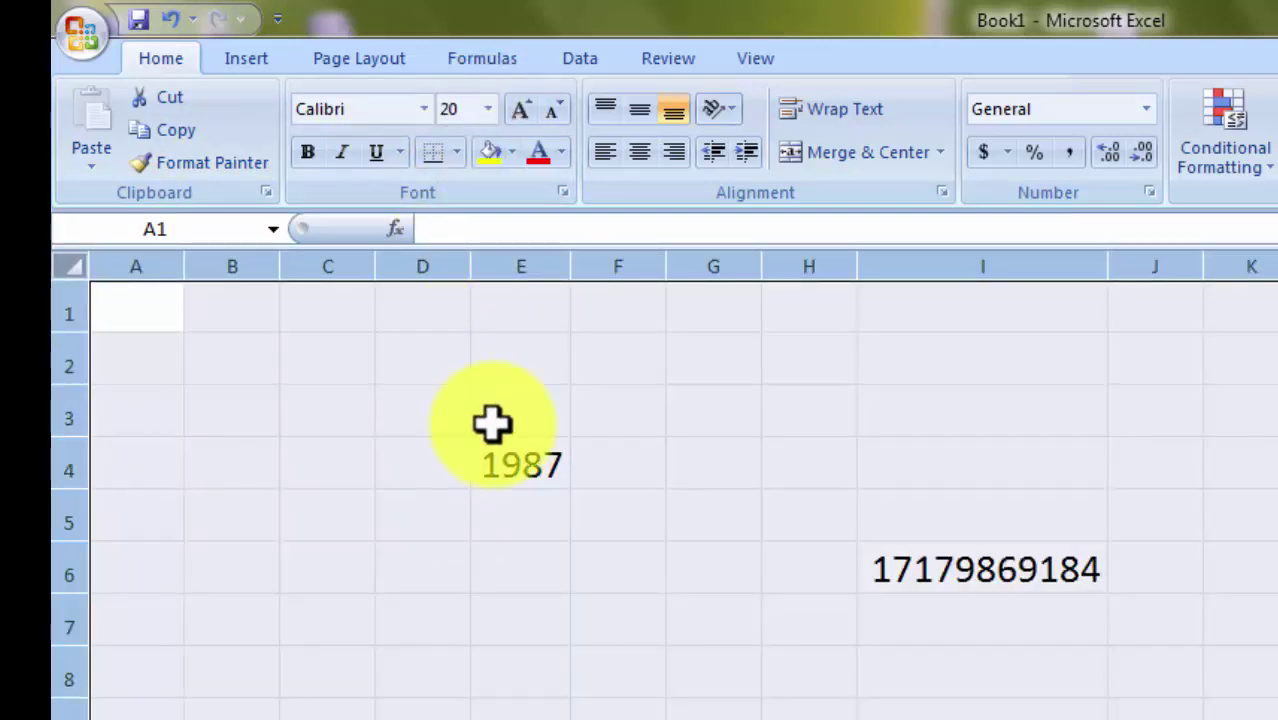
click(585, 566)
click(518, 455)
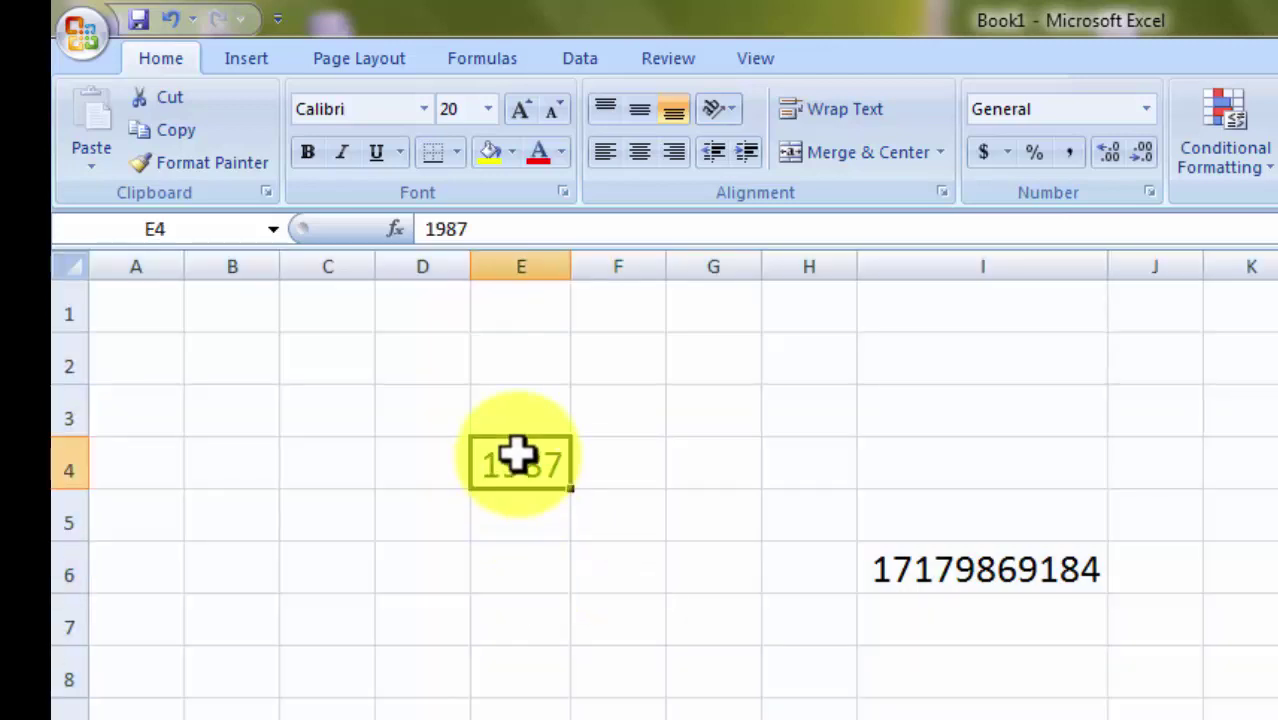
click(487, 109)
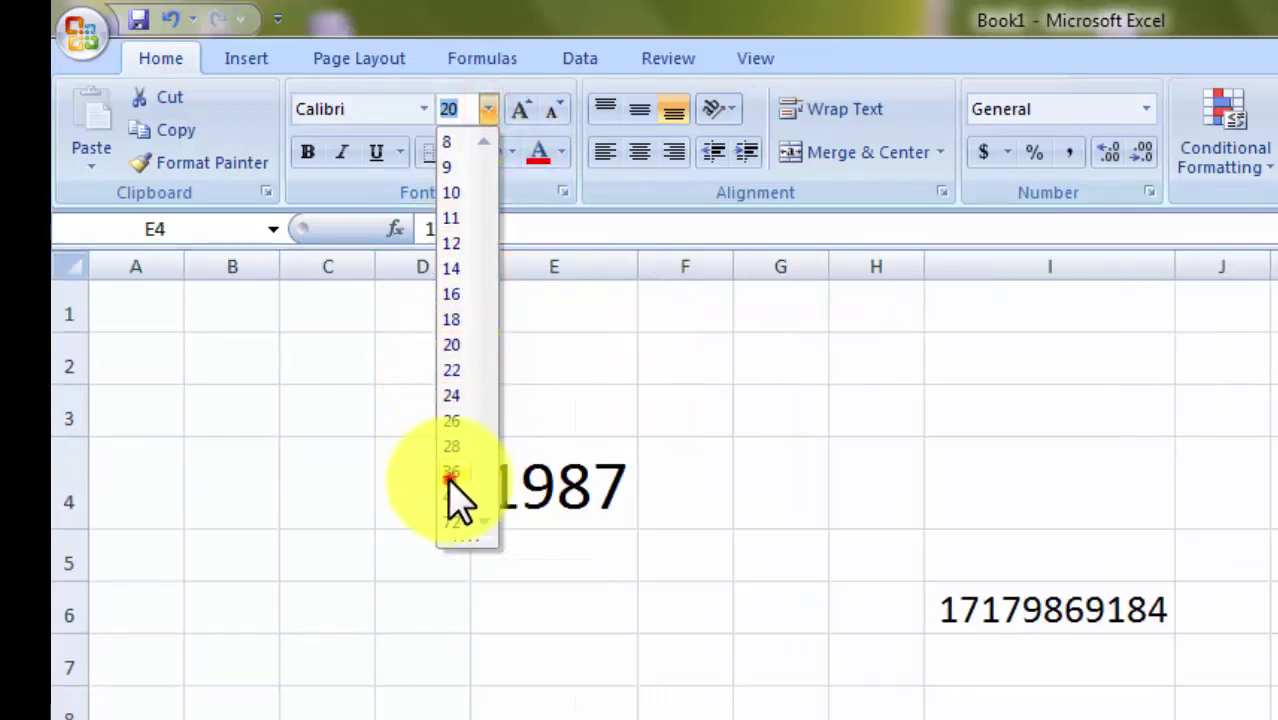
click(450, 474)
Set the whole worksheet to font size 24, then check I6 and select D2:L9.
click(940, 708)
click(992, 600)
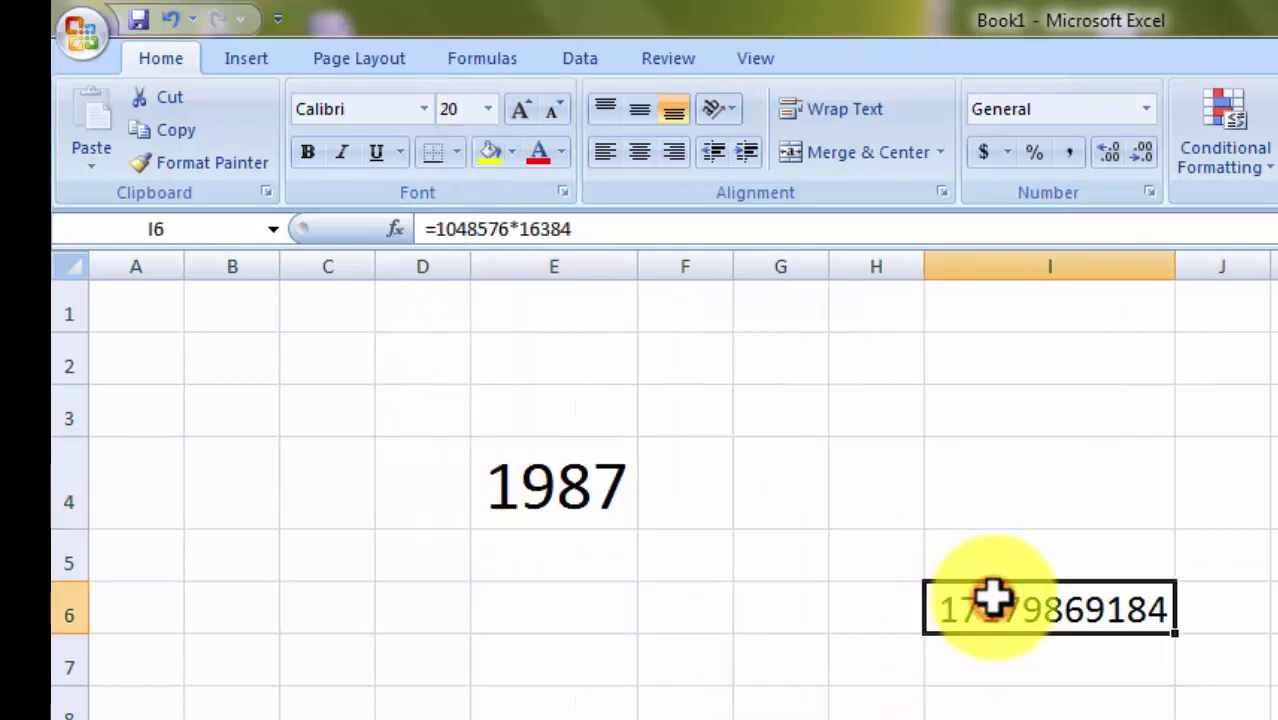
click(560, 482)
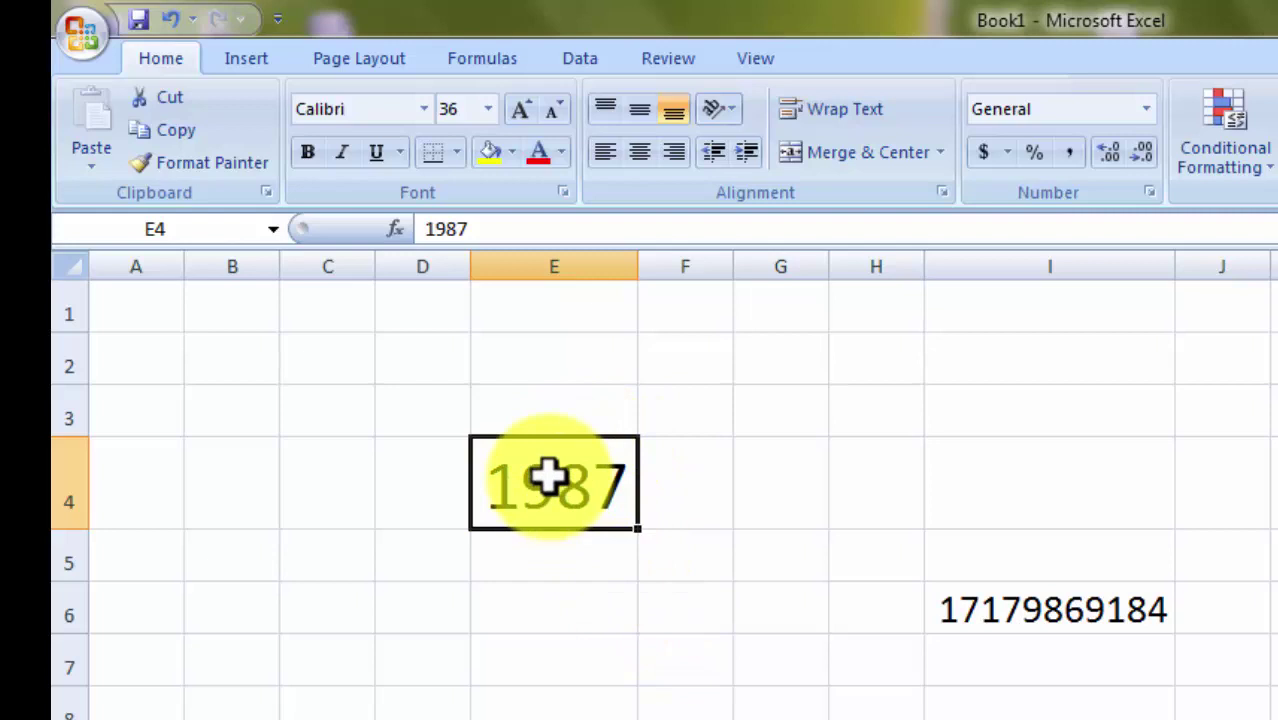
click(69, 265)
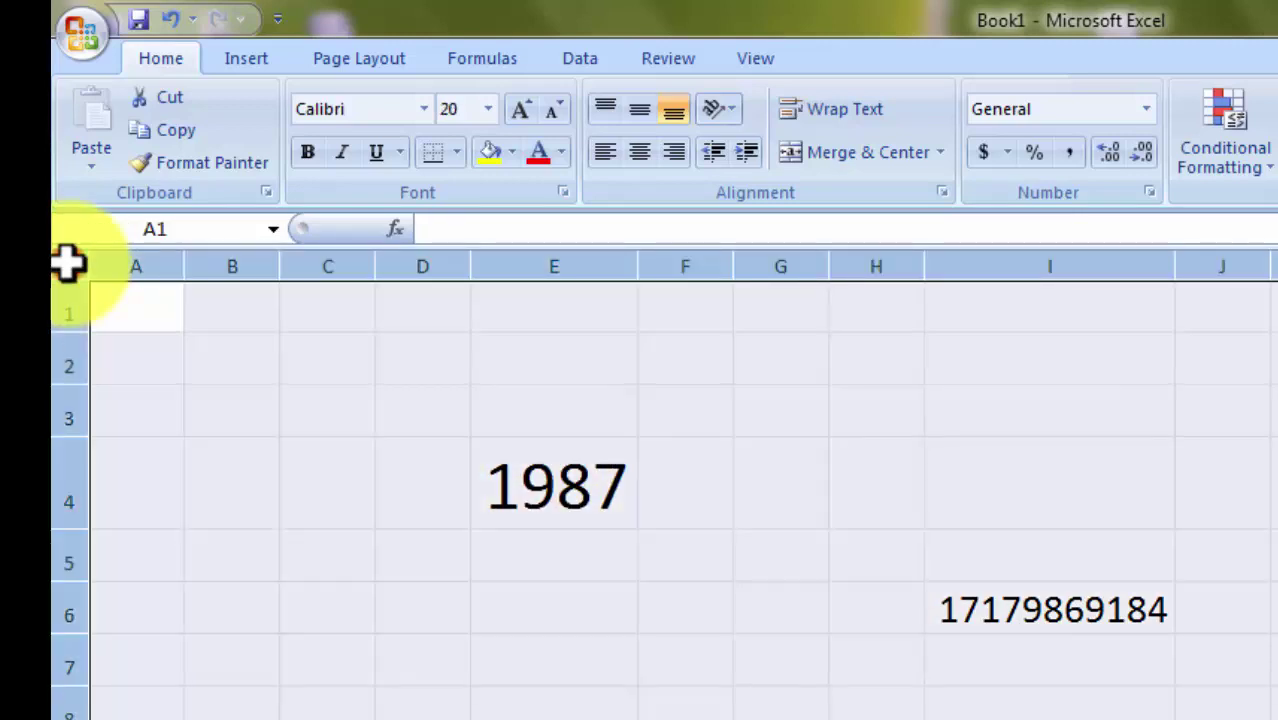
click(487, 109)
click(448, 397)
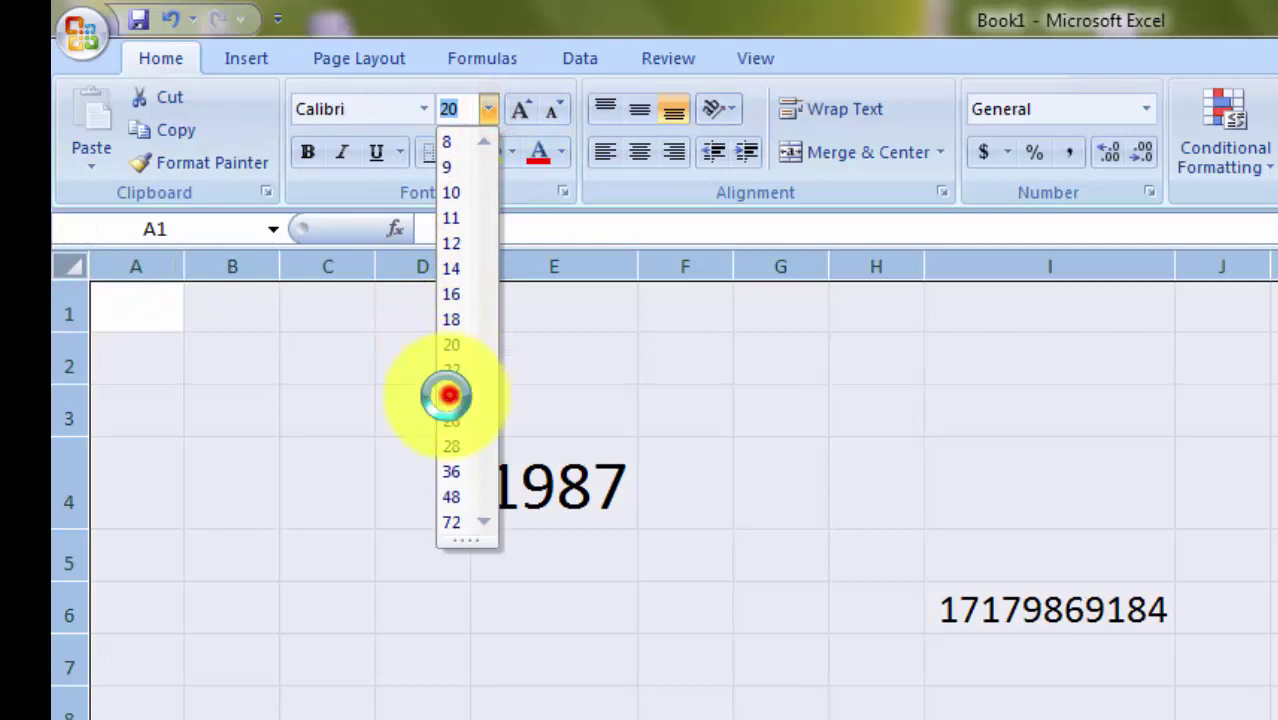
click(1130, 638)
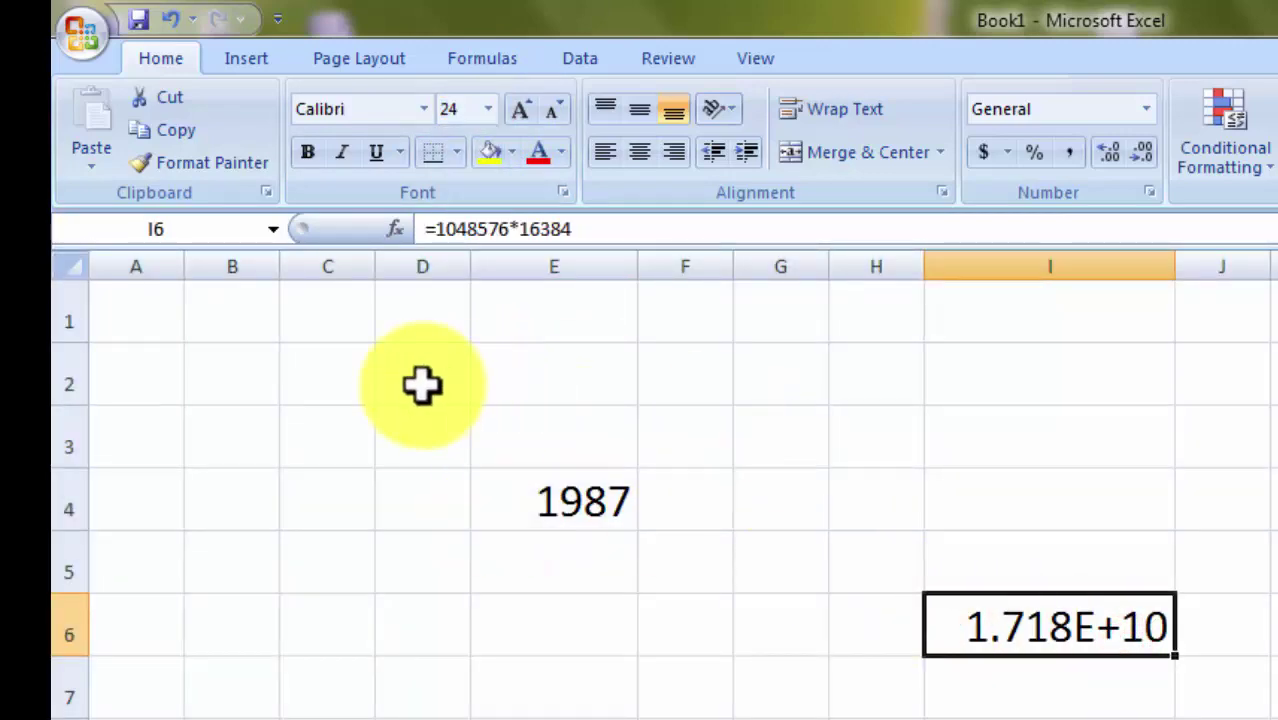
drag(422, 385, 1141, 665)
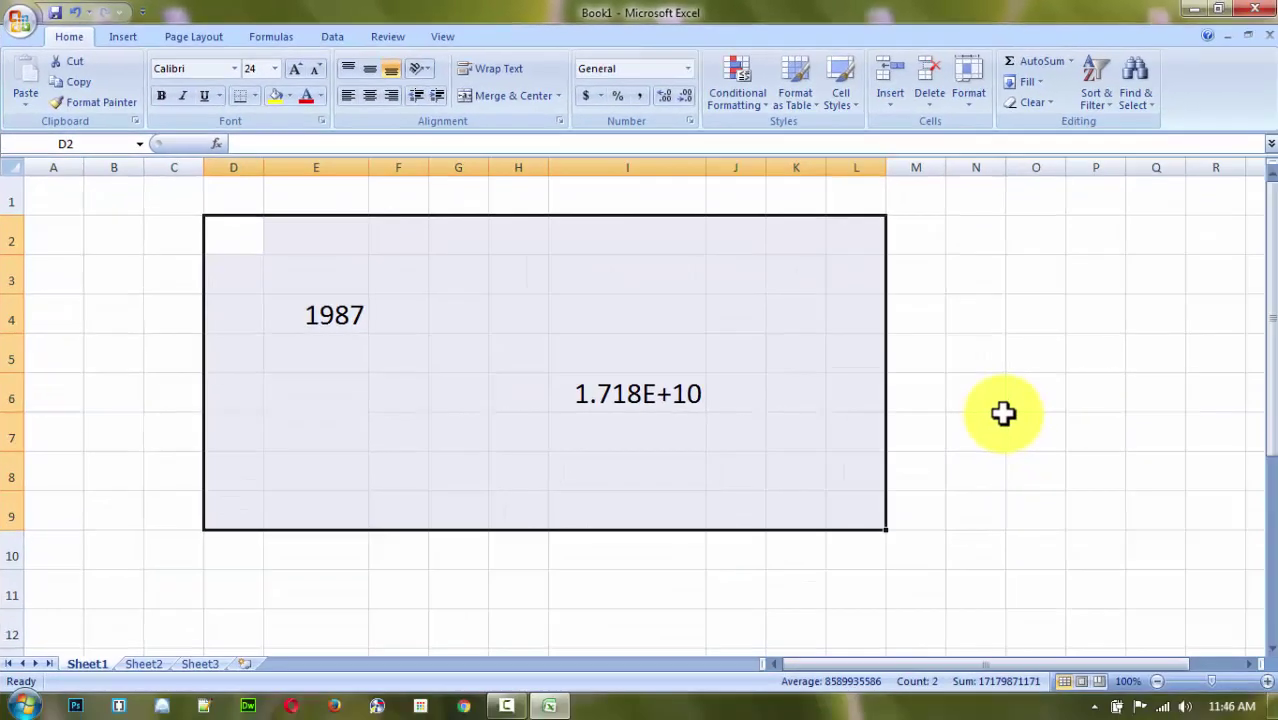
Close Book1 and Excel without saving the changes, cancelling the Save As dialog.
click(1001, 398)
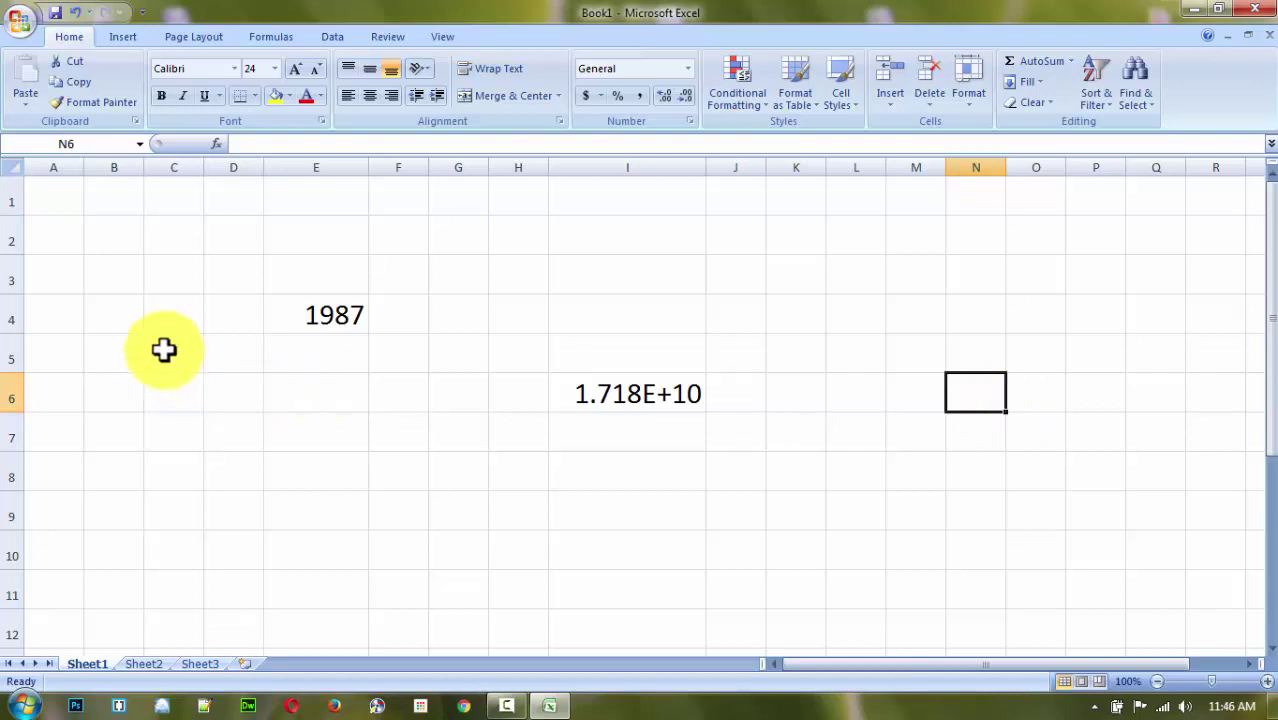
click(1262, 8)
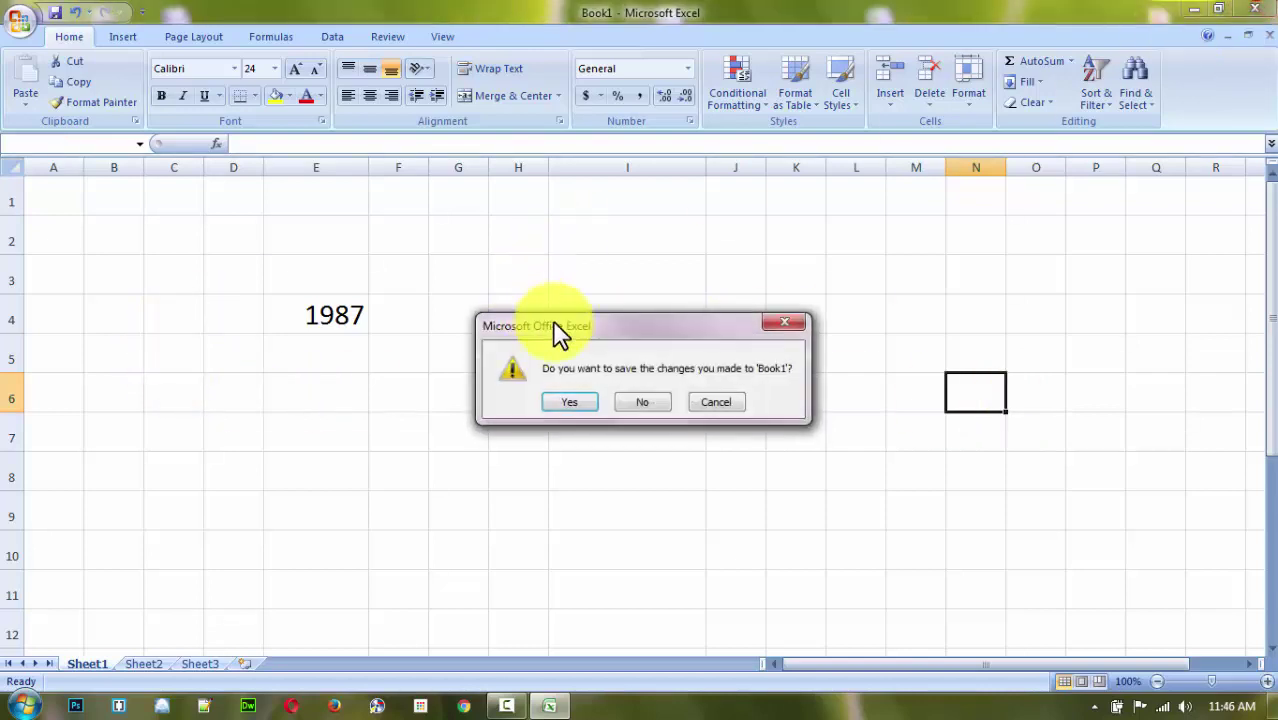
click(570, 400)
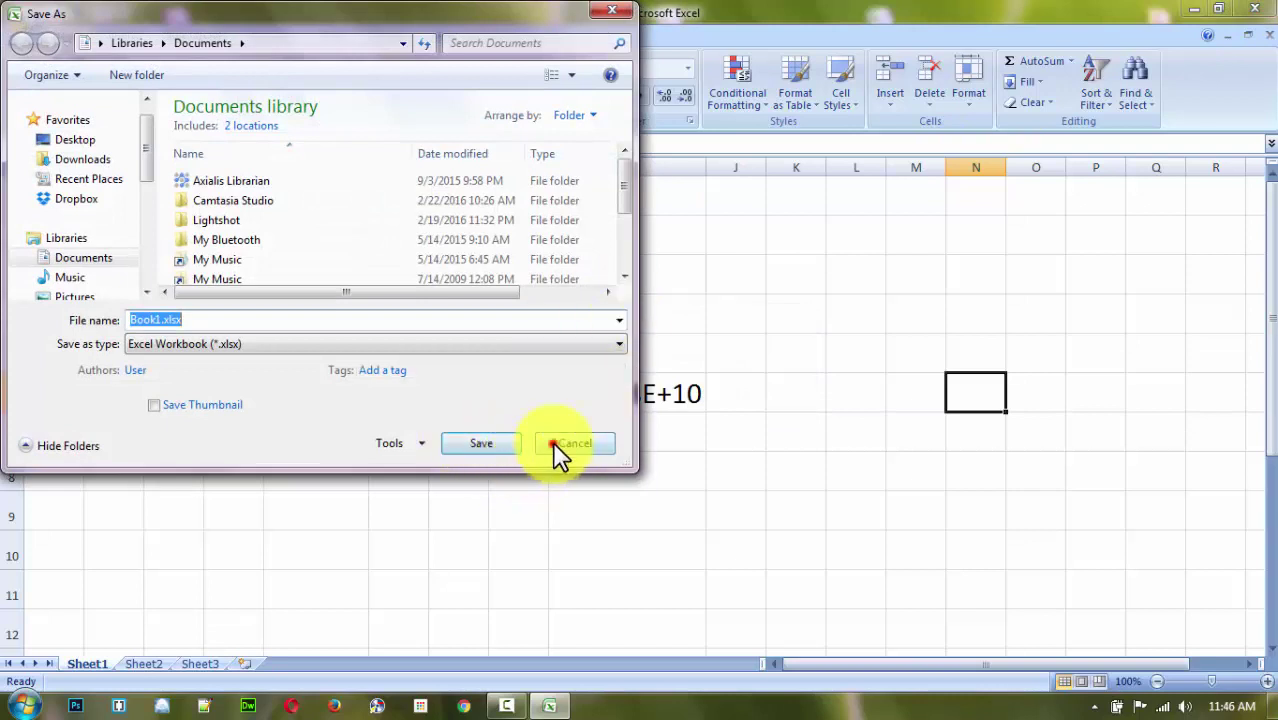
click(553, 441)
click(641, 404)
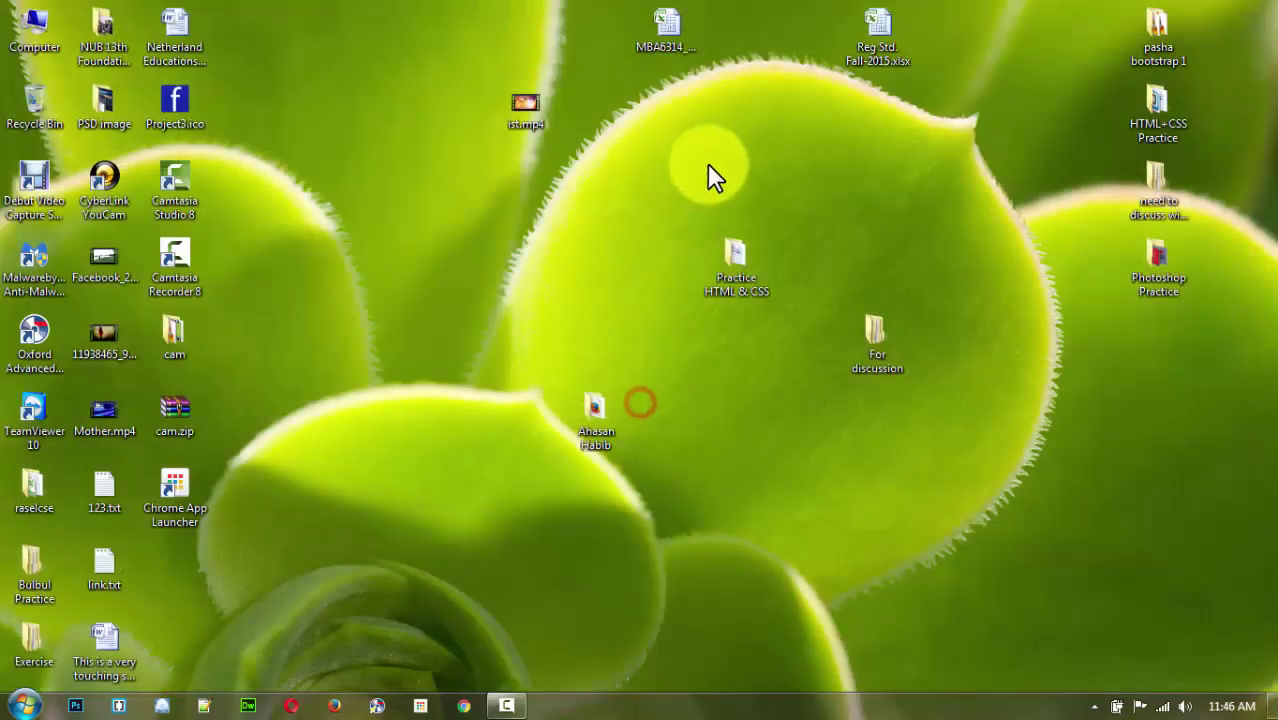
Open the MBA6314 student workbook from the desktop and select the first mobile number in G2.
double_click(665, 36)
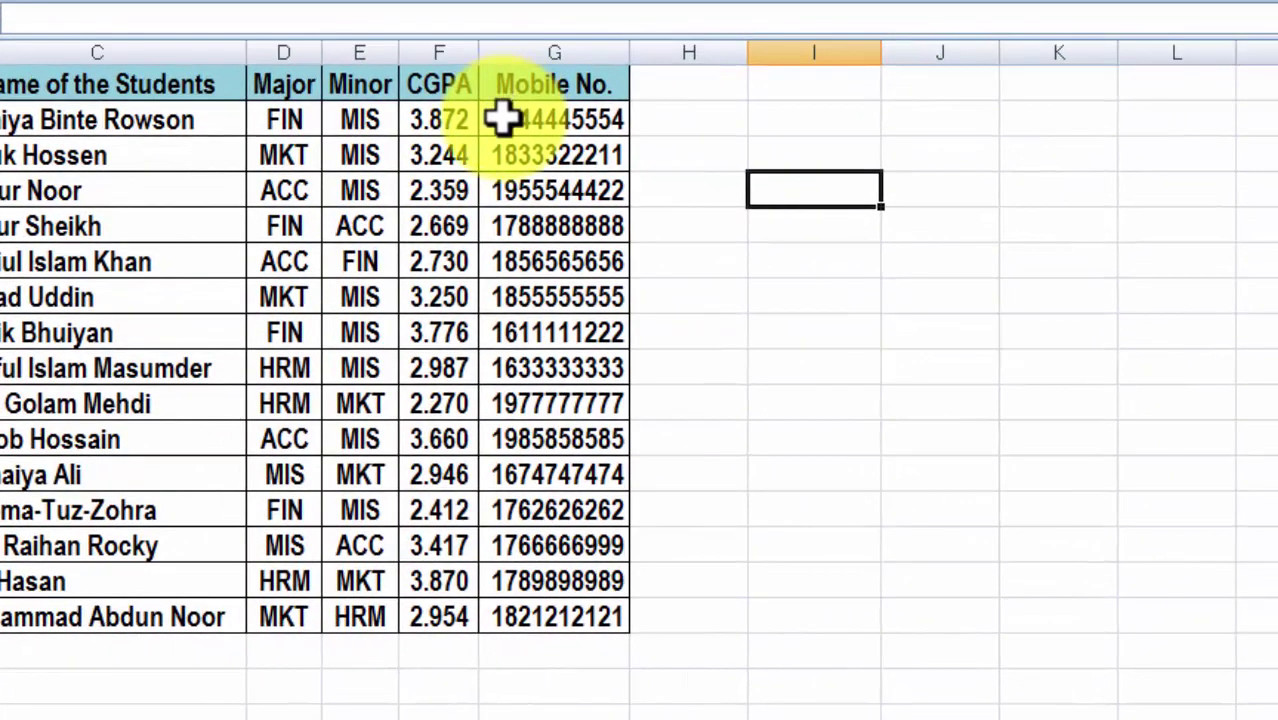
drag(580, 128, 608, 605)
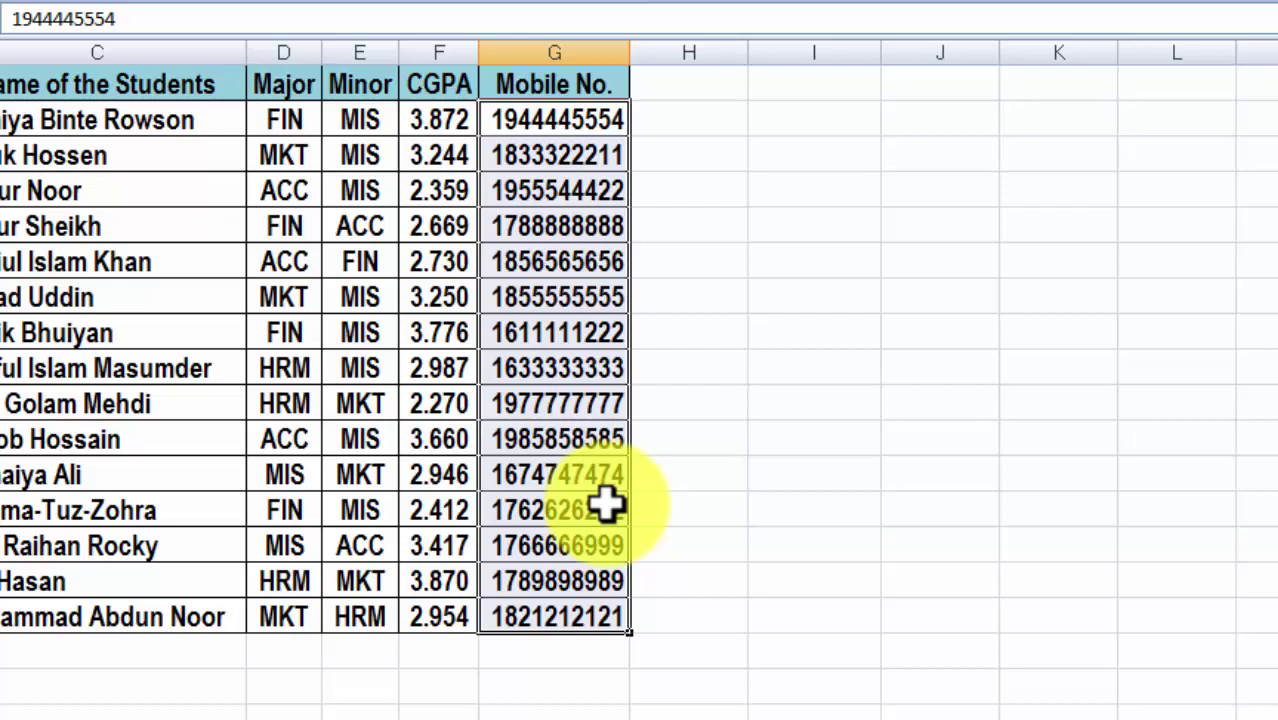
click(818, 555)
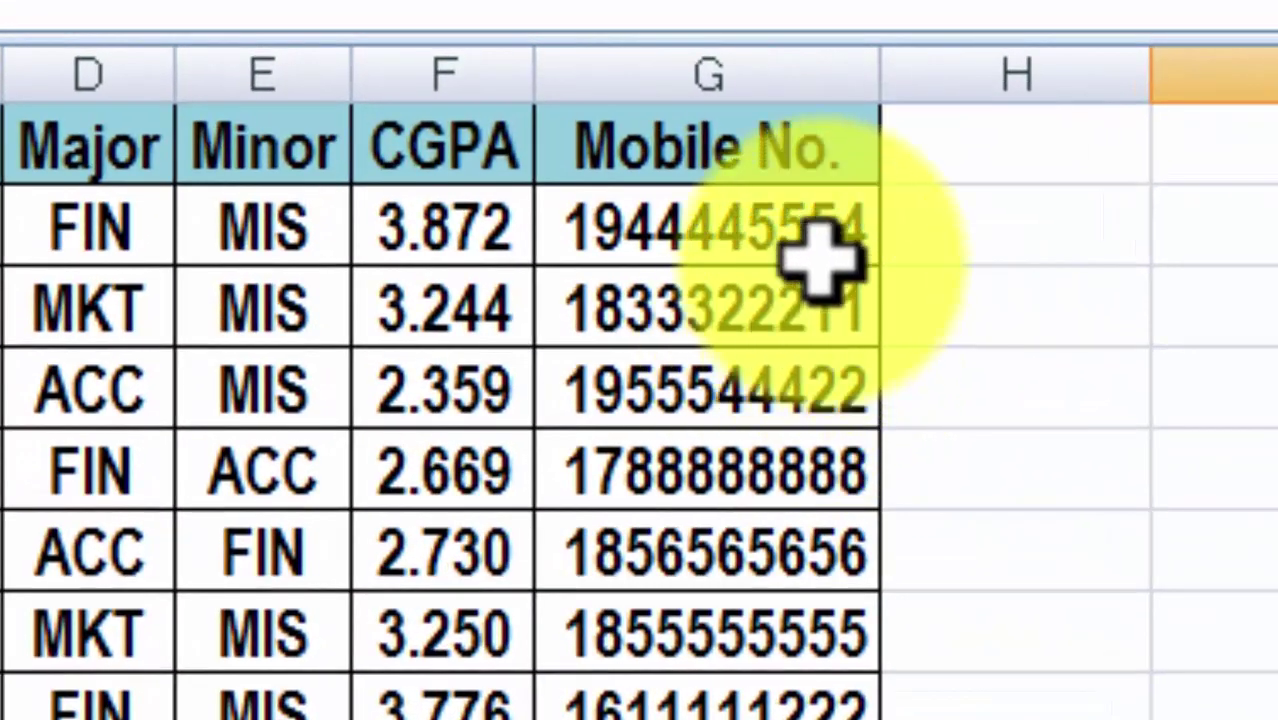
click(607, 121)
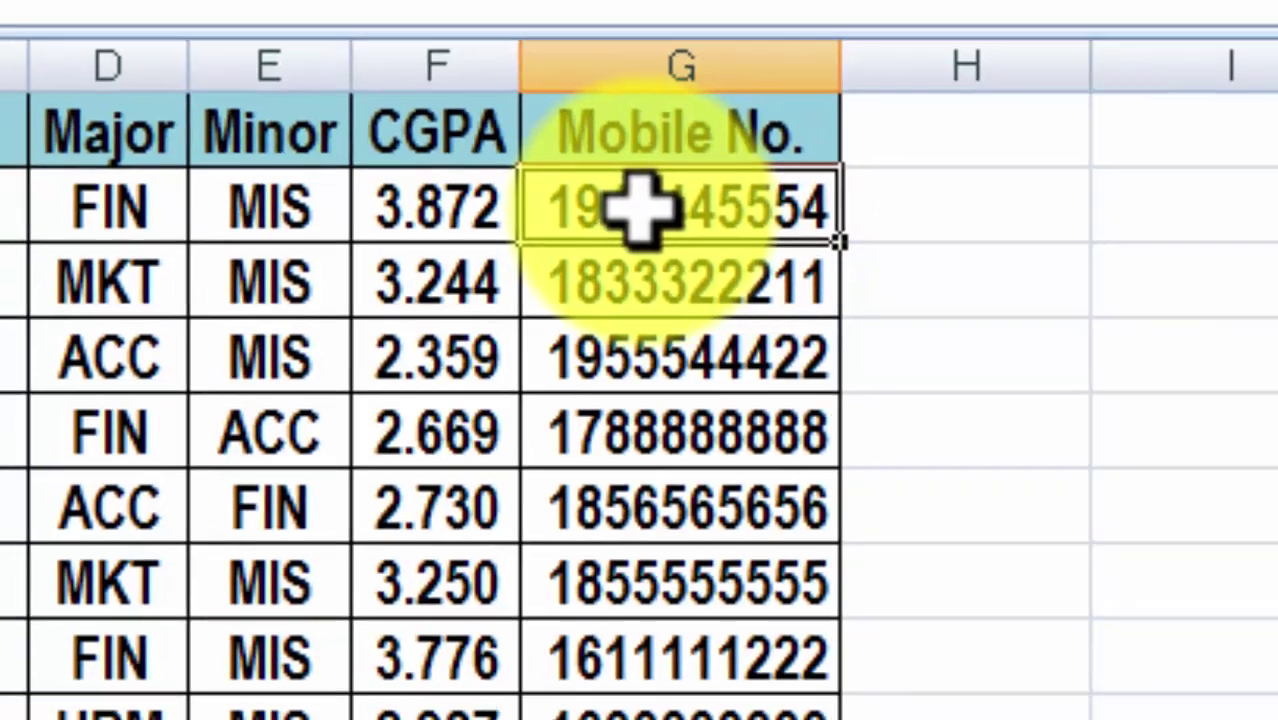
Open Format Cells for G2 and choose the Custom number category.
right_click(640, 207)
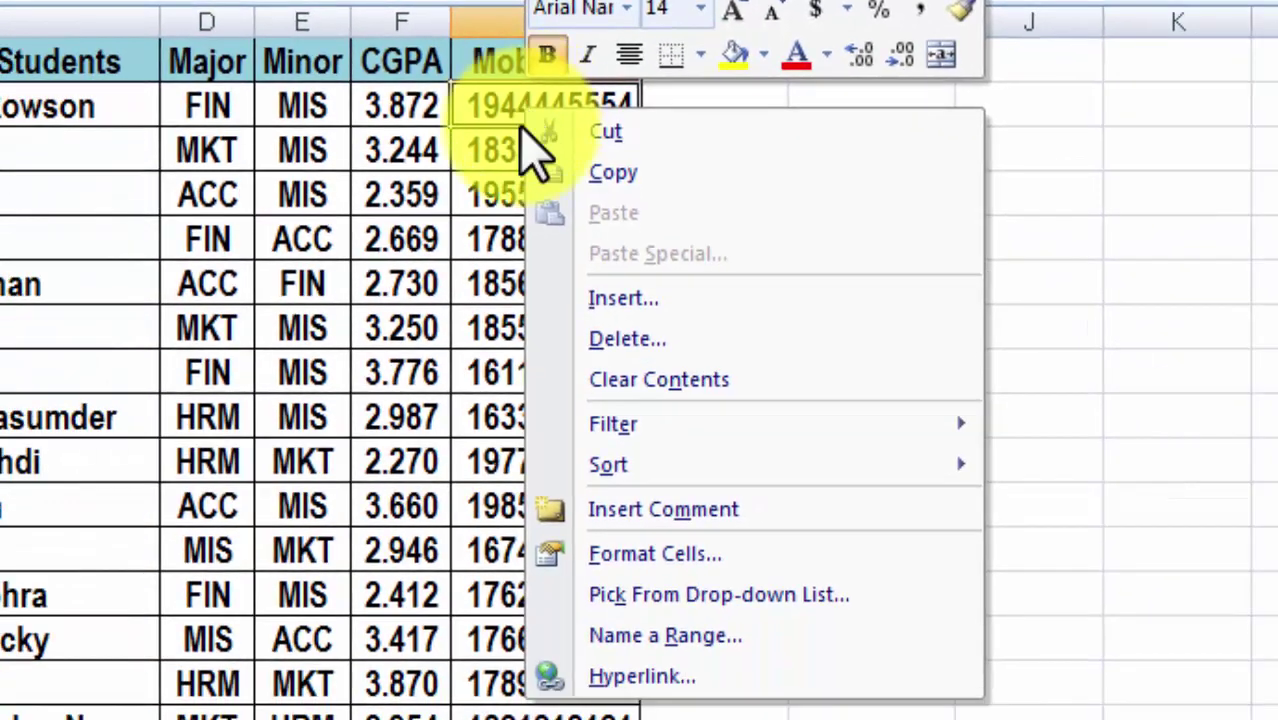
click(599, 563)
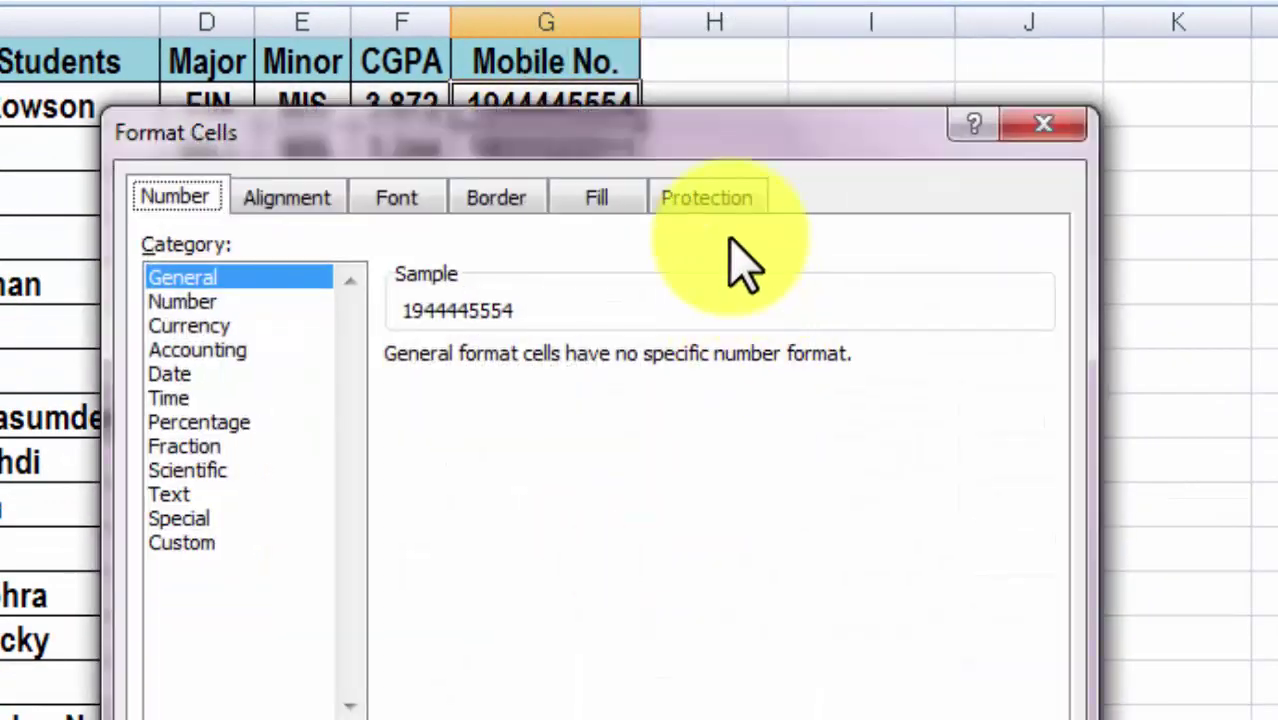
drag(790, 128, 1277, 17)
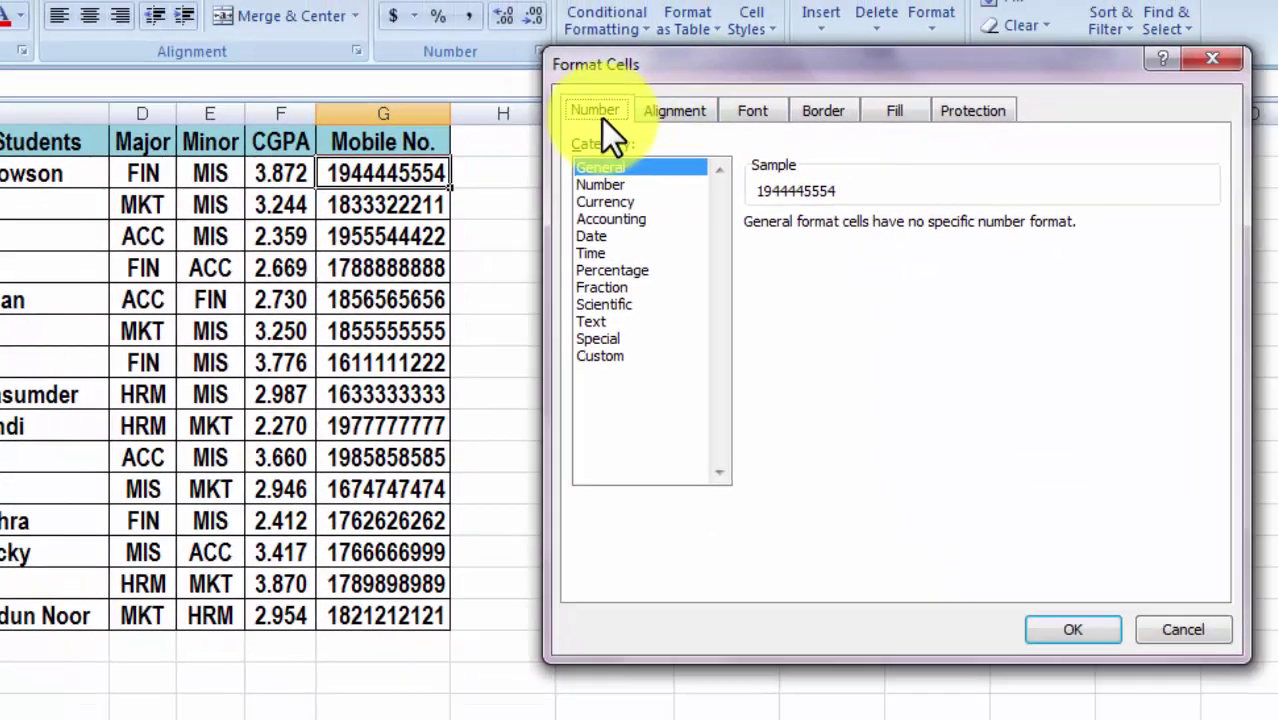
click(768, 88)
click(659, 111)
click(753, 108)
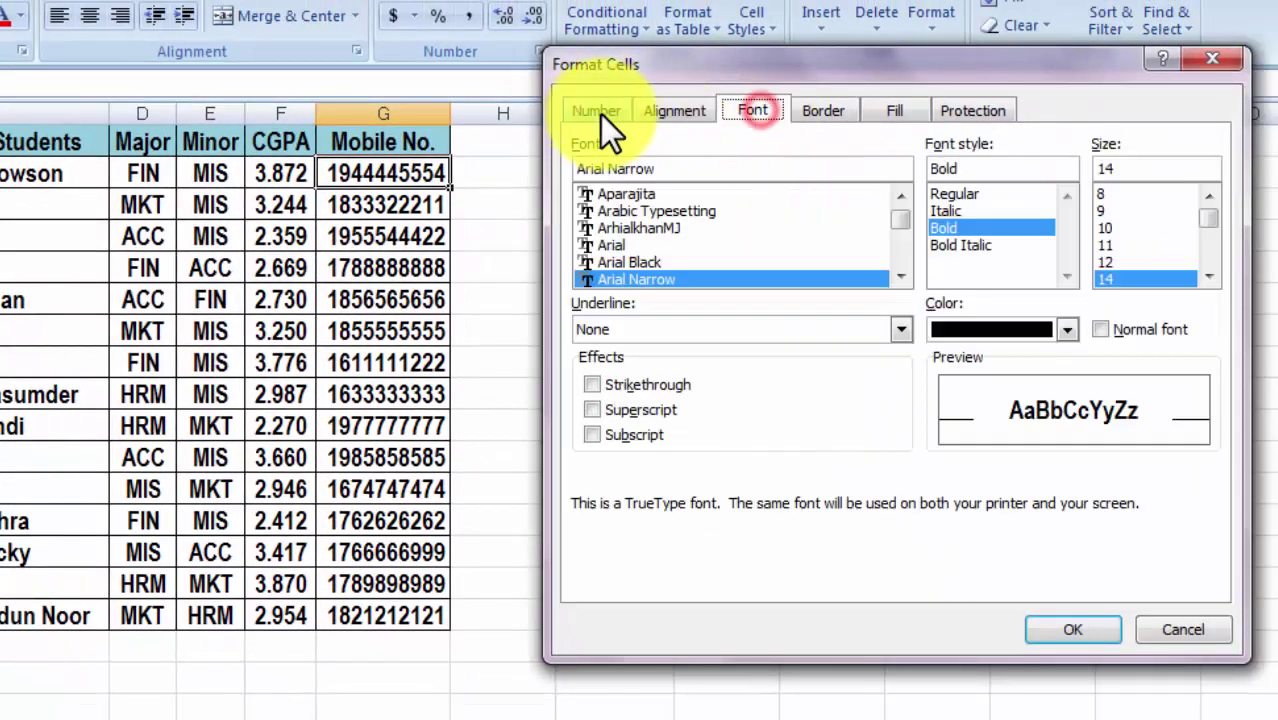
click(600, 112)
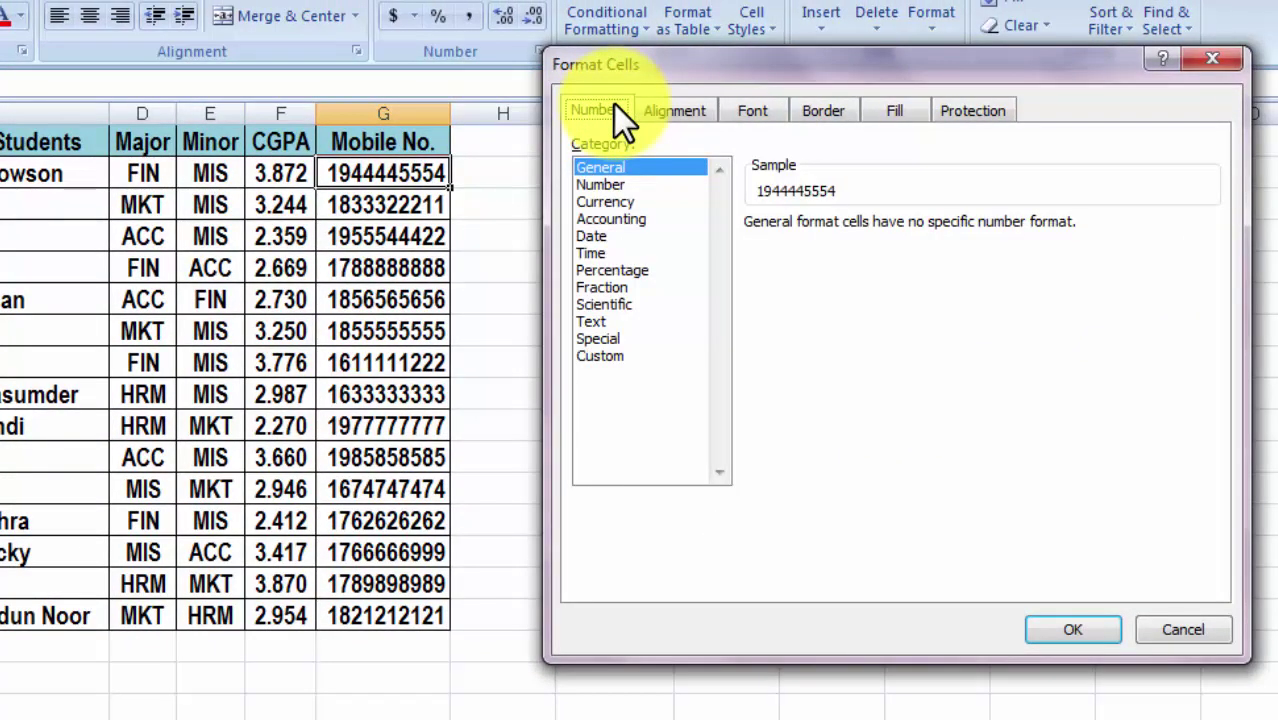
click(600, 357)
drag(915, 62, 1003, 50)
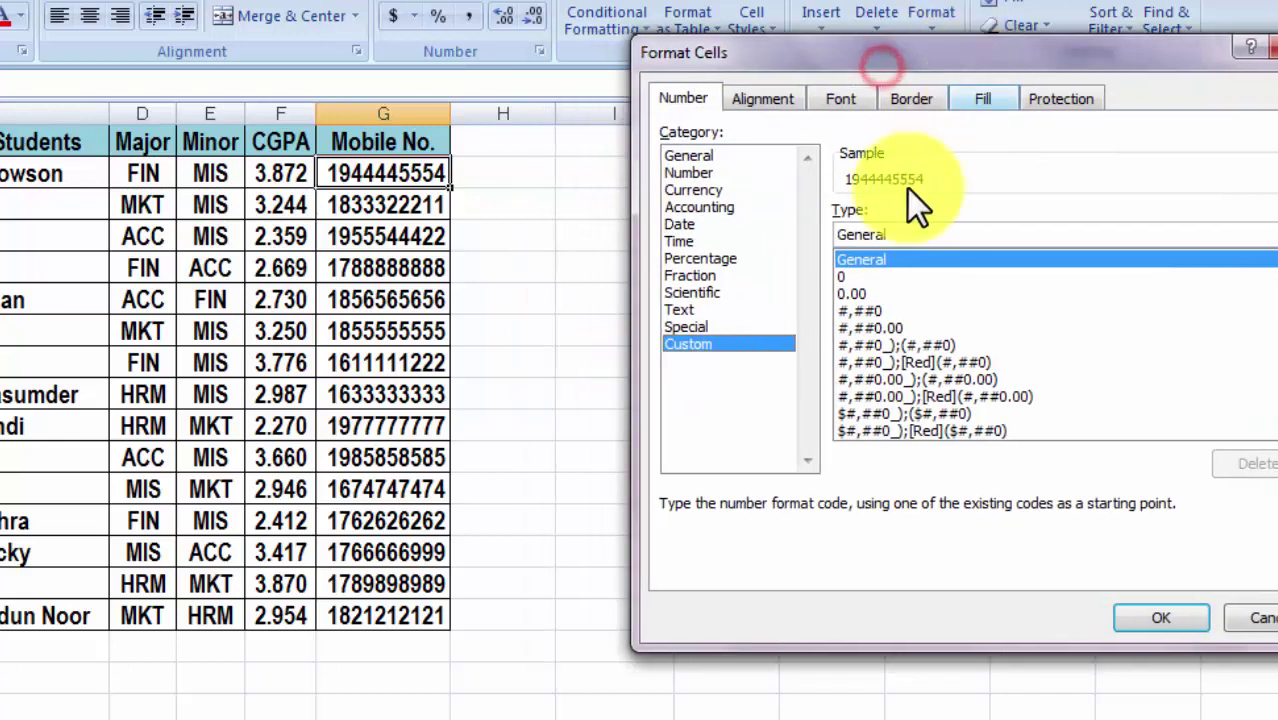
double_click(893, 233)
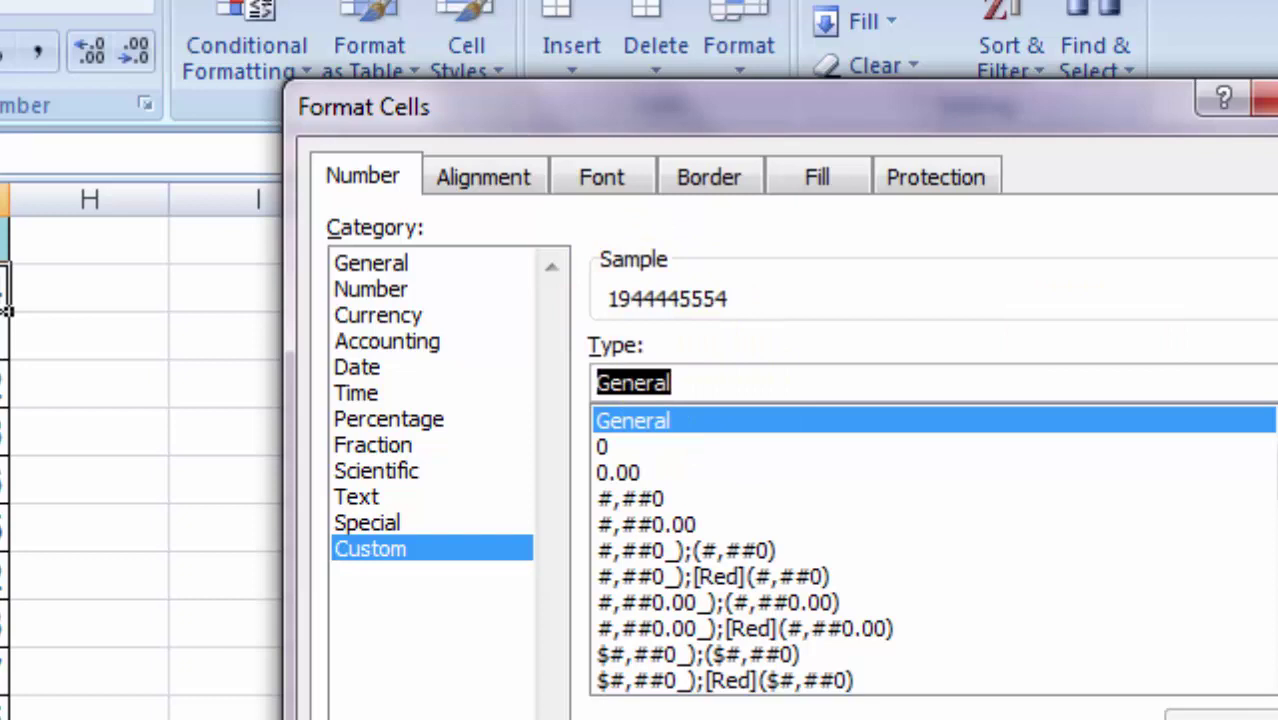
text(00000000)
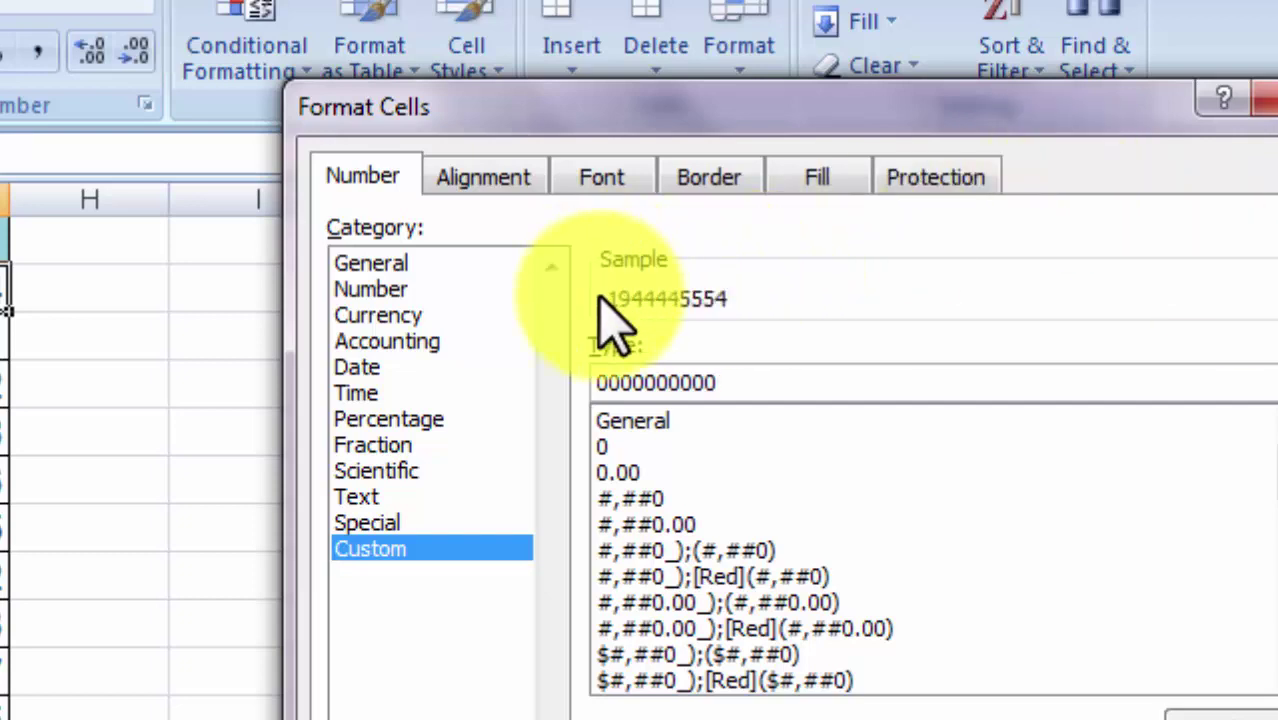
text(0)
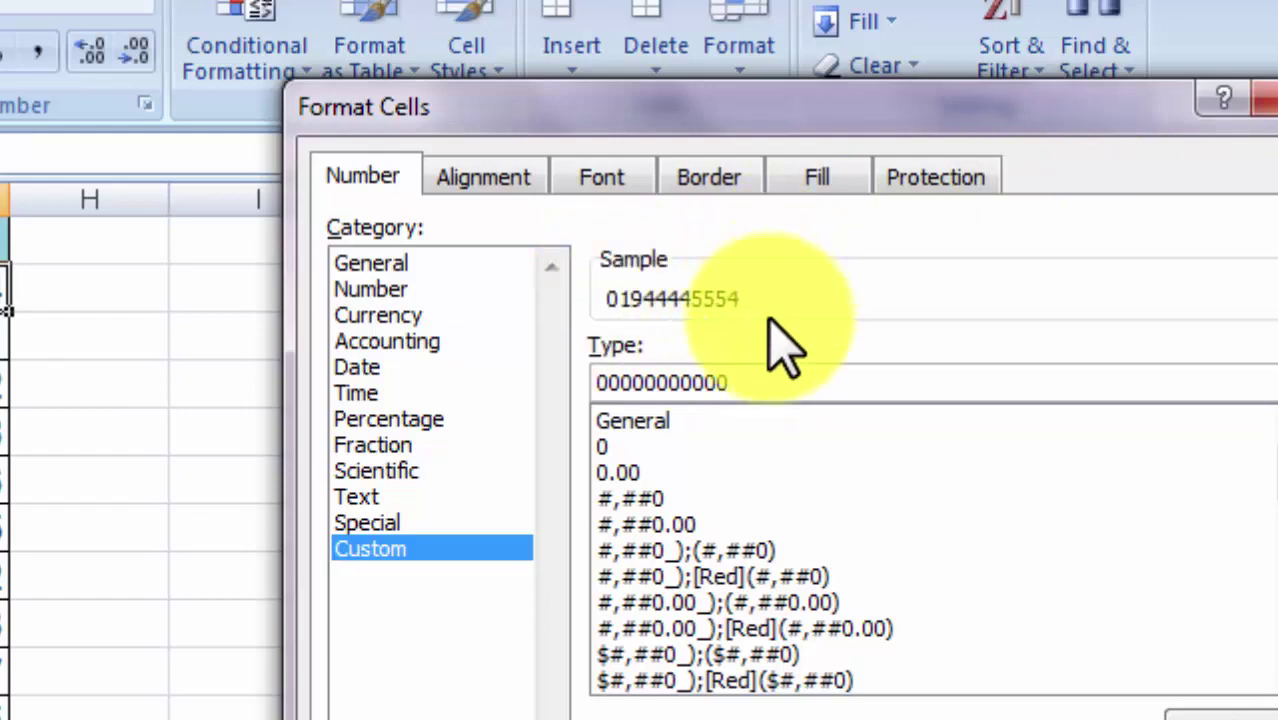
text(0)
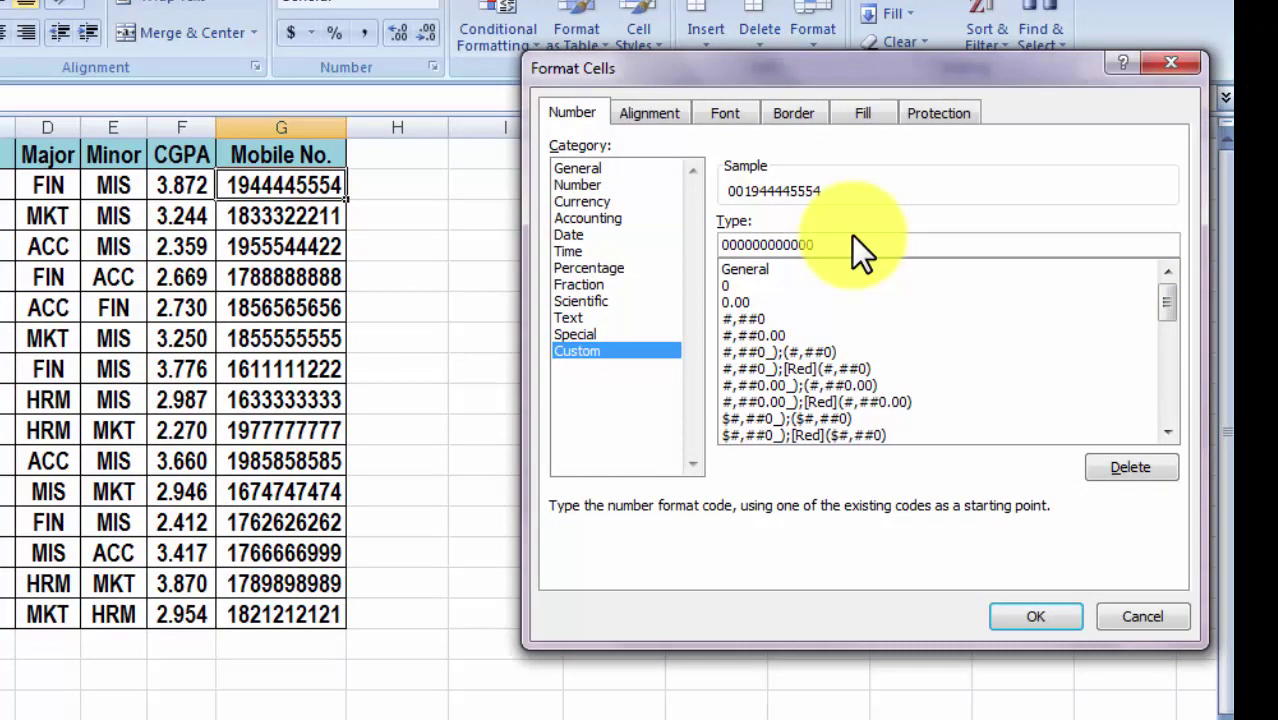
key(BackSpace)
click(1030, 612)
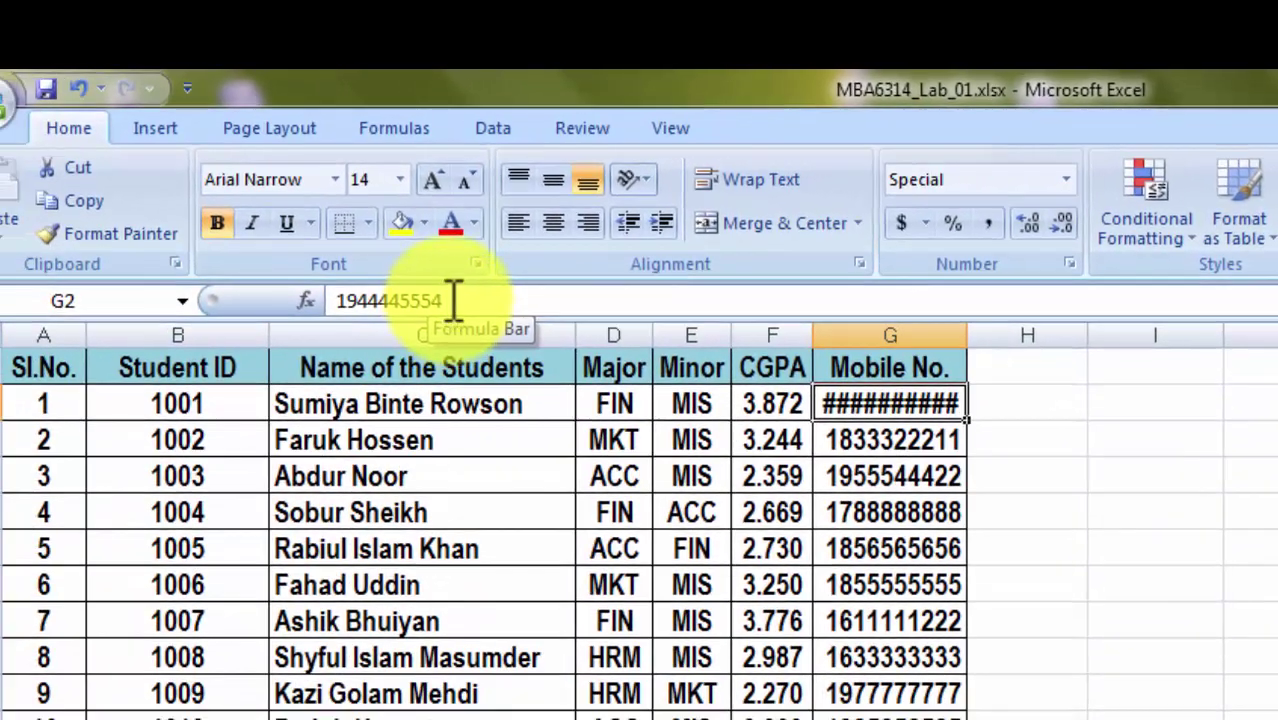
click(270, 368)
drag(380, 285, 938, 410)
click(1152, 463)
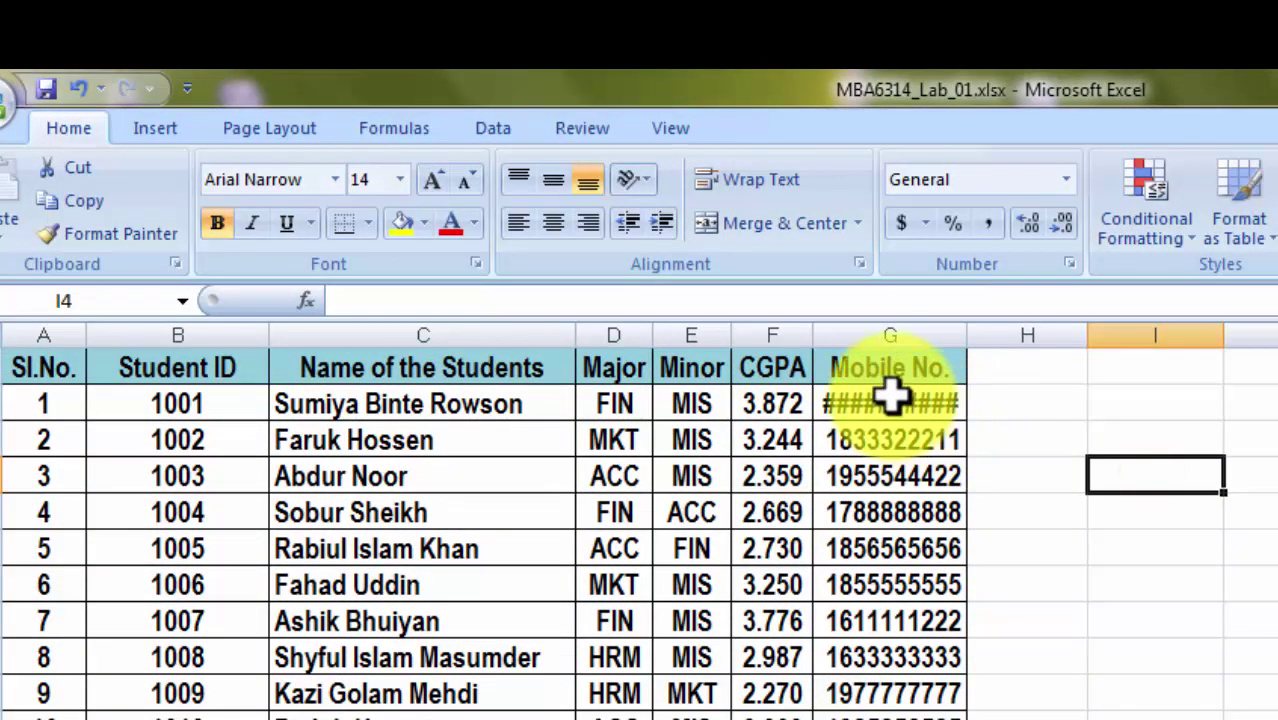
click(845, 405)
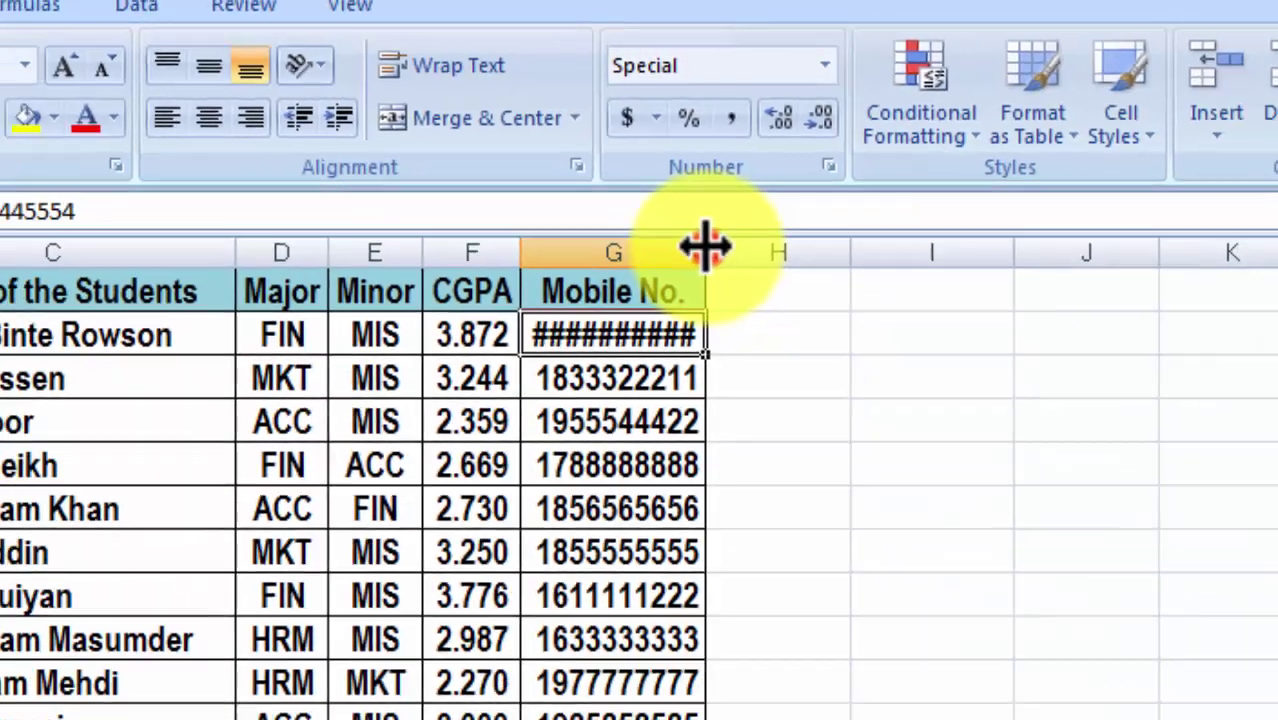
double_click(766, 316)
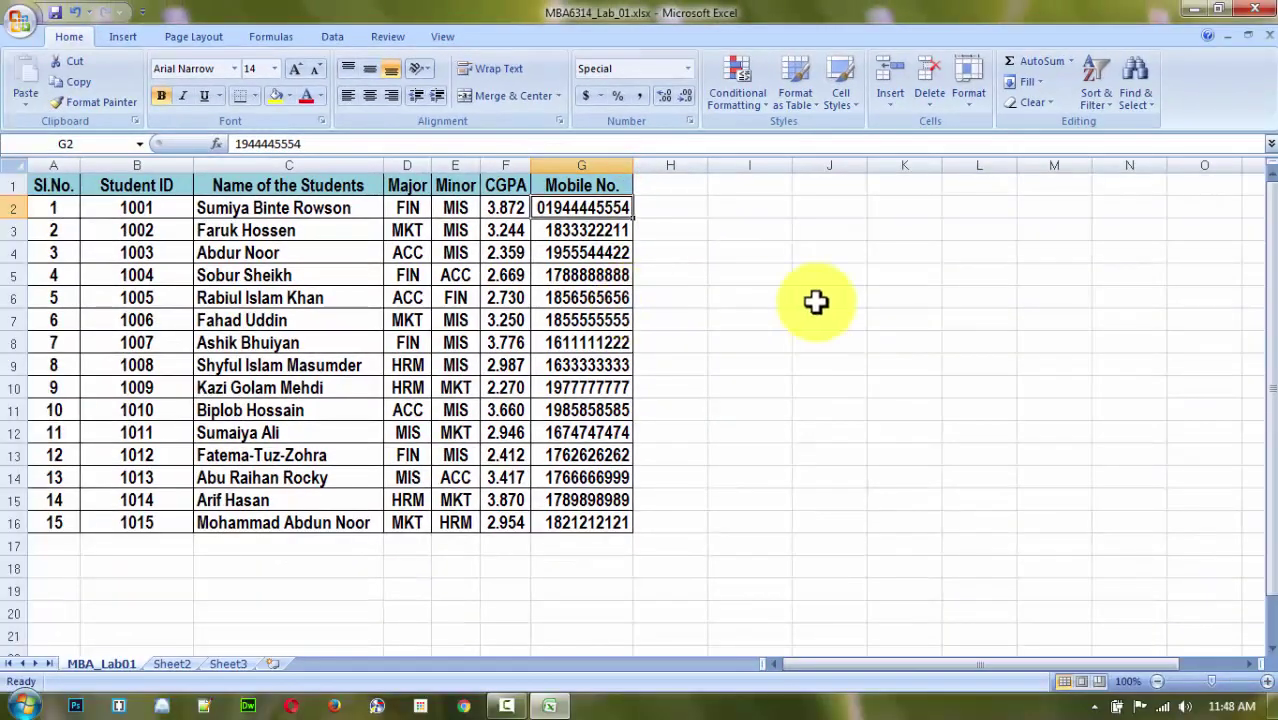
click(550, 208)
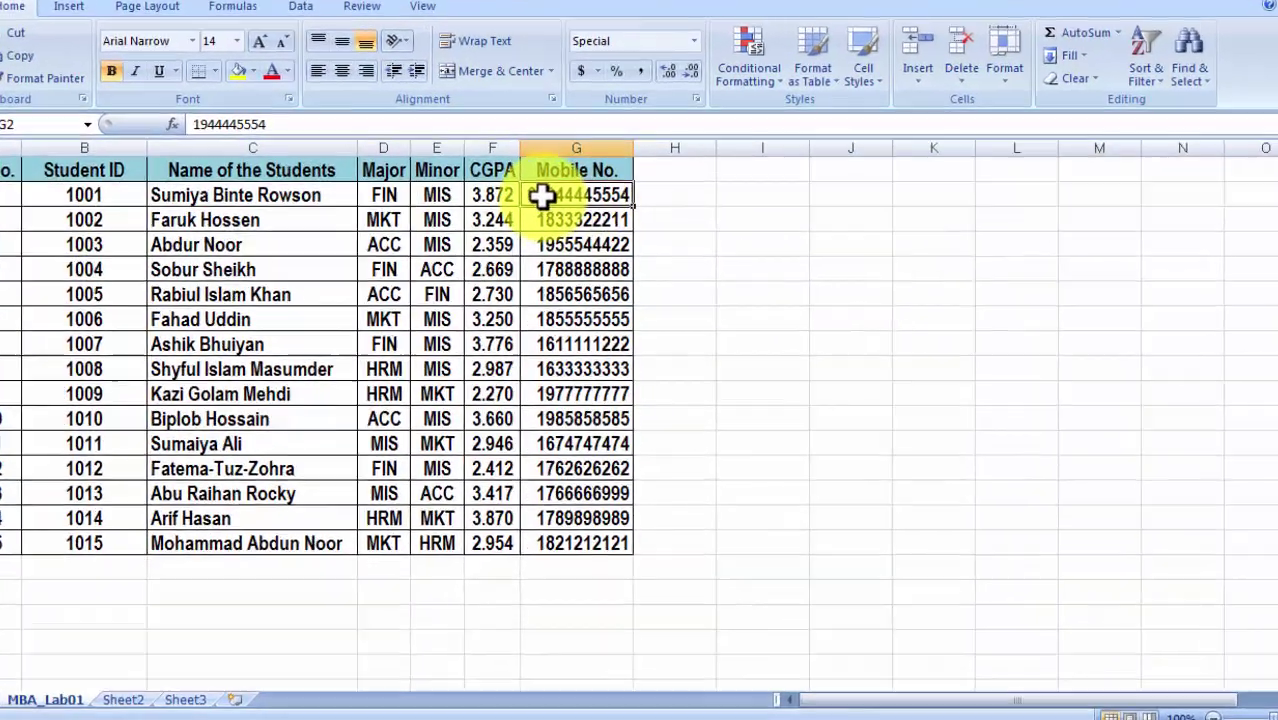
click(768, 198)
click(591, 163)
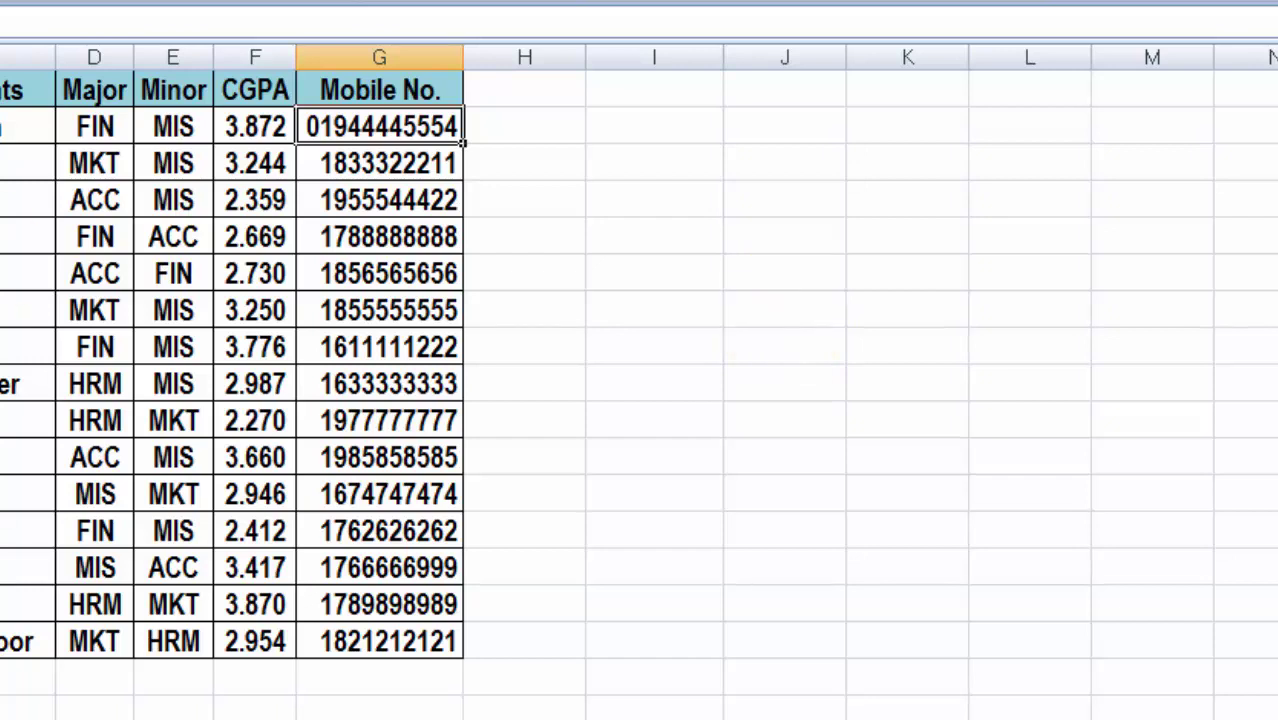
Select test ranges, then drag G2's number into K6 and undo the move.
drag(20, 126, 424, 645)
drag(740, 228, 1107, 579)
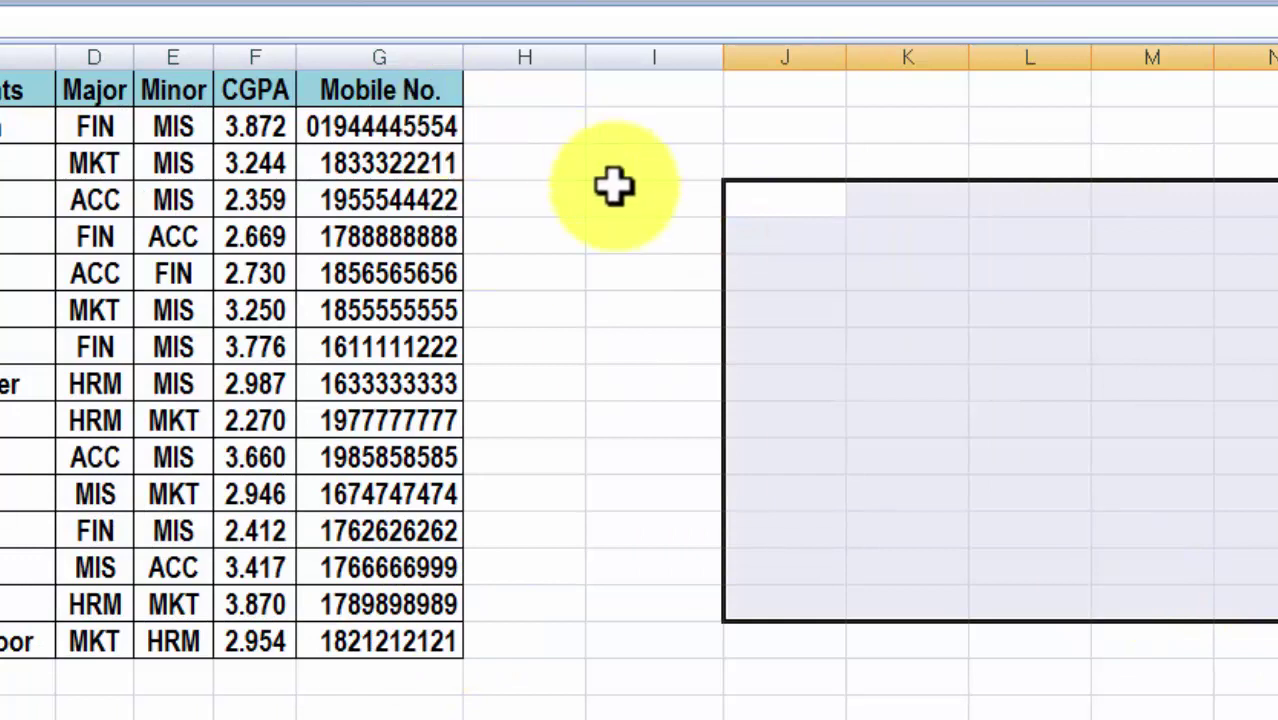
drag(614, 187, 1073, 518)
click(938, 408)
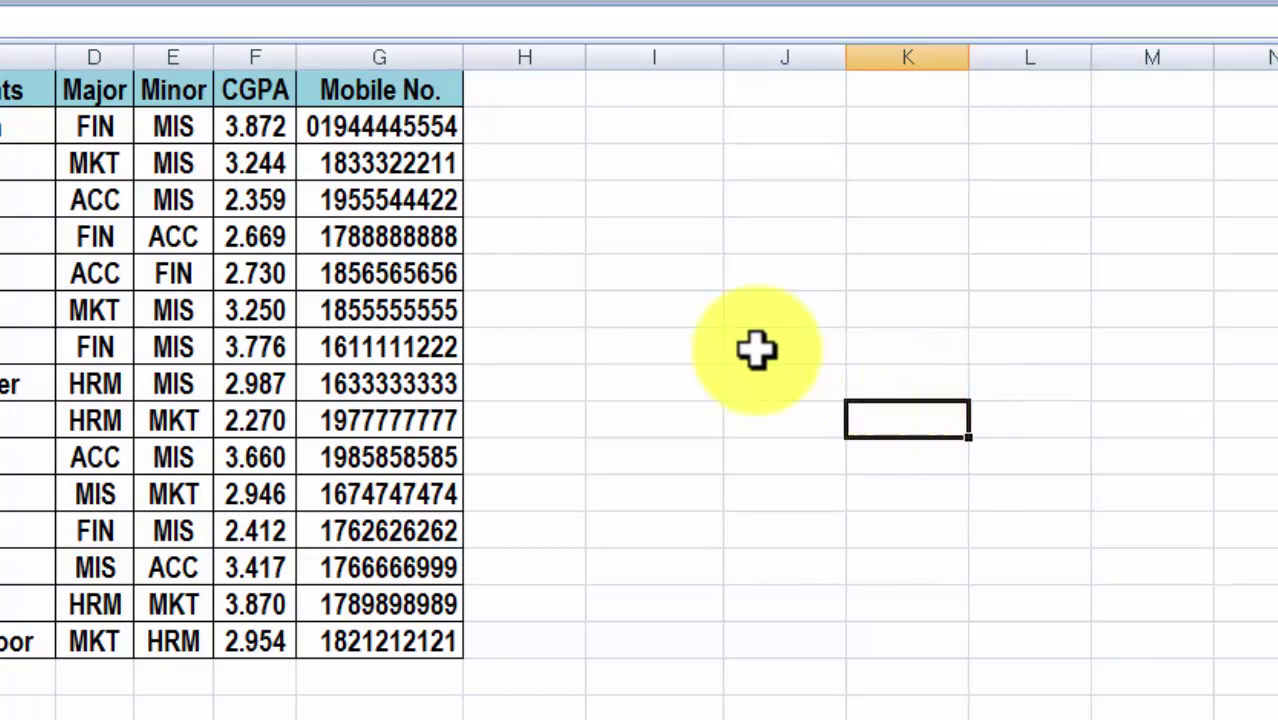
click(440, 135)
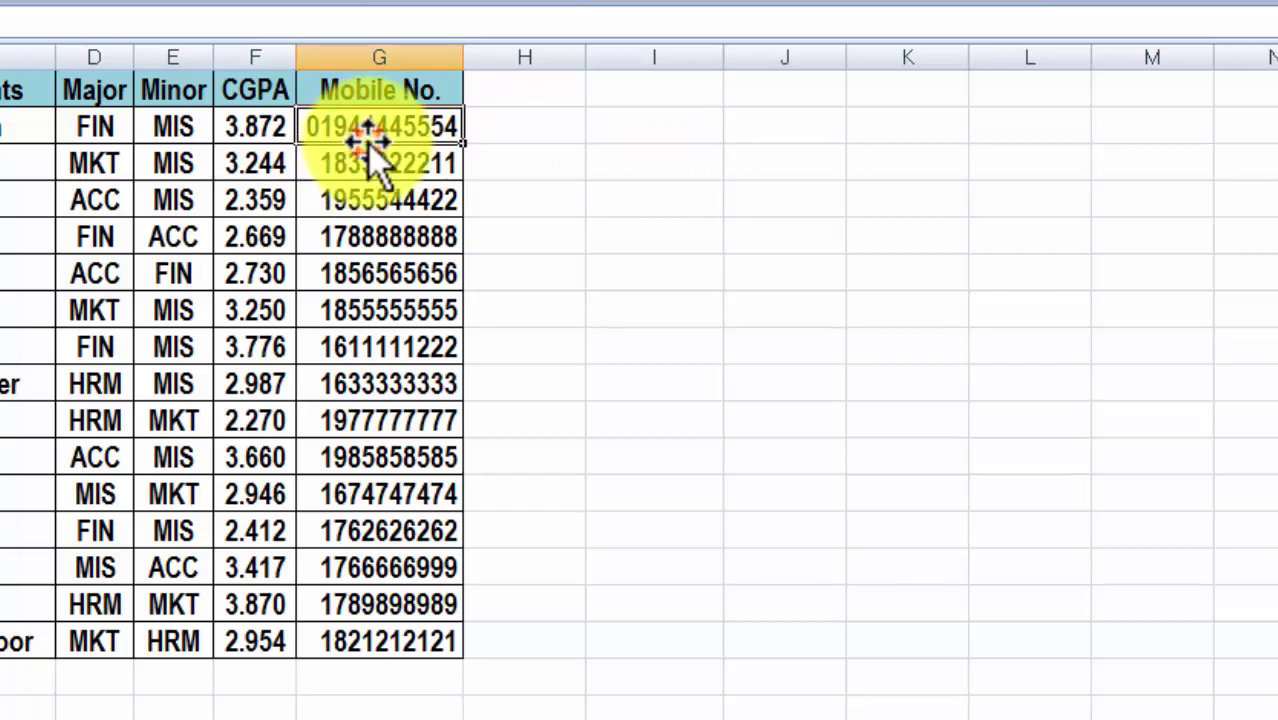
drag(374, 147, 884, 290)
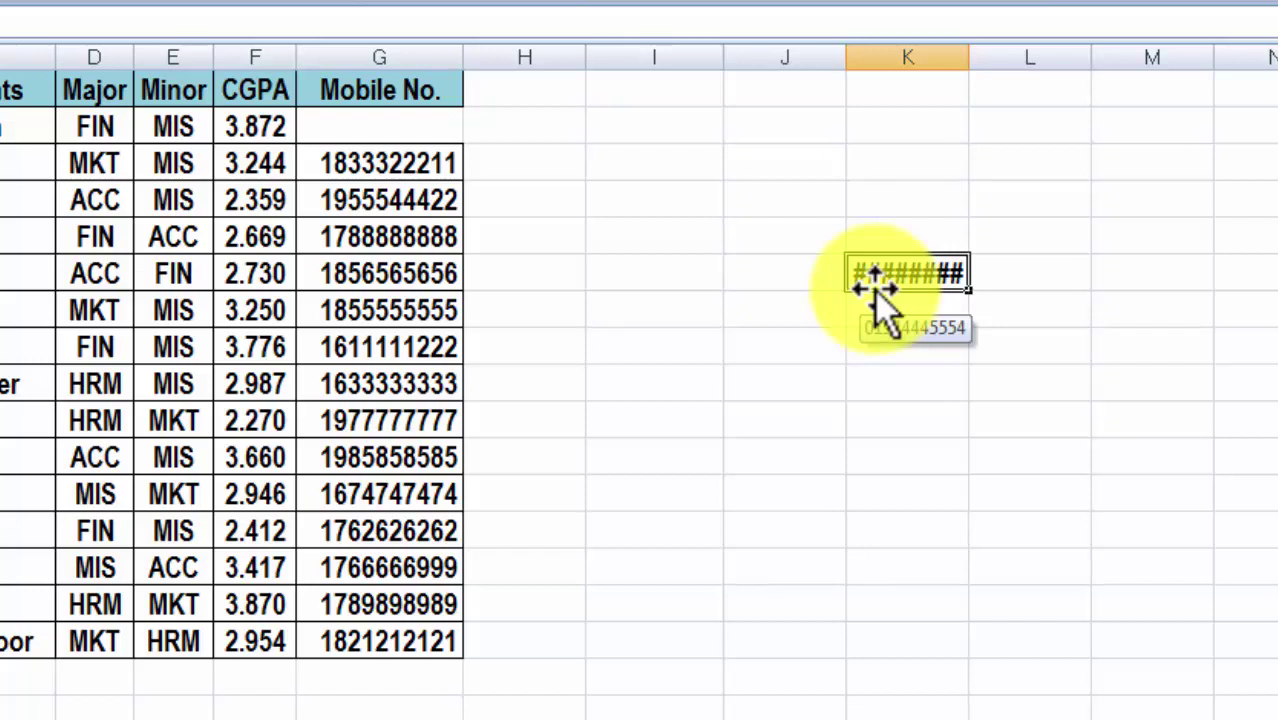
key(ctrl+z)
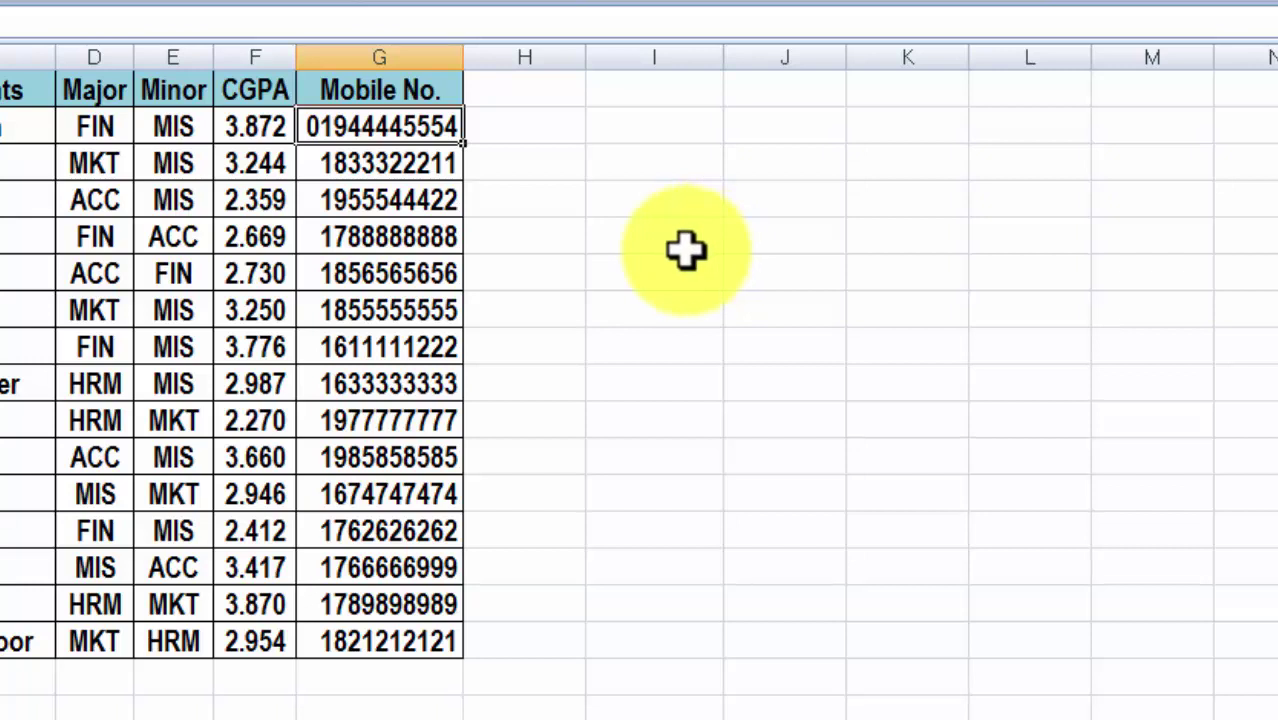
Select various empty cells in columns I and J, extending down column I to row 16.
click(720, 277)
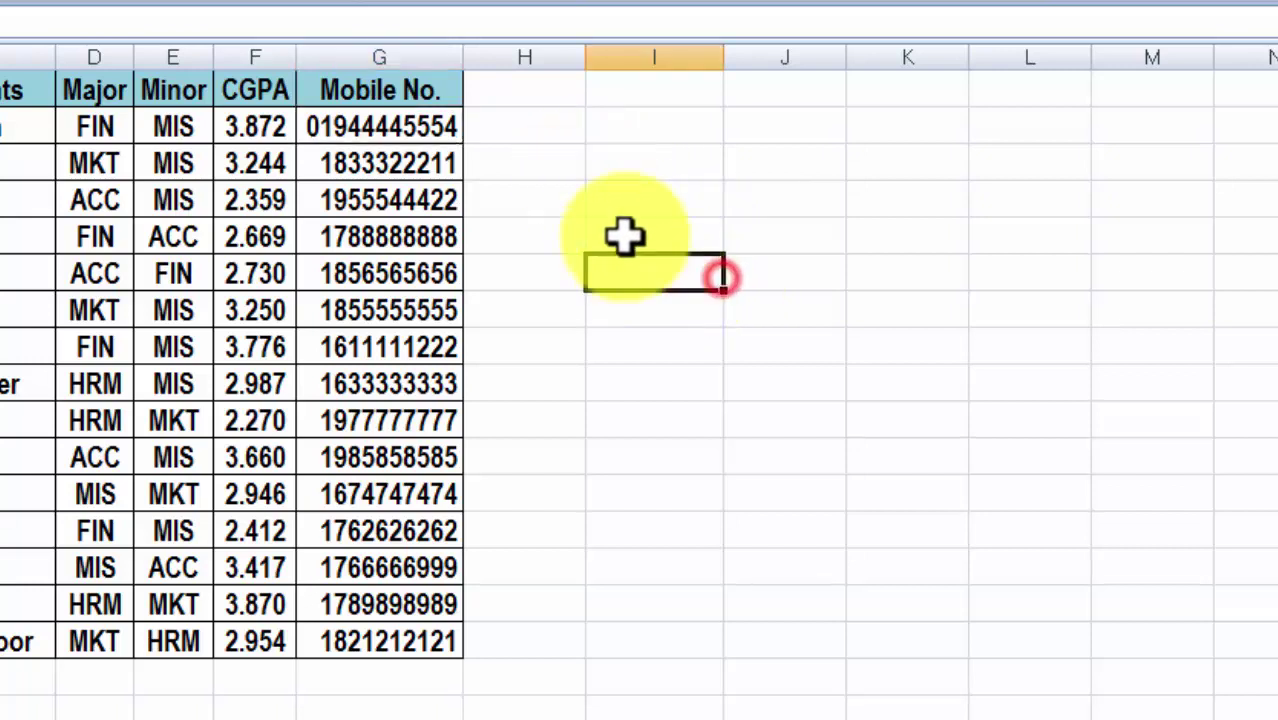
click(622, 199)
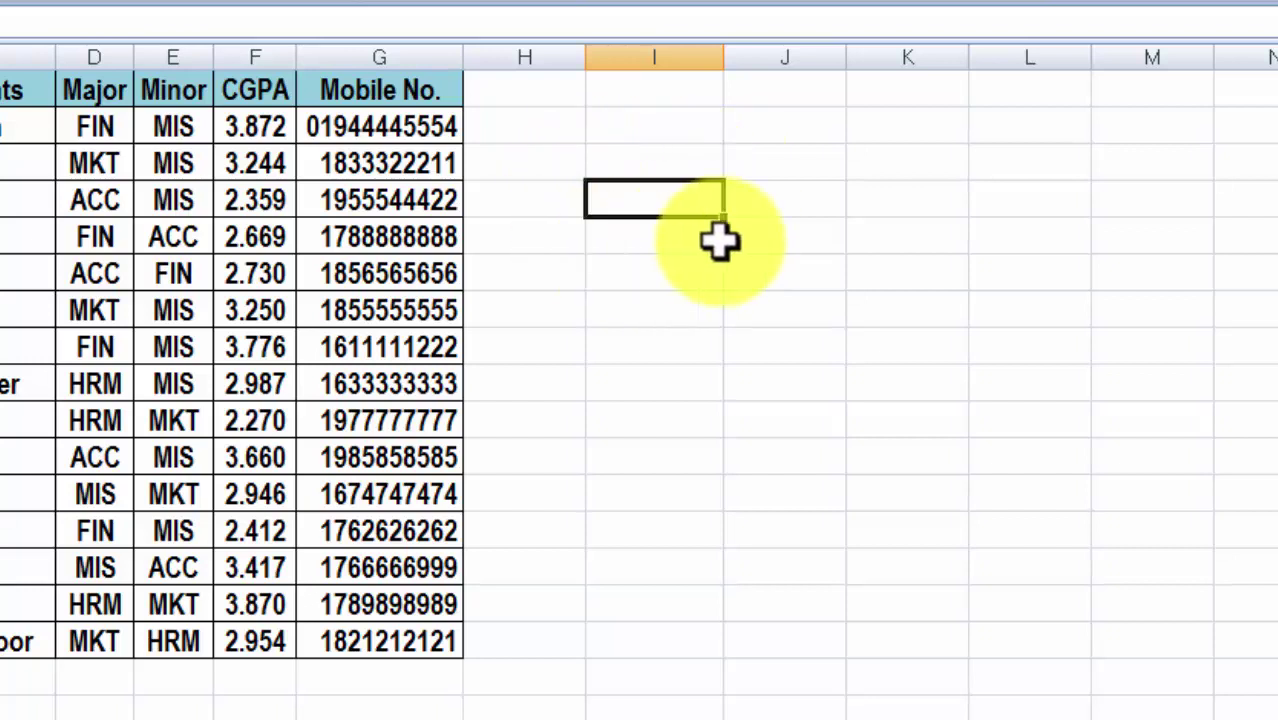
click(975, 345)
click(762, 480)
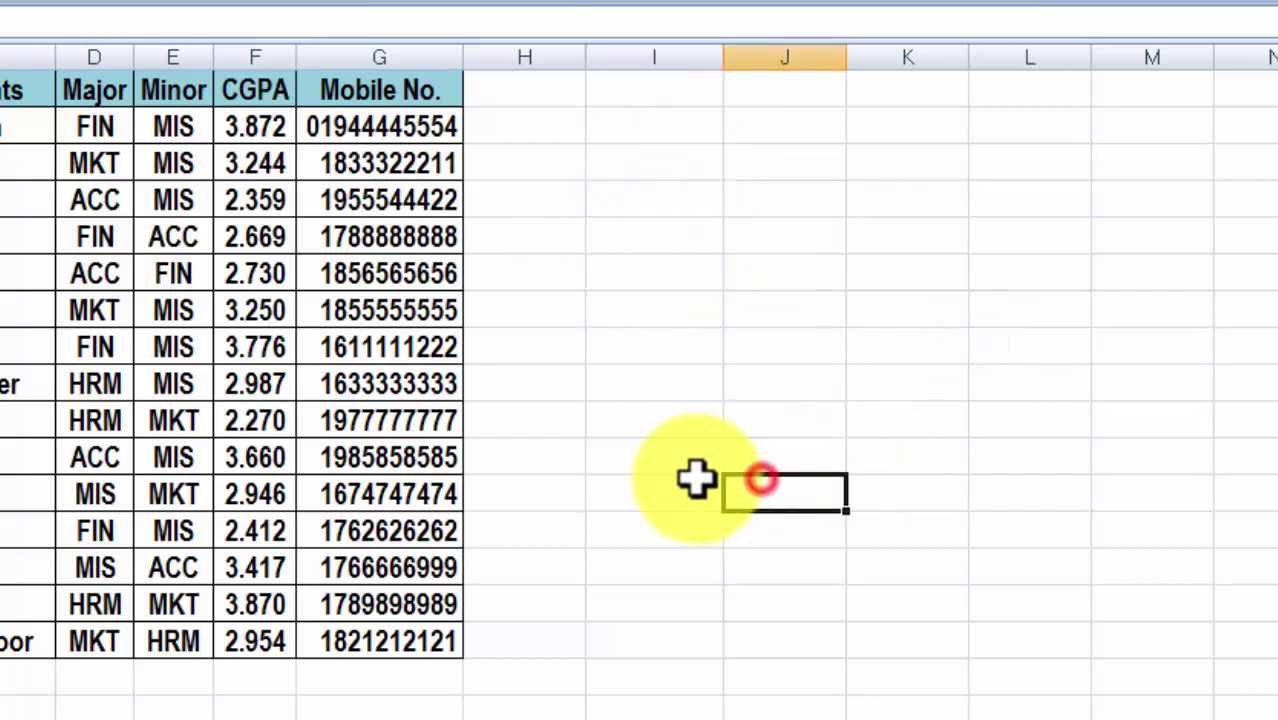
click(694, 488)
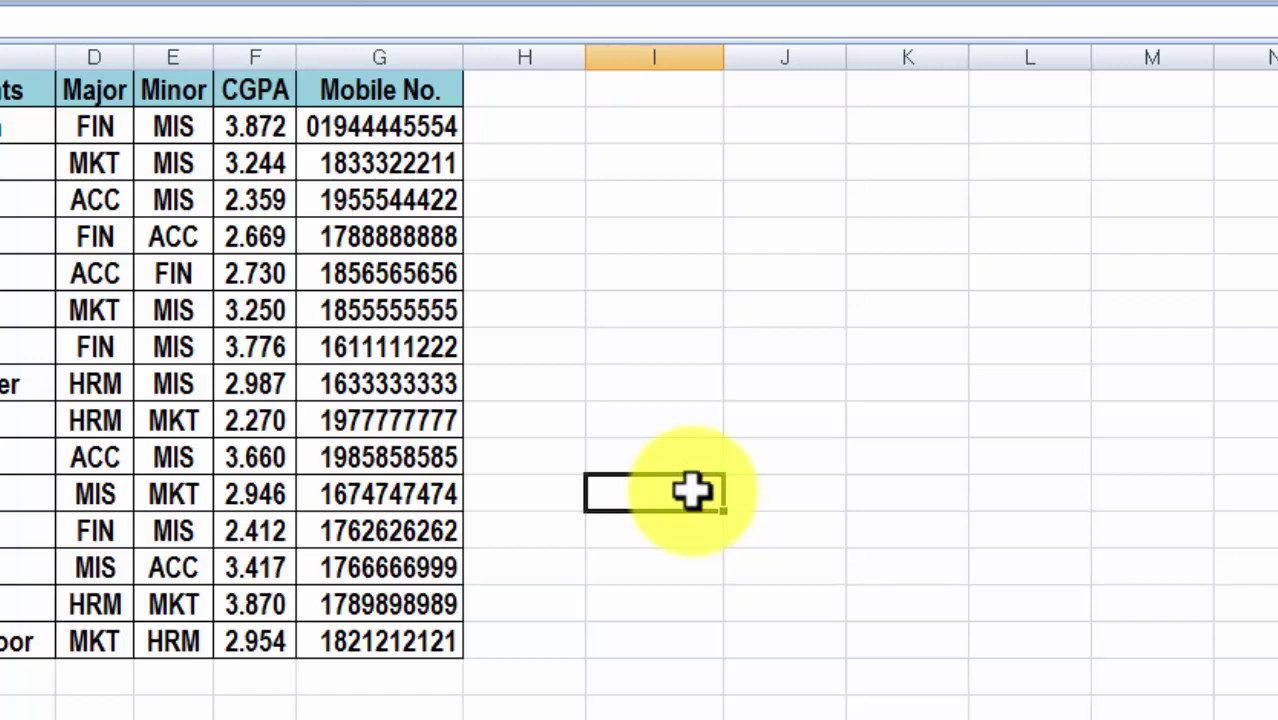
click(656, 350)
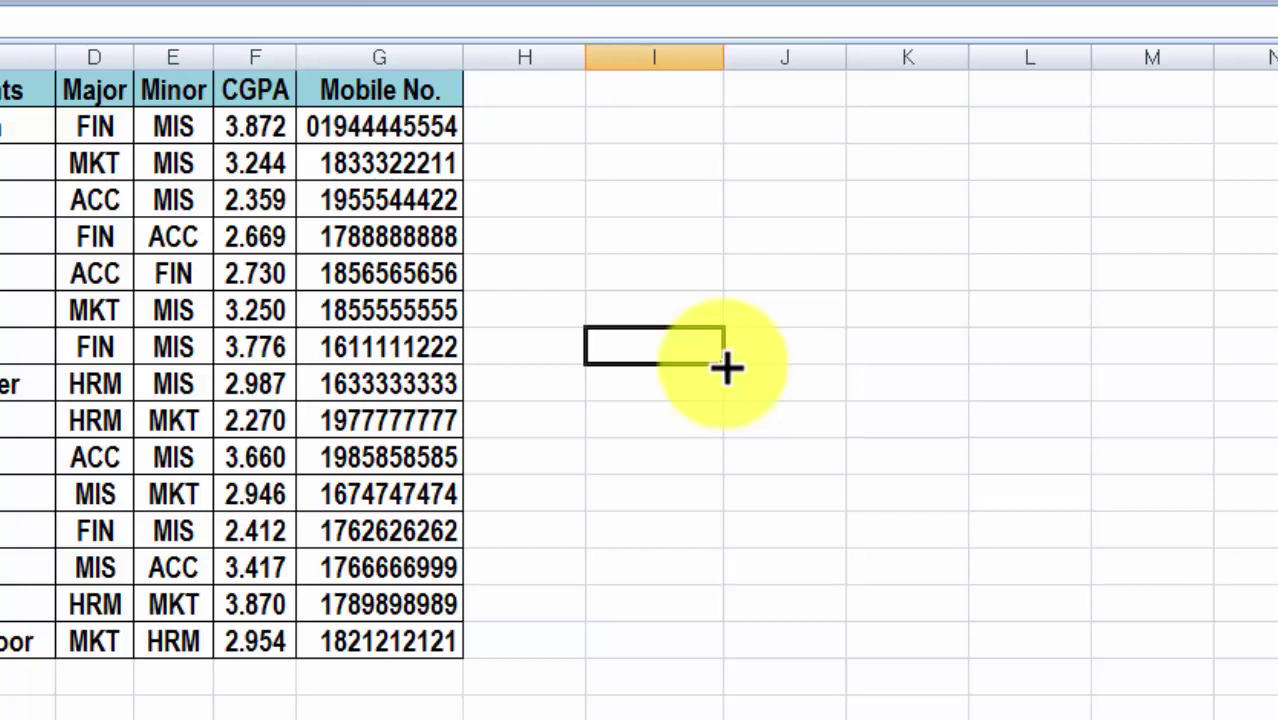
drag(726, 368, 724, 668)
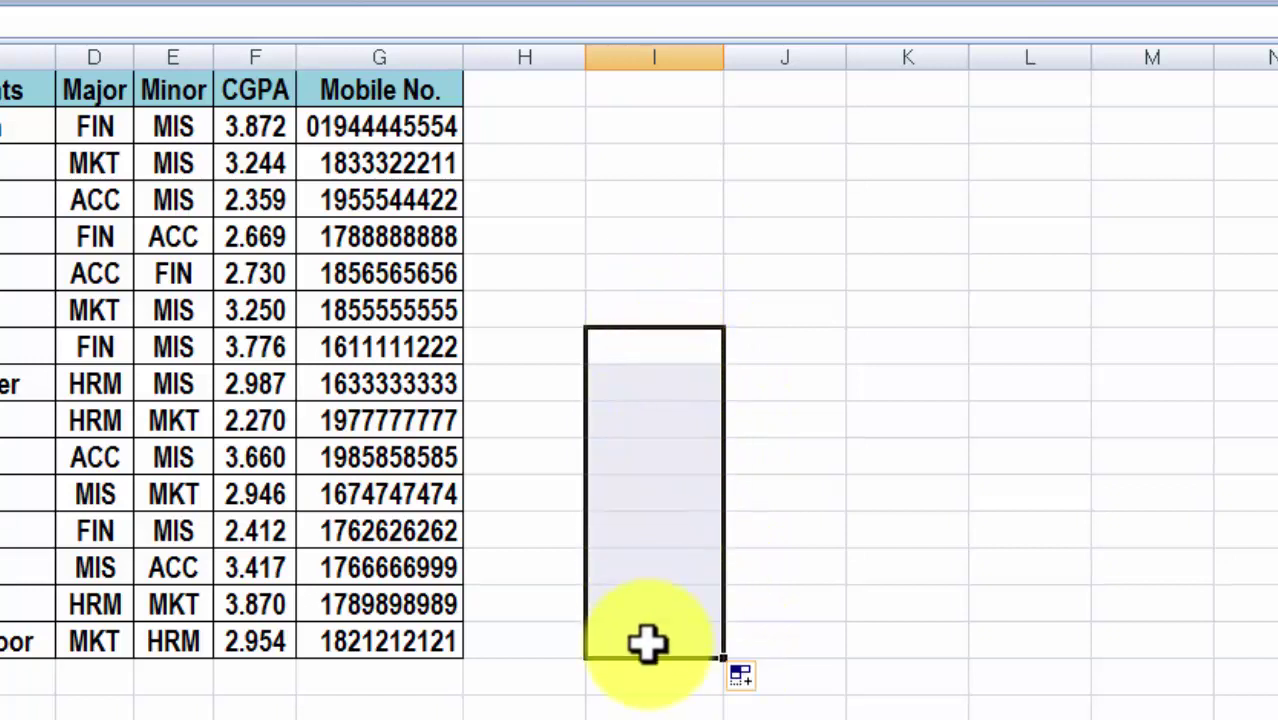
Enter 1 in I5, fill it down to I16, then clear those 1s.
click(666, 240)
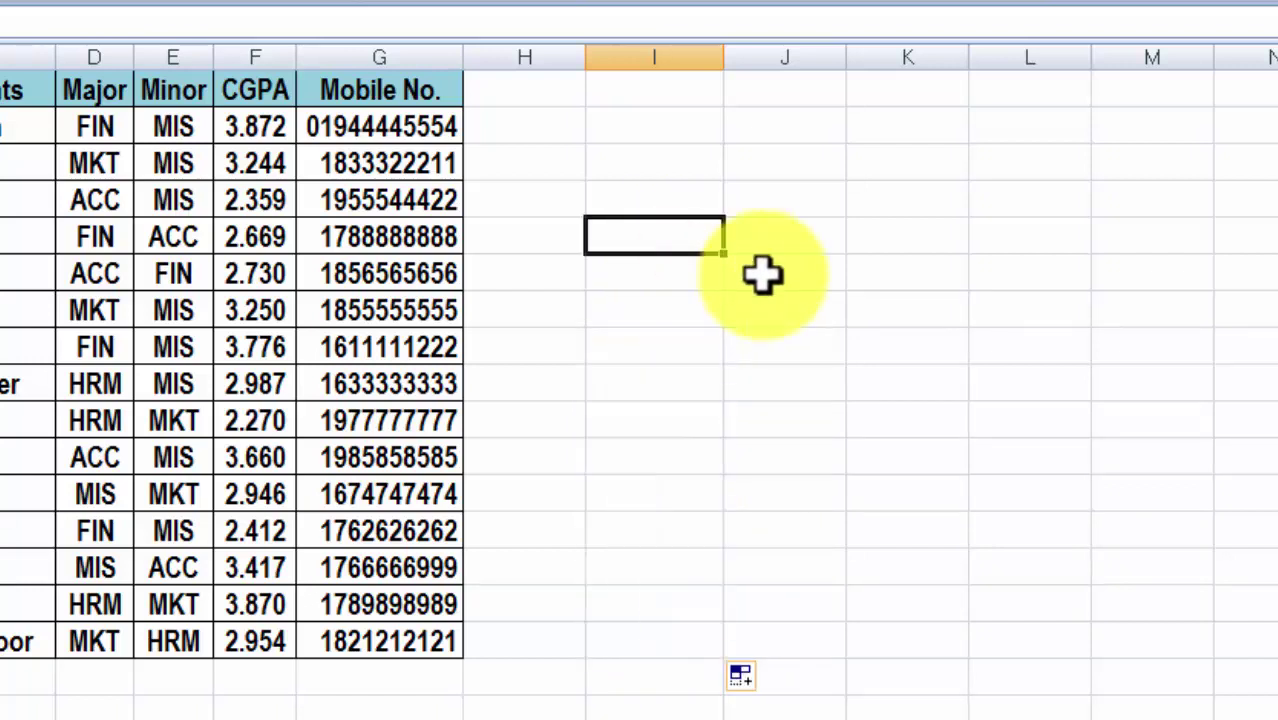
text(1)
key(Return)
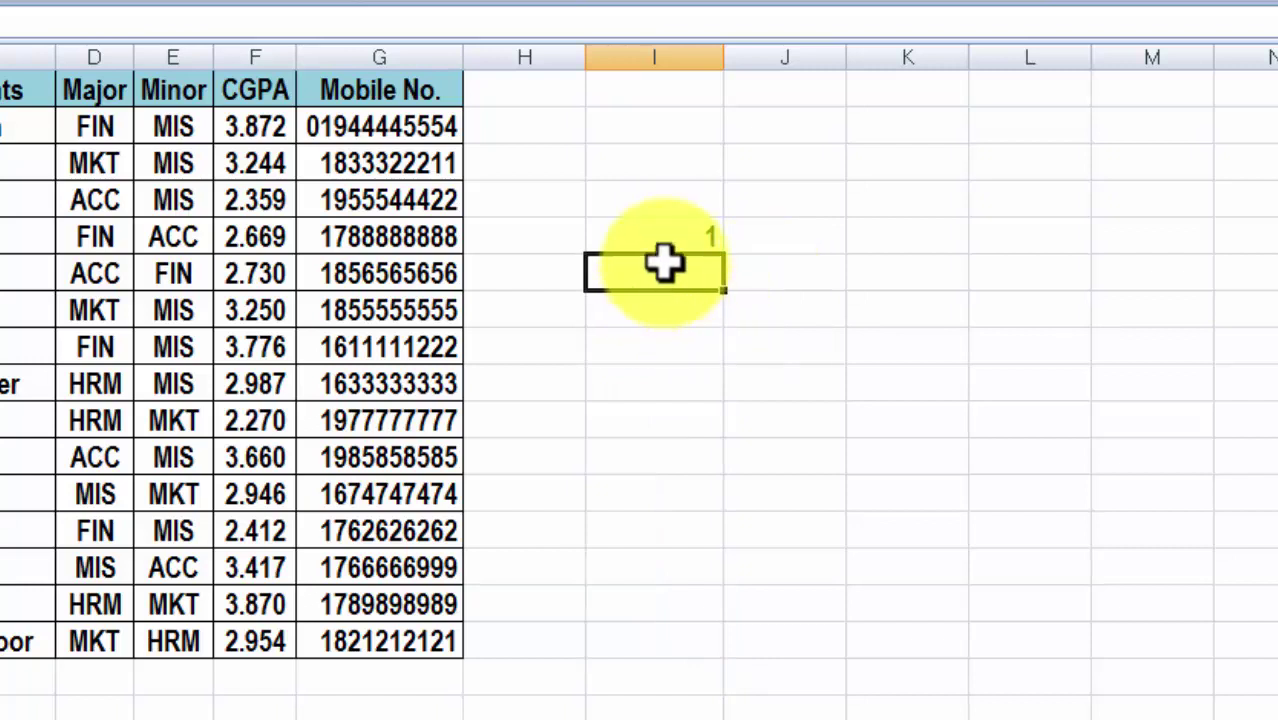
click(662, 230)
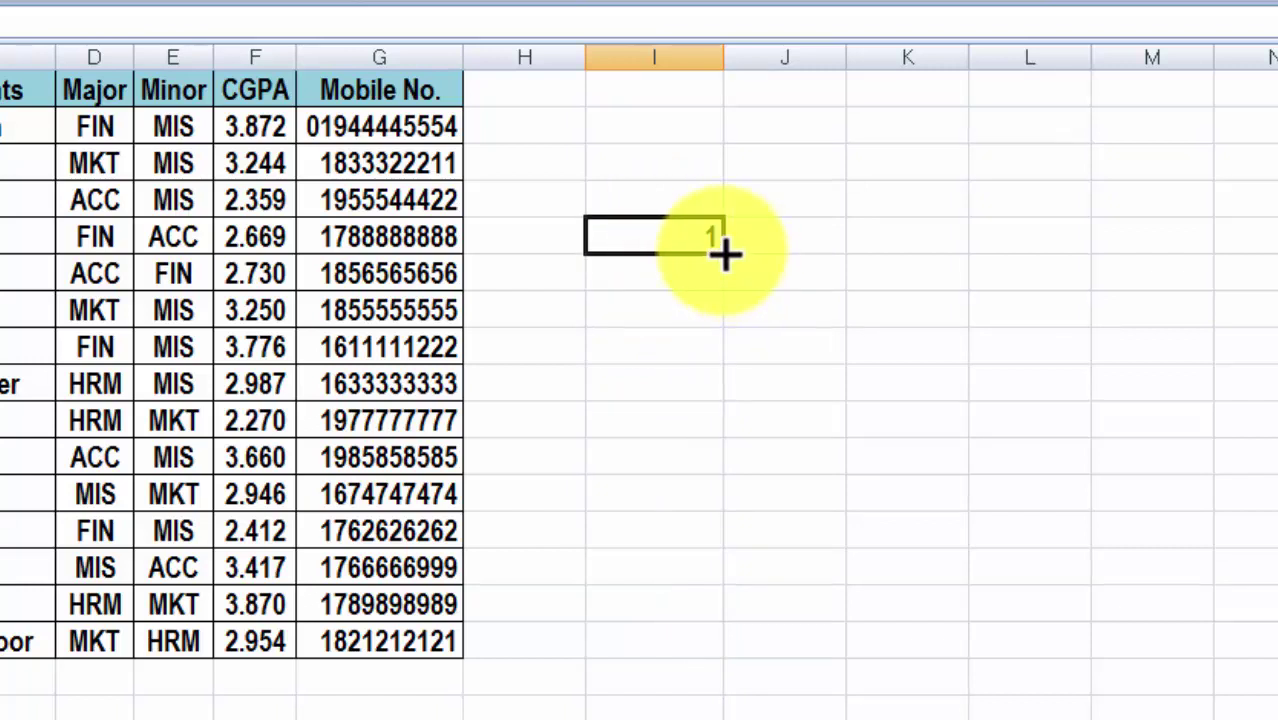
drag(724, 254, 714, 663)
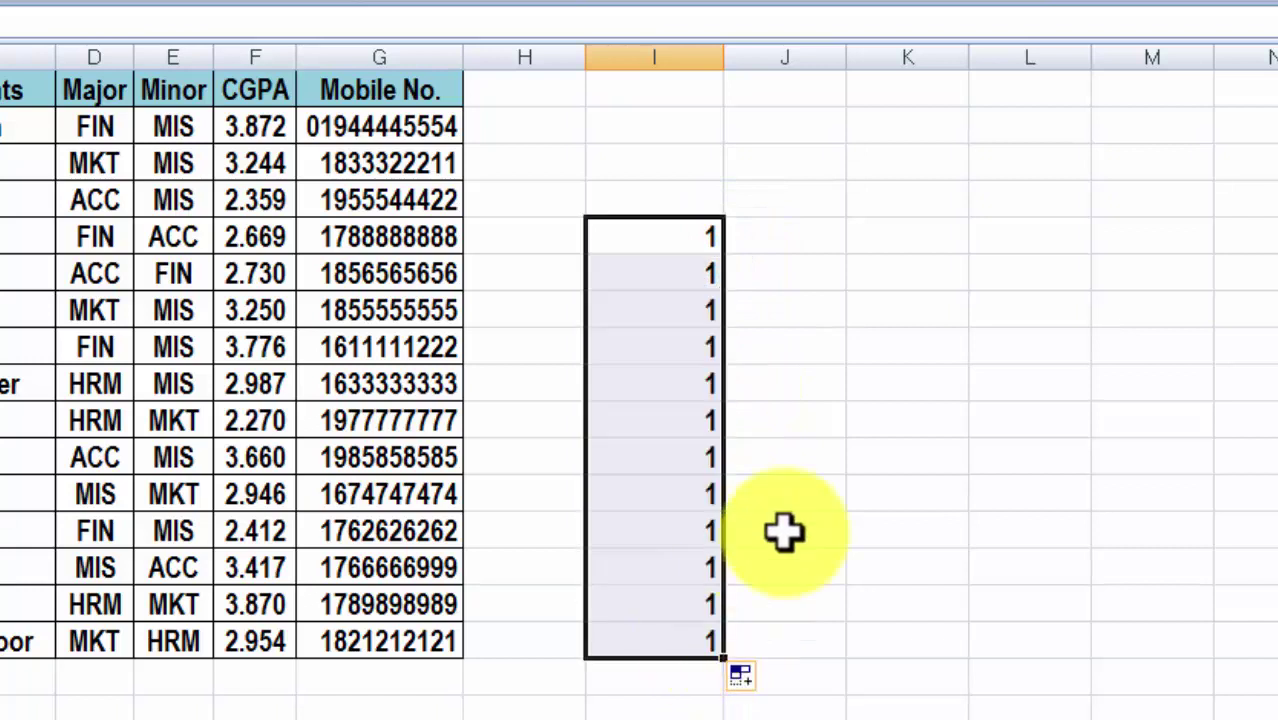
click(804, 378)
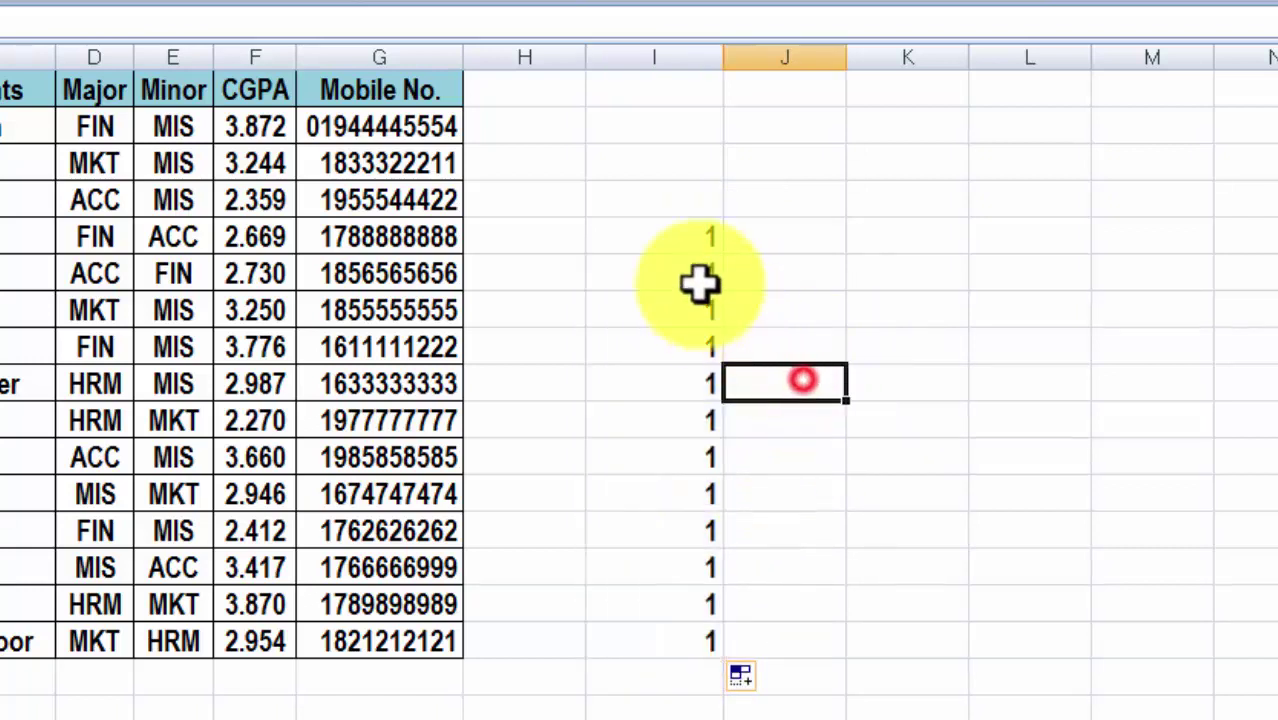
drag(682, 237, 688, 642)
key(Delete)
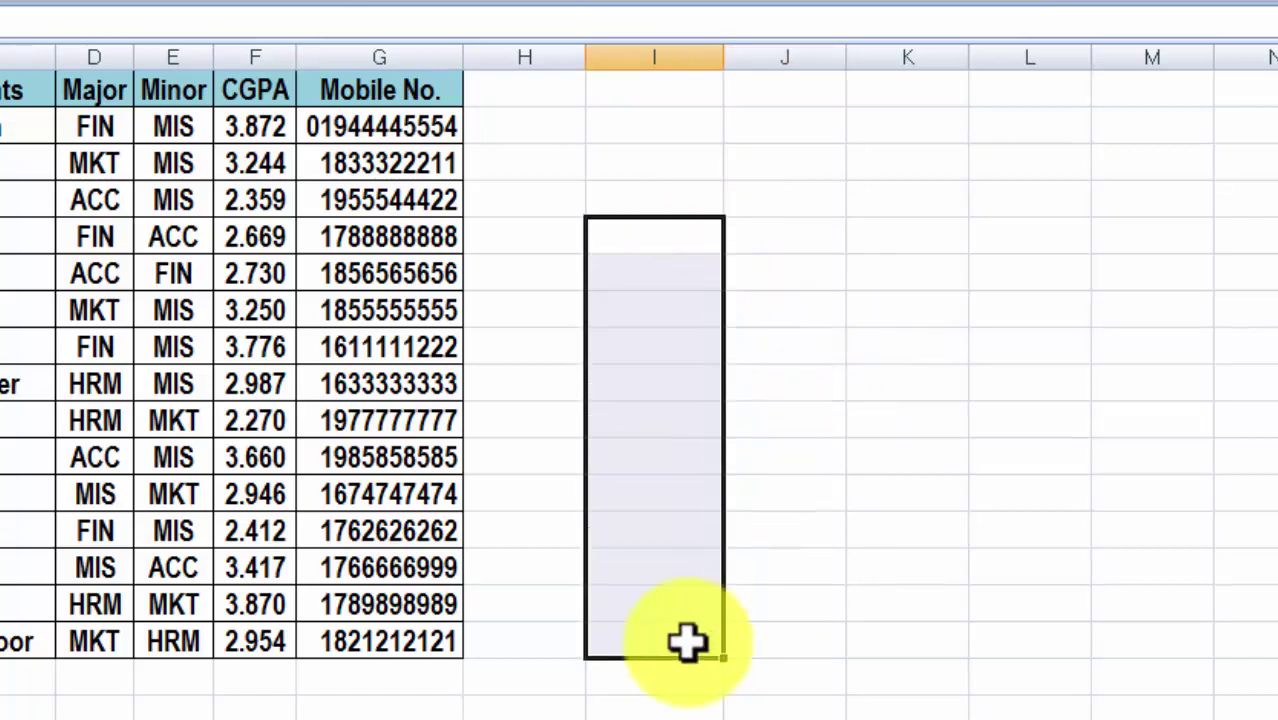
click(393, 126)
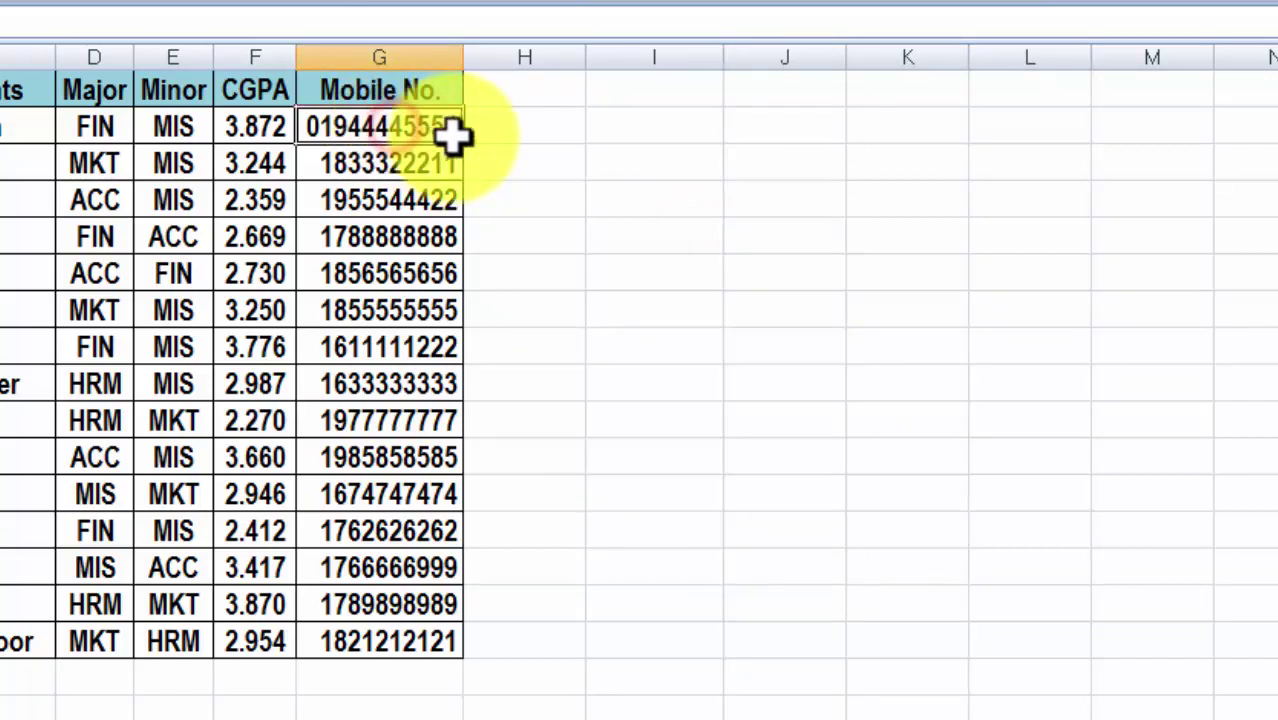
drag(463, 145, 443, 655)
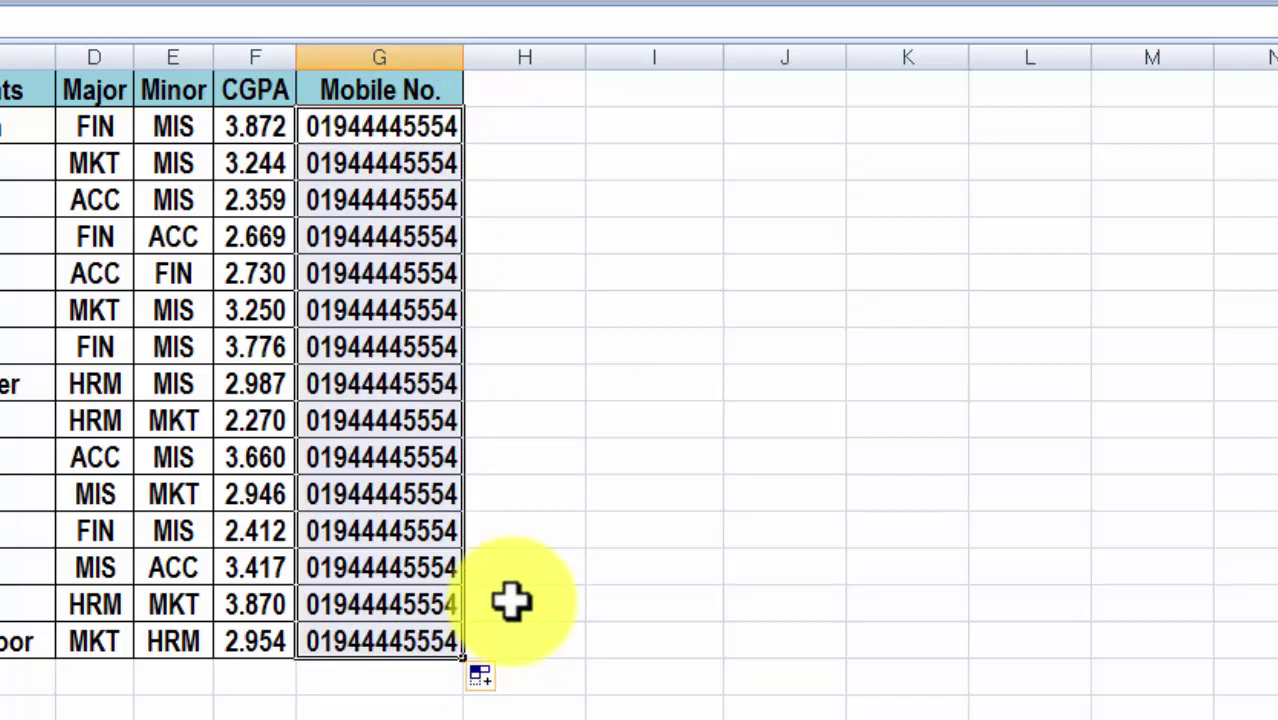
key(ctrl+z)
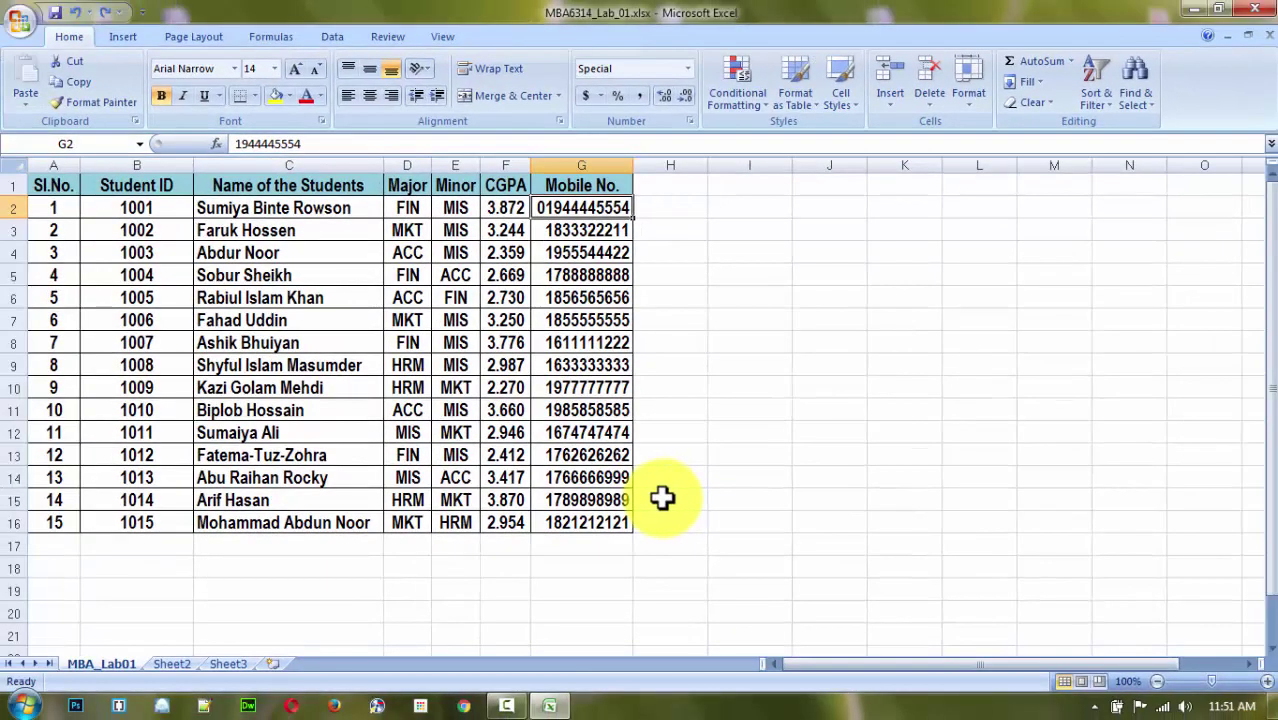
click(592, 230)
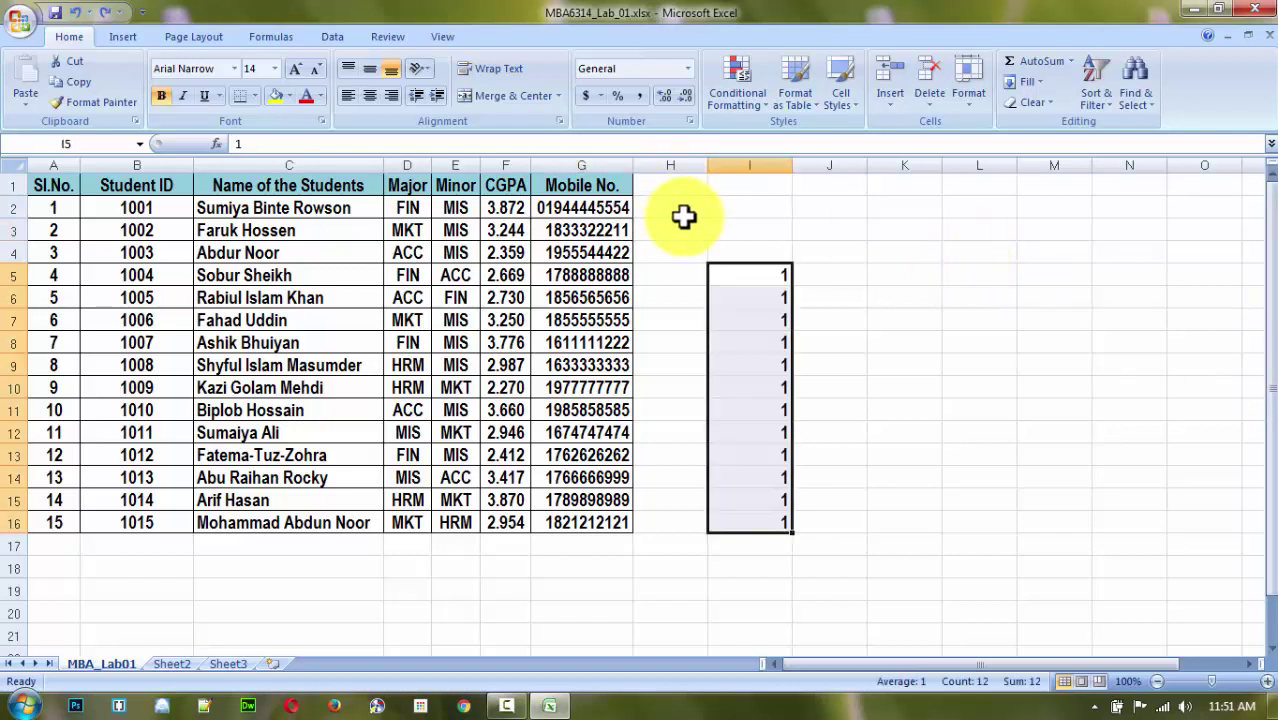
key(ctrl+z)
key(Down)
key(Down)
key(Down)
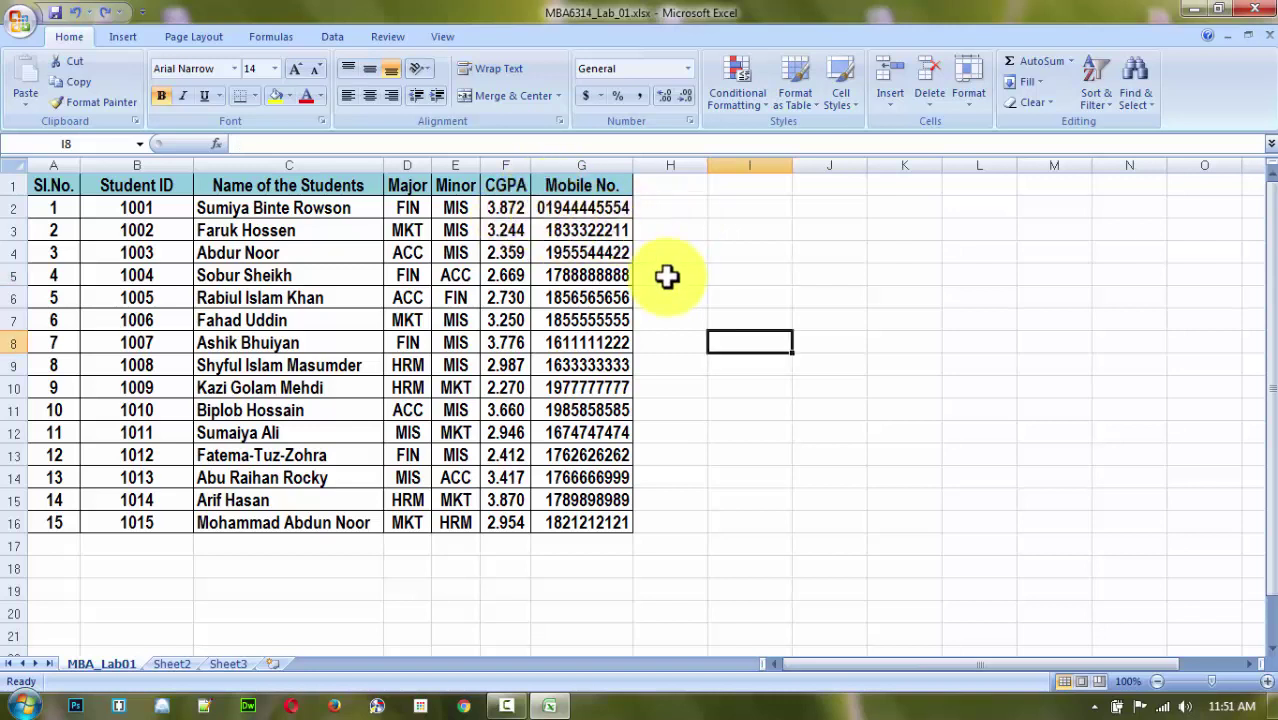
key(ctrl+z)
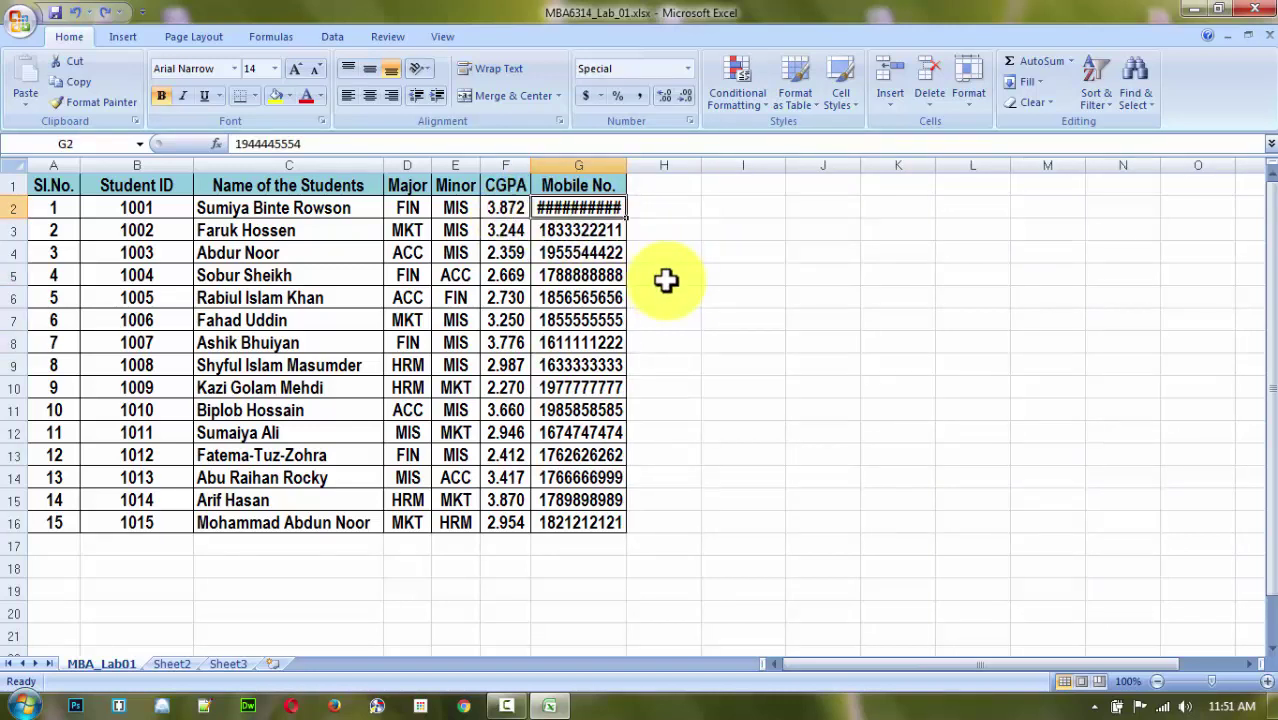
key(ctrl+z)
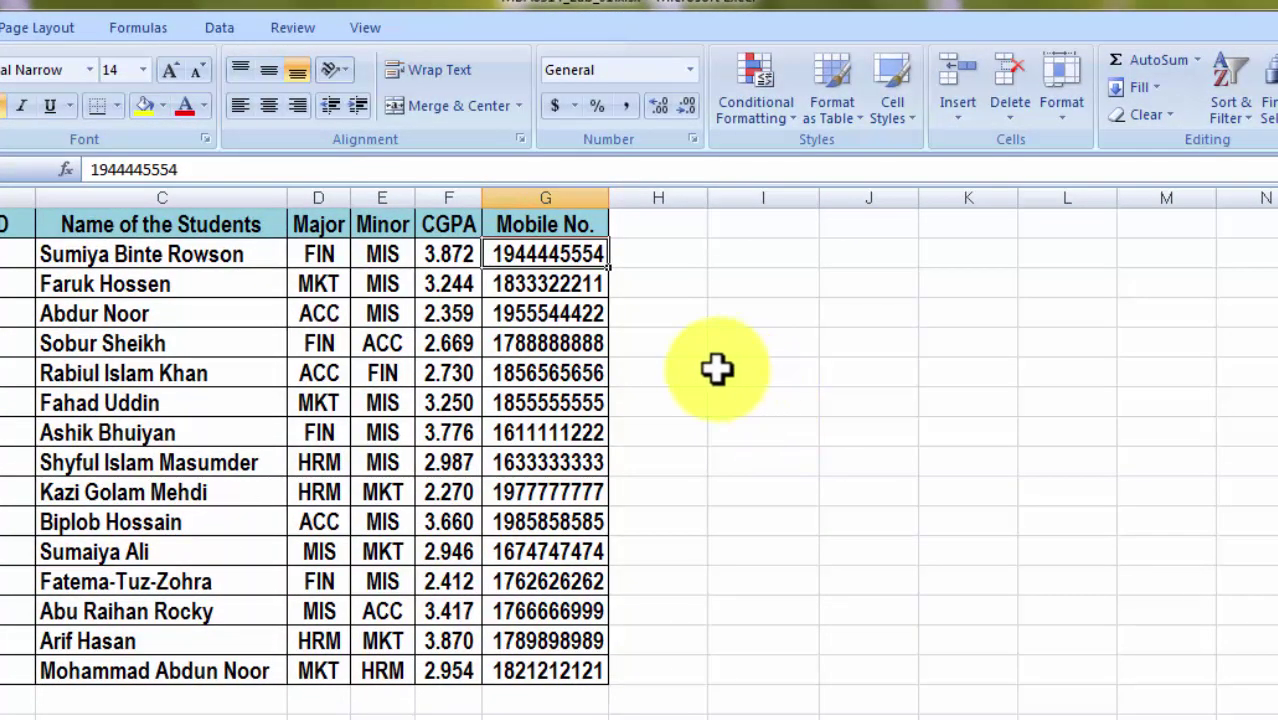
click(720, 369)
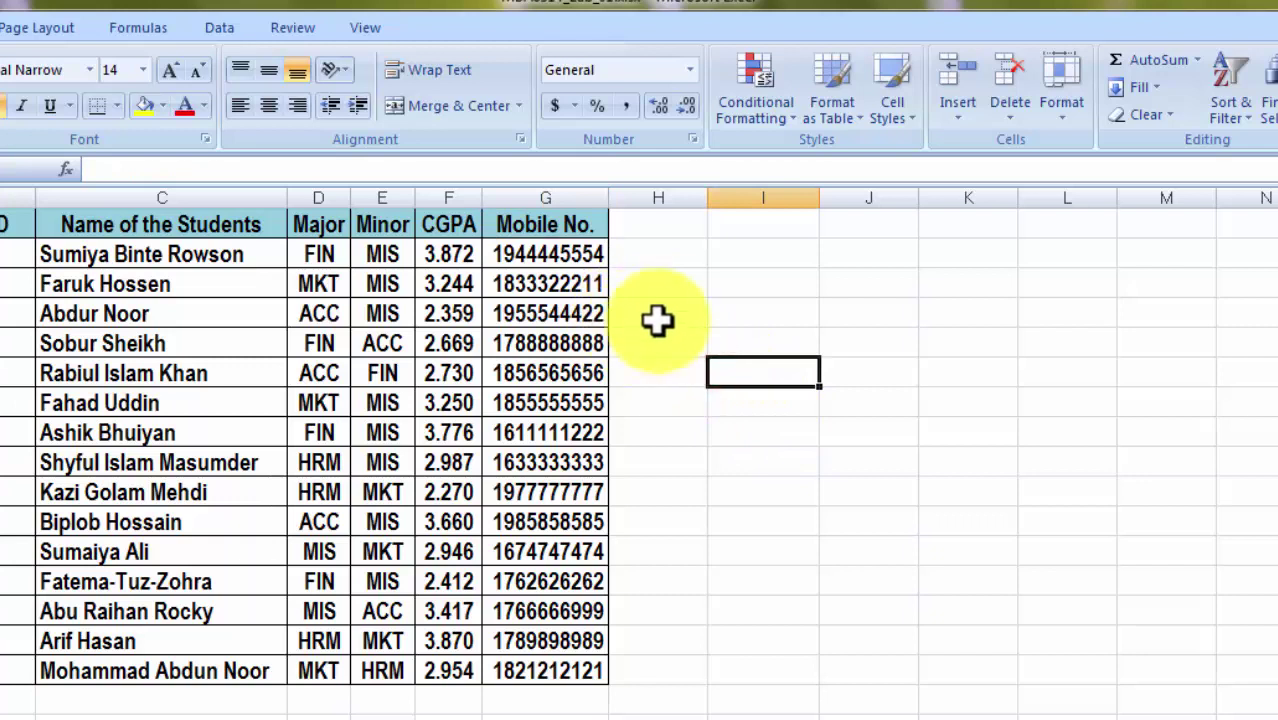
click(661, 310)
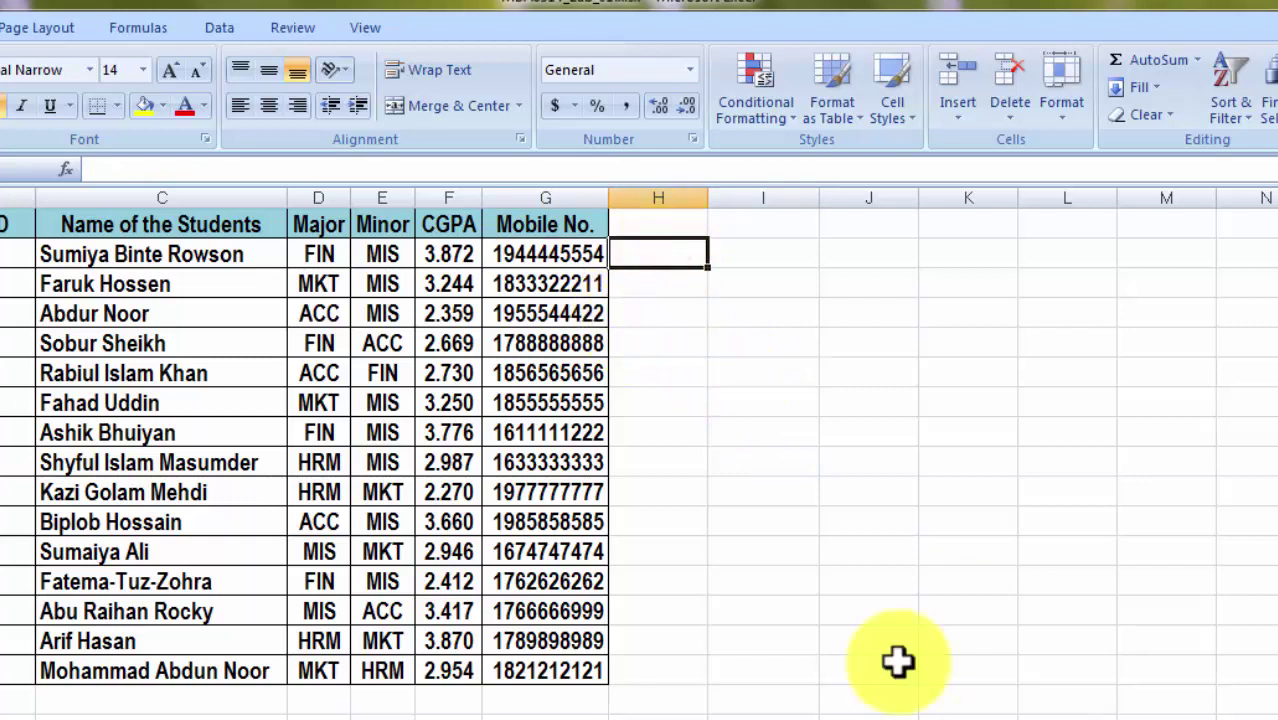
click(552, 256)
drag(552, 256, 579, 665)
right_click(519, 424)
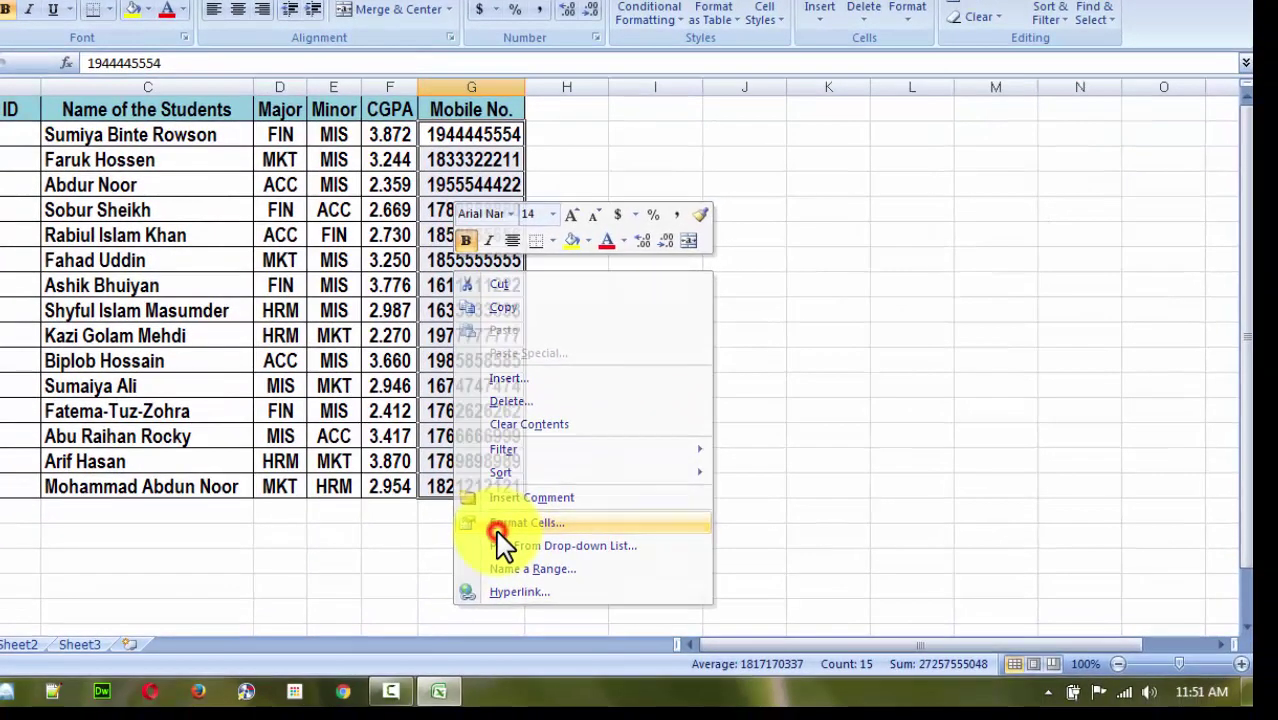
click(498, 530)
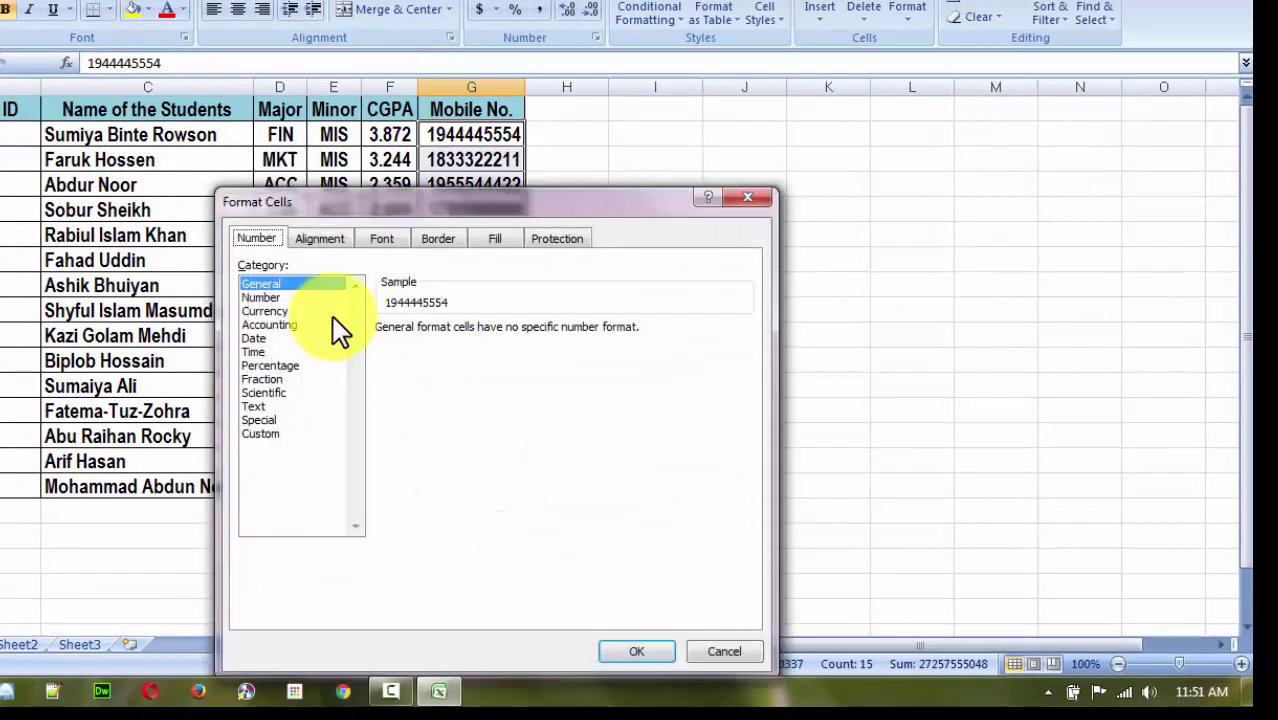
click(275, 433)
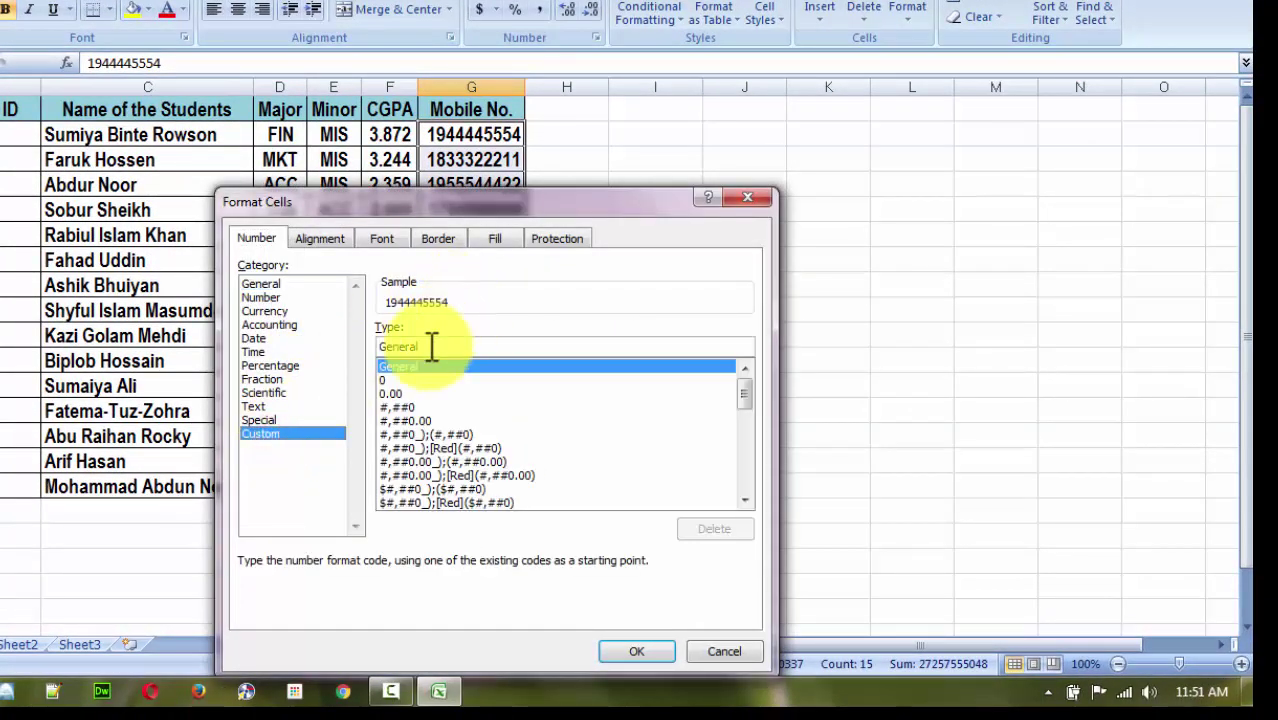
double_click(428, 346)
text(00)
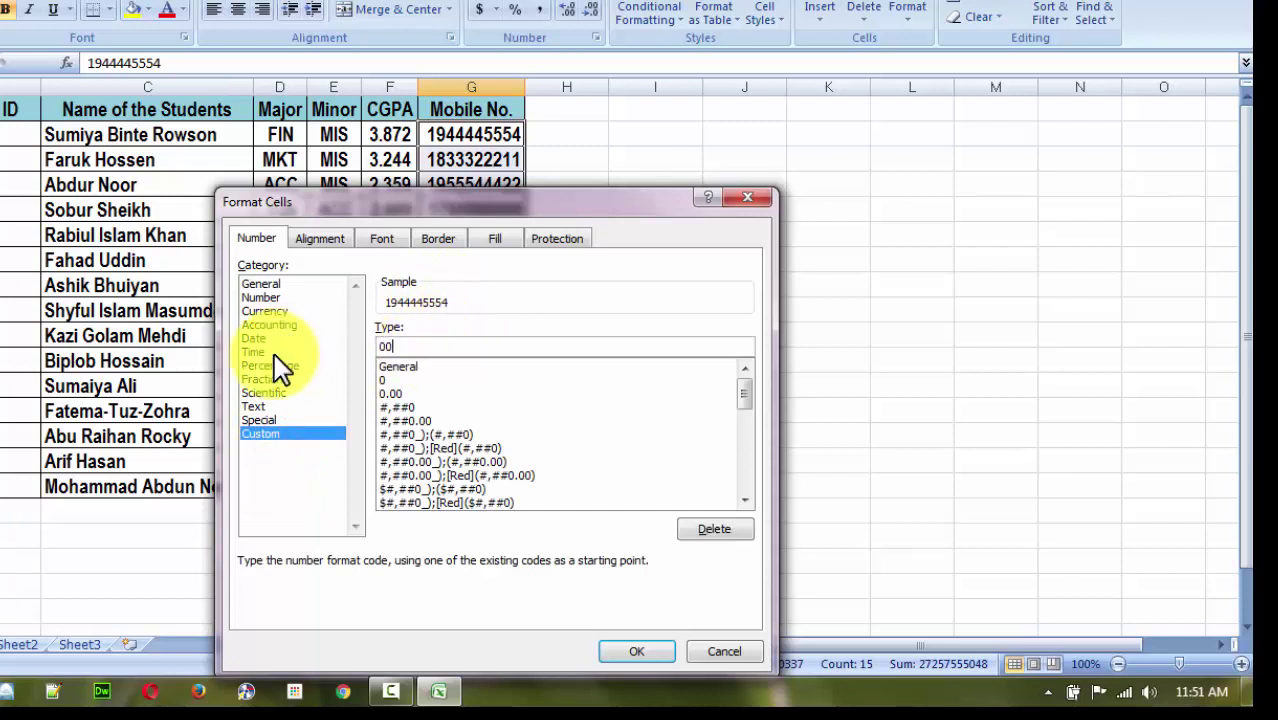
text(000000000)
click(637, 651)
Autofit column G to the 11-digit numbers and reselect G2:G16.
double_click(526, 87)
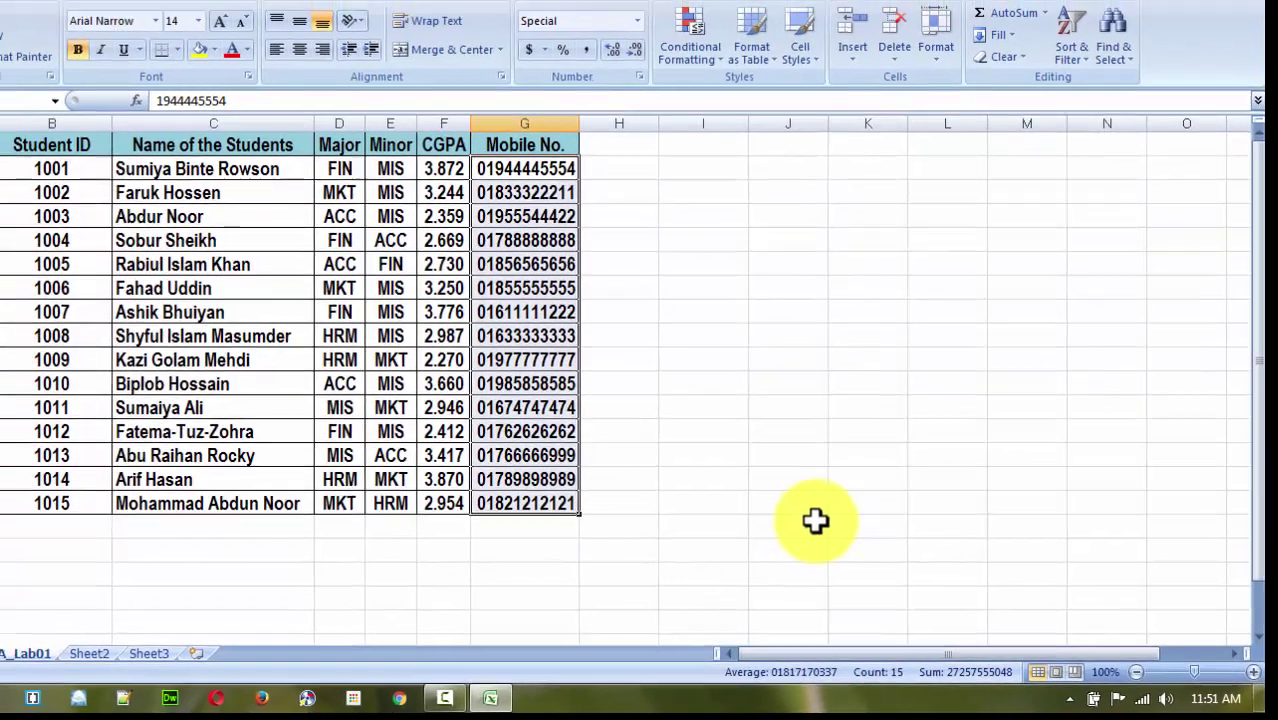
click(815, 520)
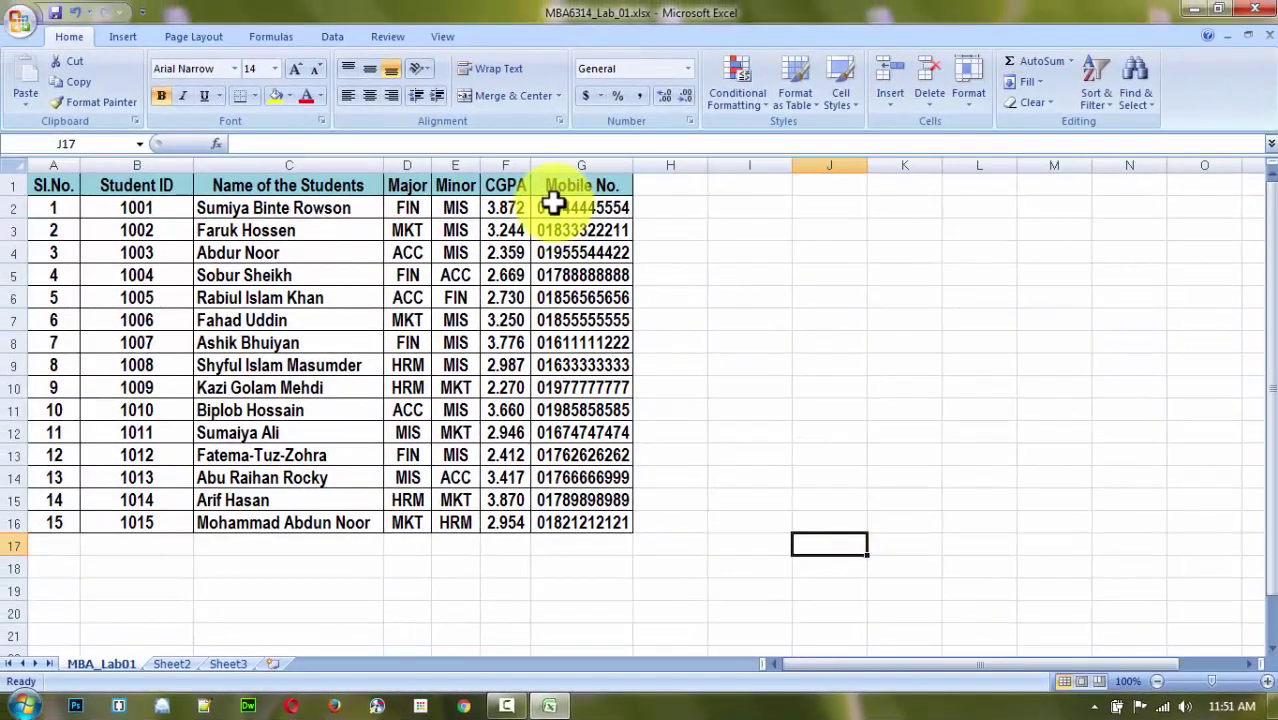
drag(490, 166, 556, 503)
Enter the heading 'Add 0 in front of a number' in H1 and autofit column H.
click(898, 478)
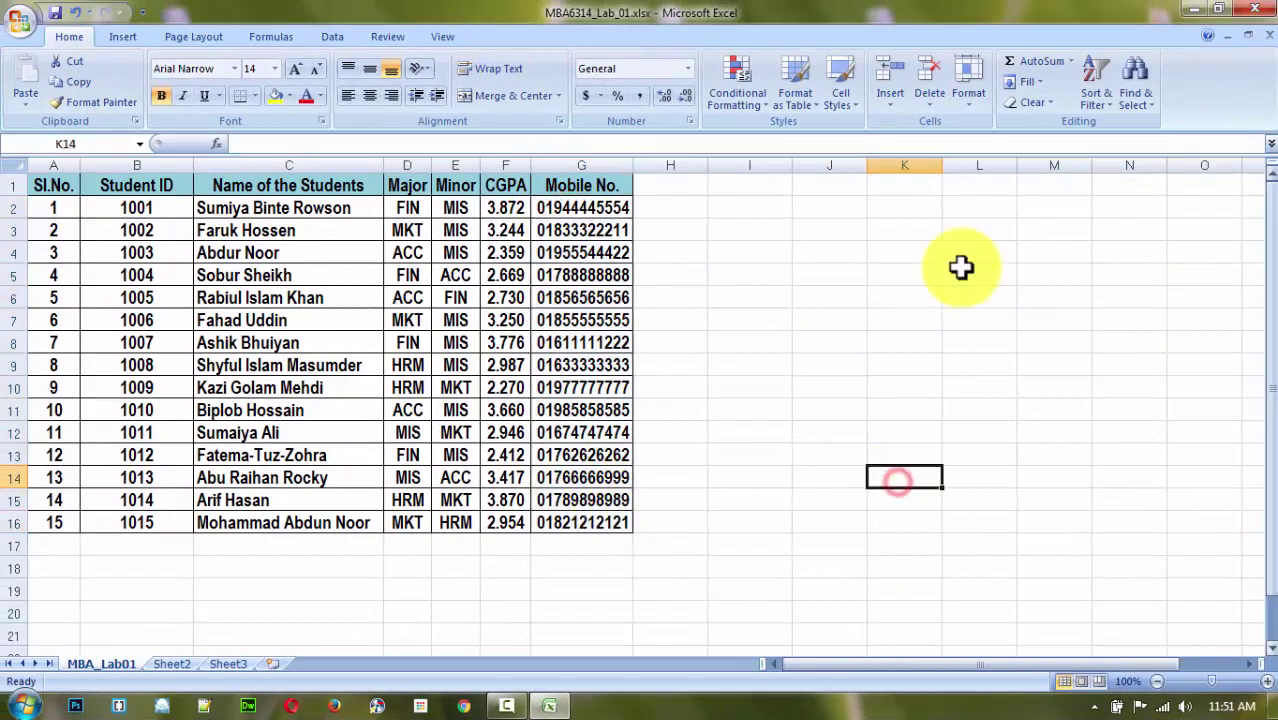
click(662, 187)
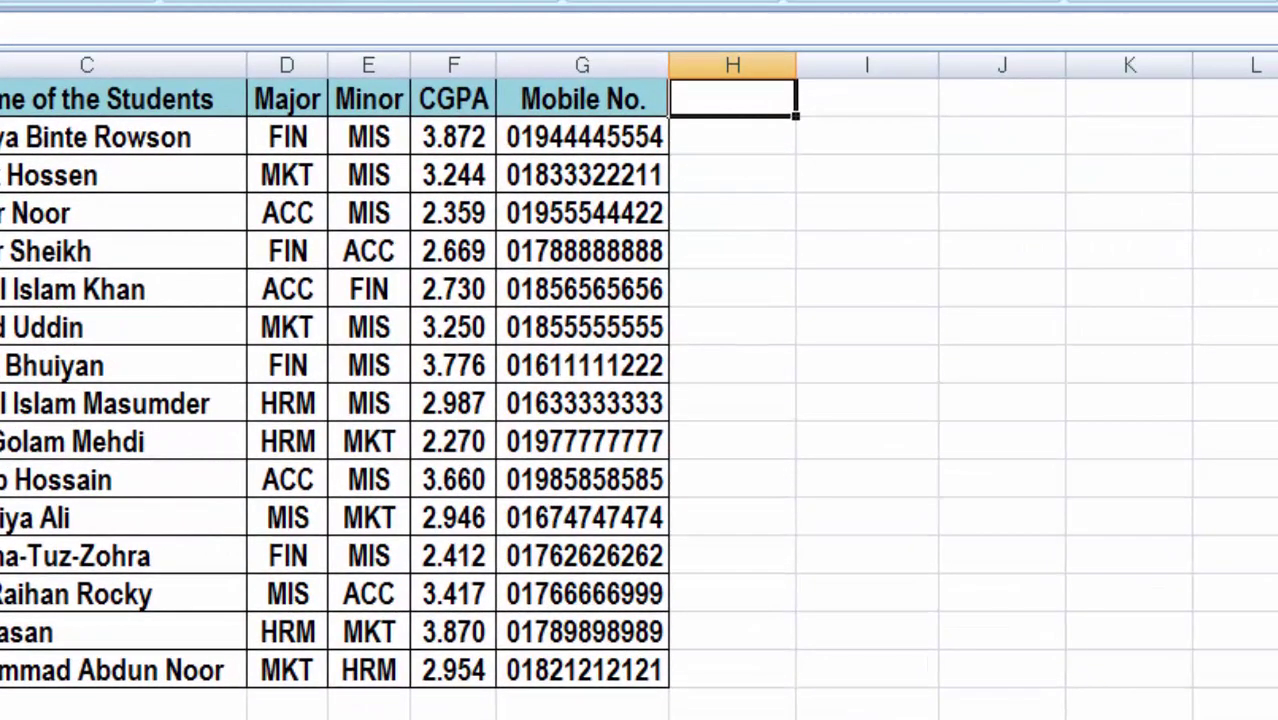
text(Add)
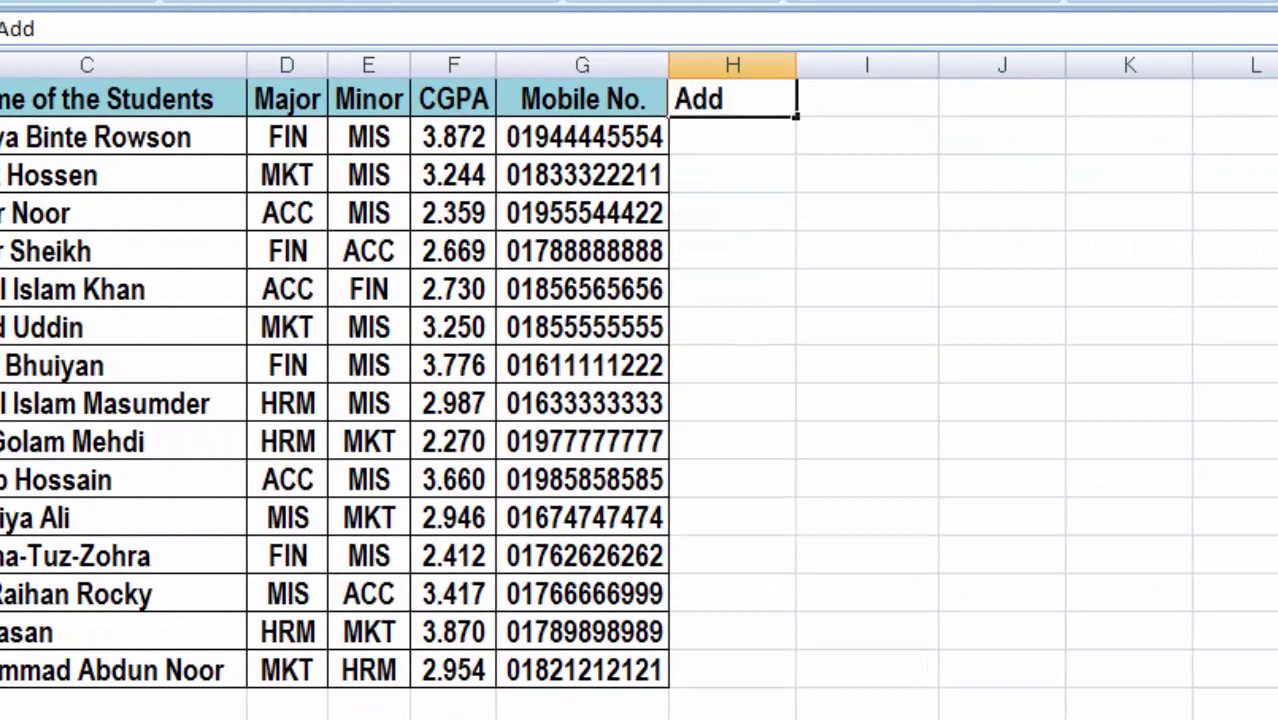
text( 0 in front of a nu)
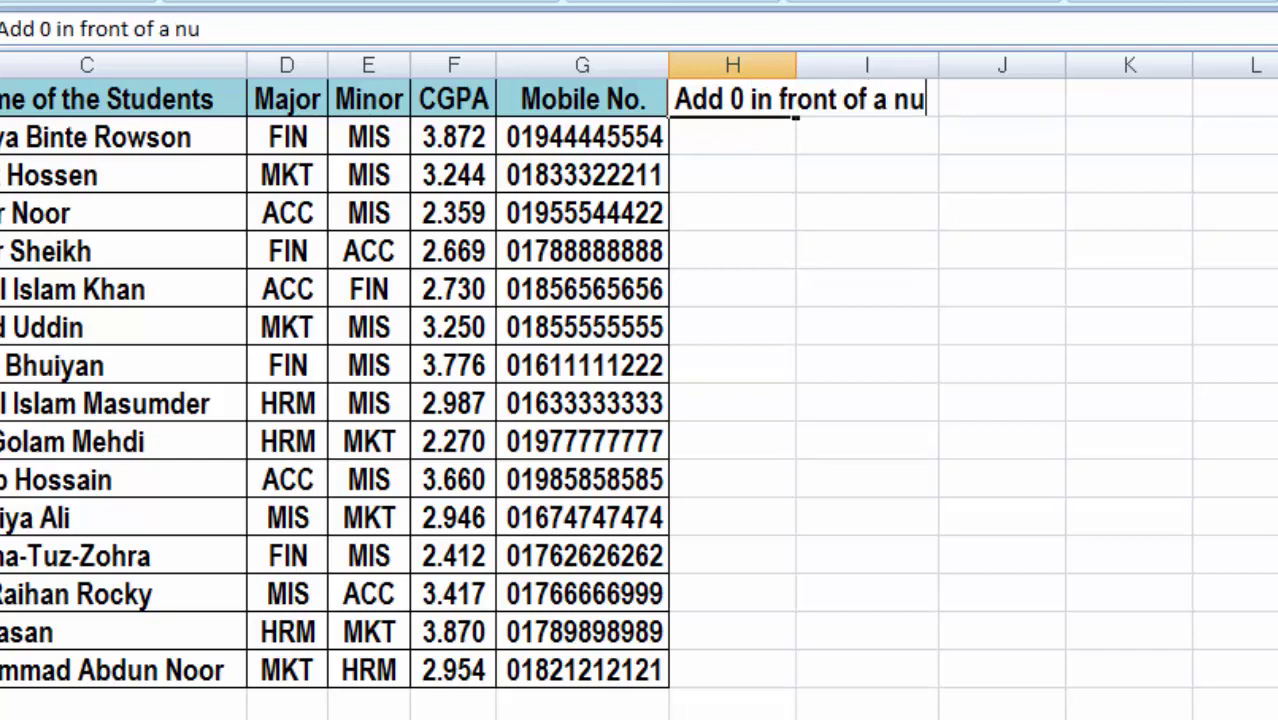
text(mber)
key(Return)
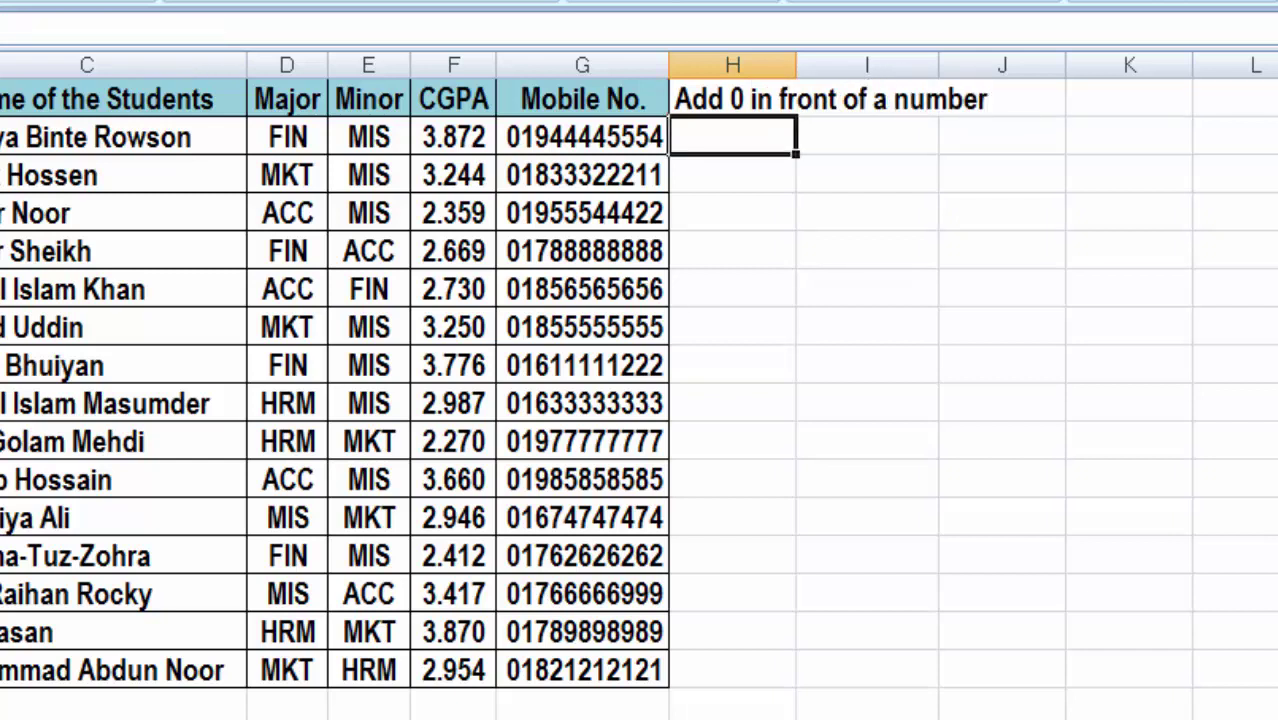
drag(799, 66, 797, 64)
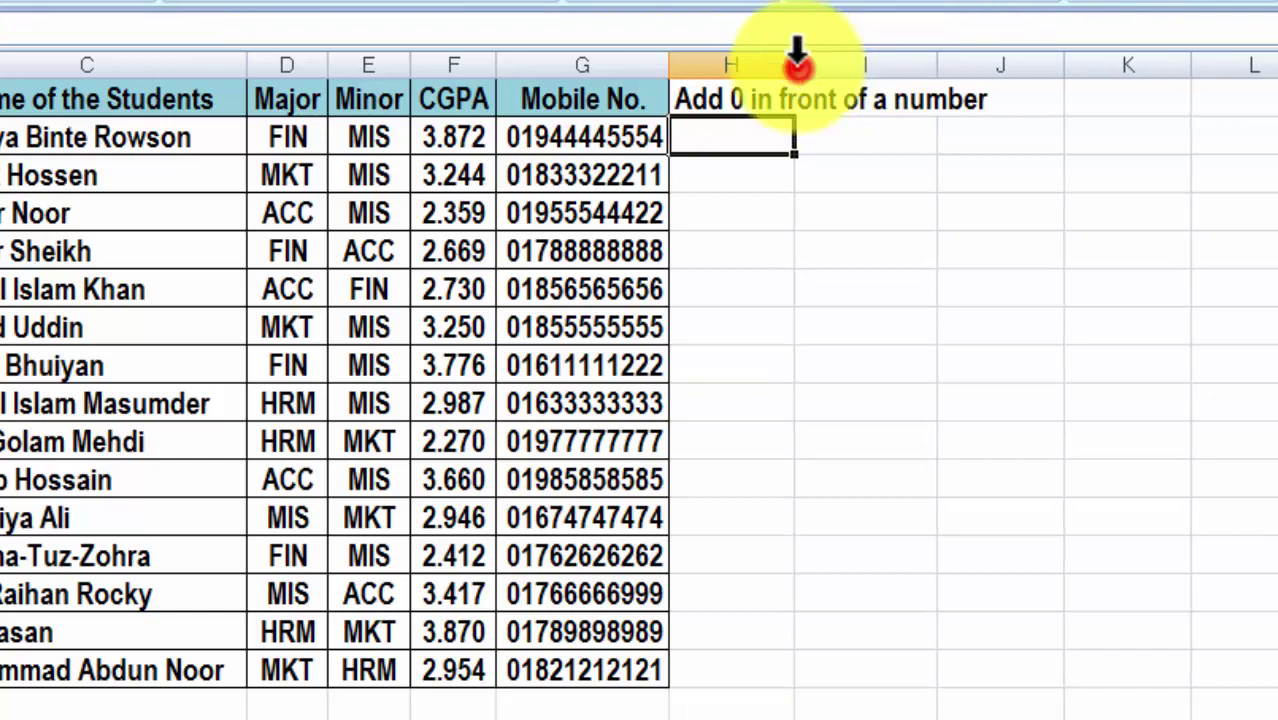
double_click(797, 64)
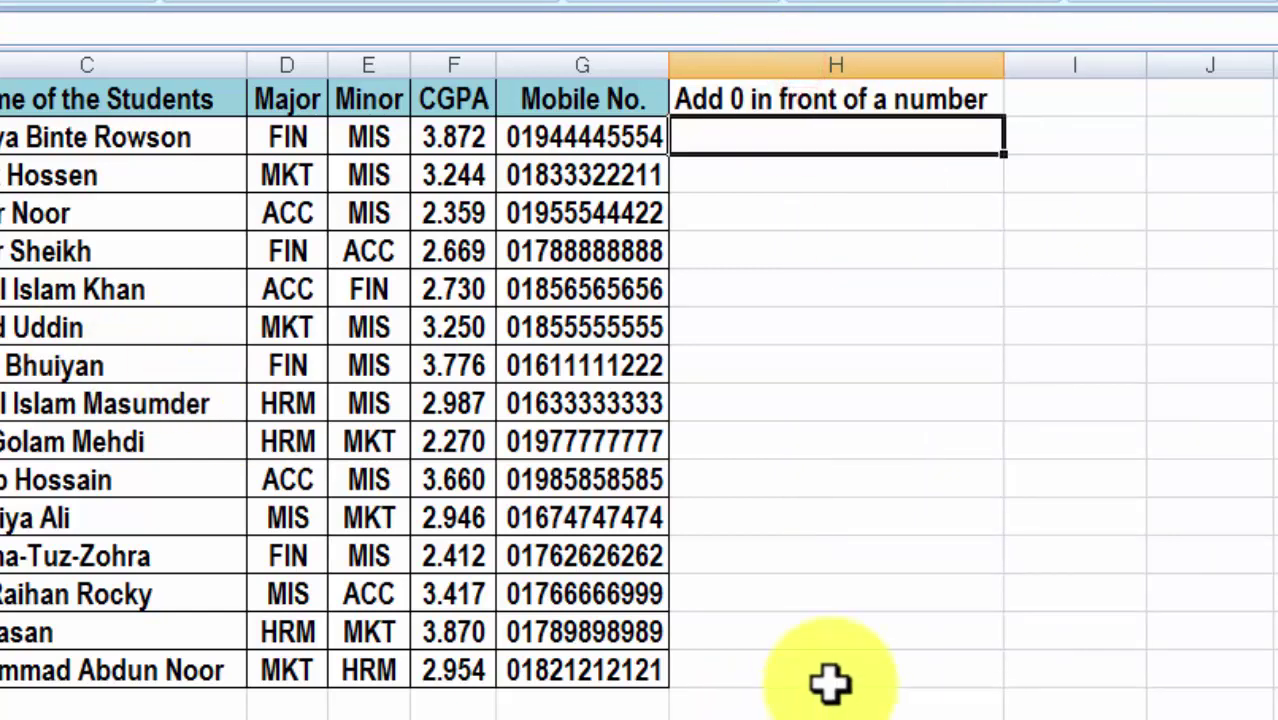
text(=)
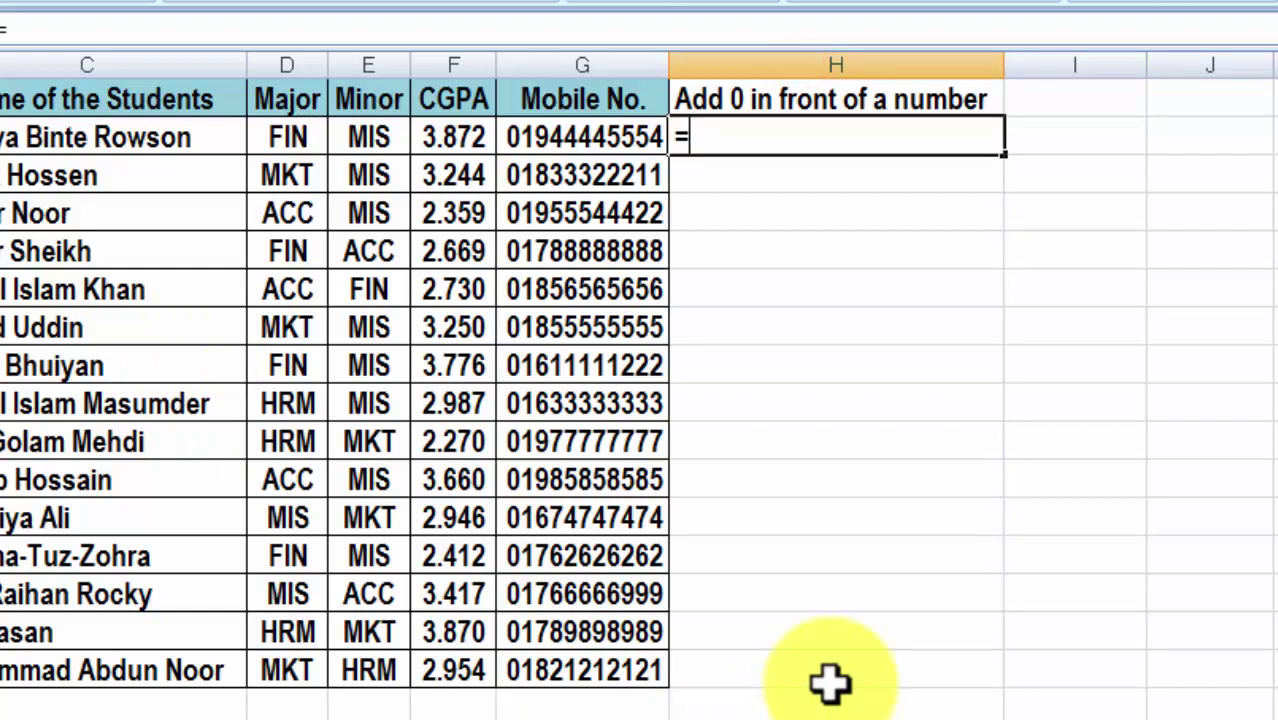
text(tex)
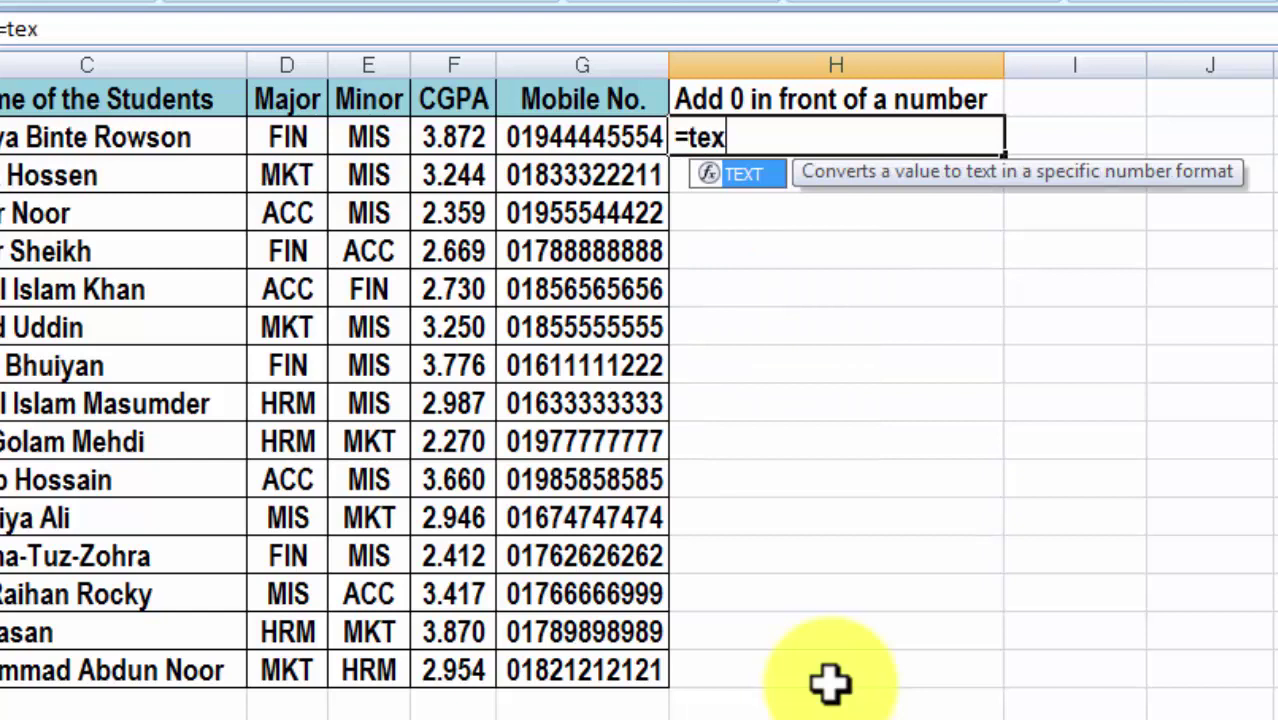
text(t)
text(()
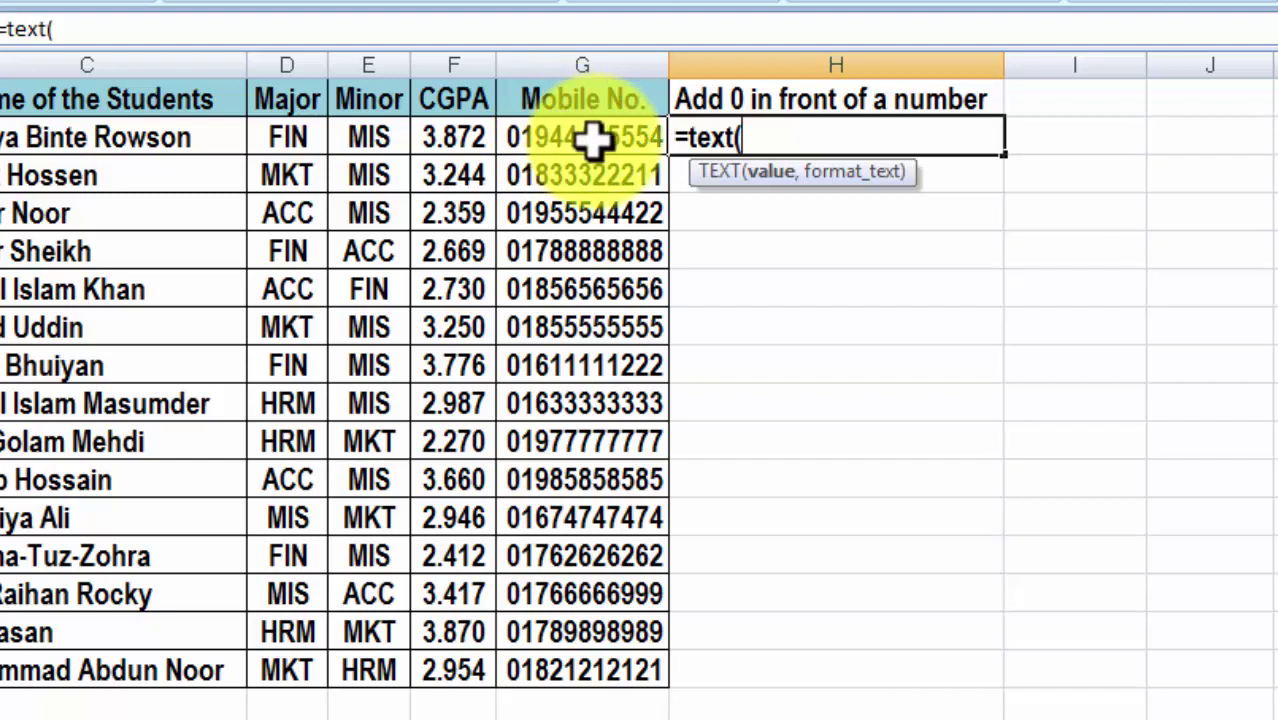
click(579, 133)
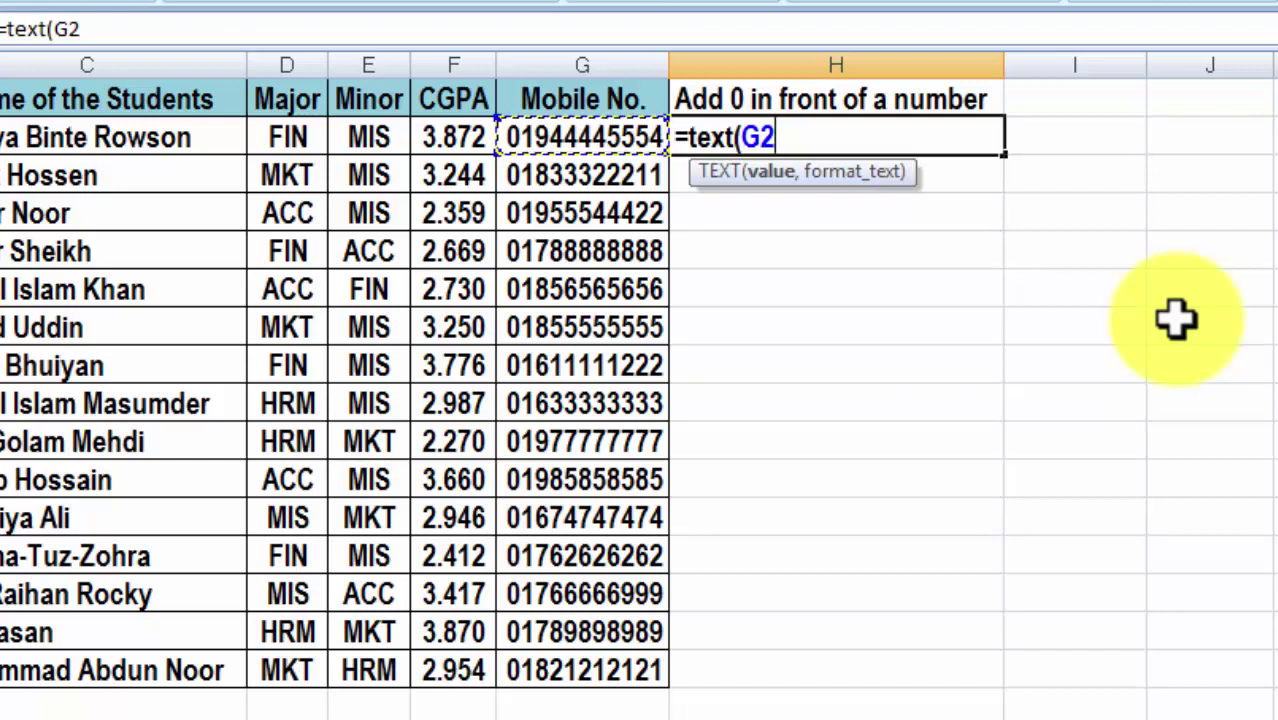
text(,)
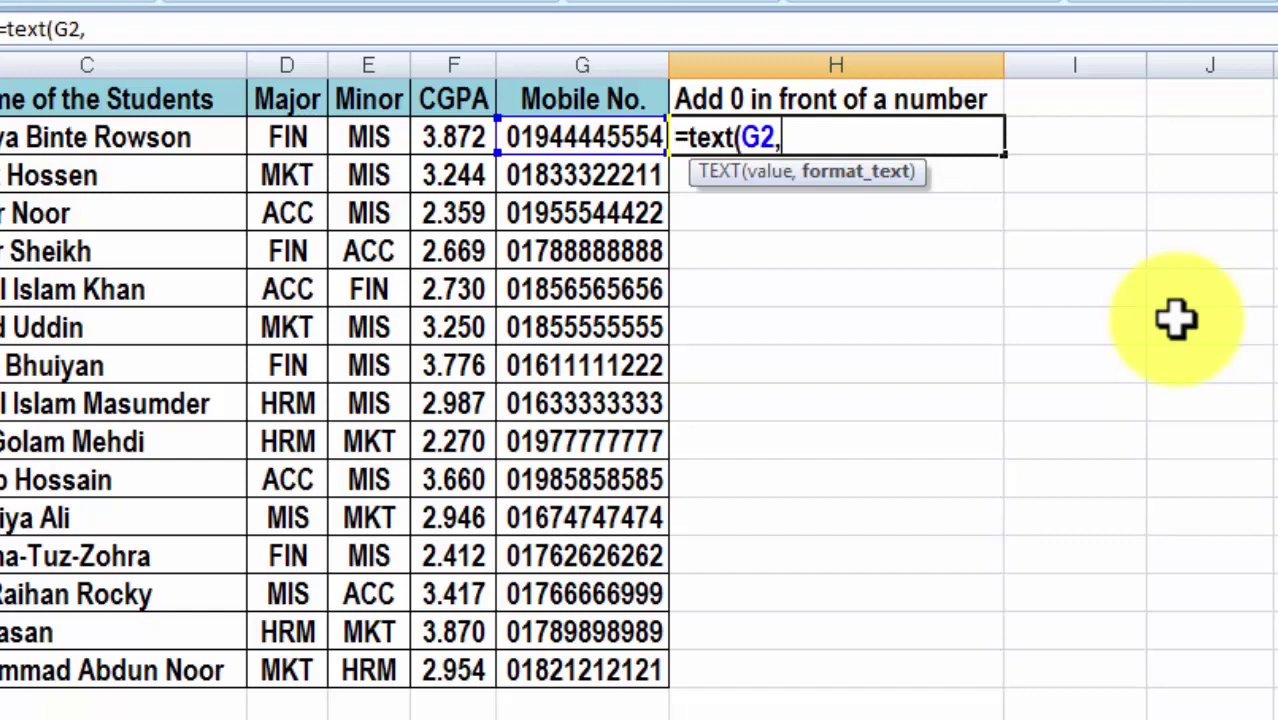
text("00000)
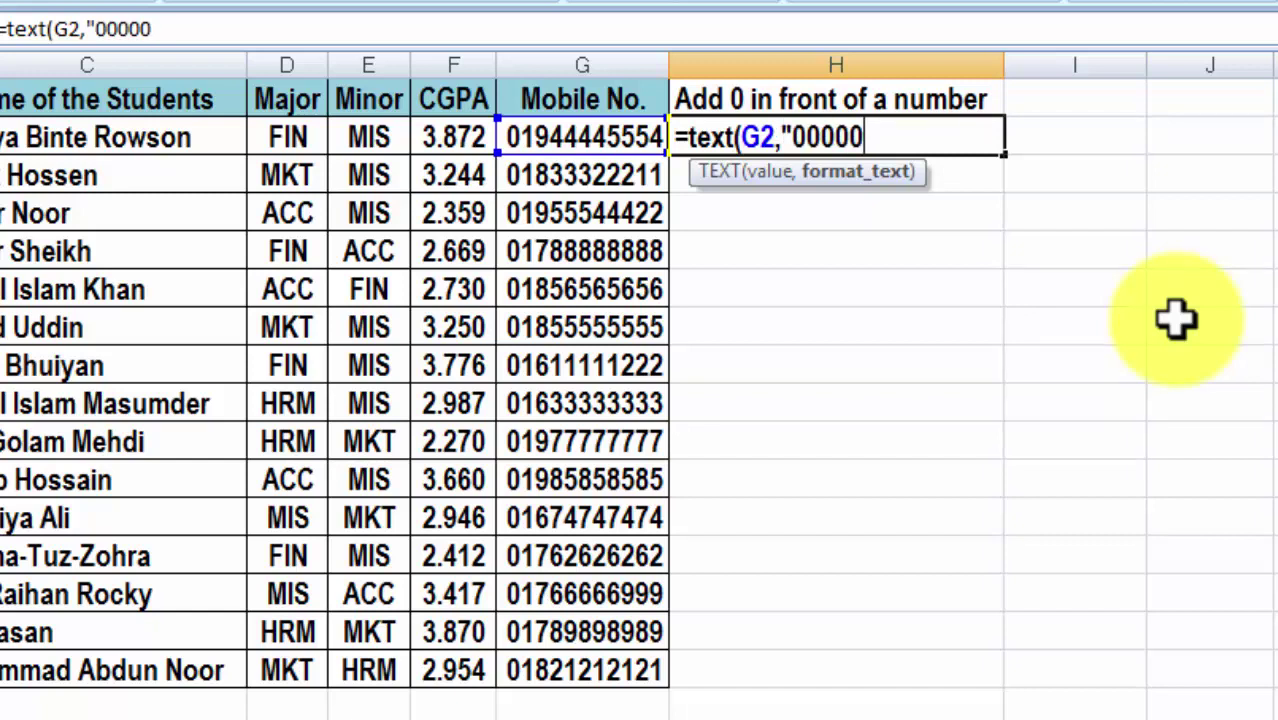
text(000000)
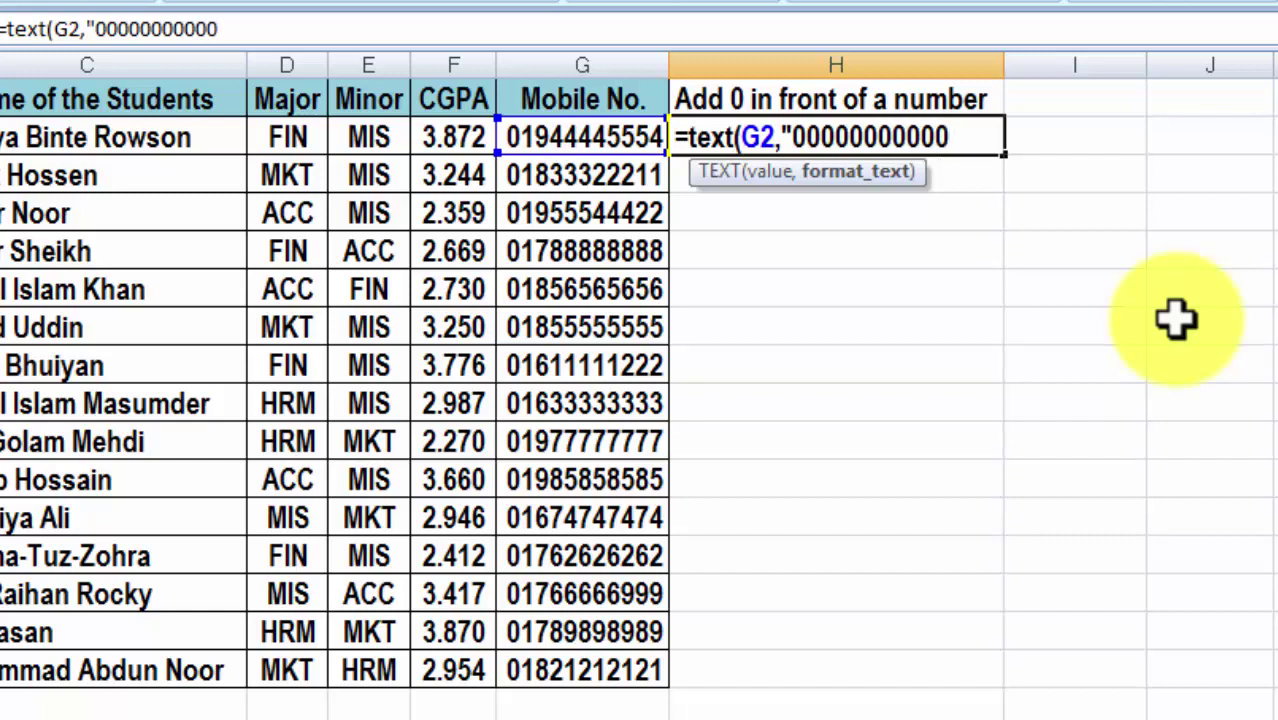
text("))
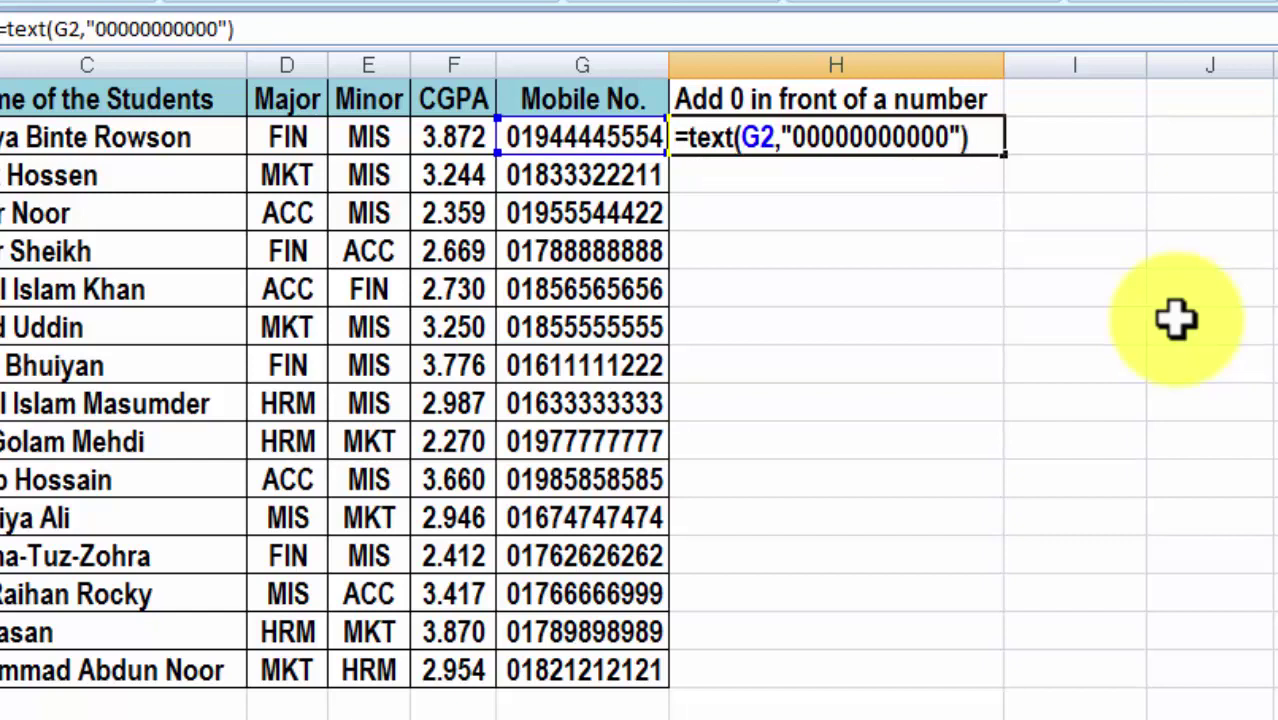
key(Return)
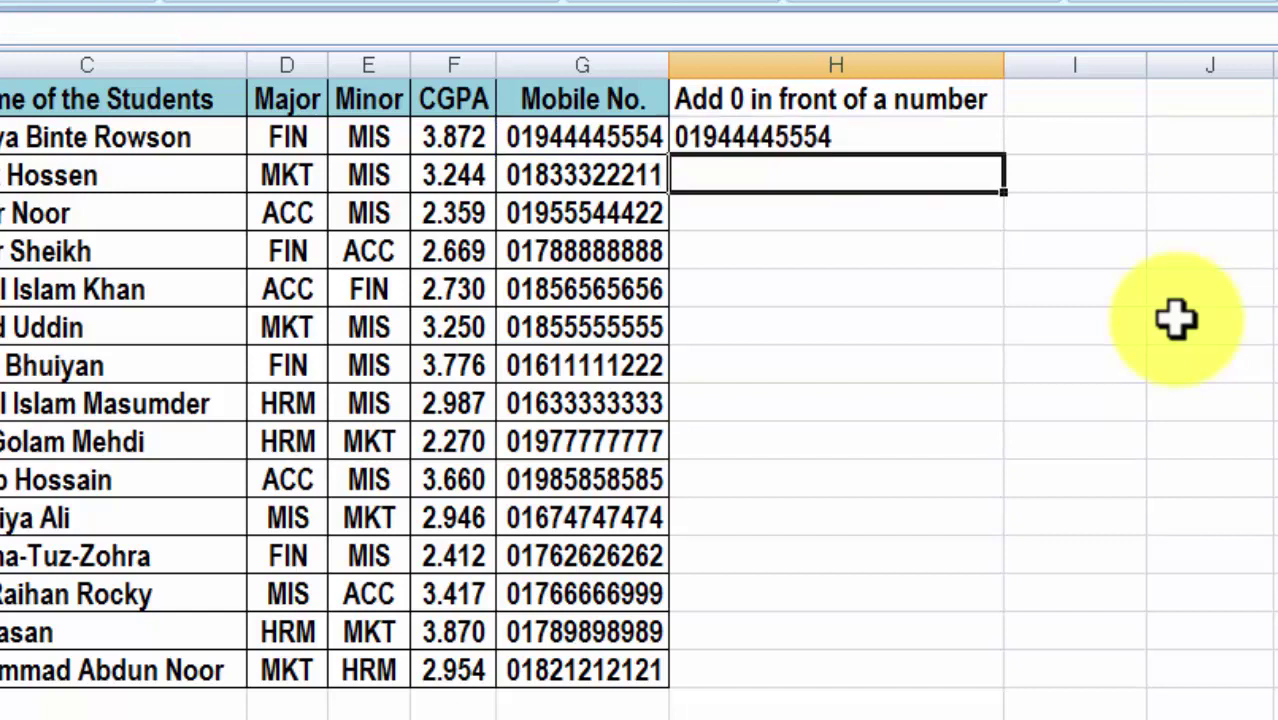
Fill the H2 TEXT formula down to H16 and check H2's formula.
click(790, 132)
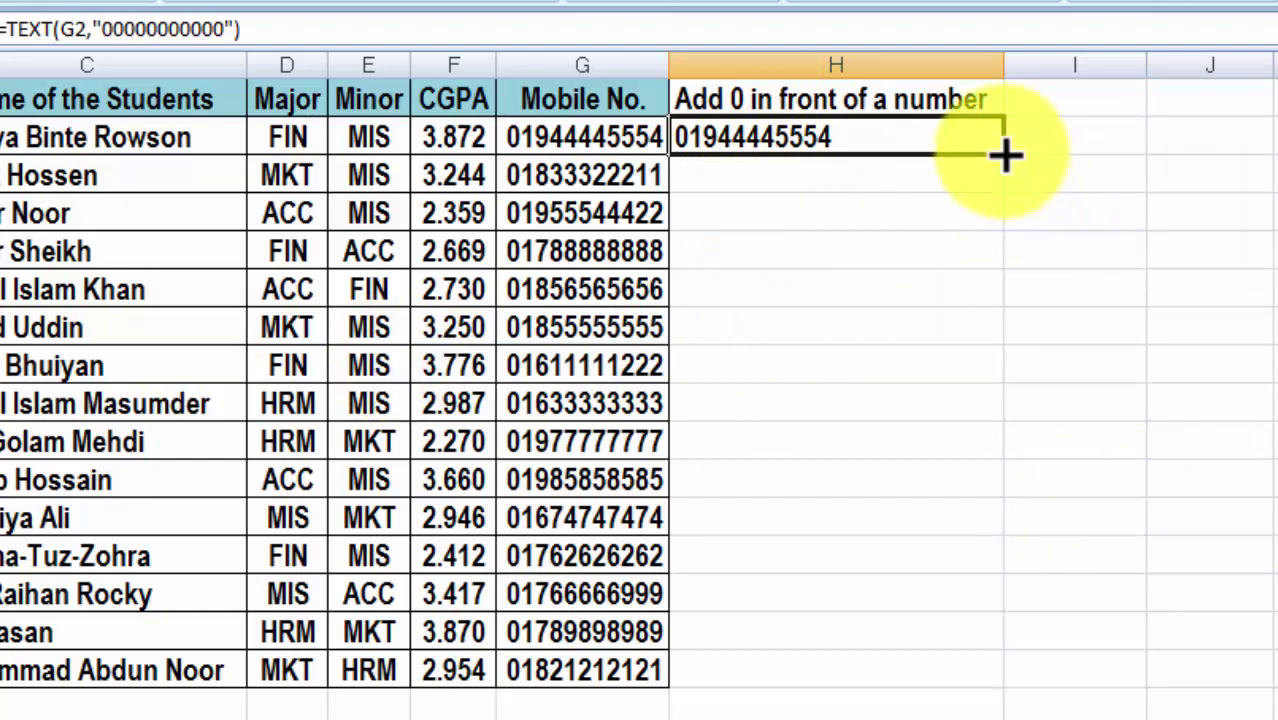
drag(1008, 160, 1008, 680)
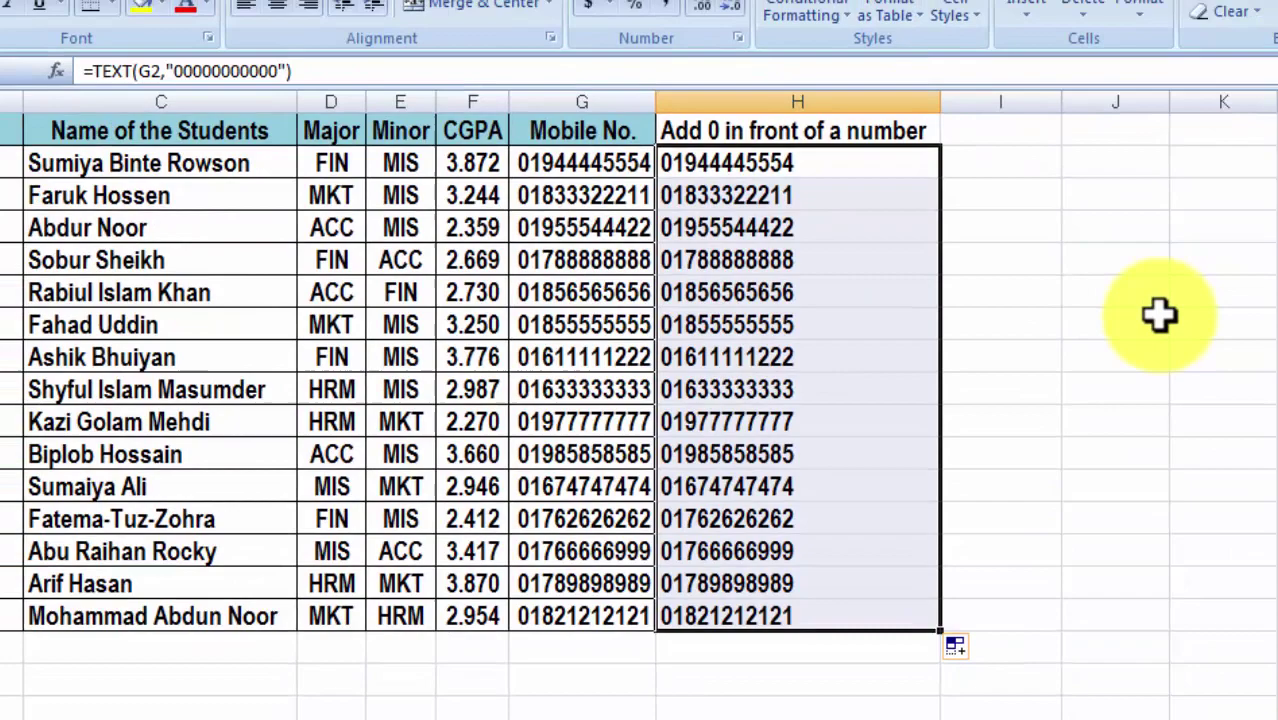
click(1175, 327)
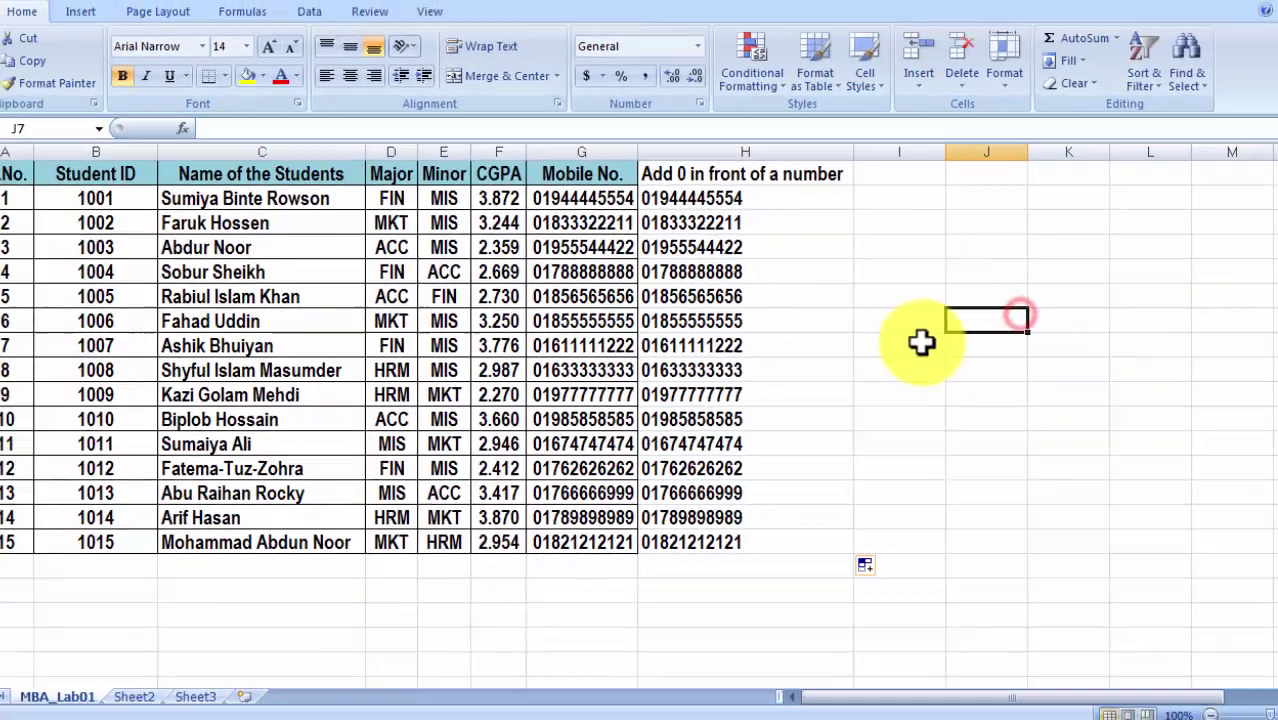
double_click(725, 207)
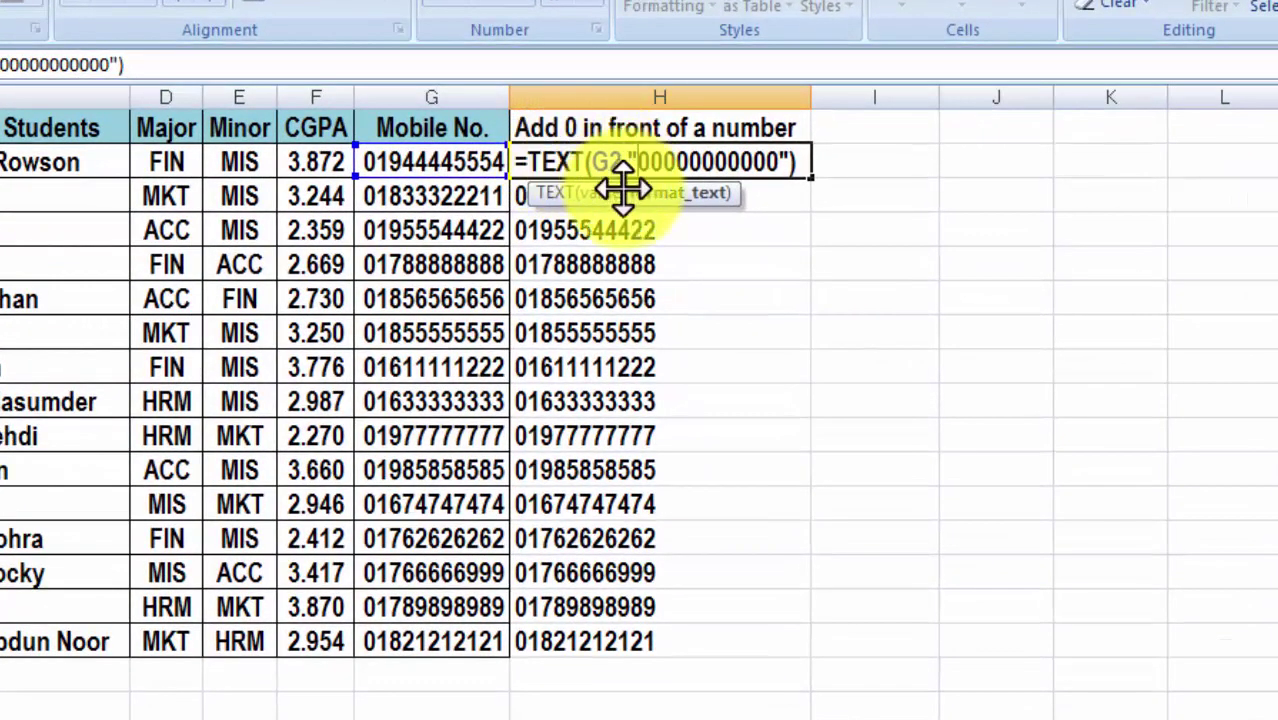
key(Return)
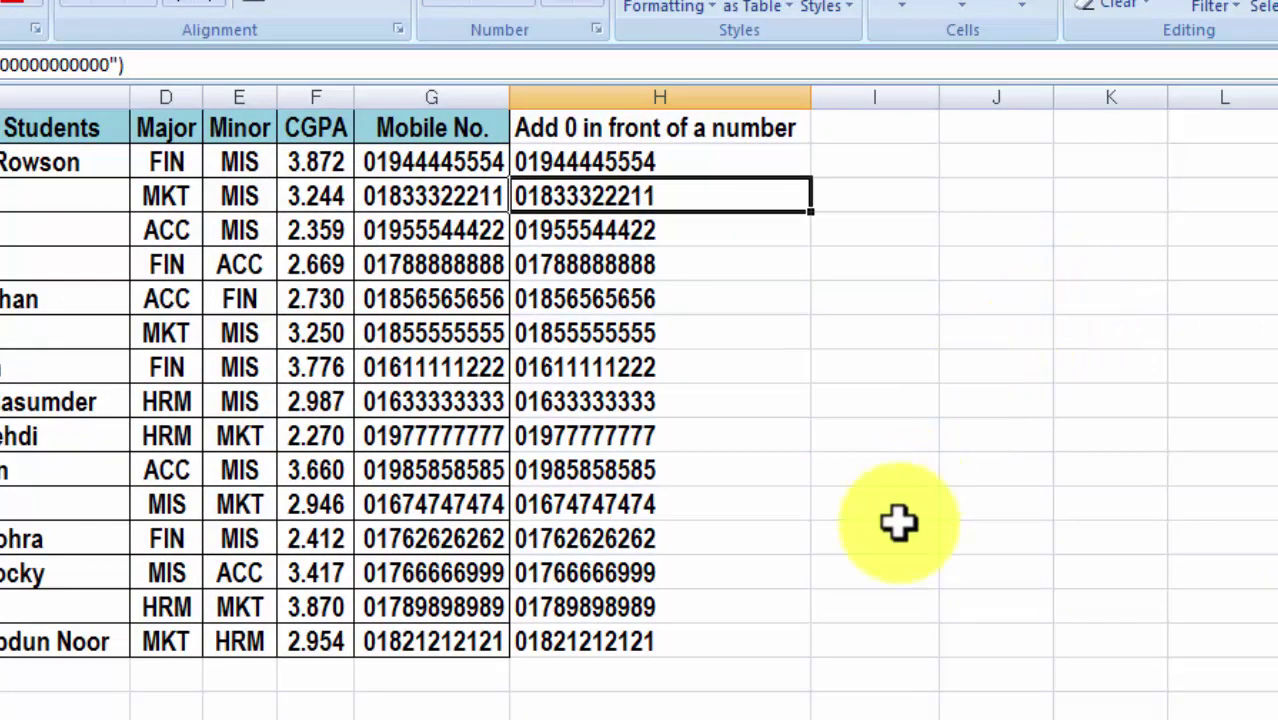
Inspect the copied formulas in H16 and H8, leaving them unchanged.
click(617, 640)
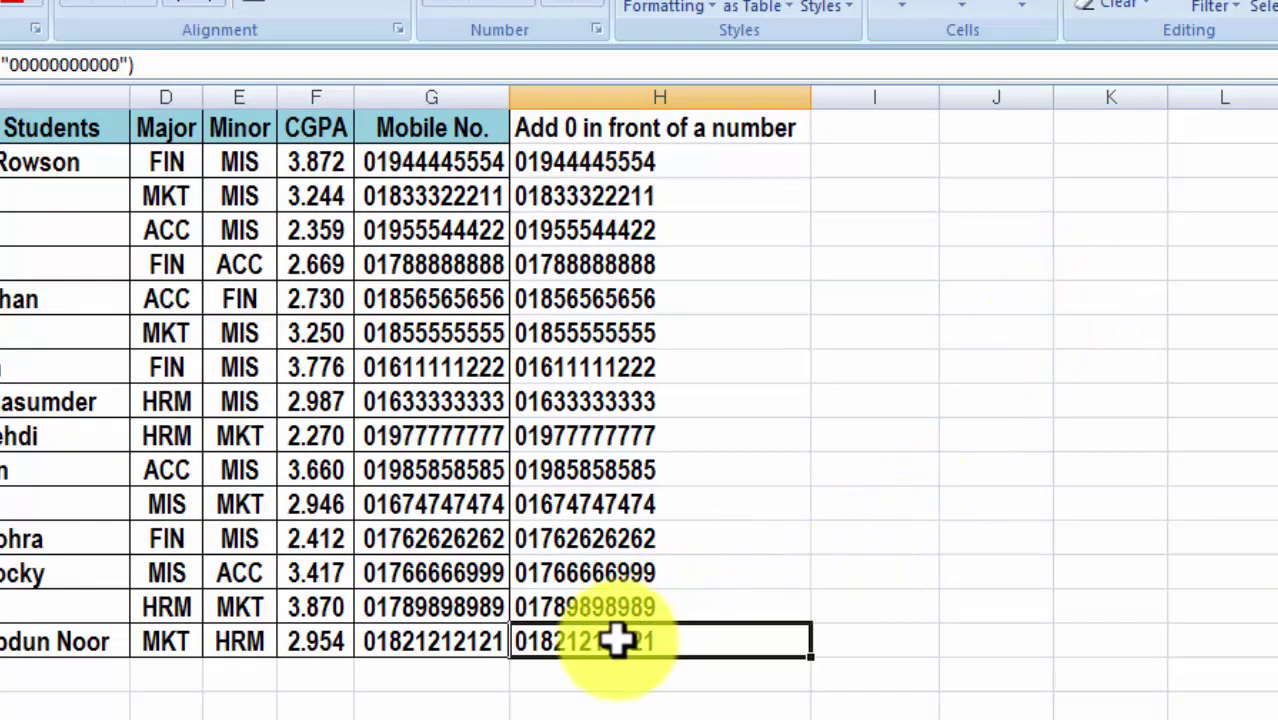
double_click(617, 640)
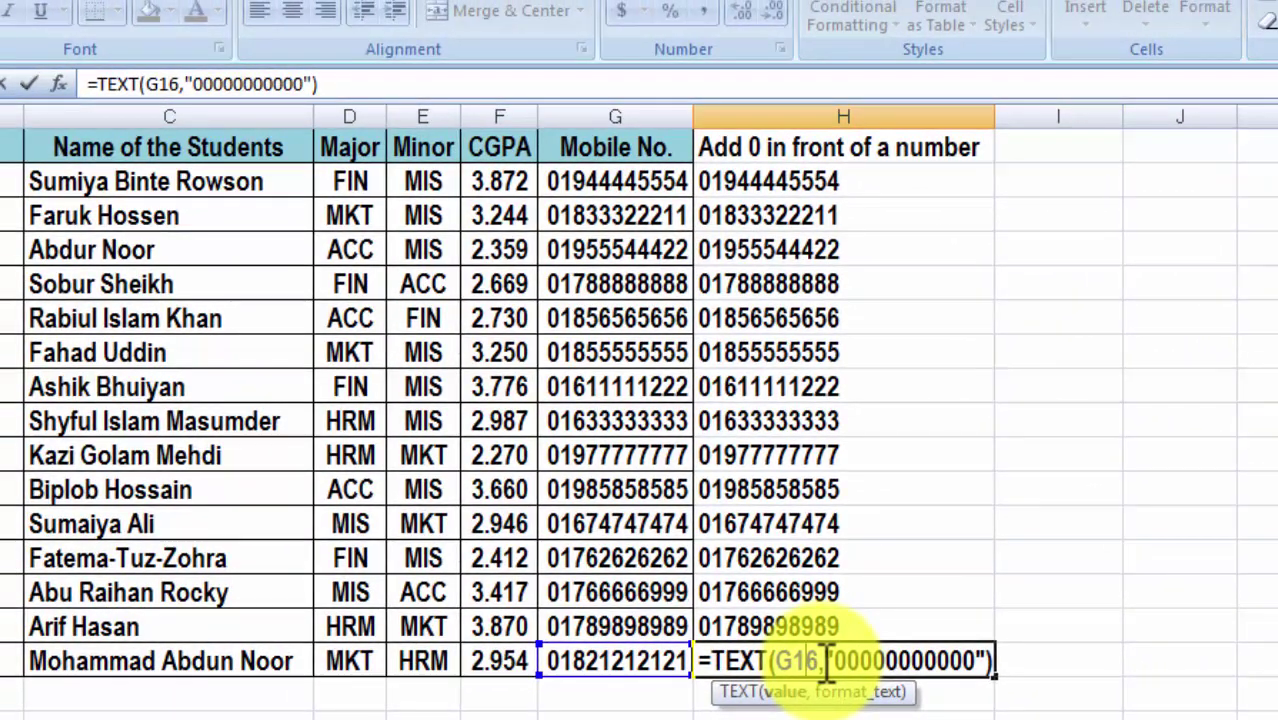
key(Return)
click(770, 385)
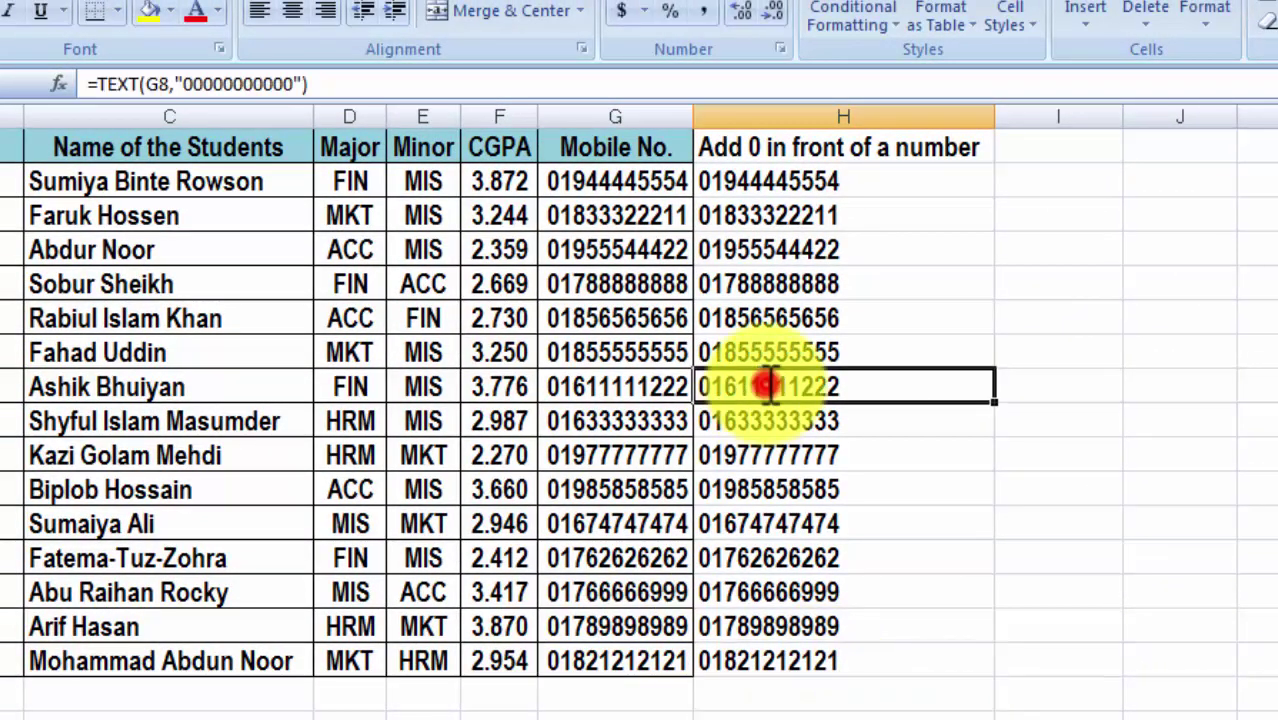
double_click(800, 390)
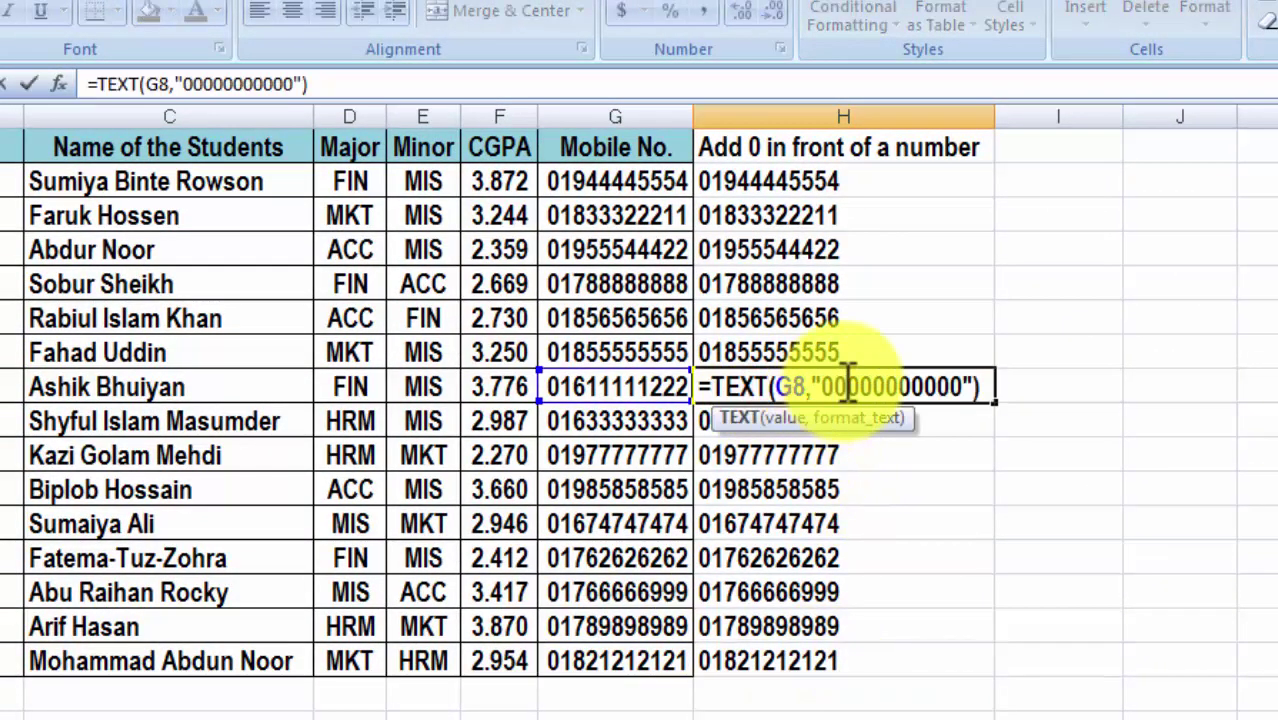
key(Return)
key(ctrl+Up)
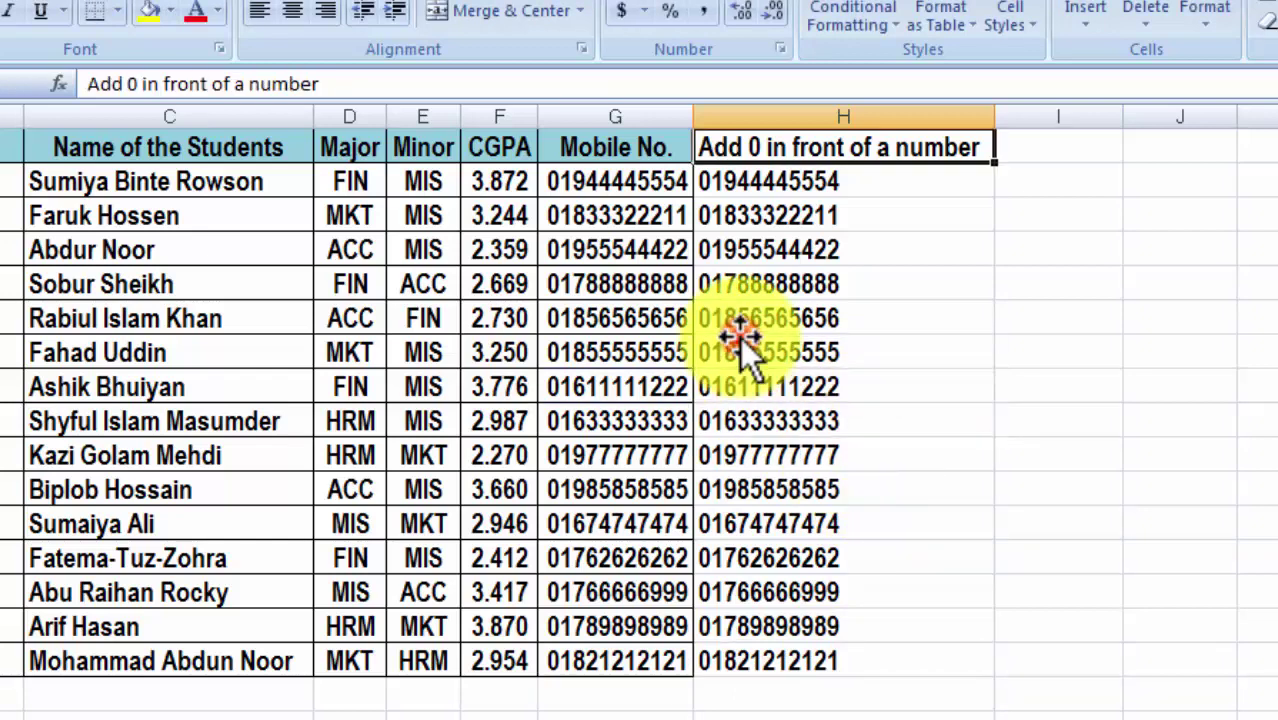
double_click(752, 318)
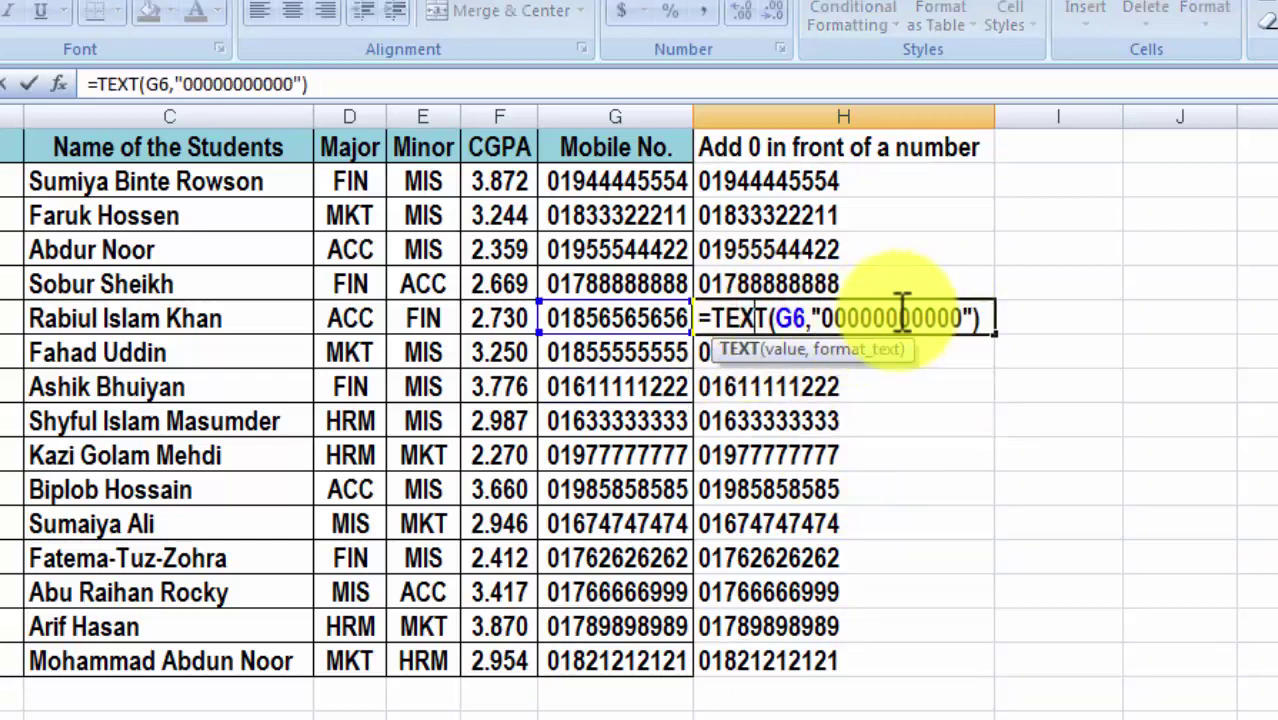
drag(822, 318, 932, 318)
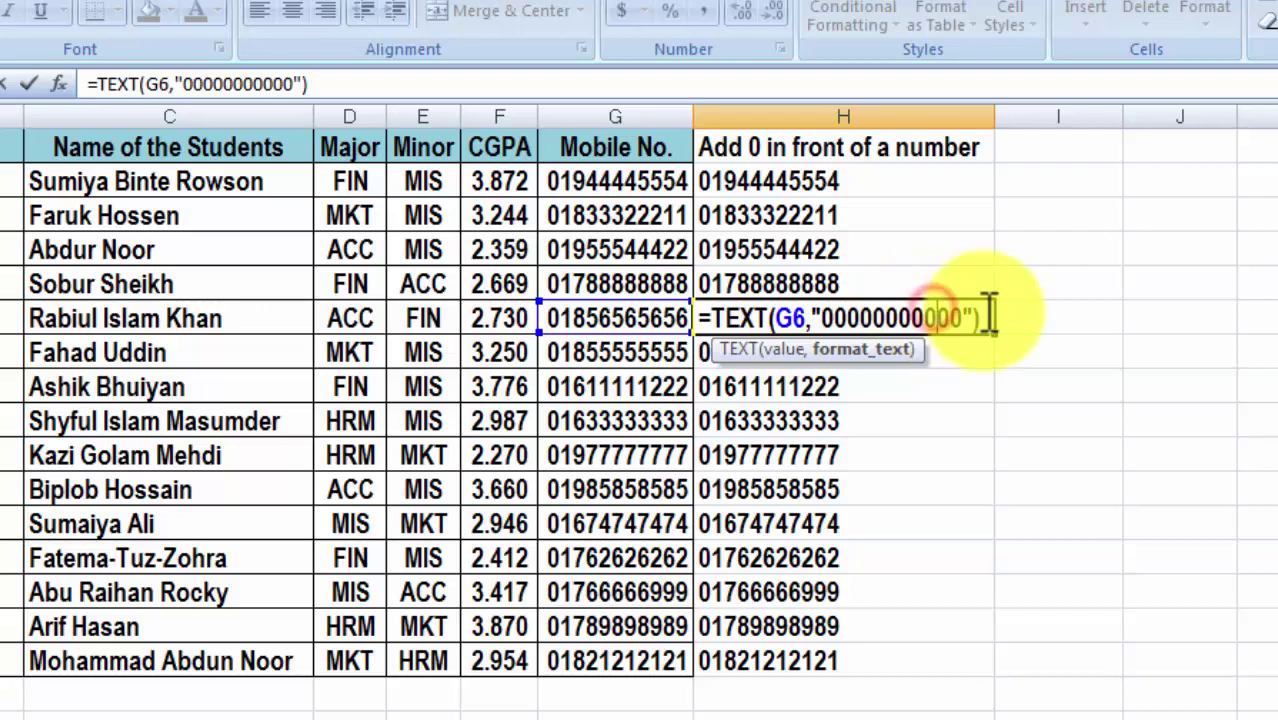
click(272, 84)
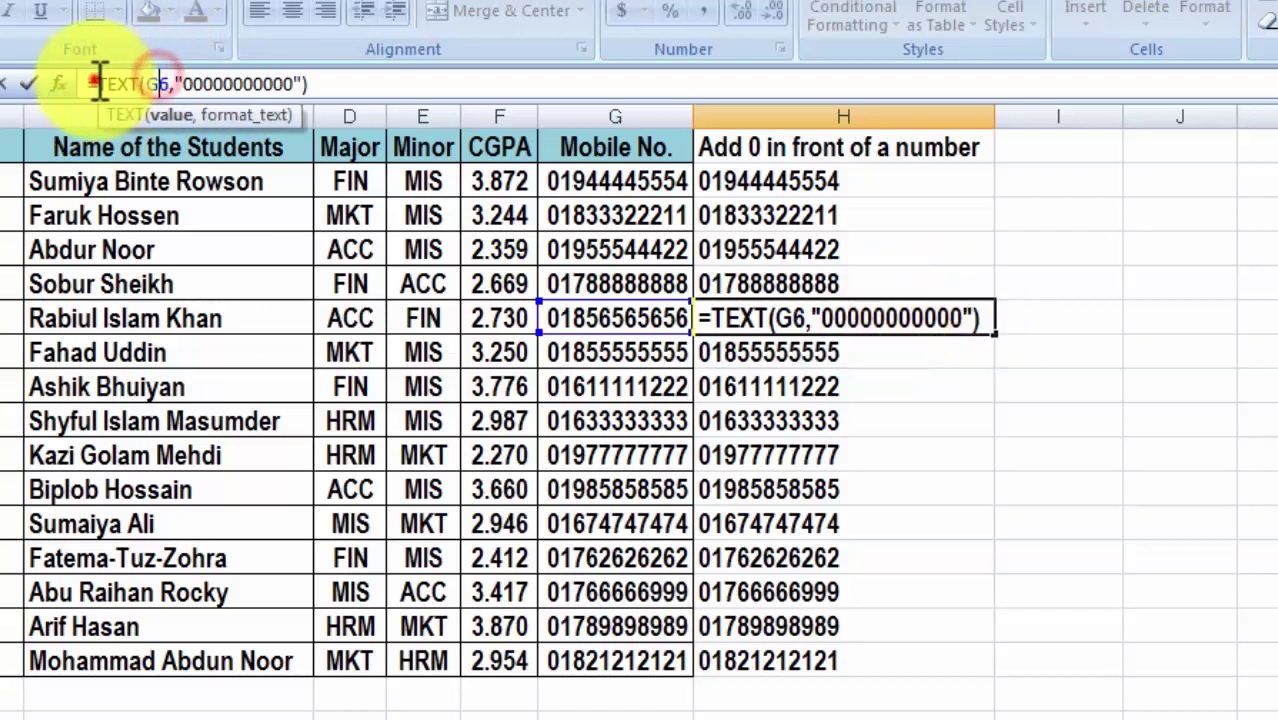
drag(330, 84, 55, 83)
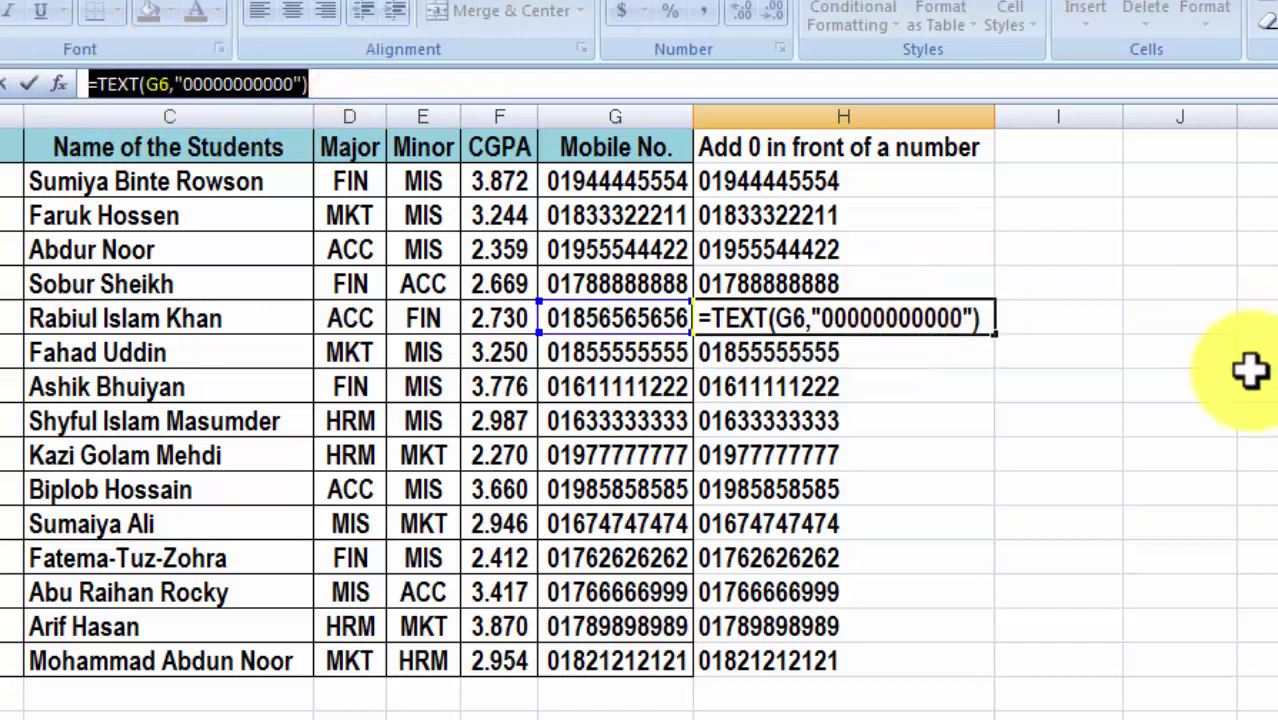
key(Return)
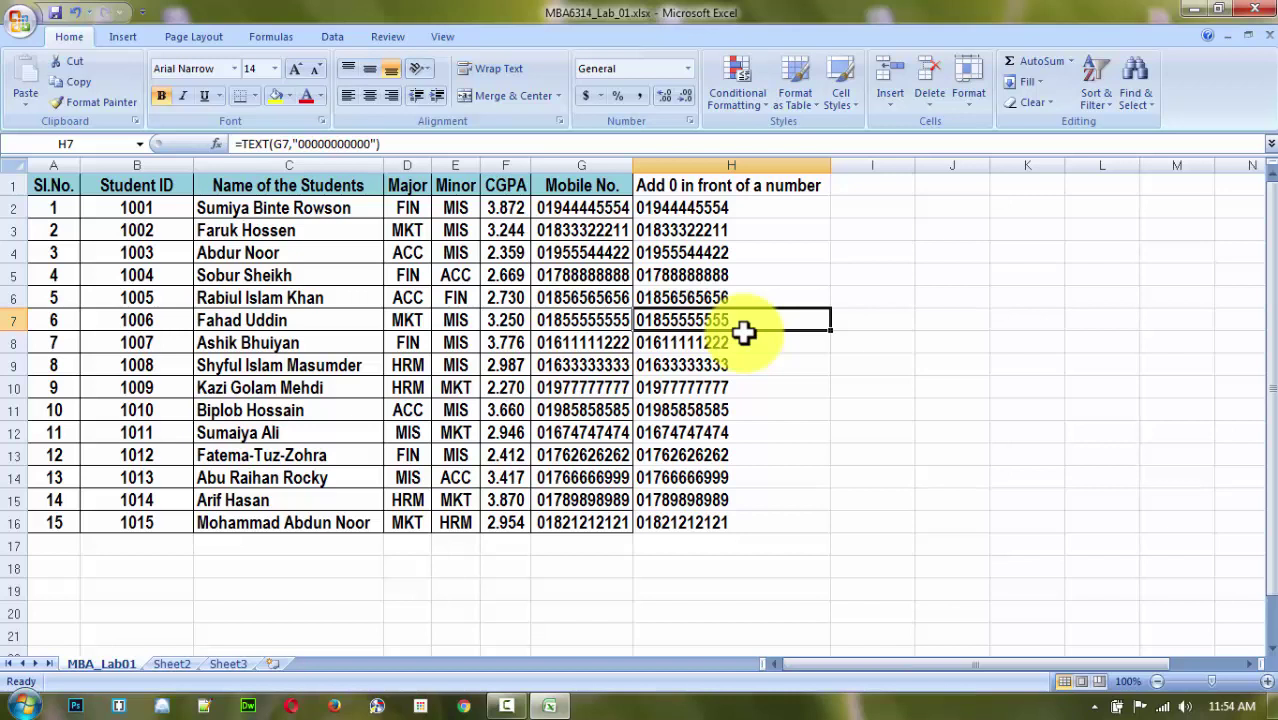
Fill the CGPA column F1:F16 with yellow.
click(837, 367)
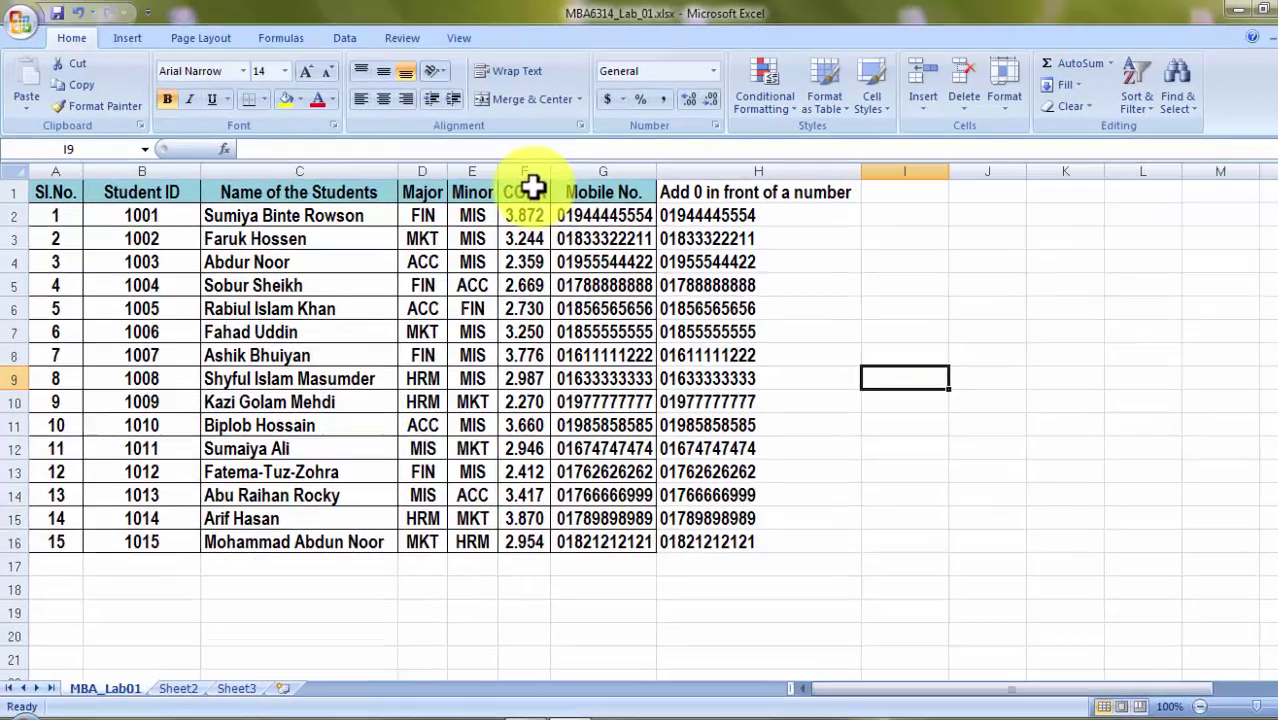
drag(513, 186, 508, 458)
drag(650, 583, 650, 668)
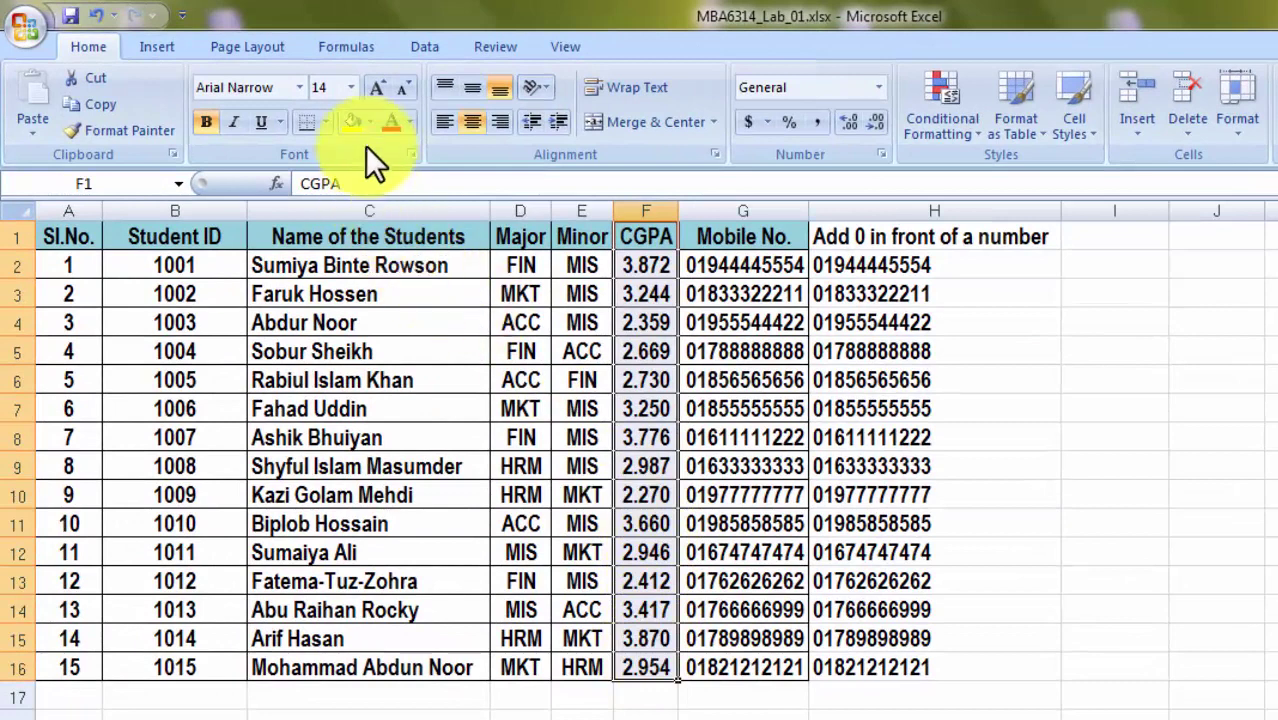
click(345, 119)
click(1200, 550)
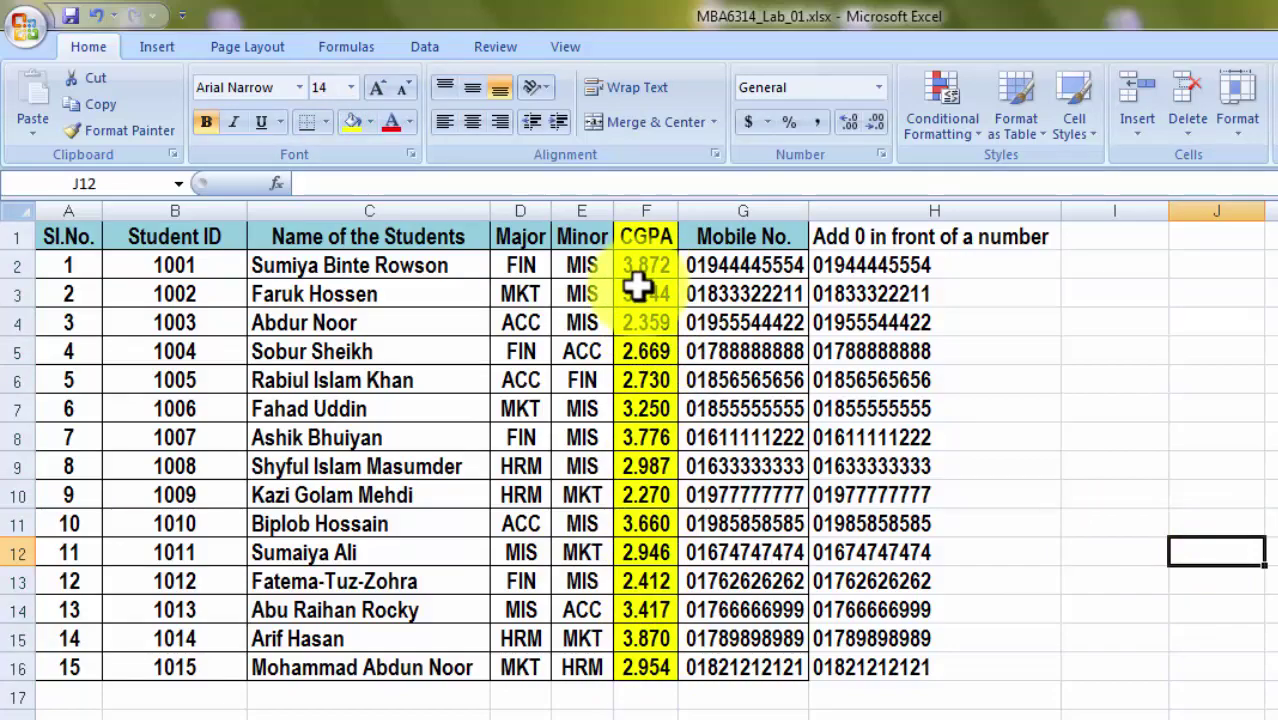
Select the whole student table A1:H16.
click(1178, 359)
drag(50, 236, 174, 294)
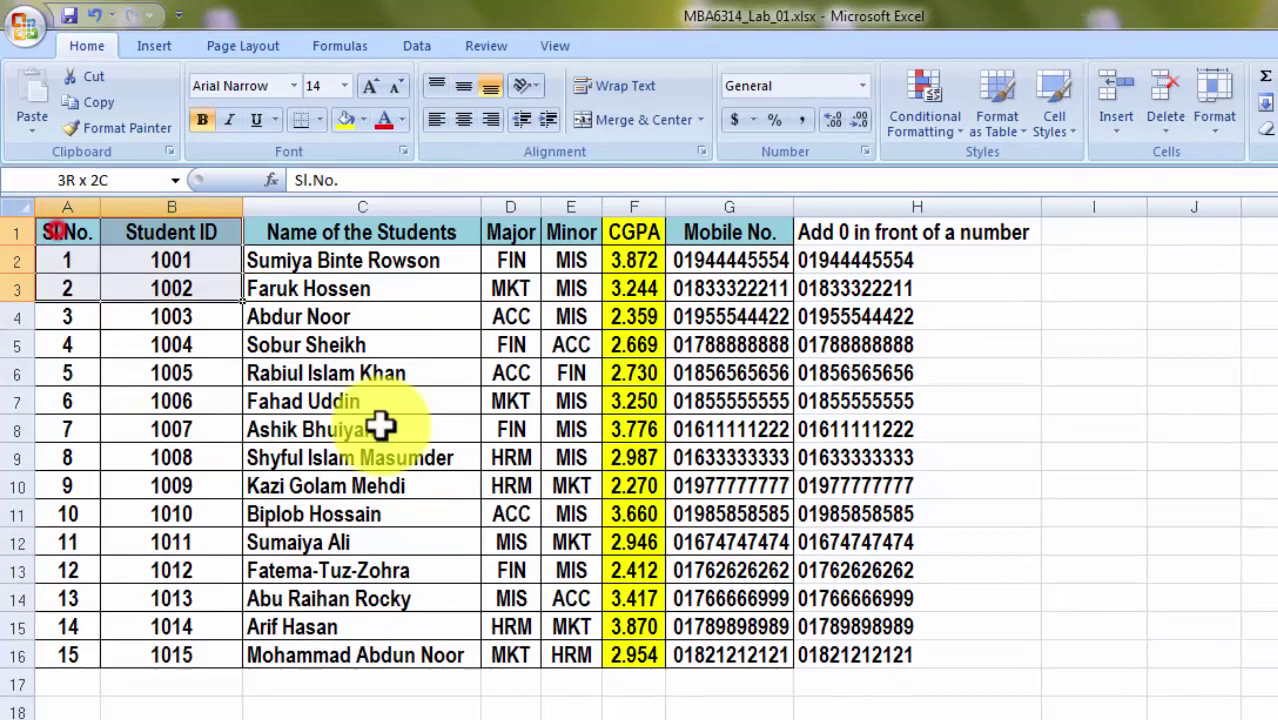
drag(381, 427, 977, 651)
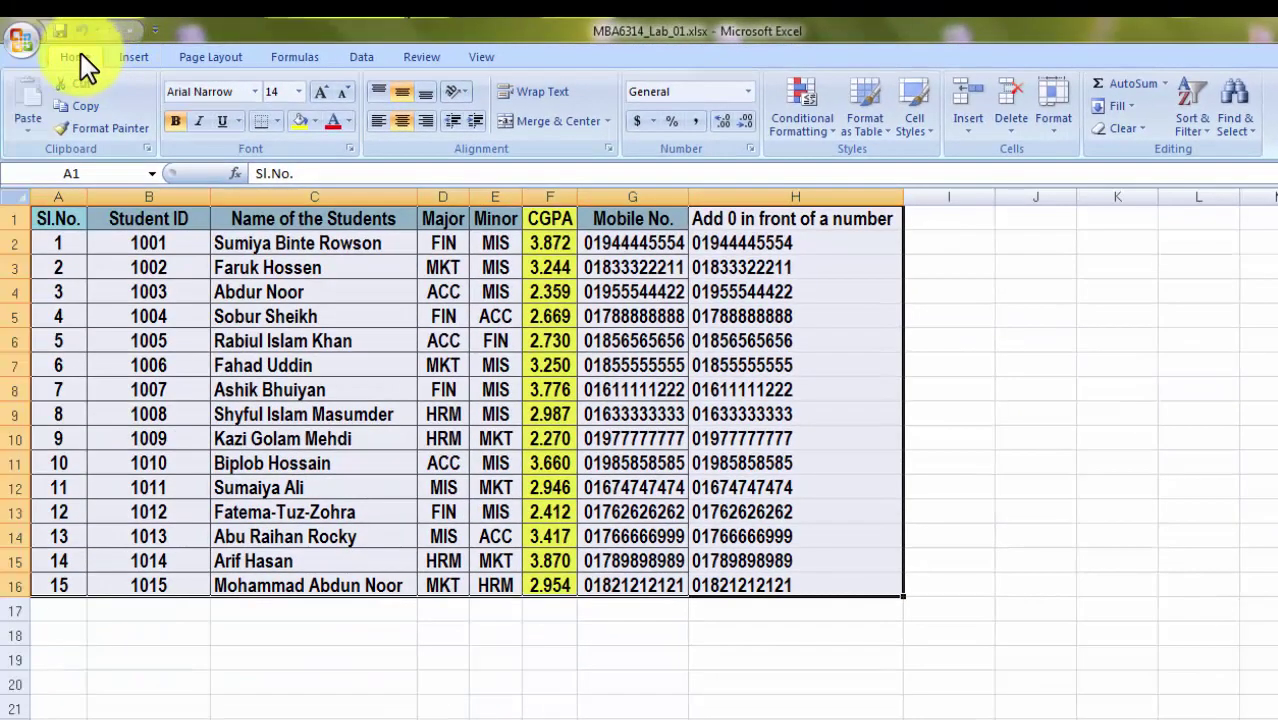
click(133, 57)
click(212, 57)
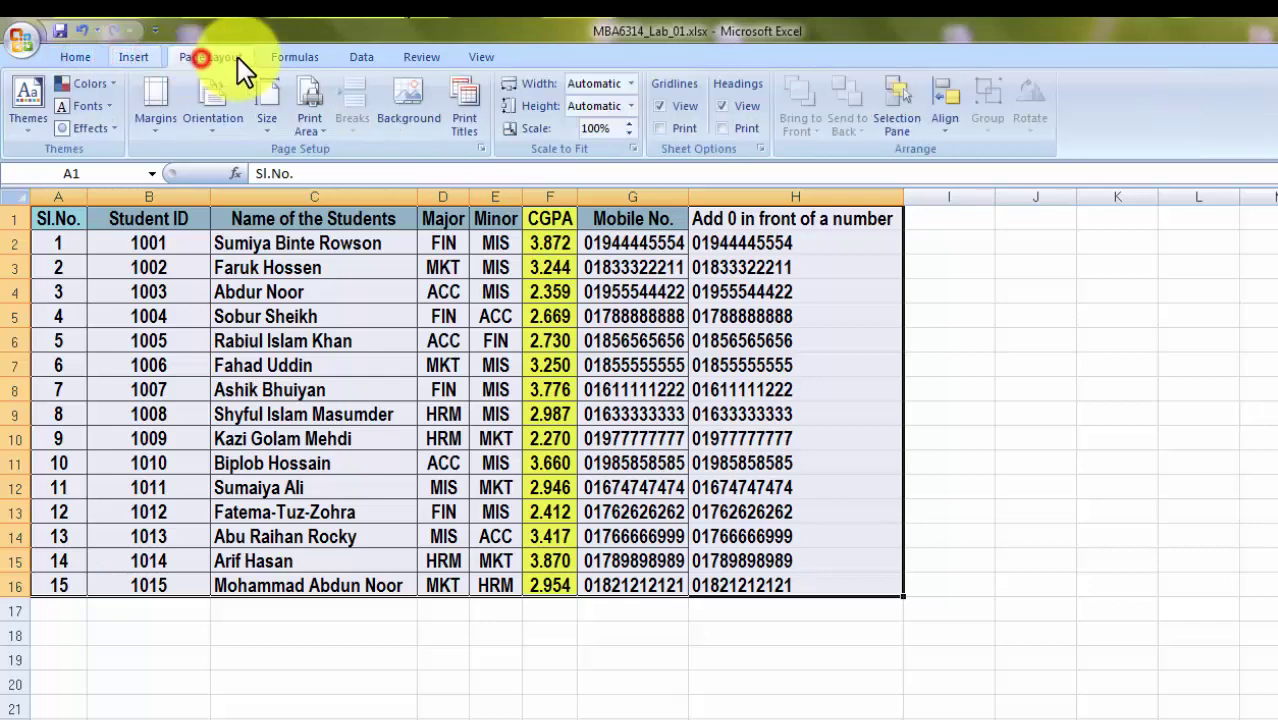
click(300, 57)
click(357, 57)
click(415, 57)
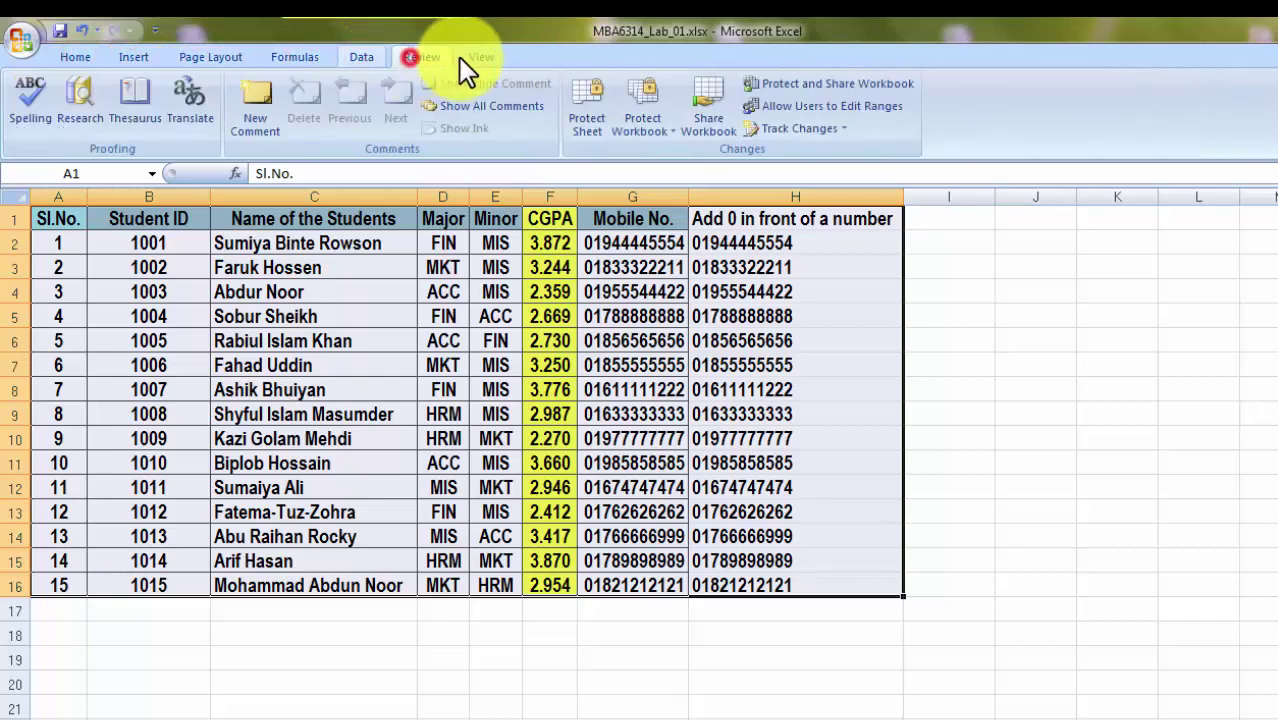
click(478, 57)
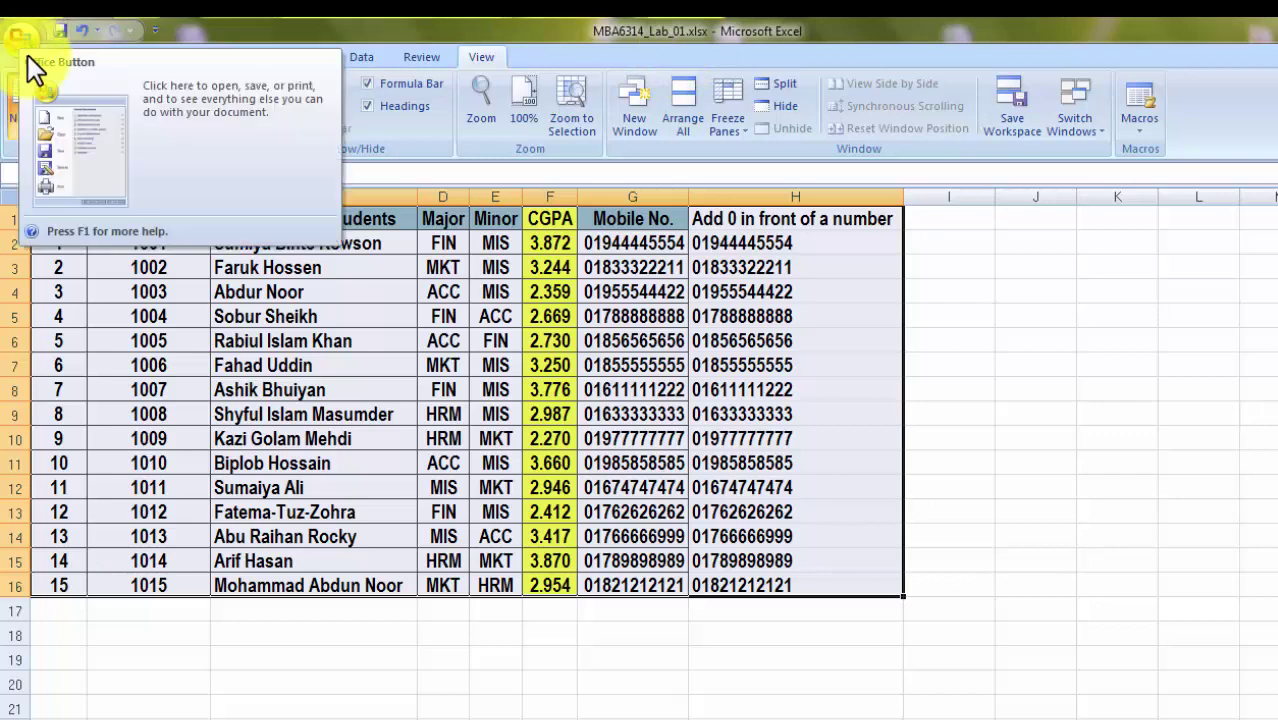
click(99, 58)
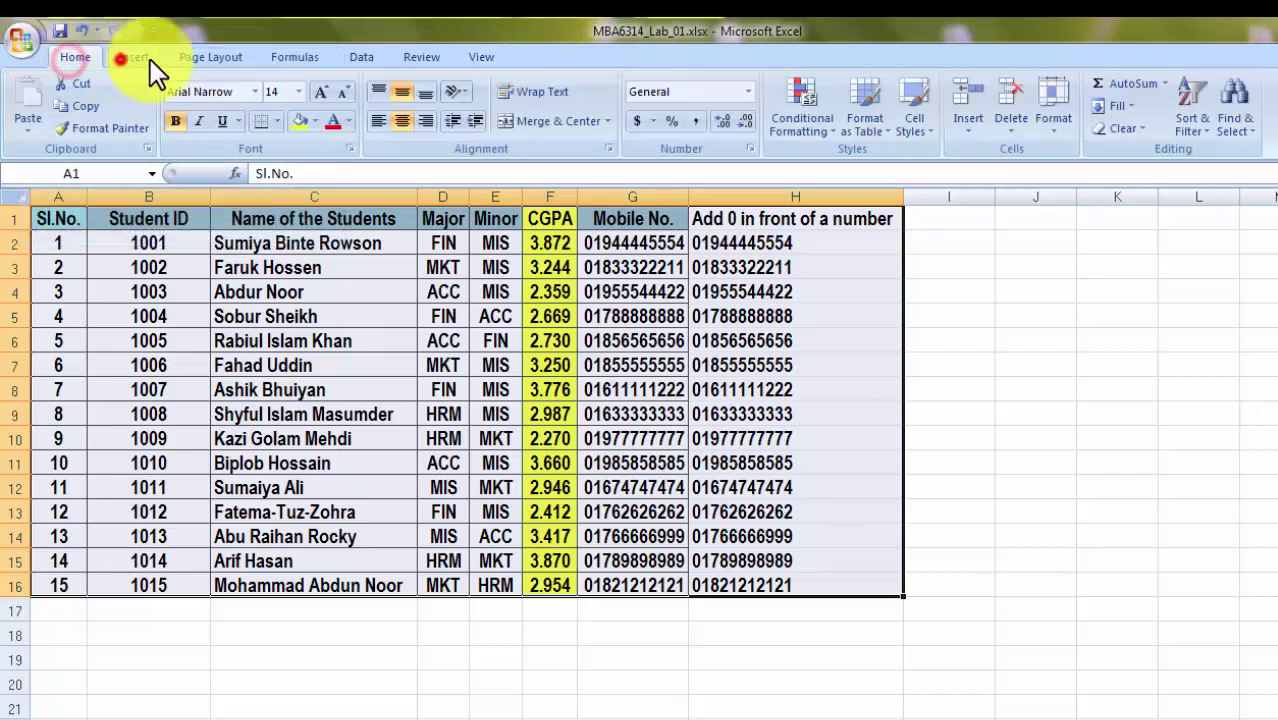
click(150, 58)
click(181, 57)
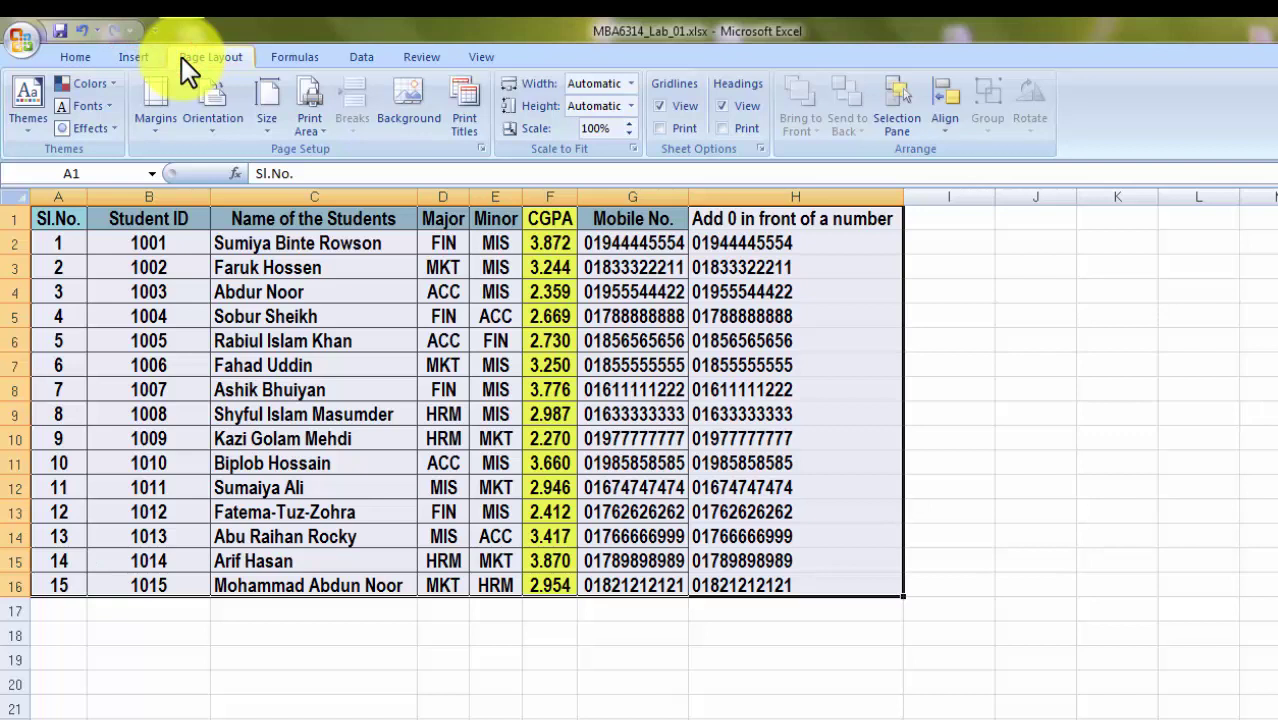
click(78, 54)
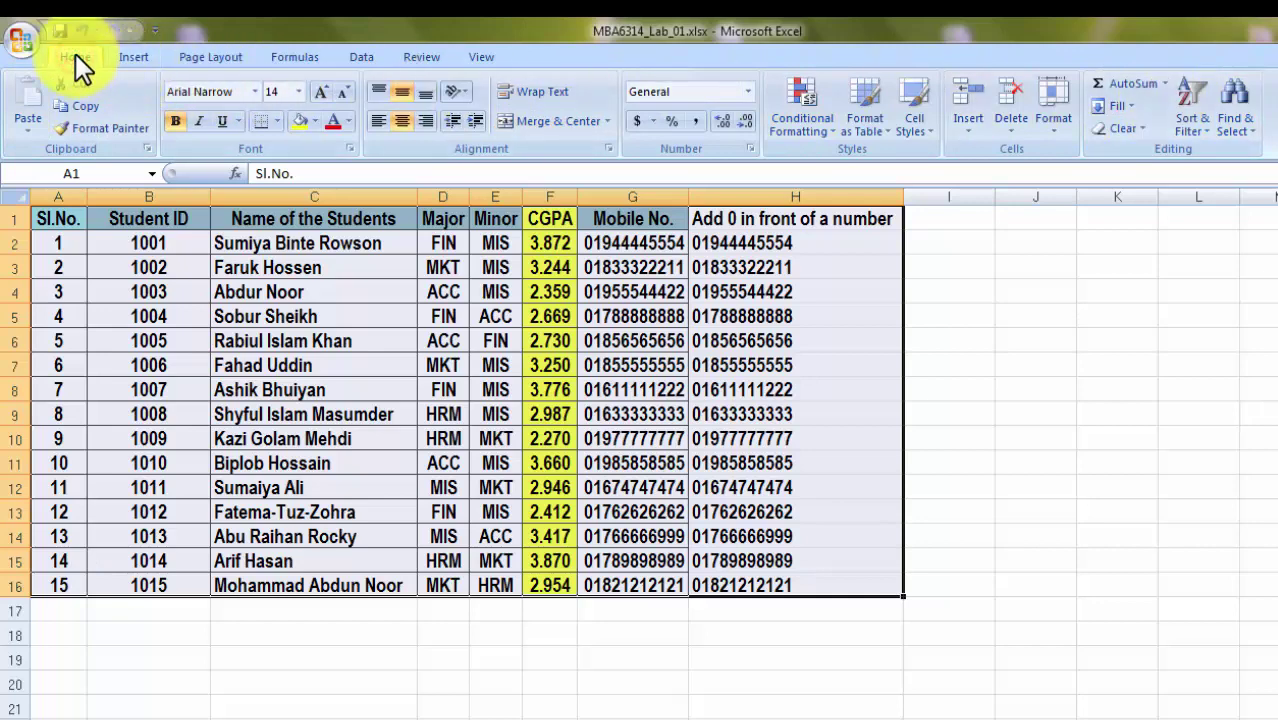
click(131, 55)
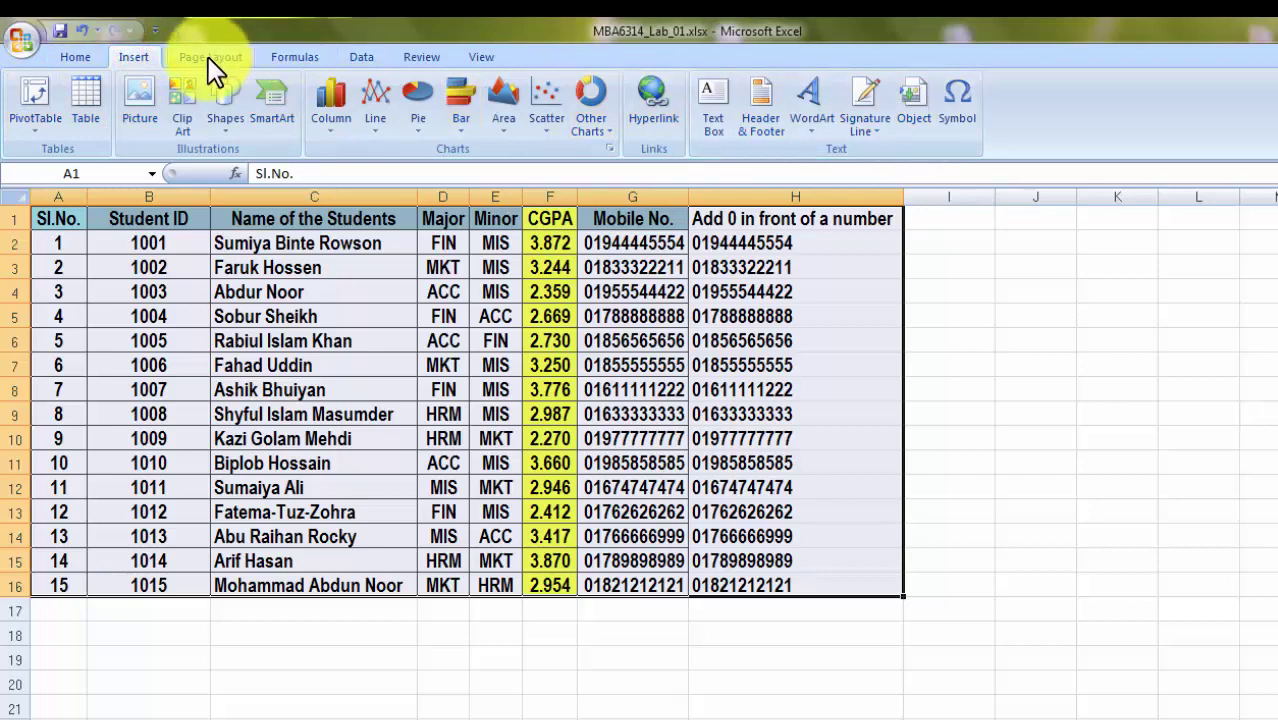
click(477, 58)
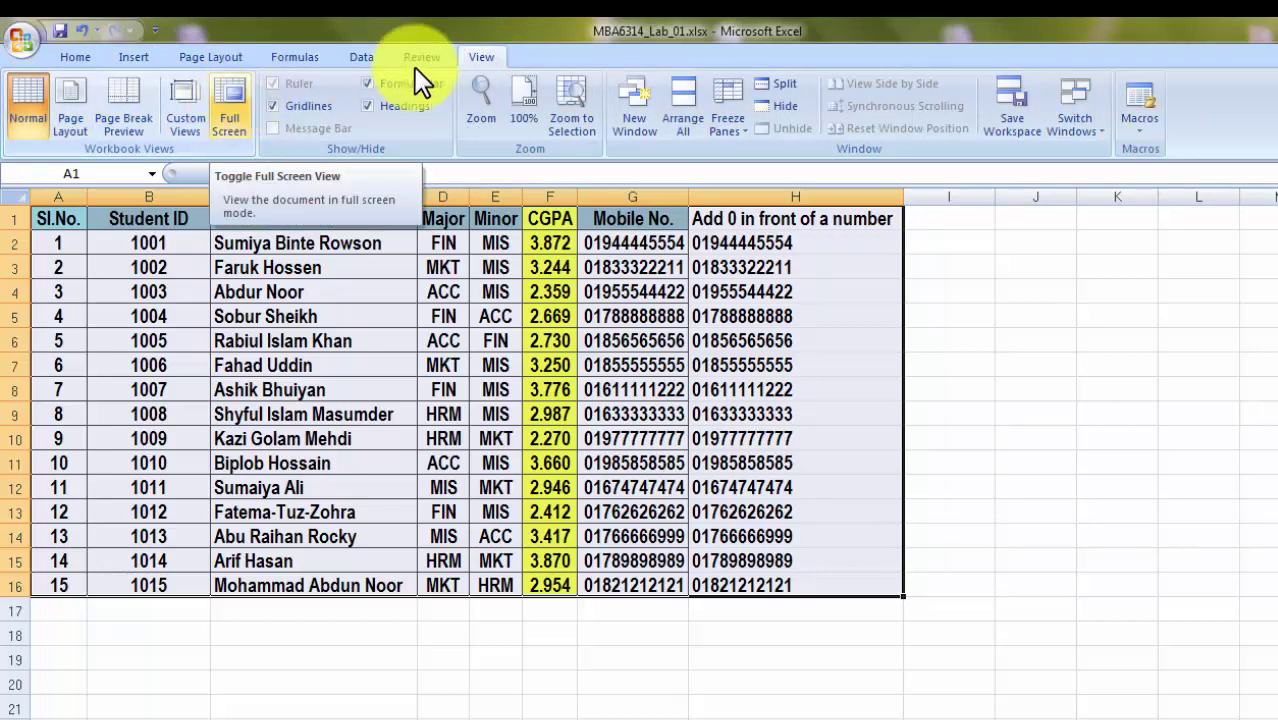
click(76, 56)
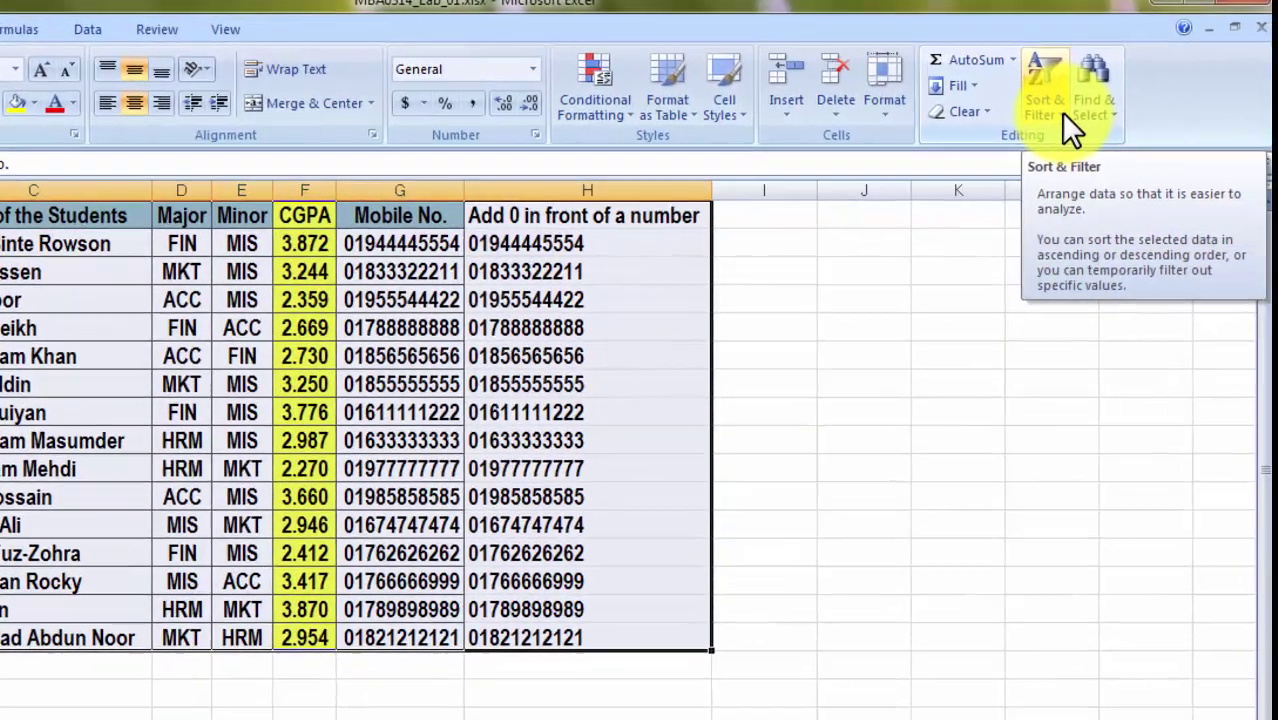
click(1157, 137)
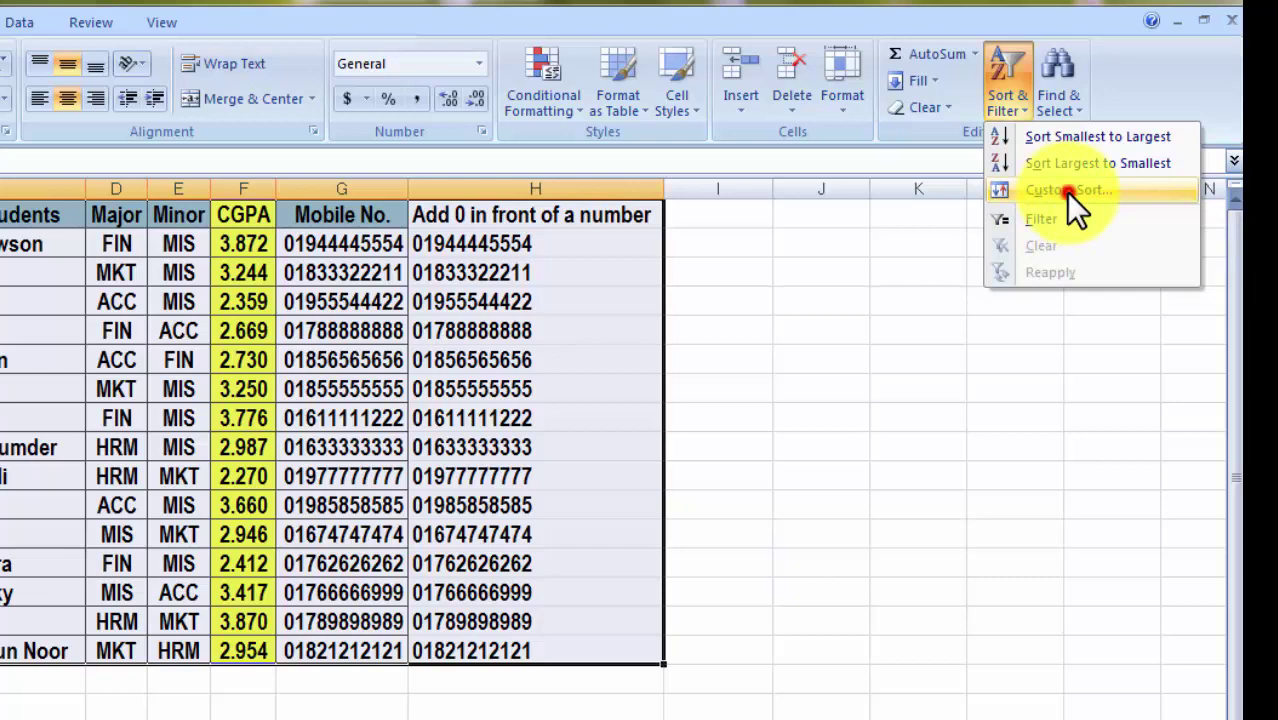
click(1066, 190)
drag(816, 295, 723, 23)
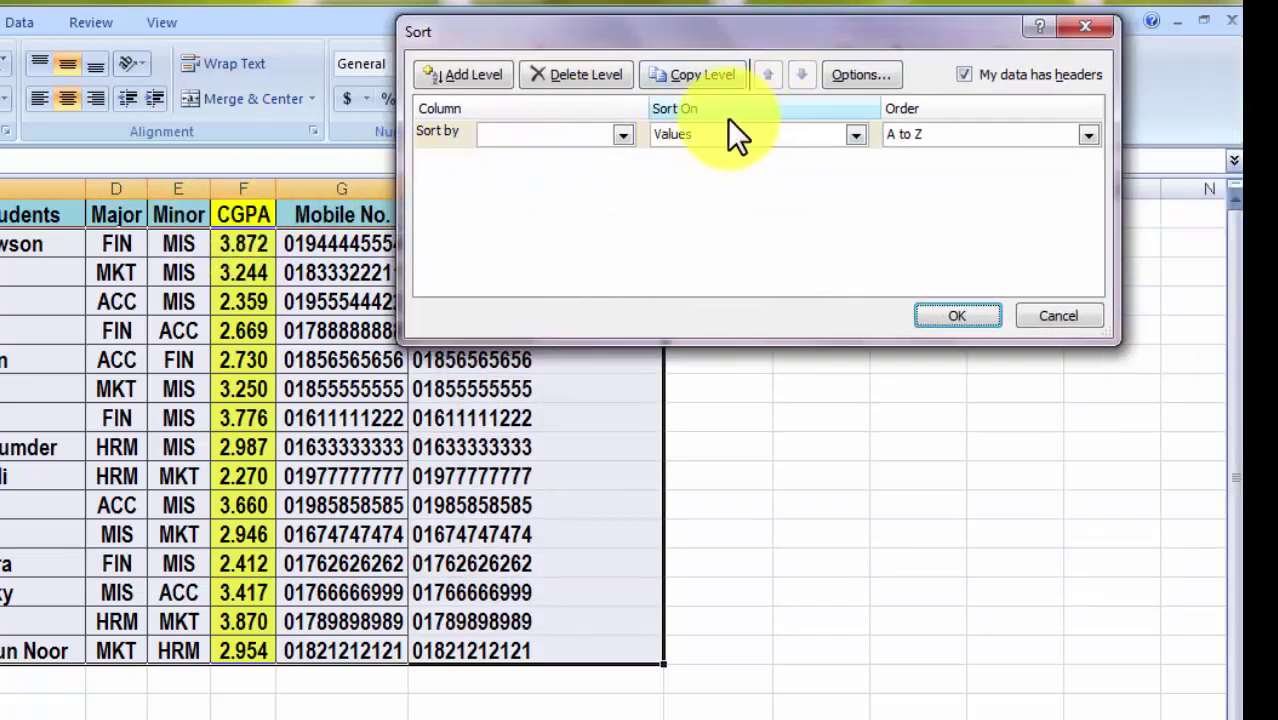
click(618, 134)
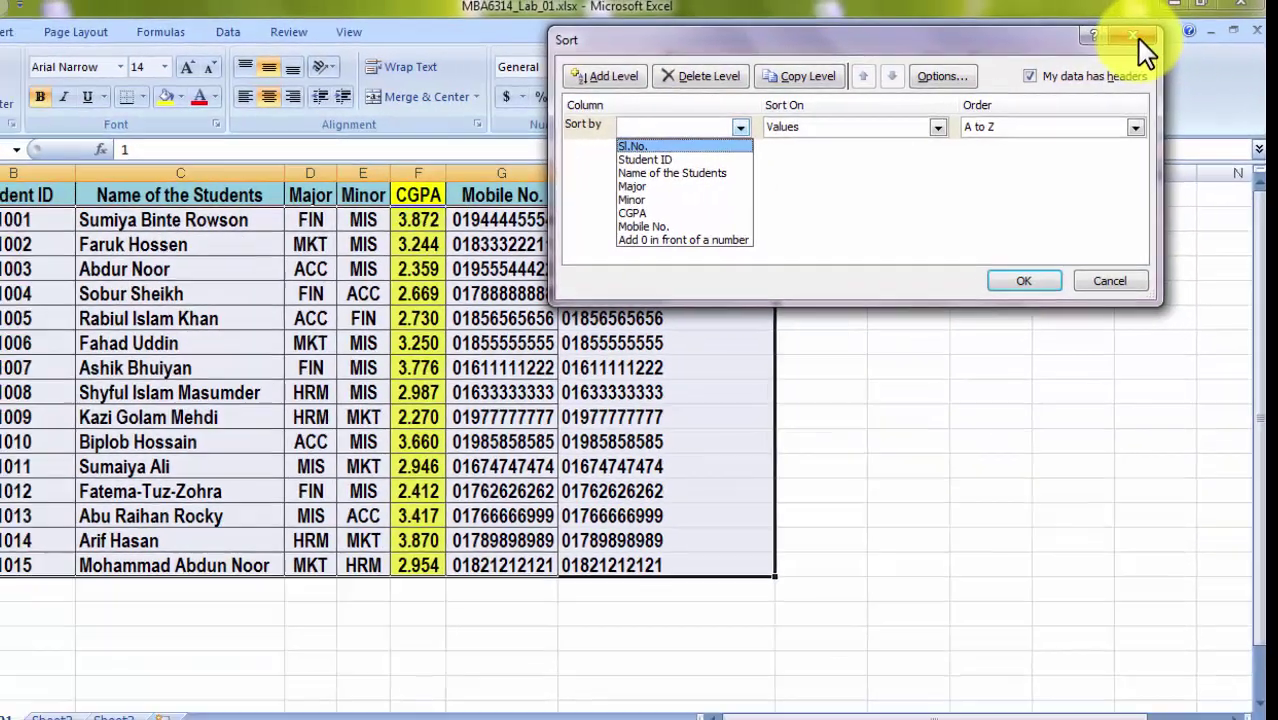
click(516, 134)
Select the data rows from A2 and preview the Custom Sort column list, then cancel.
click(1150, 38)
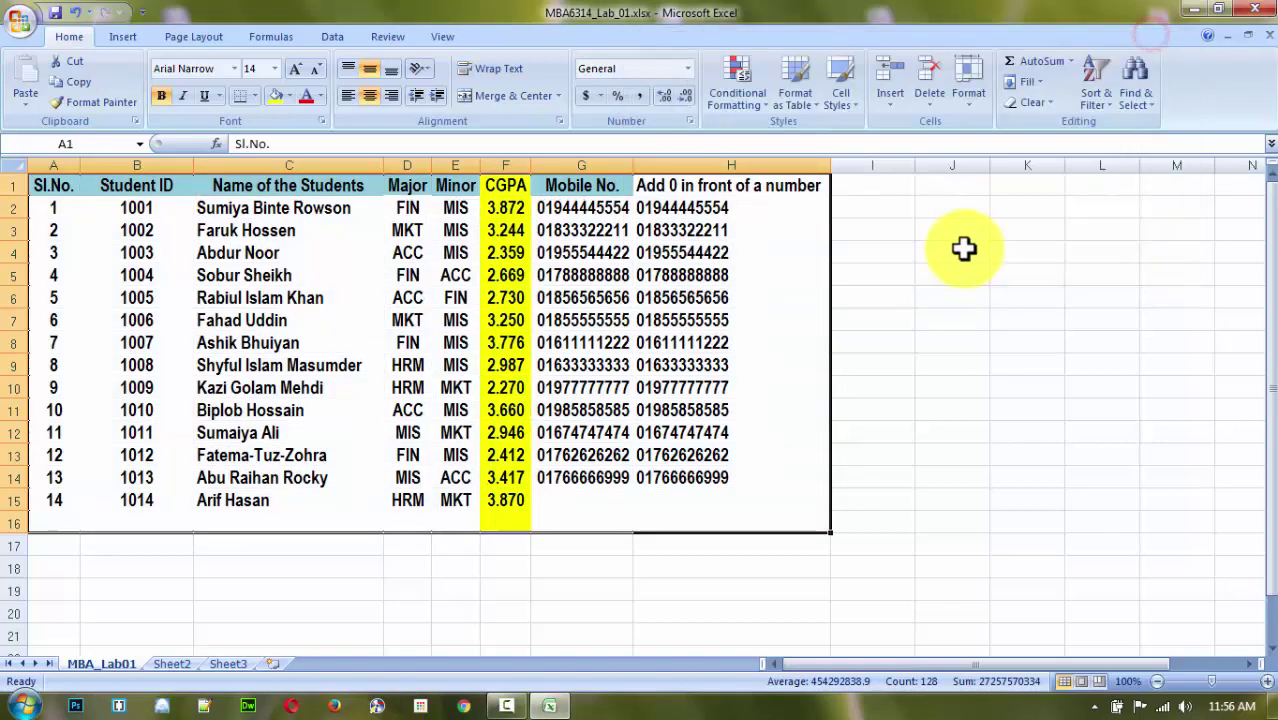
click(966, 248)
drag(37, 208, 685, 520)
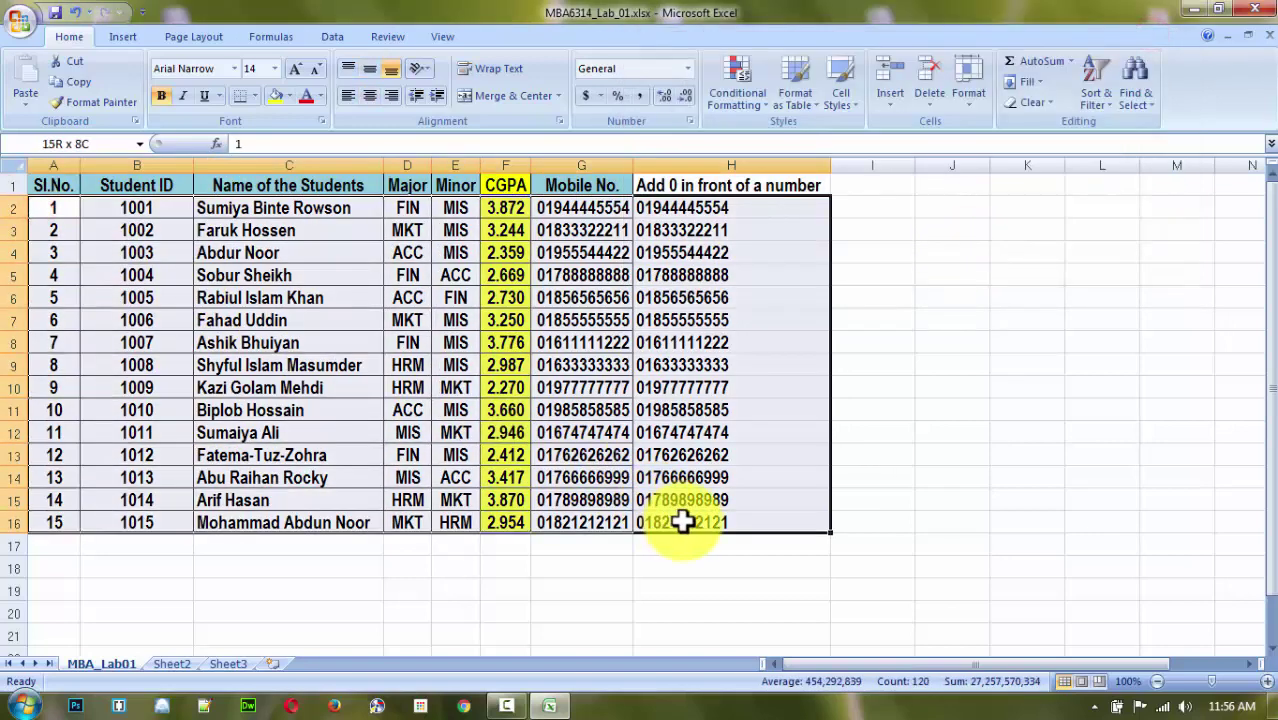
click(1096, 97)
click(1134, 168)
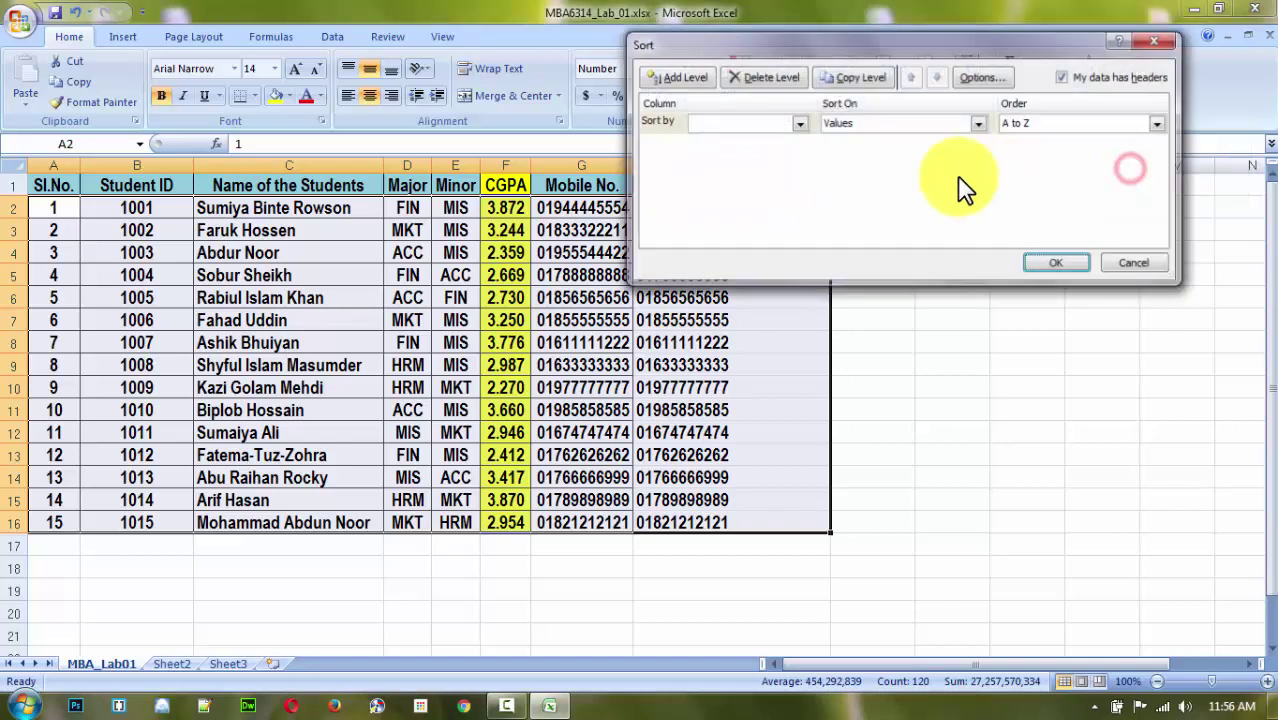
click(799, 123)
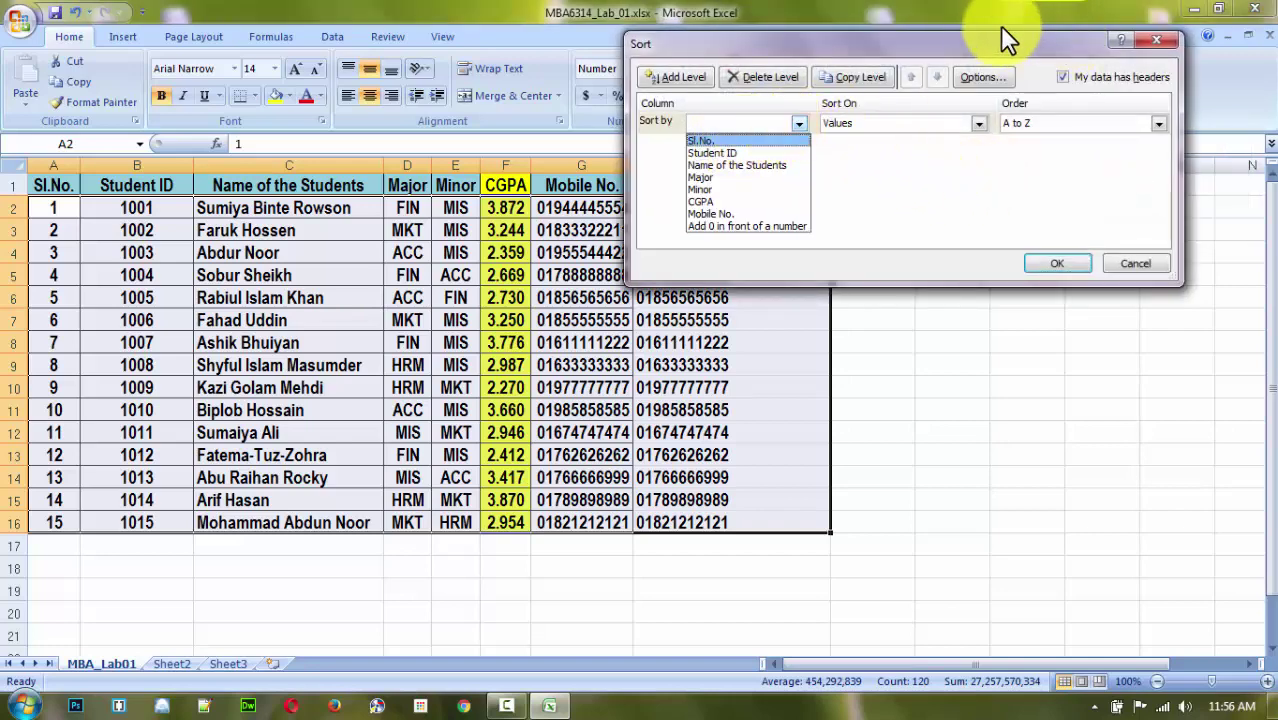
click(1028, 205)
drag(1021, 51, 981, 215)
click(1118, 216)
Select data rows A2:H16 and reopen Custom Sort to view the sort-by columns.
click(1047, 238)
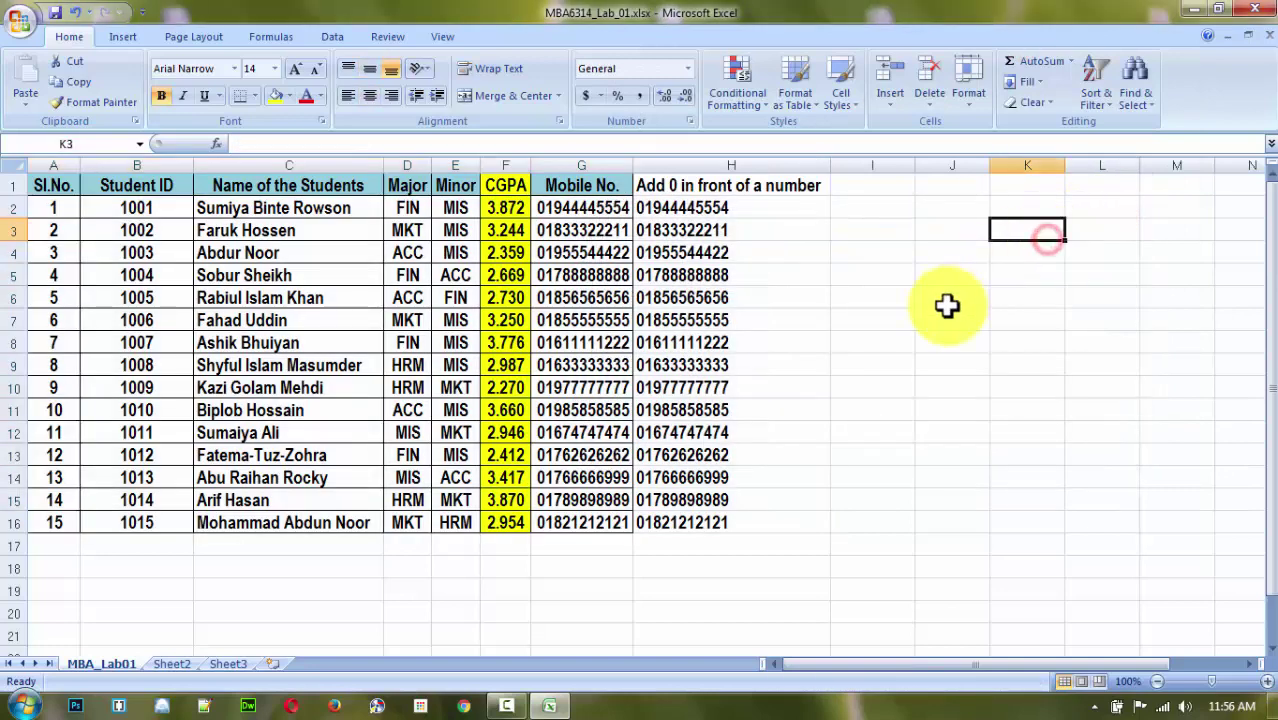
click(944, 298)
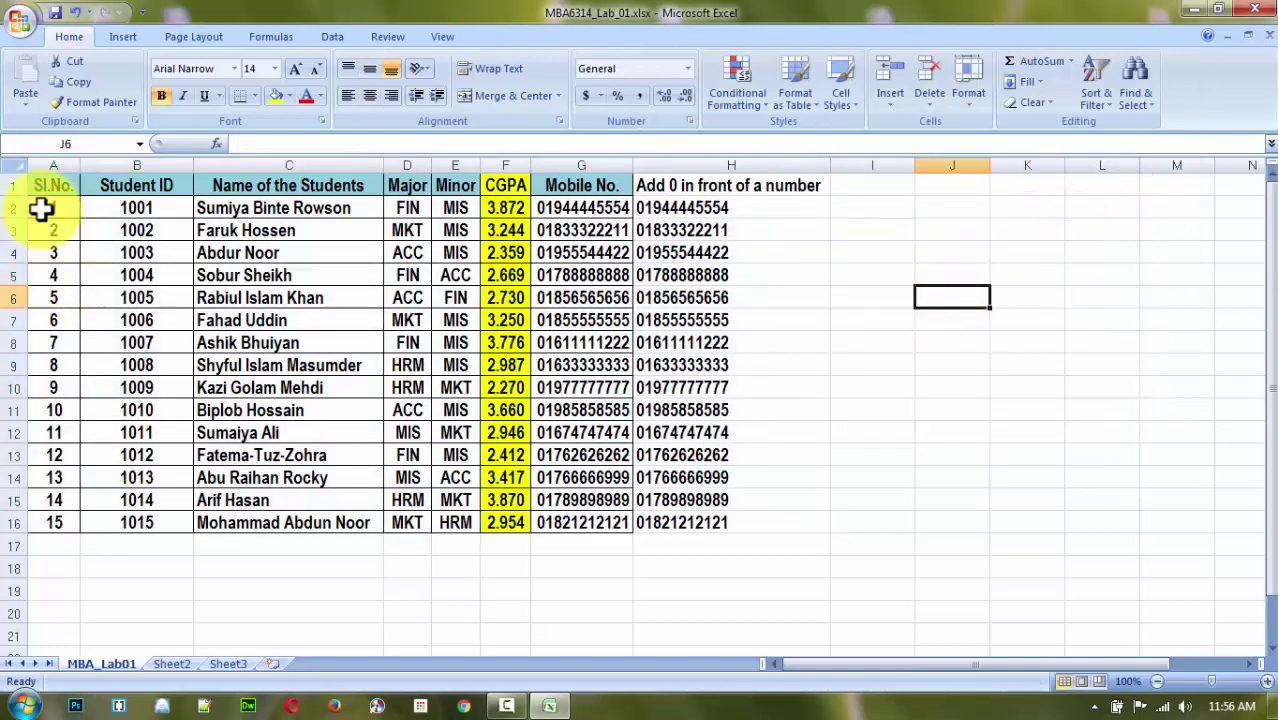
drag(44, 210, 724, 532)
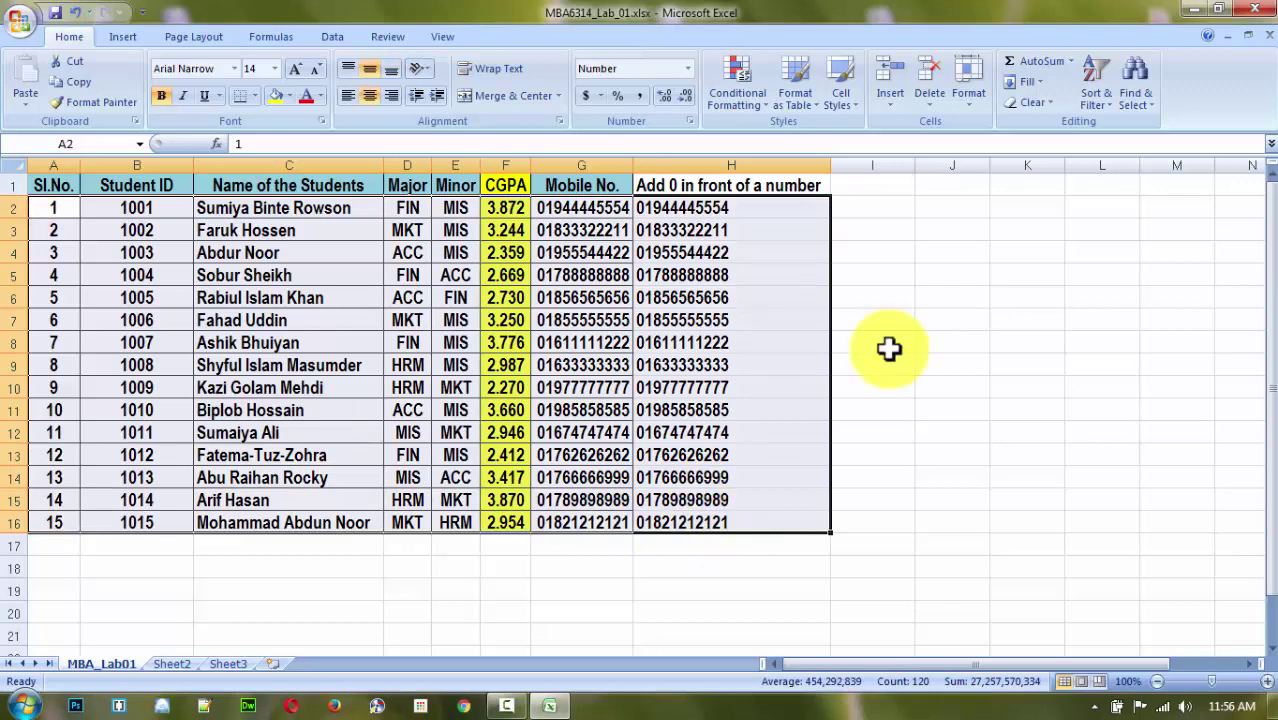
click(1100, 112)
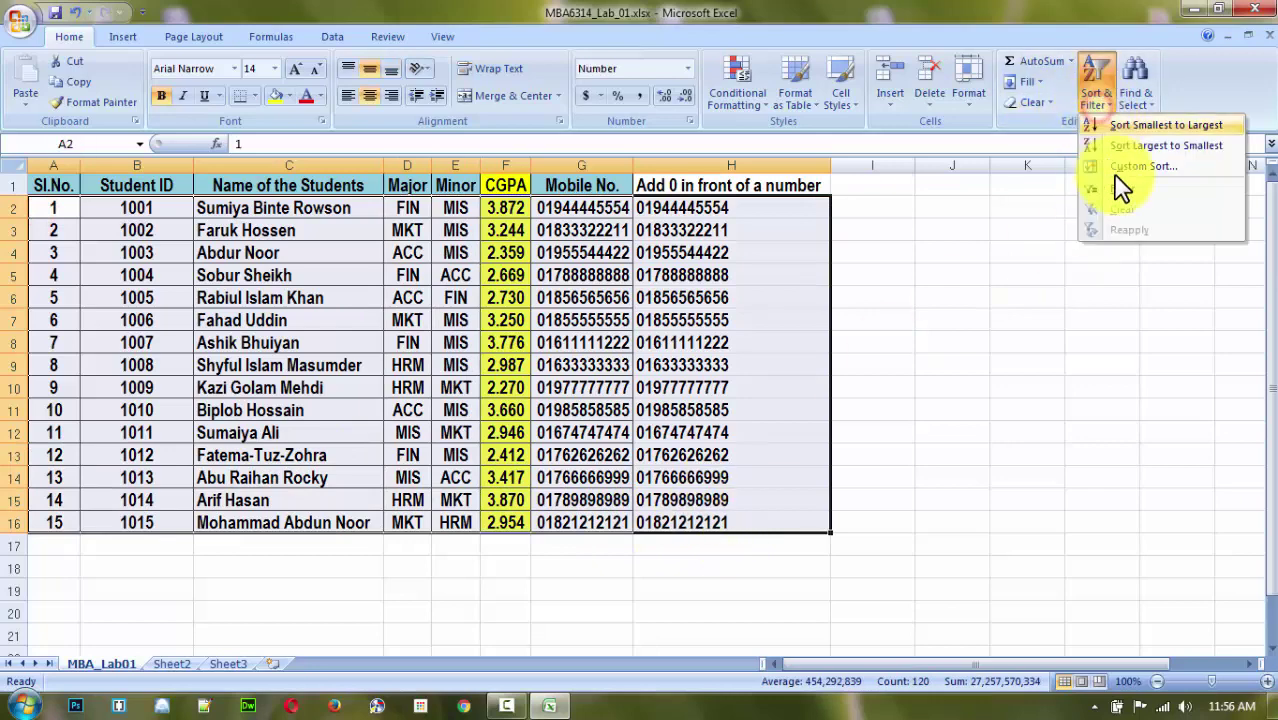
click(1125, 175)
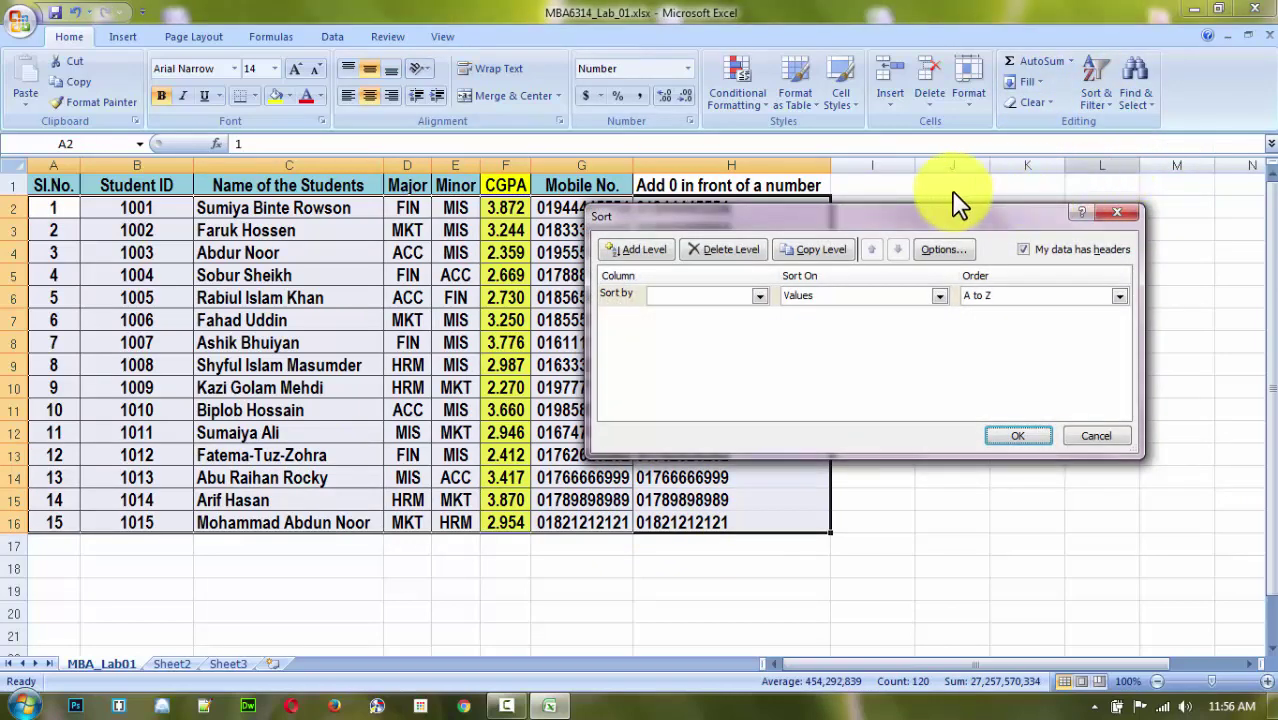
drag(956, 210, 1020, 125)
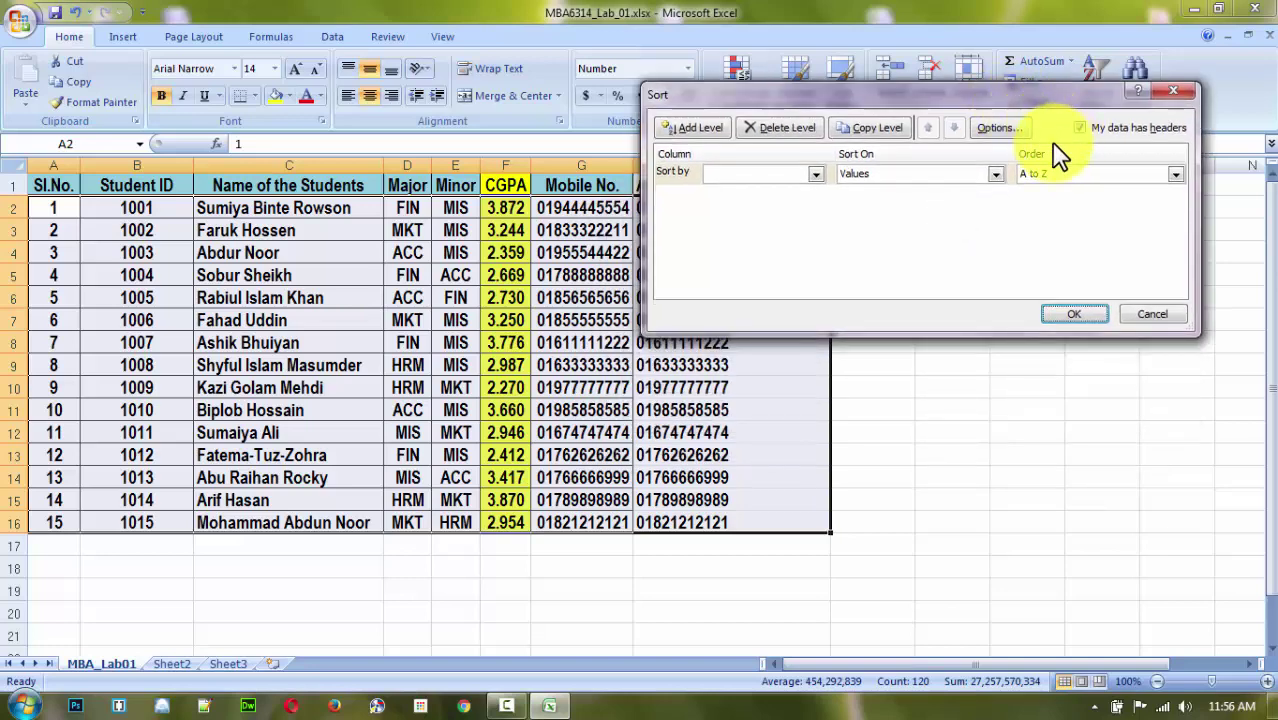
click(816, 174)
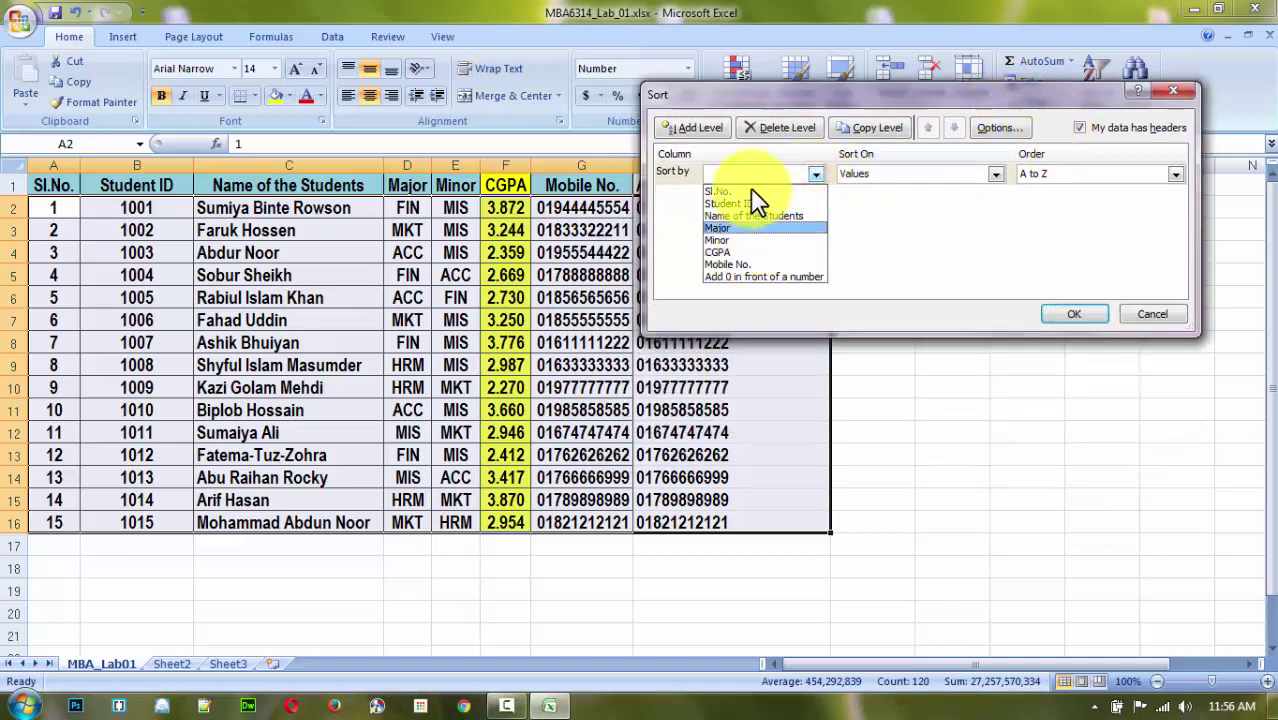
click(1040, 86)
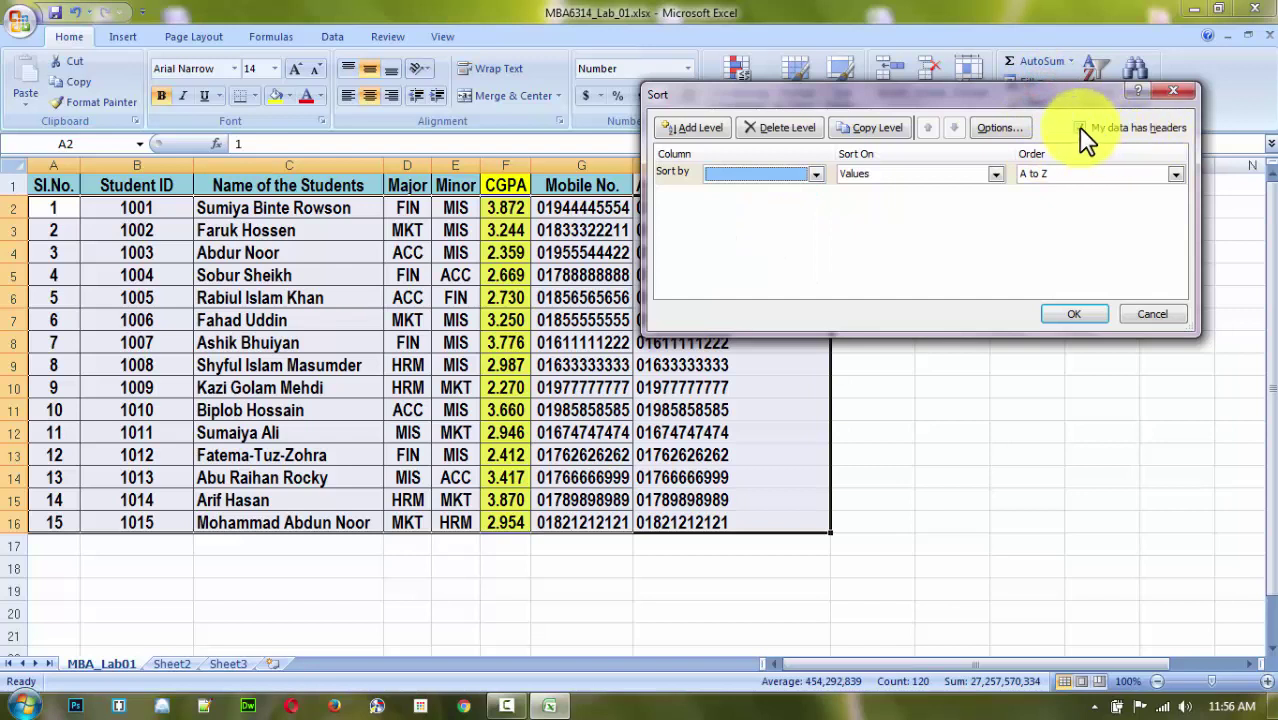
Toggle 'My data has headers' off and on to compare column names, then cancel.
click(1080, 128)
click(816, 175)
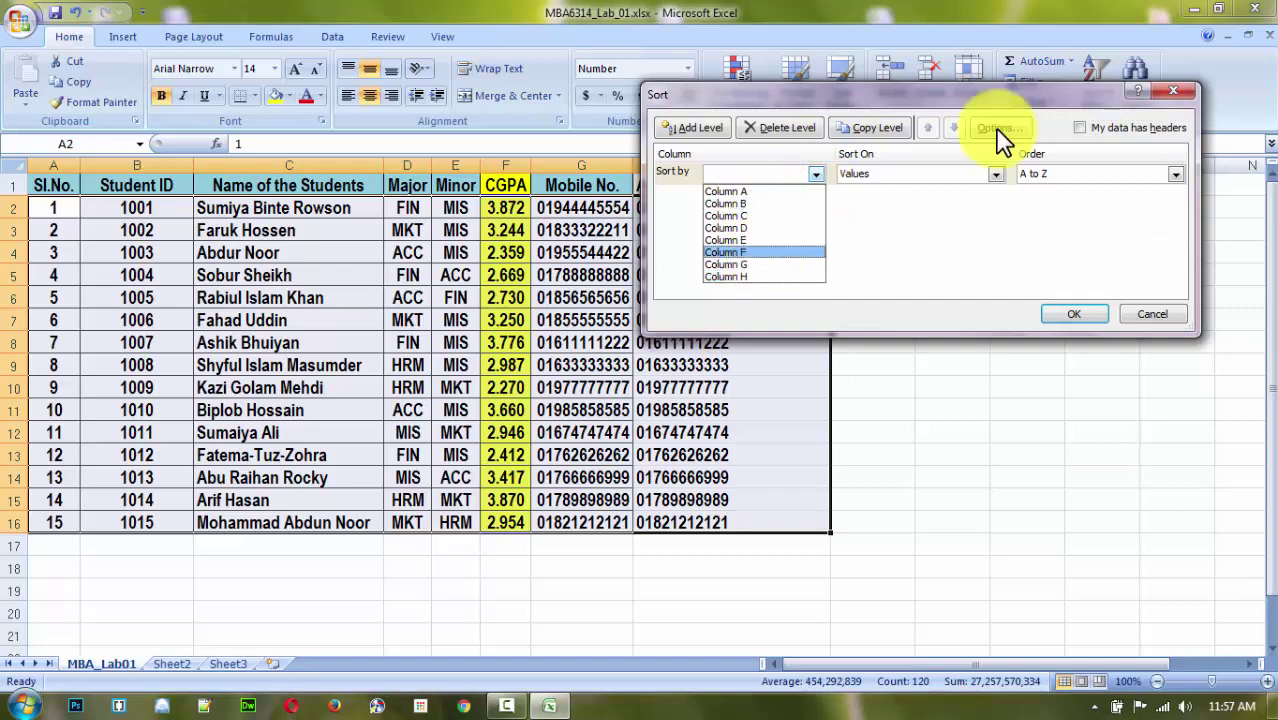
click(1080, 128)
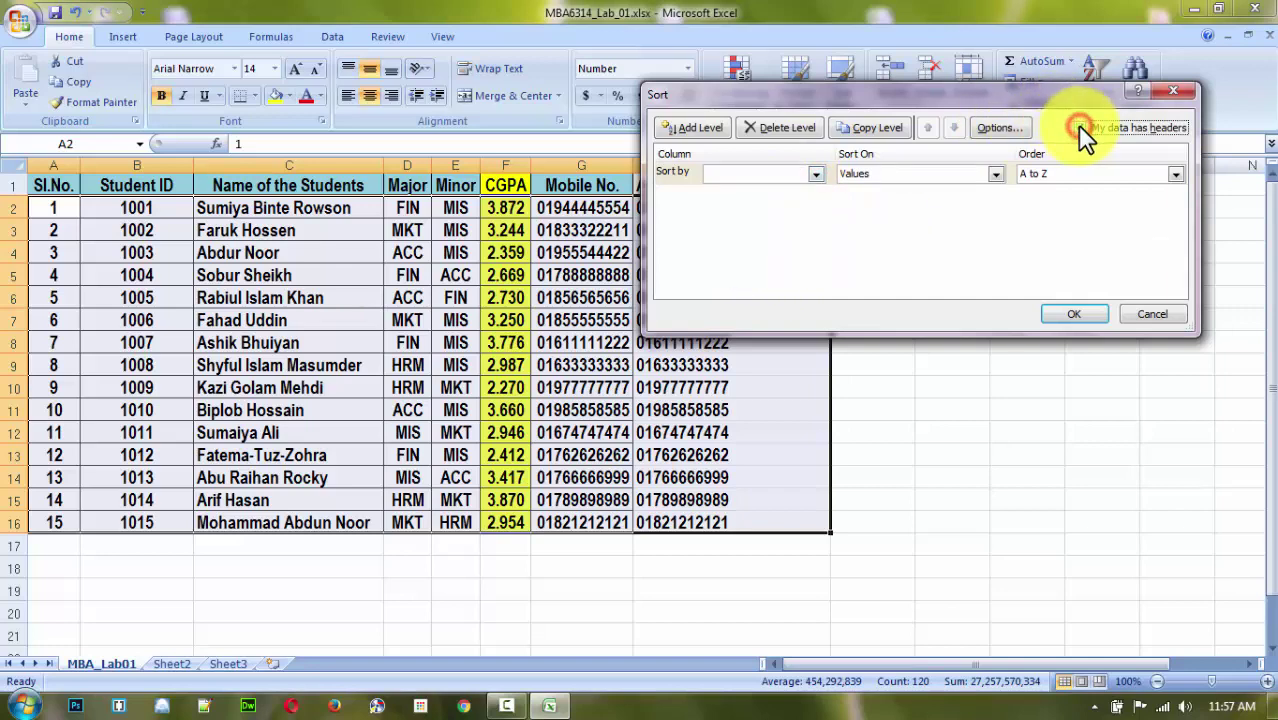
click(808, 175)
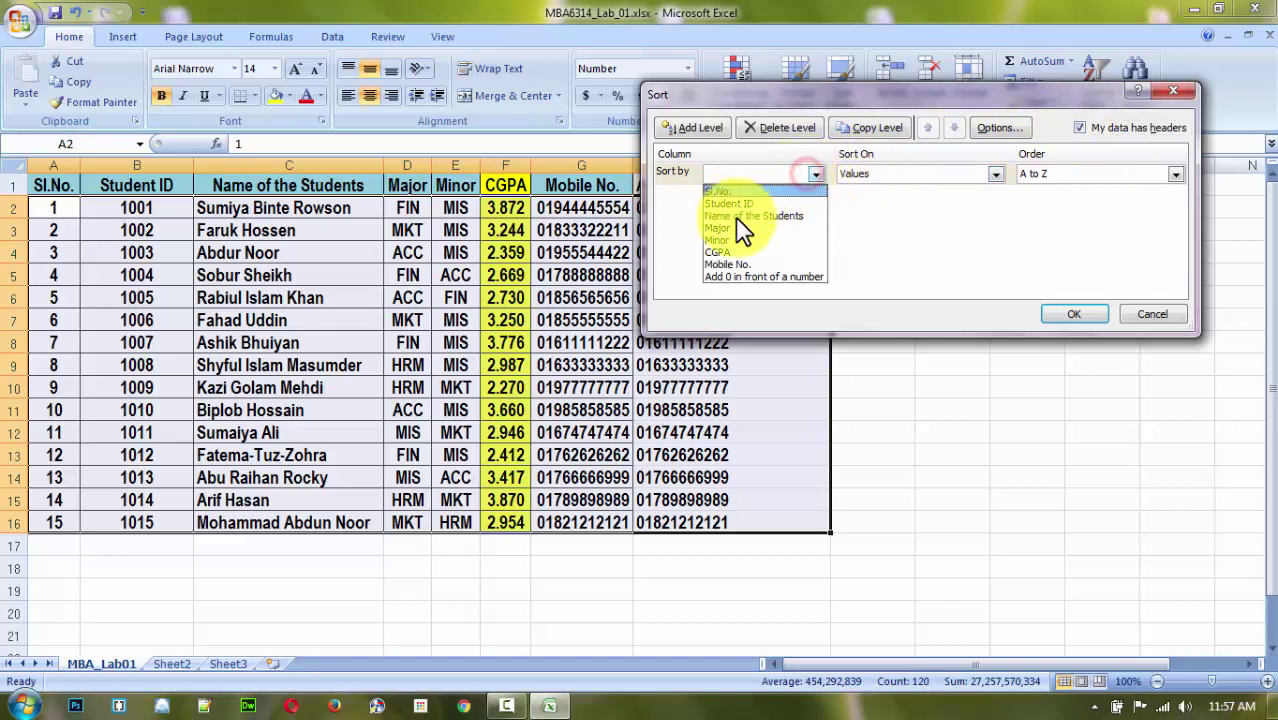
click(1152, 314)
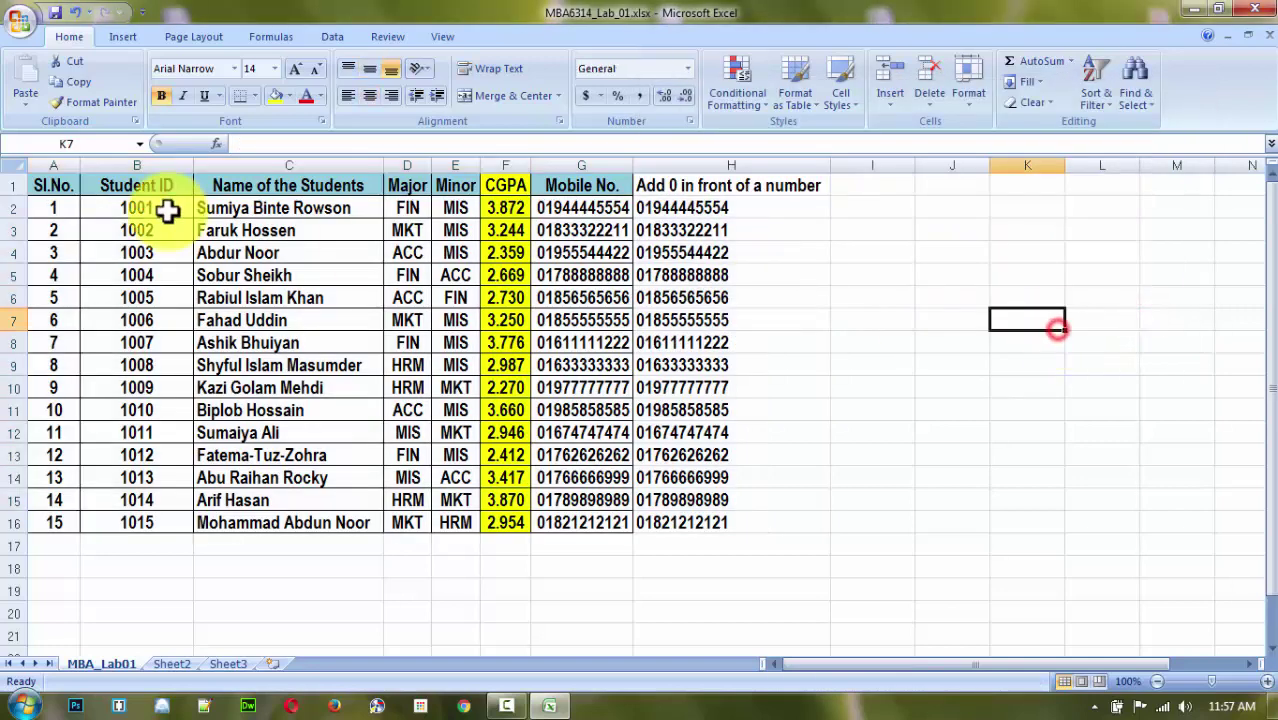
Select A1:H16, open Custom Sort and tick 'My data has headers'.
drag(48, 183, 792, 525)
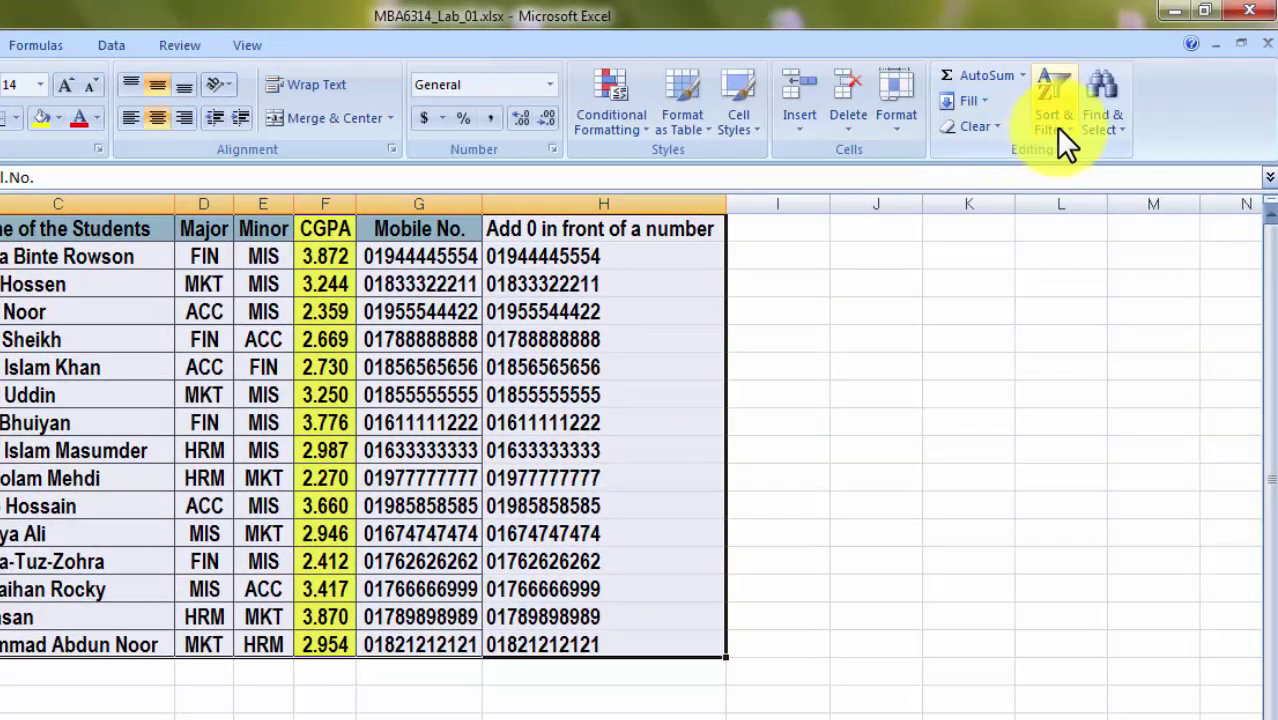
click(1080, 112)
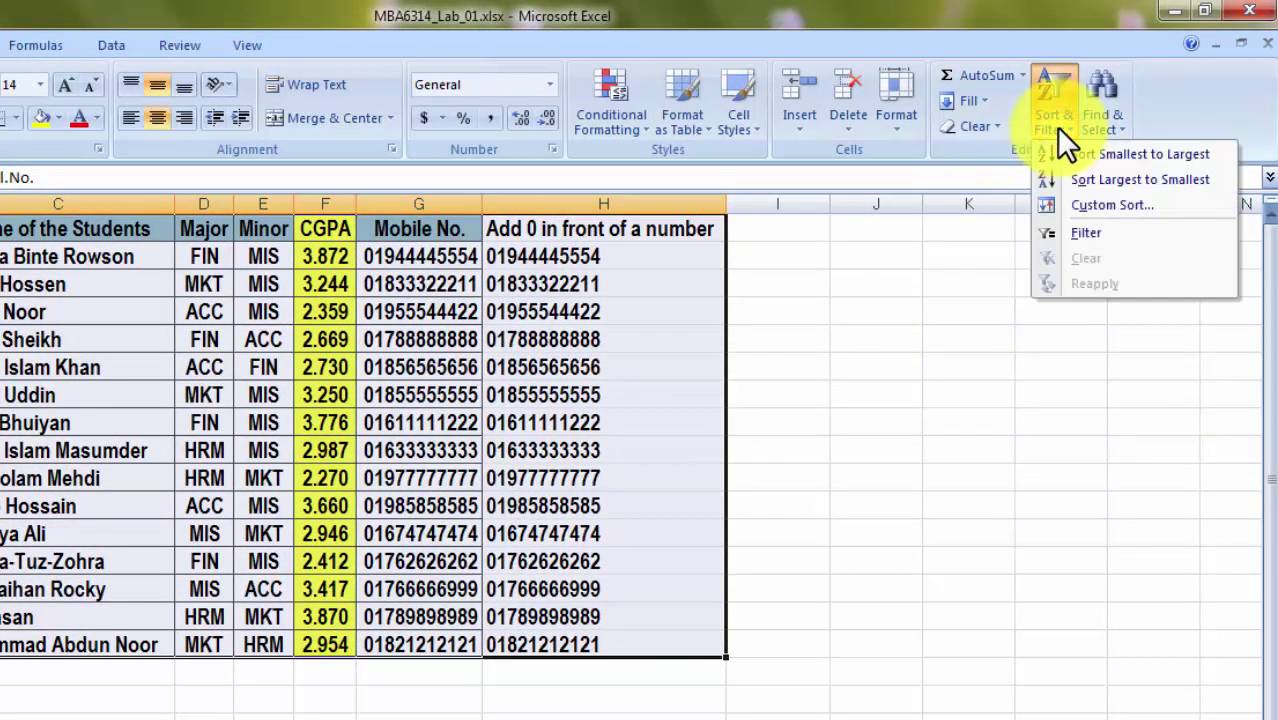
click(1081, 204)
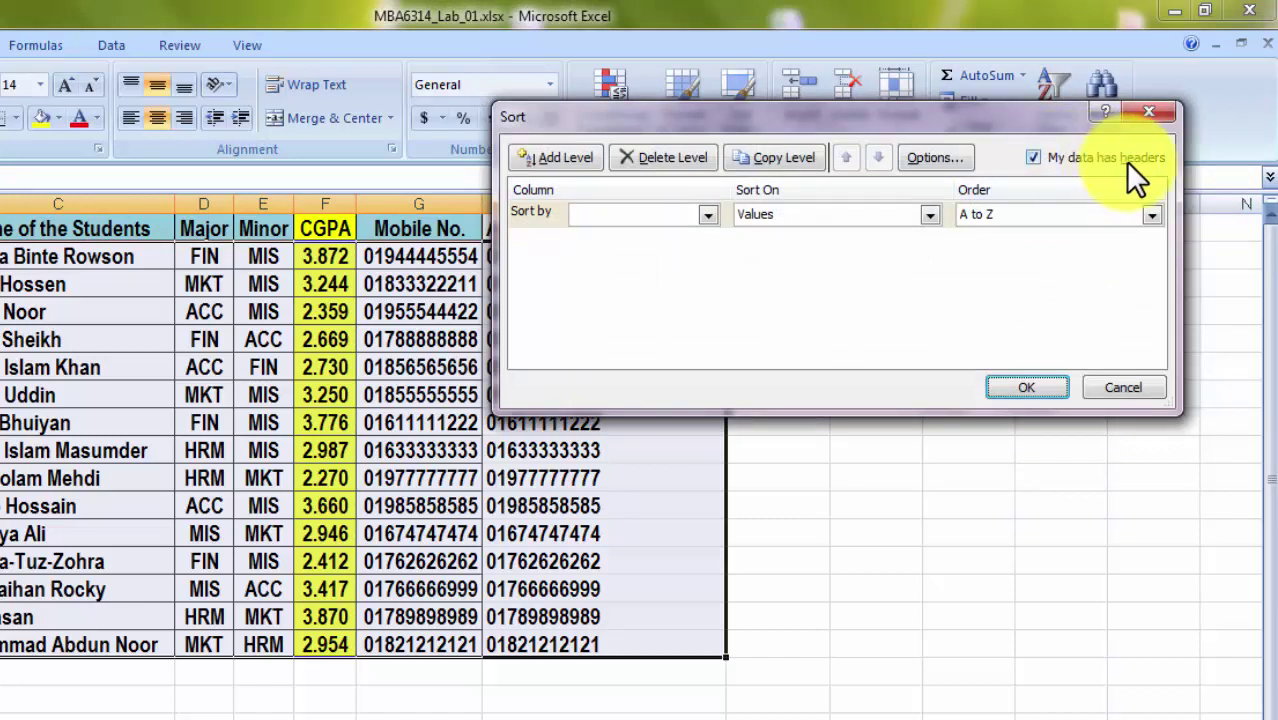
click(1033, 158)
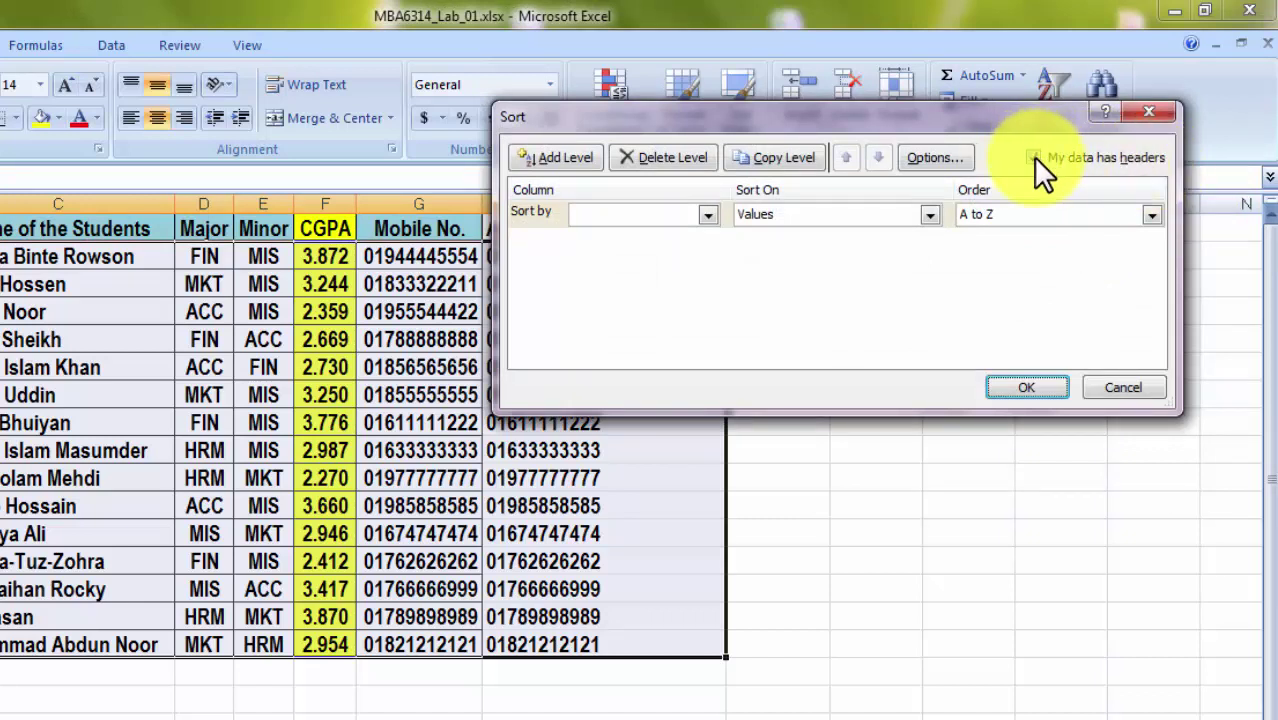
click(704, 215)
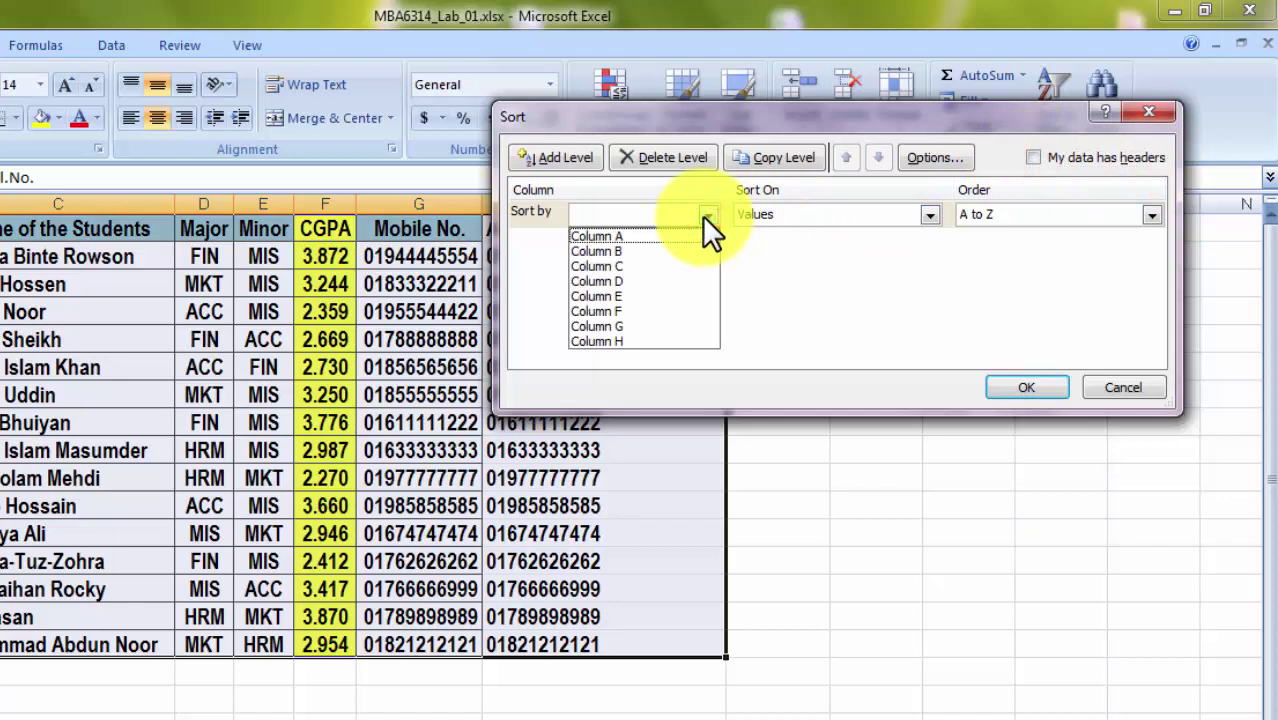
click(704, 215)
click(1033, 157)
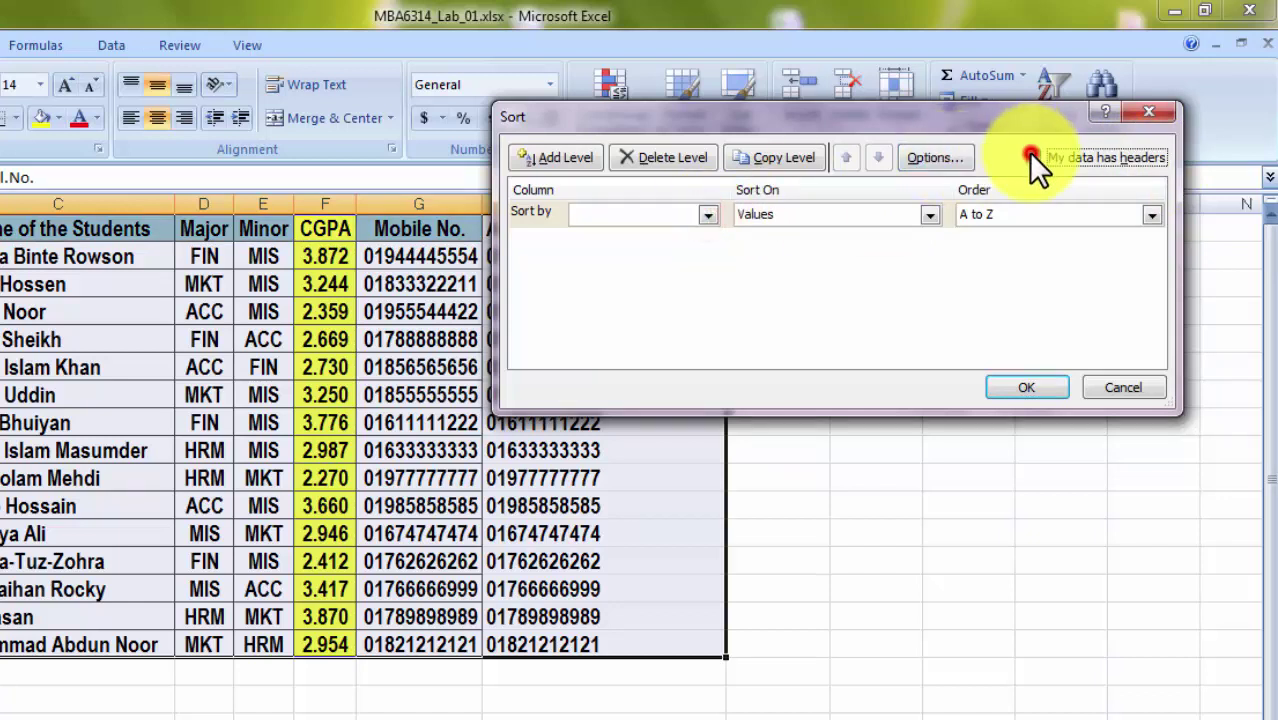
Sort the table by CGPA, Smallest to Largest.
click(706, 216)
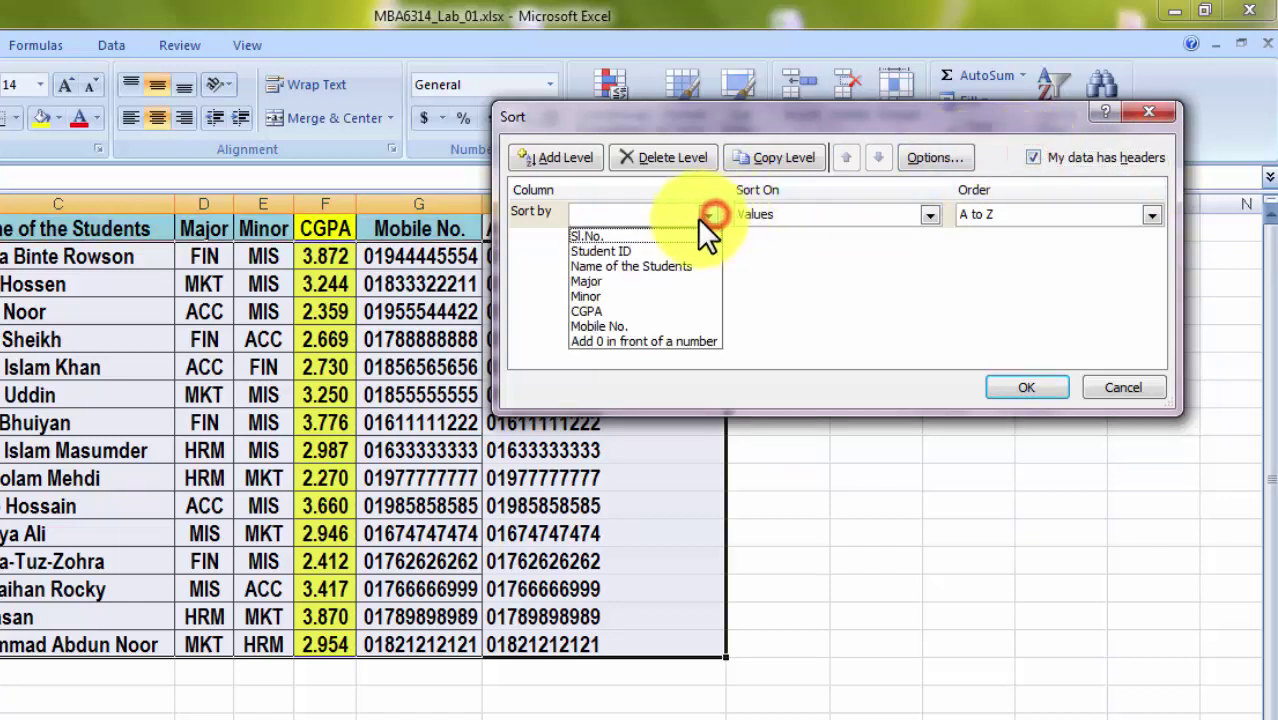
click(629, 310)
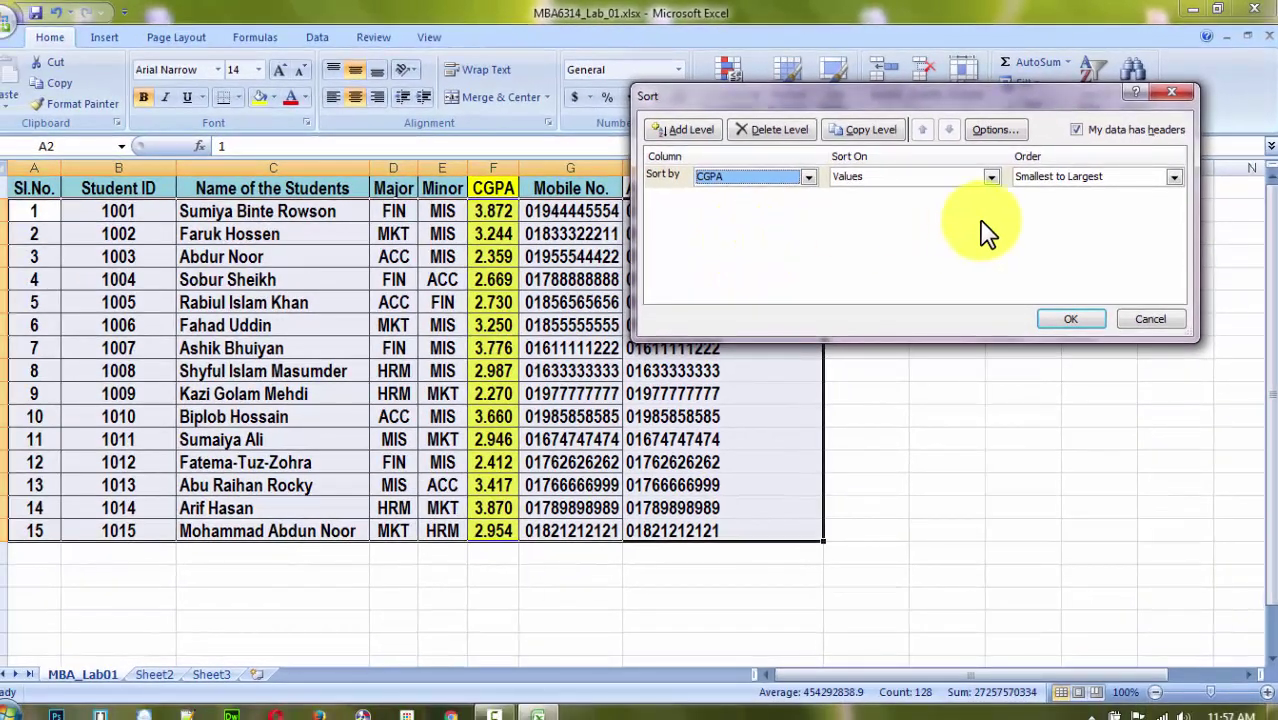
click(1053, 174)
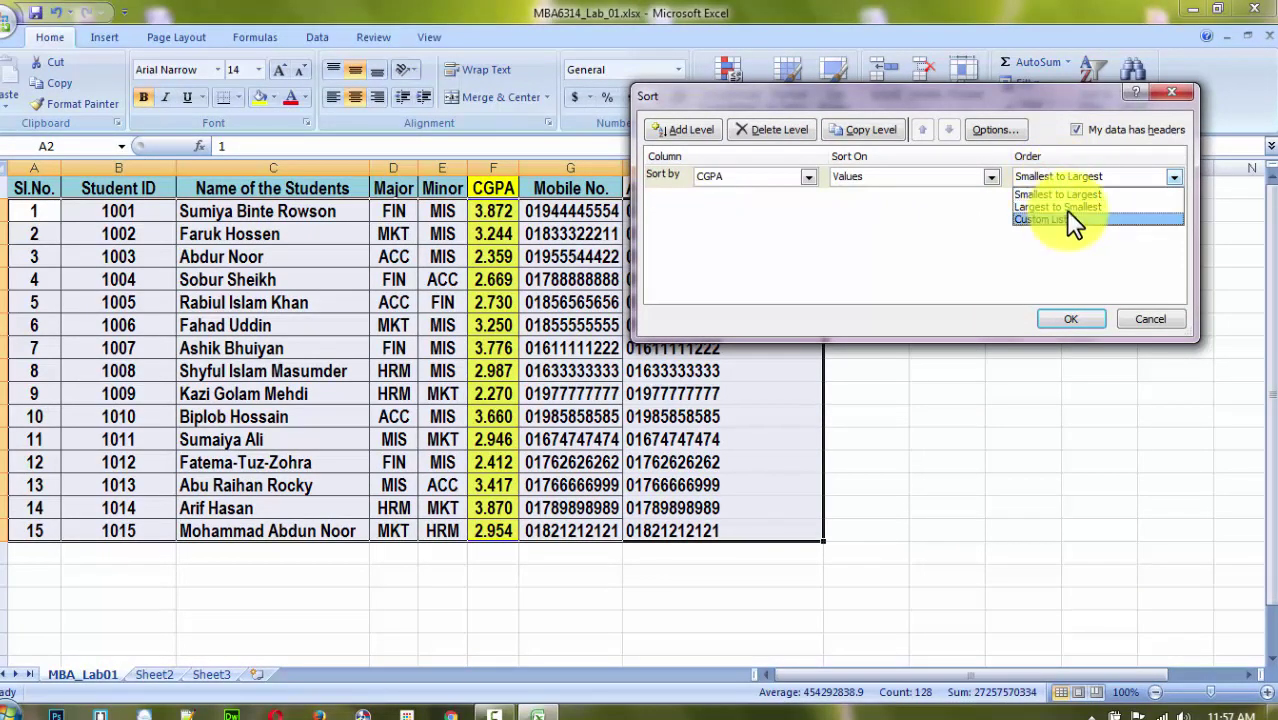
click(1067, 204)
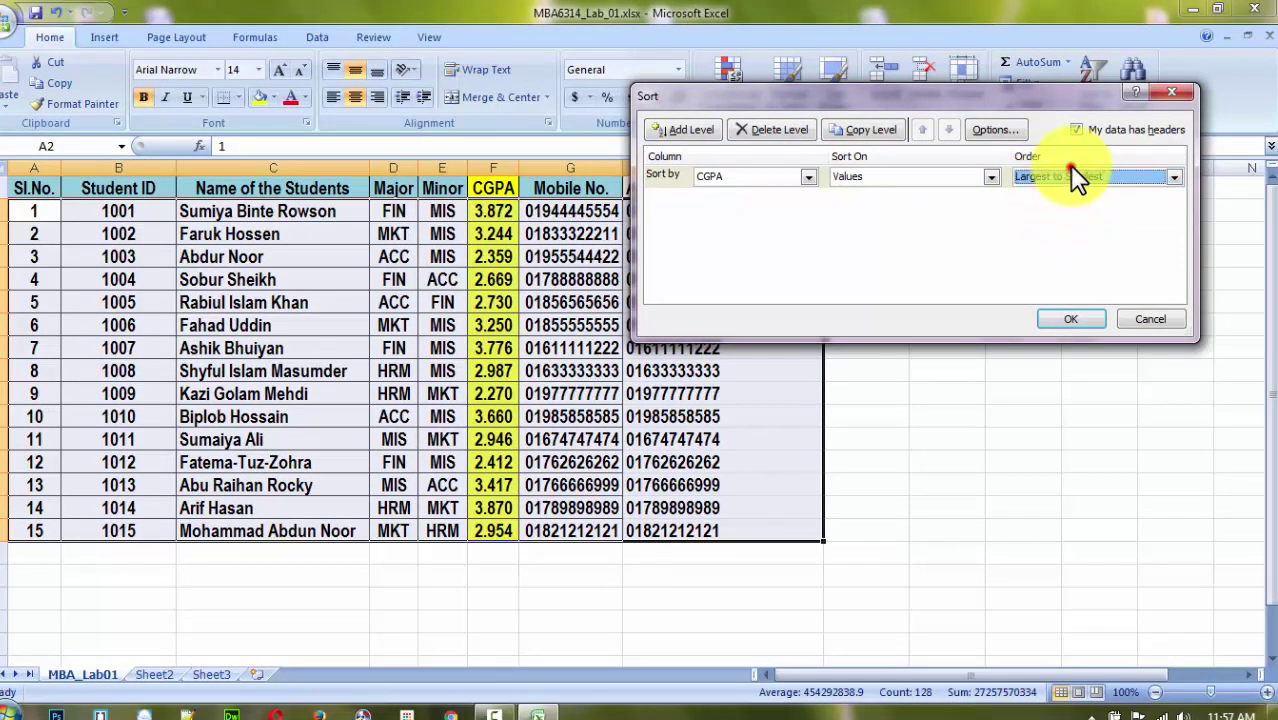
click(1069, 168)
click(1056, 191)
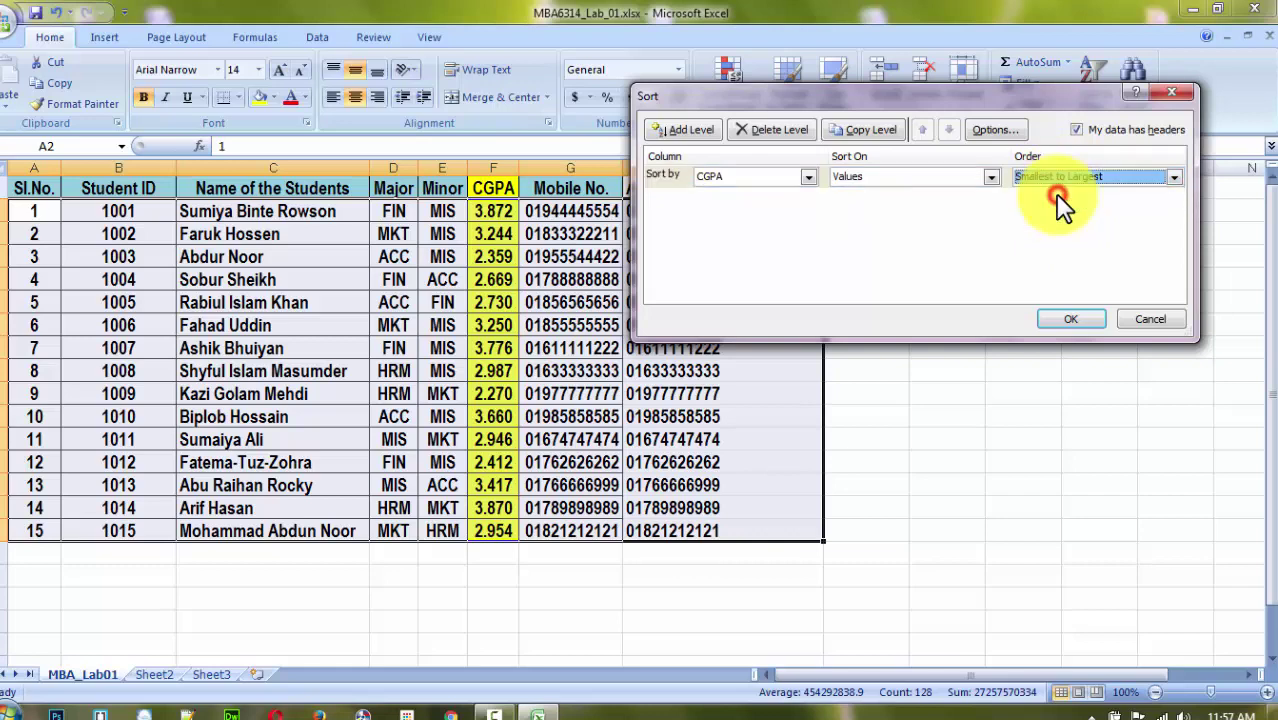
click(1068, 319)
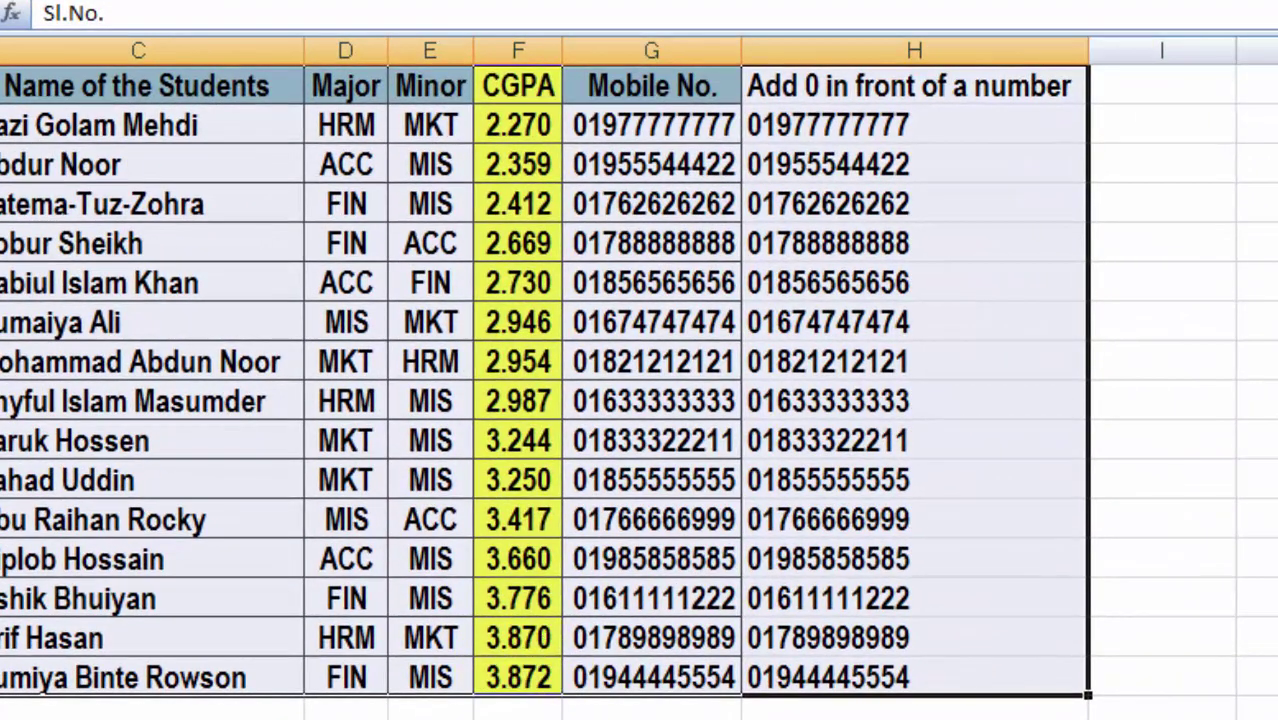
Re-sort table A1:H16 by CGPA with order Largest to Smallest.
click(1245, 591)
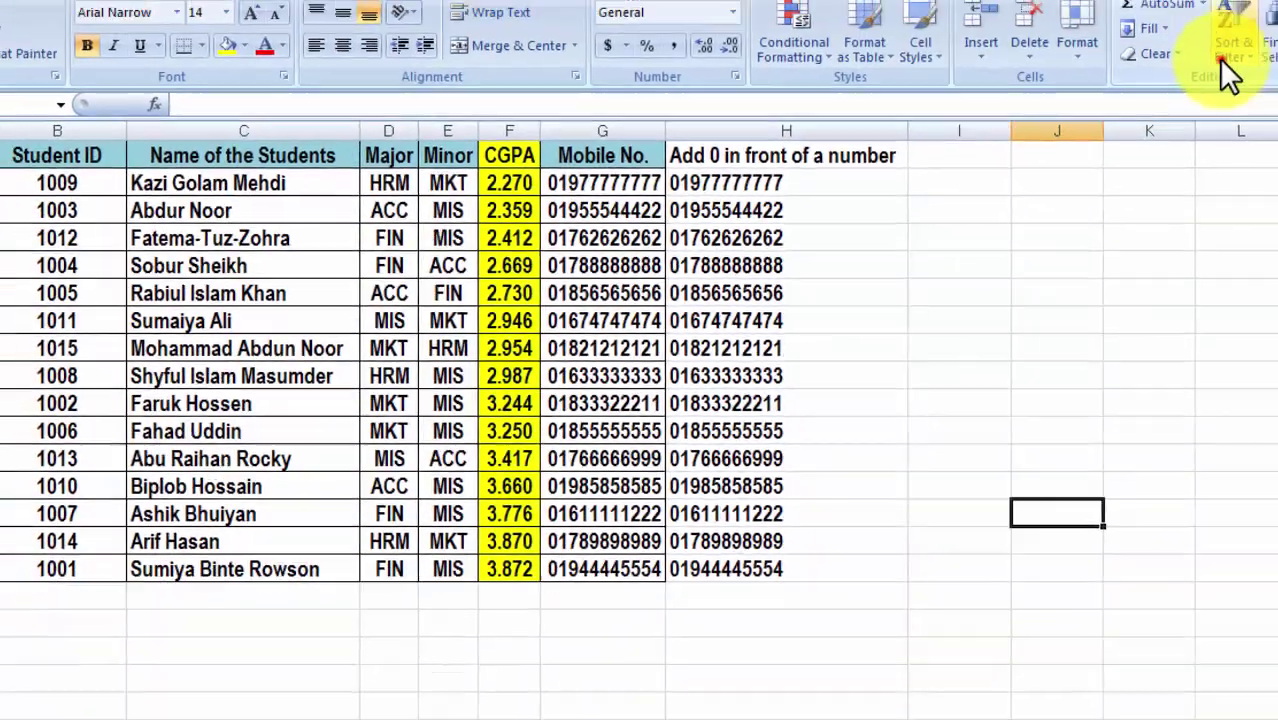
click(1096, 85)
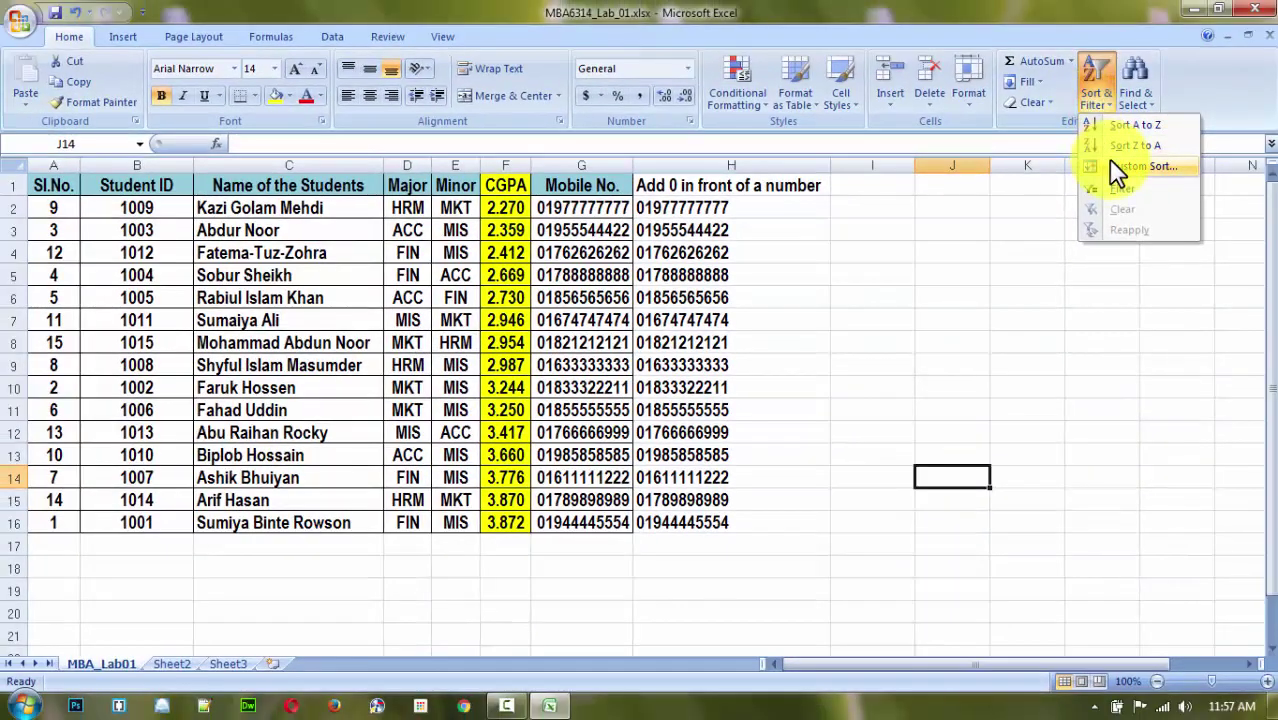
click(930, 359)
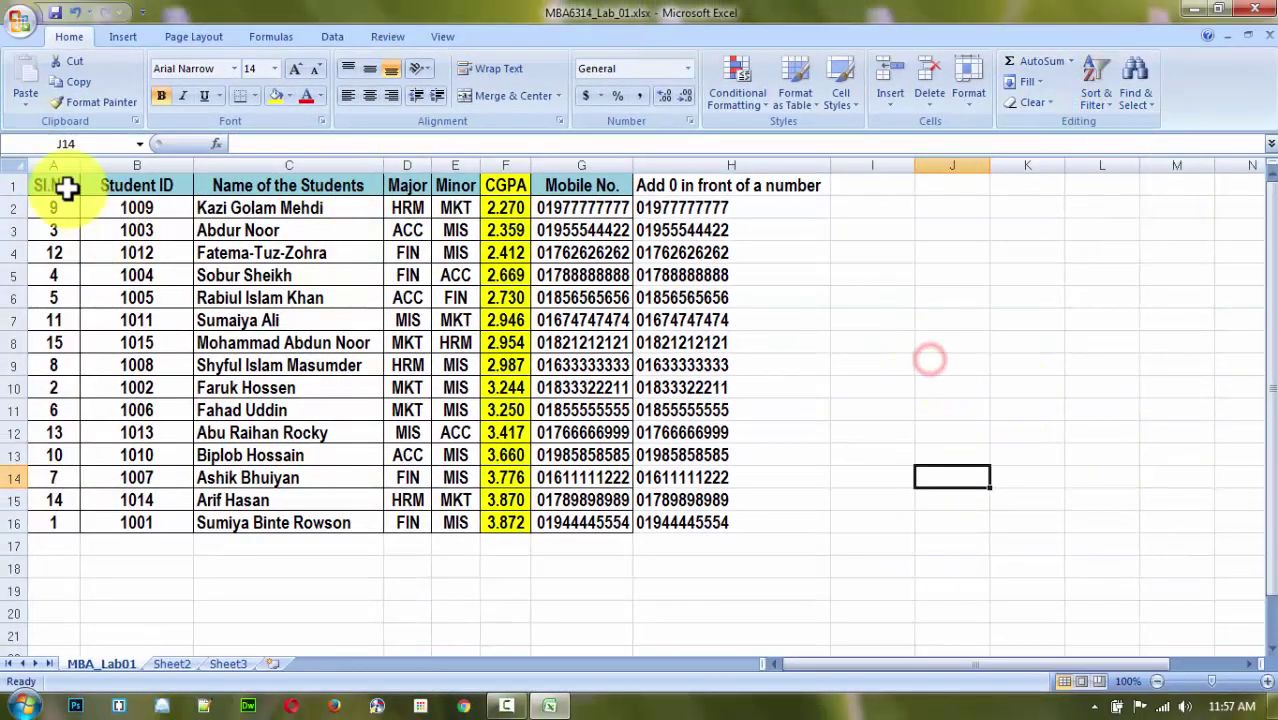
drag(66, 187, 773, 519)
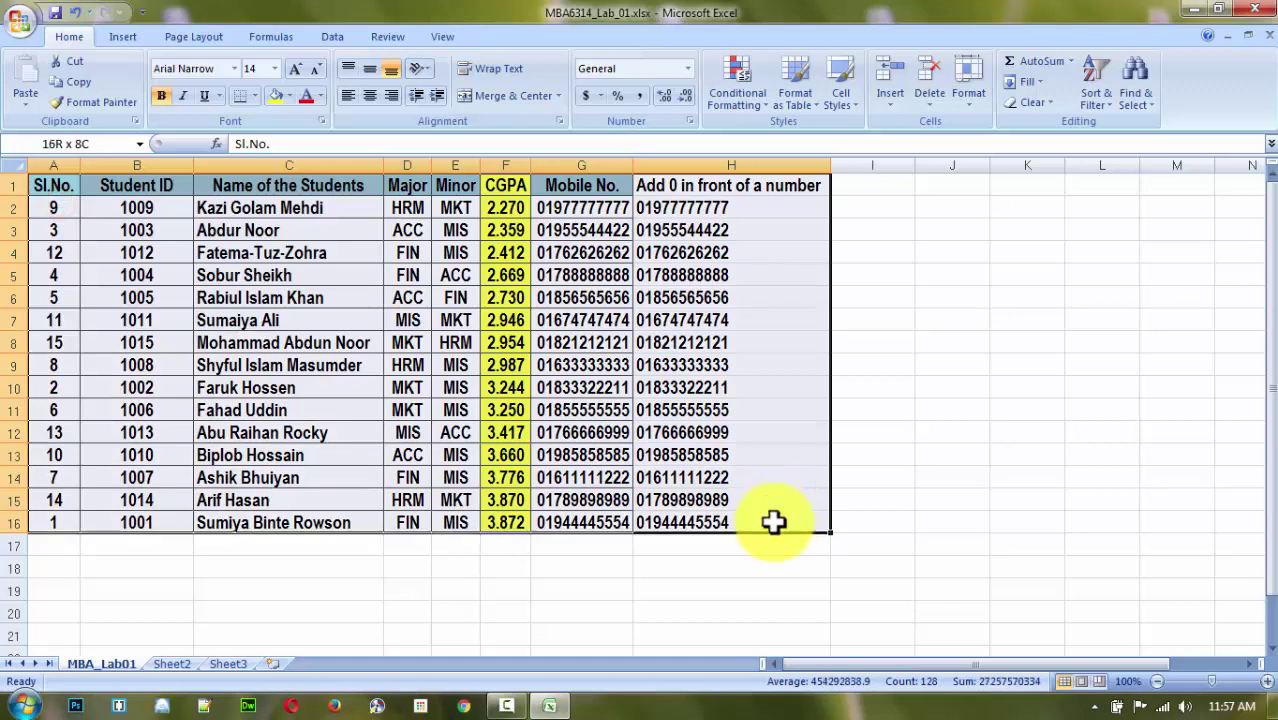
click(1100, 98)
click(1140, 185)
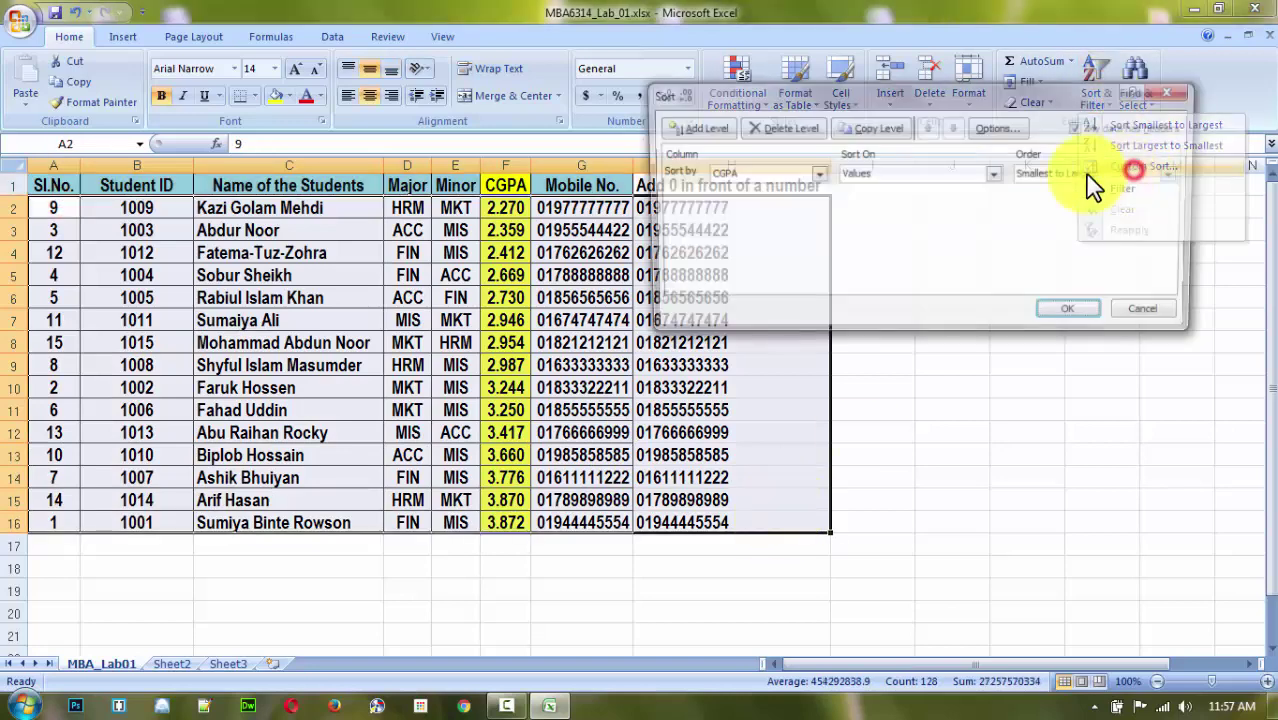
click(1035, 174)
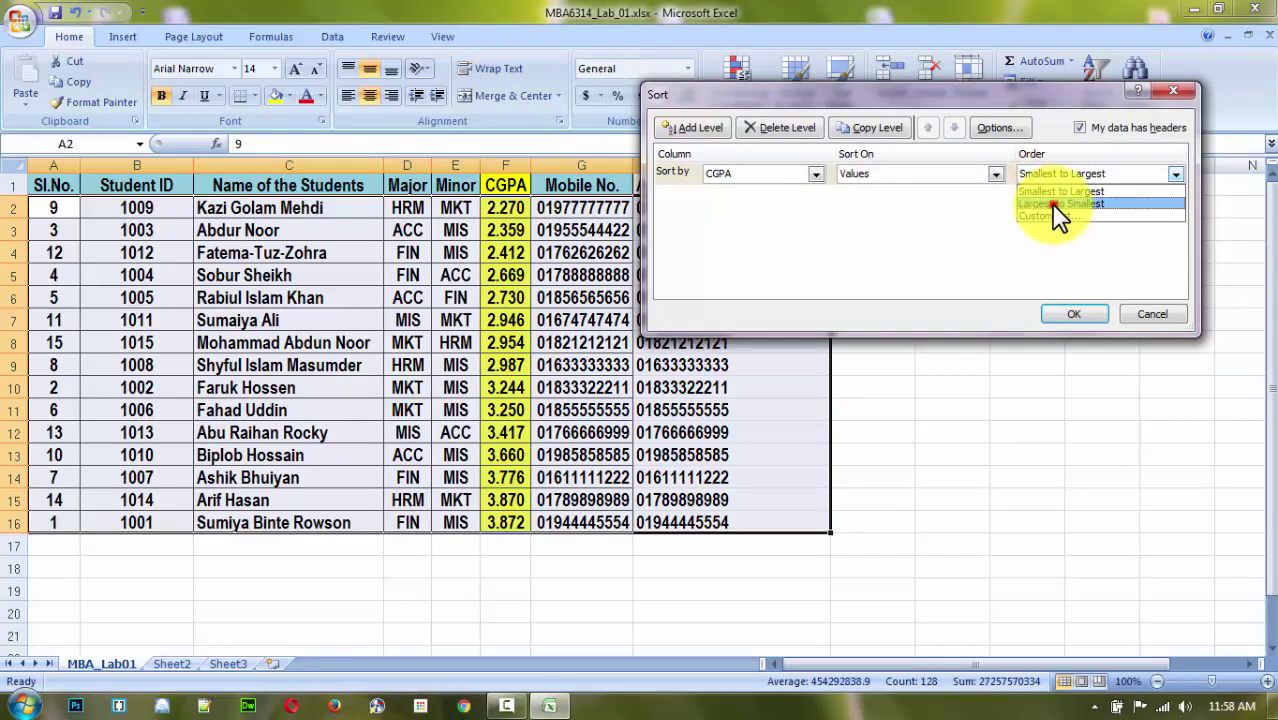
click(1055, 204)
click(1068, 310)
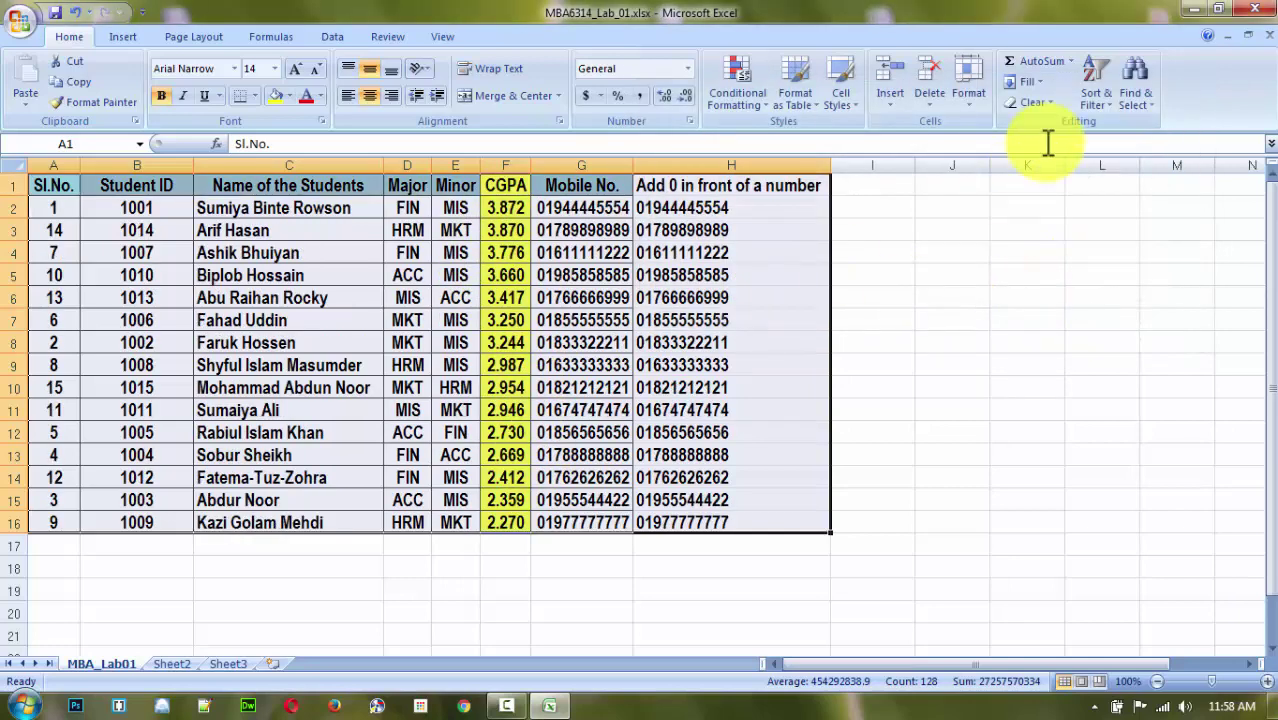
Open Custom Sort and cancel it without changes.
click(1096, 98)
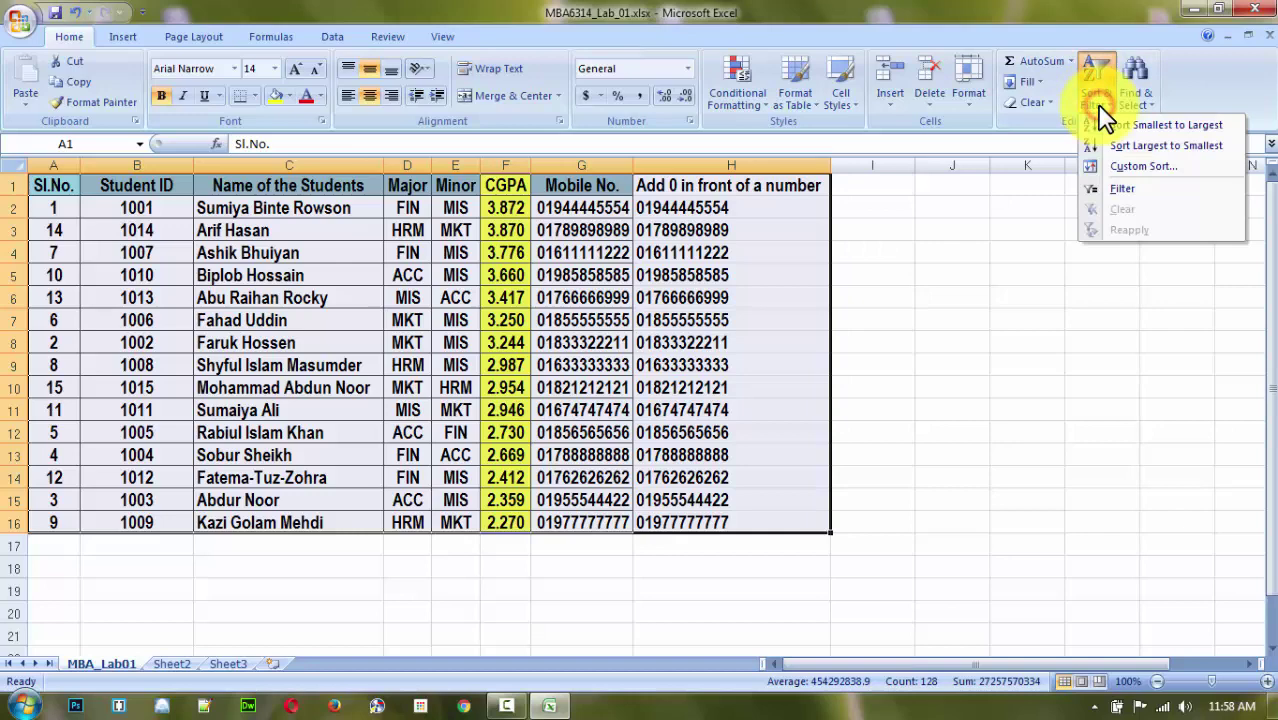
click(1135, 167)
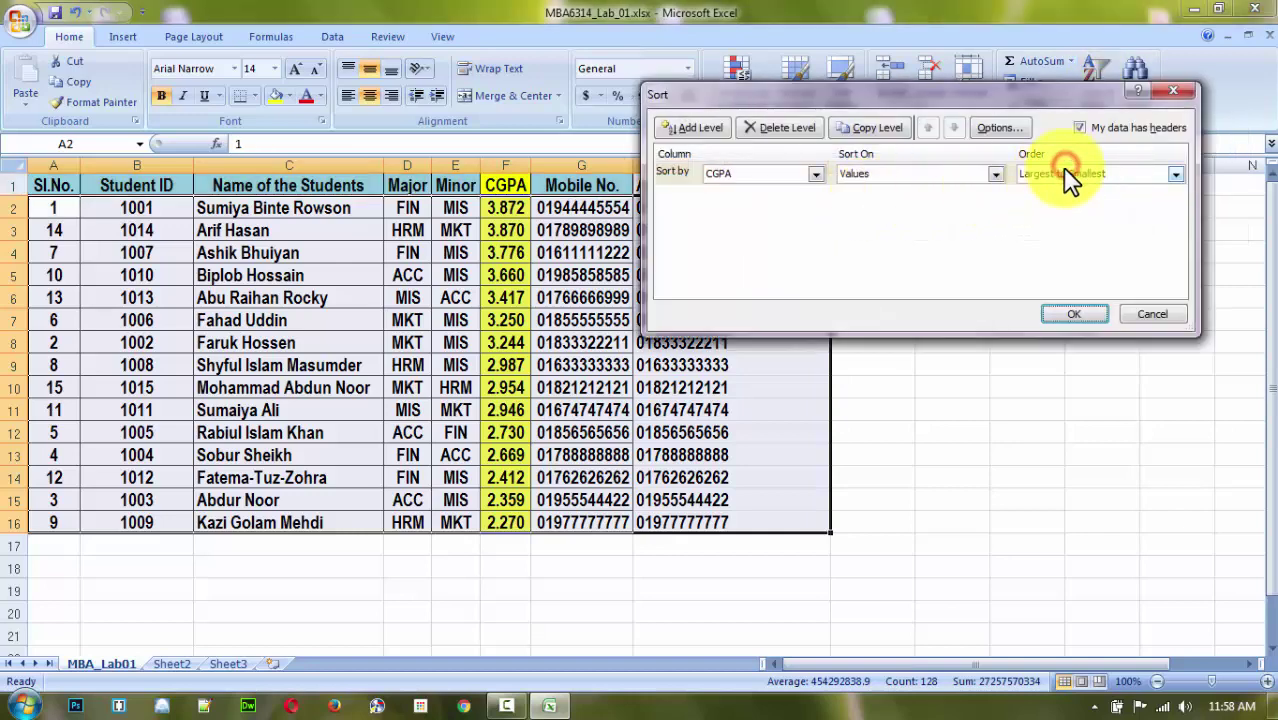
click(1068, 176)
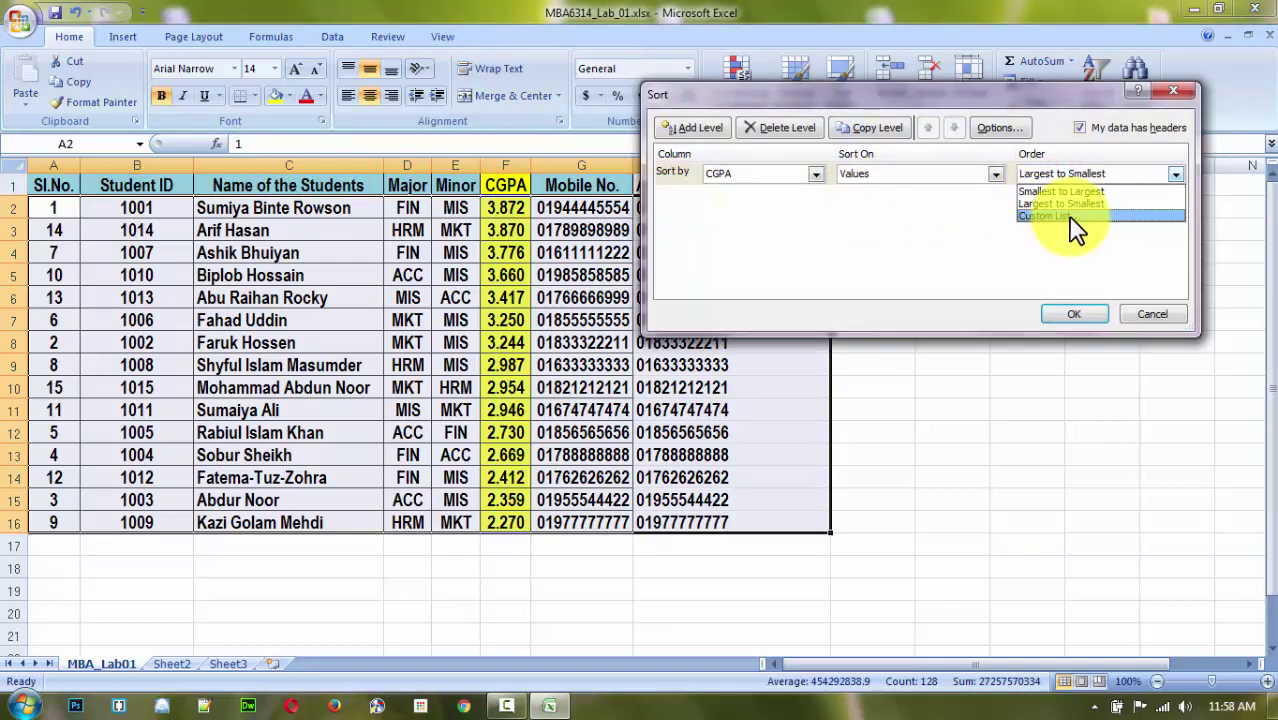
click(1180, 96)
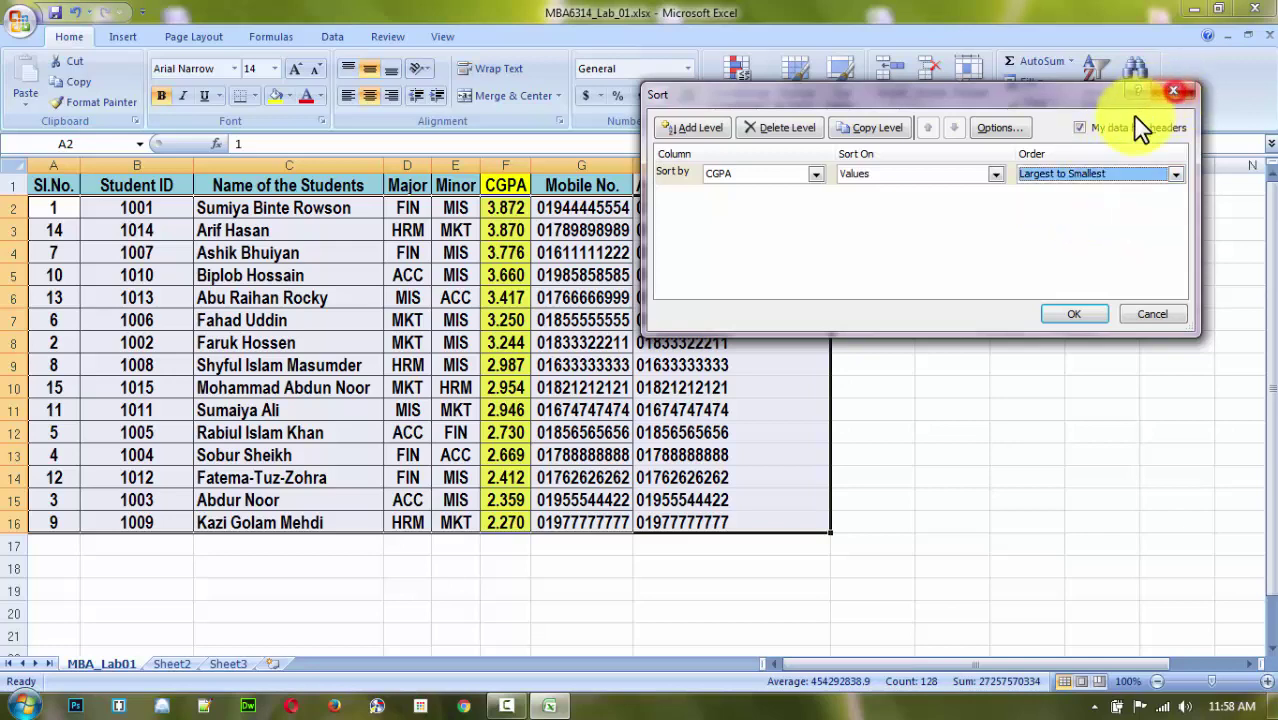
click(1180, 94)
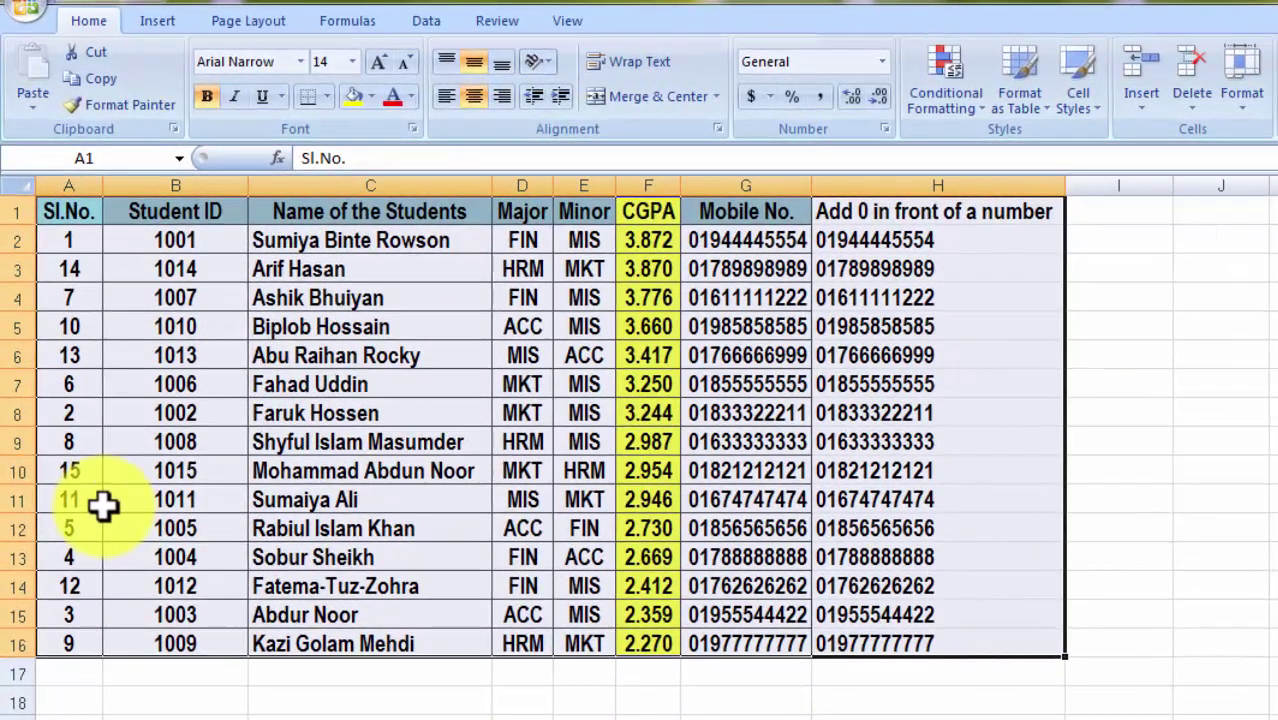
Undo both CGPA sorts to restore Sl.No. order 1 to 15.
key(alt+h)
key(s)
key(s)
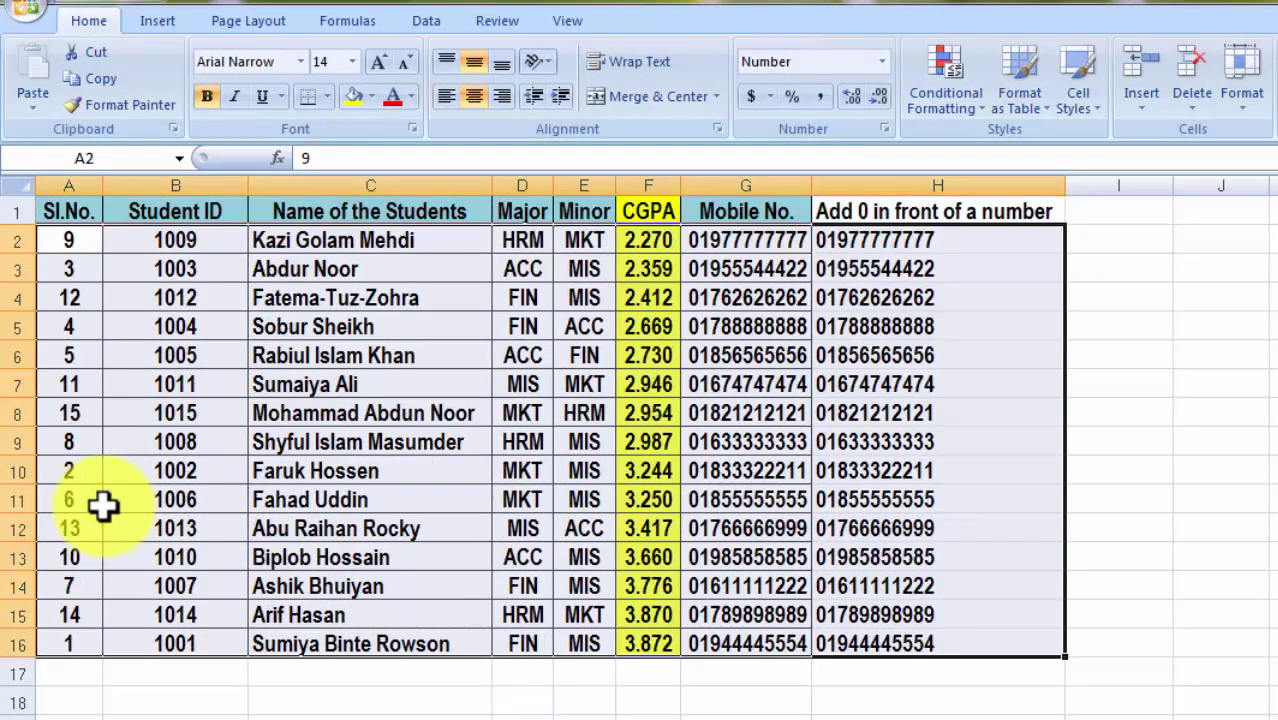
key(alt+h)
key(s)
key(s)
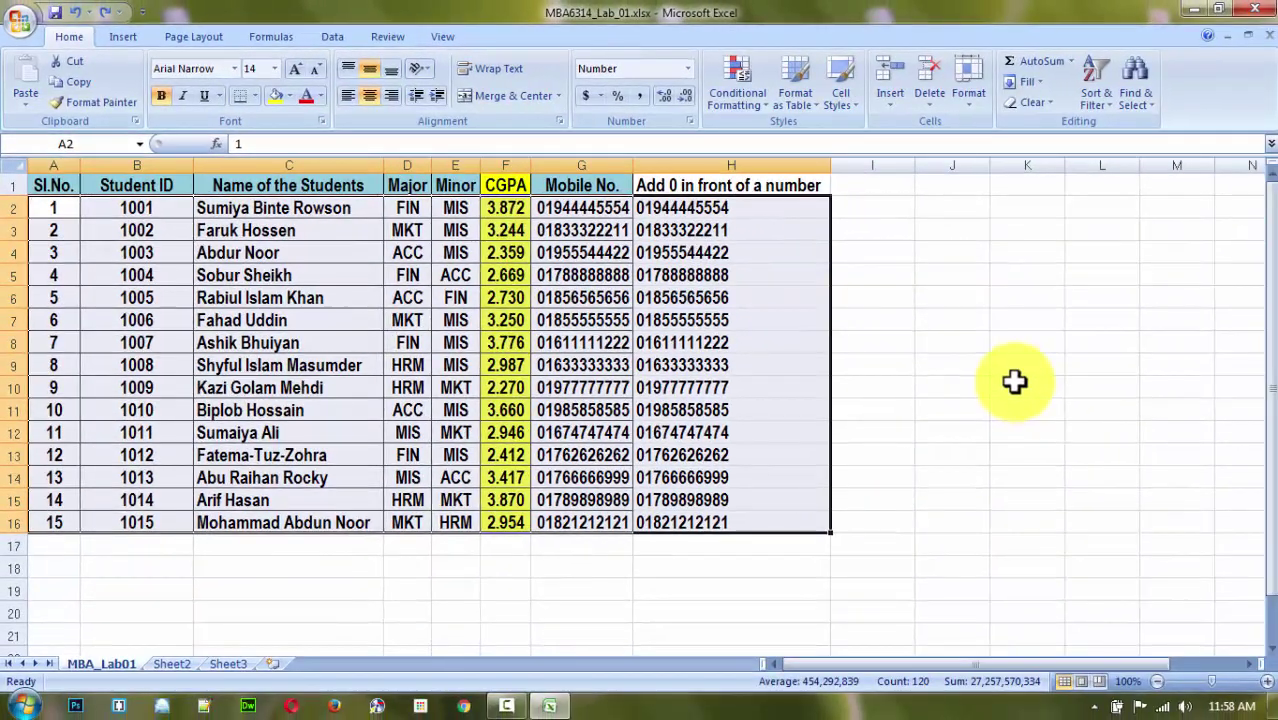
click(1005, 385)
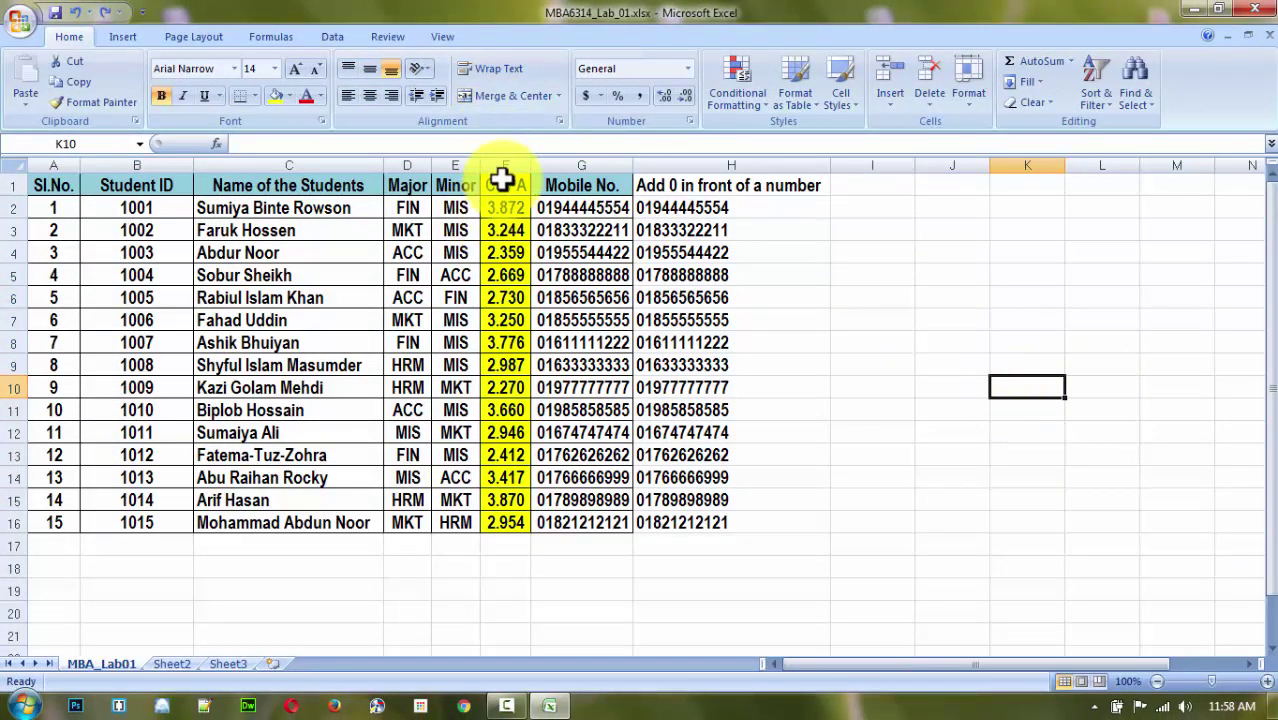
Fill the Major column D1:D16 with a light olive-green theme colour.
drag(502, 182, 503, 522)
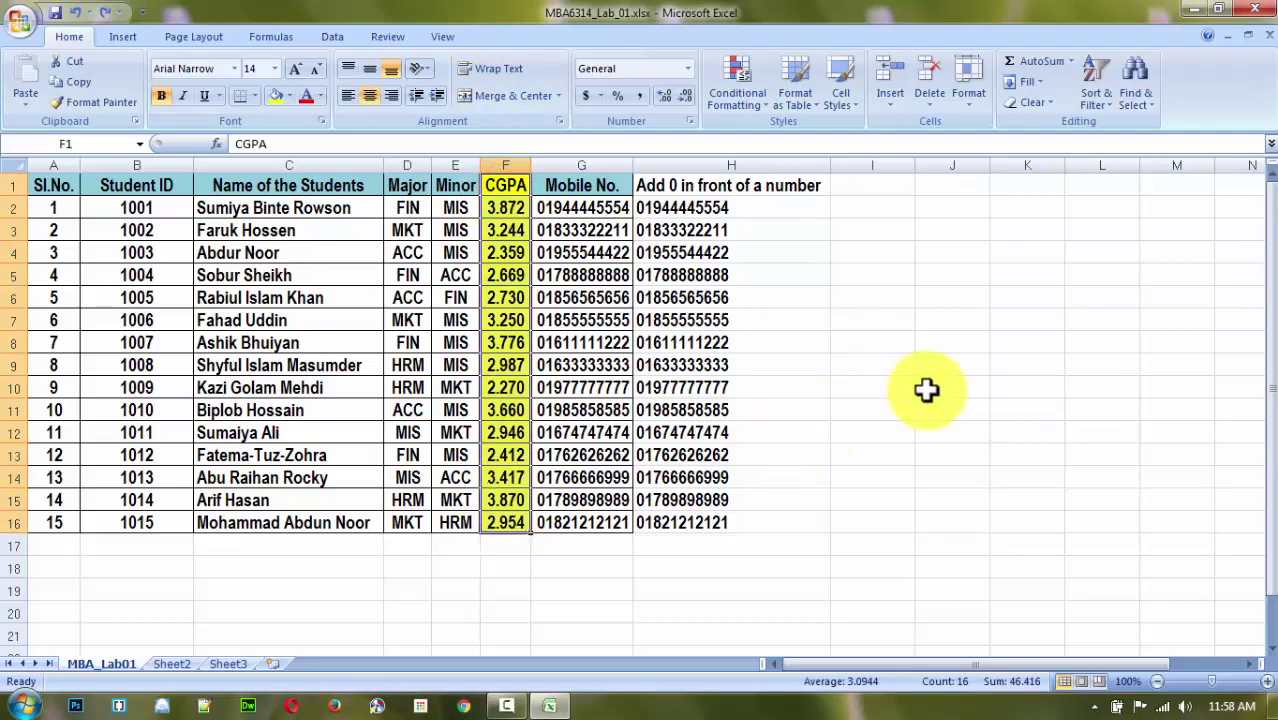
click(928, 389)
drag(407, 185, 410, 522)
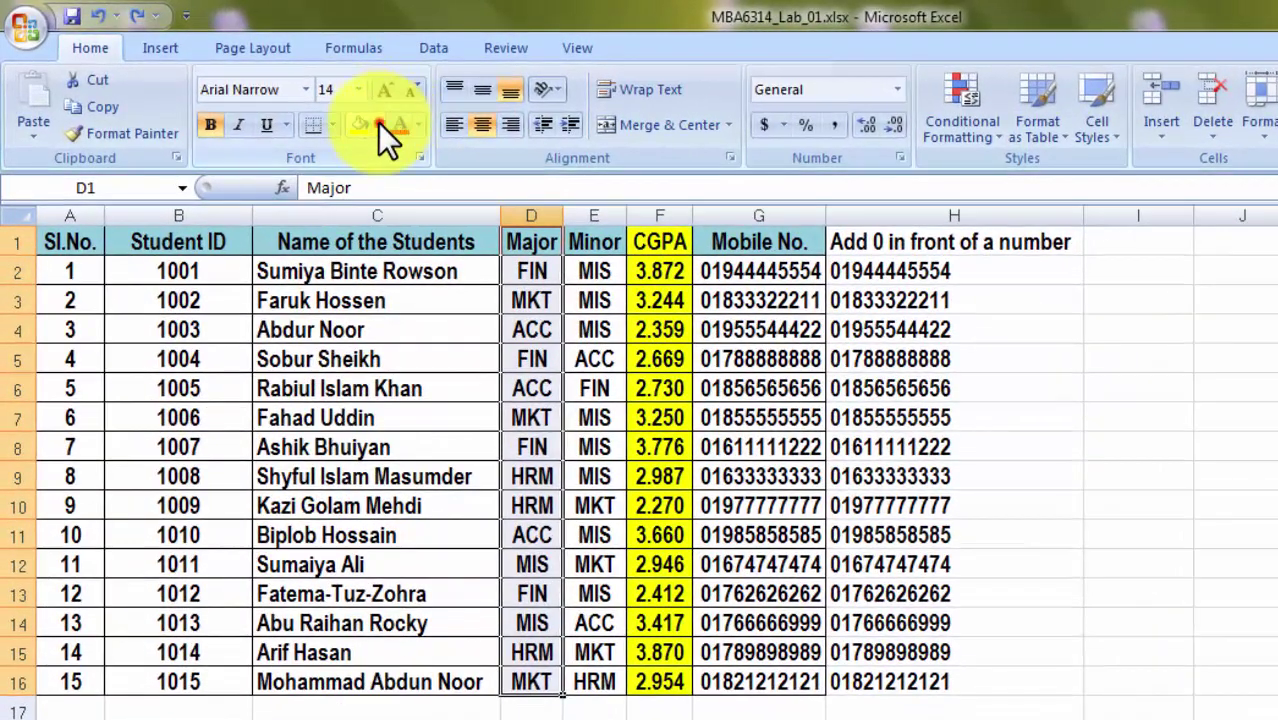
click(289, 96)
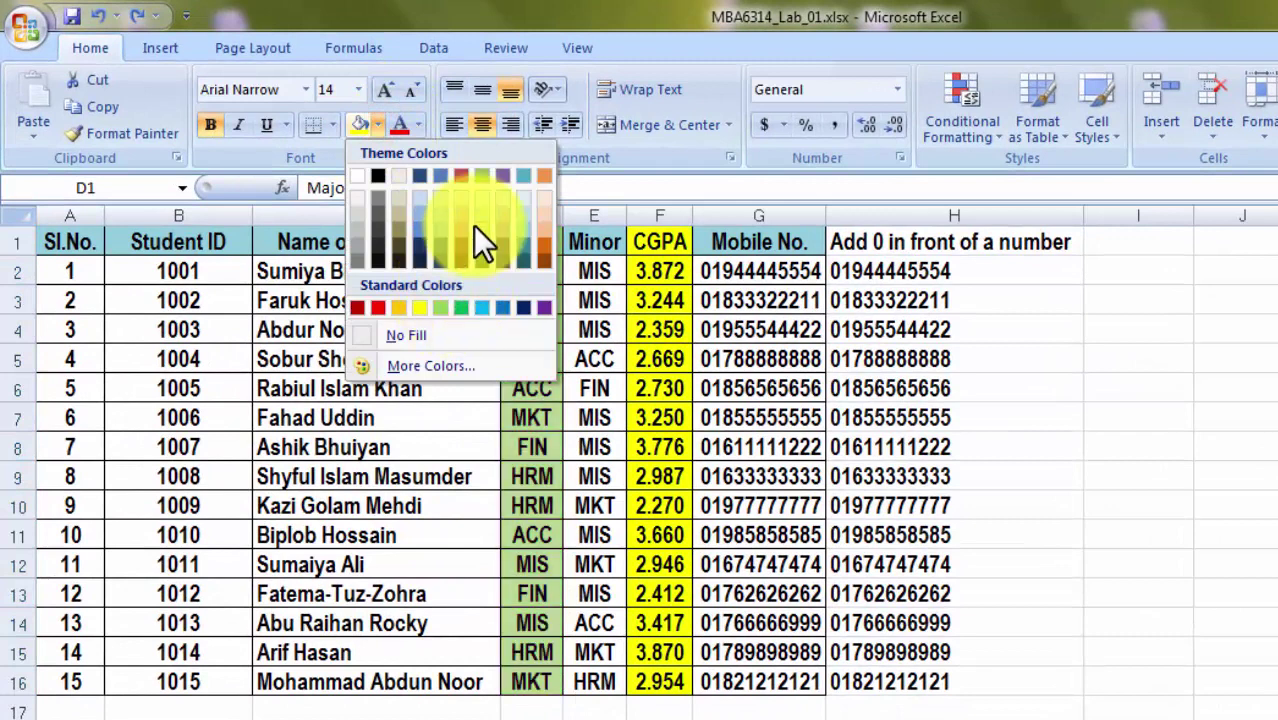
click(477, 221)
click(1112, 453)
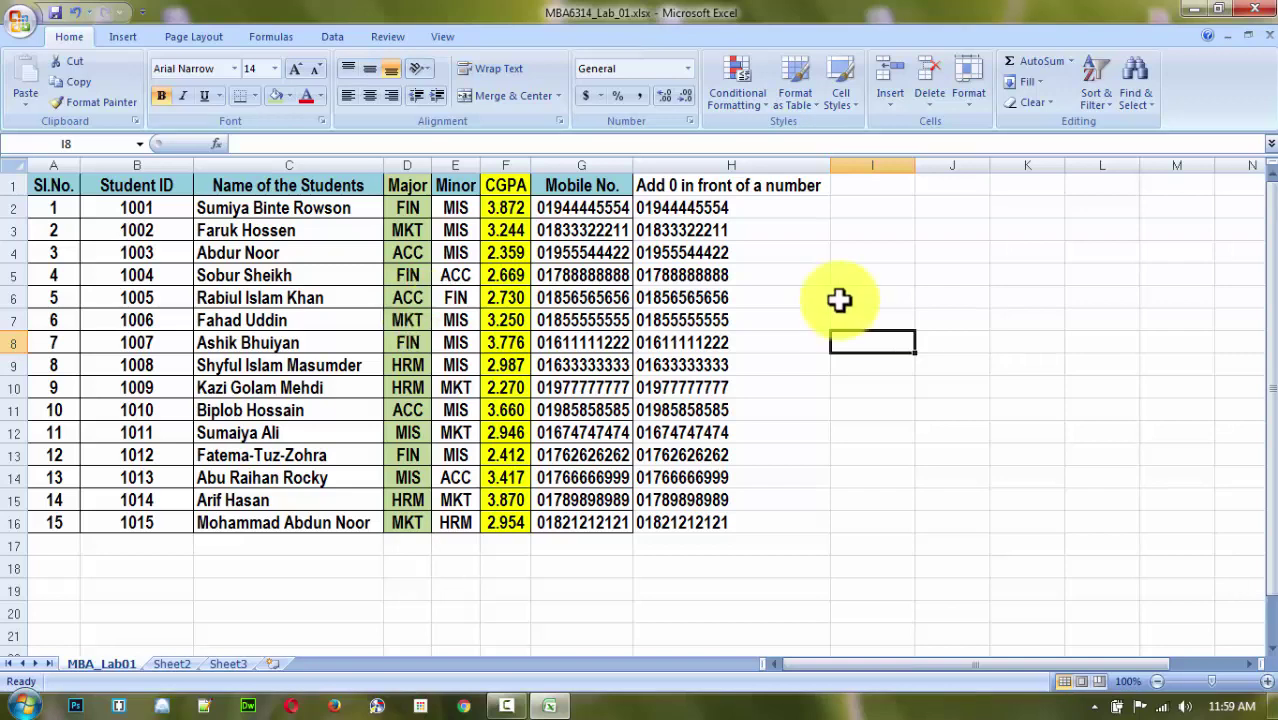
Custom-sort the table A1:H16 by Major, A to Z.
click(867, 273)
drag(53, 185, 742, 518)
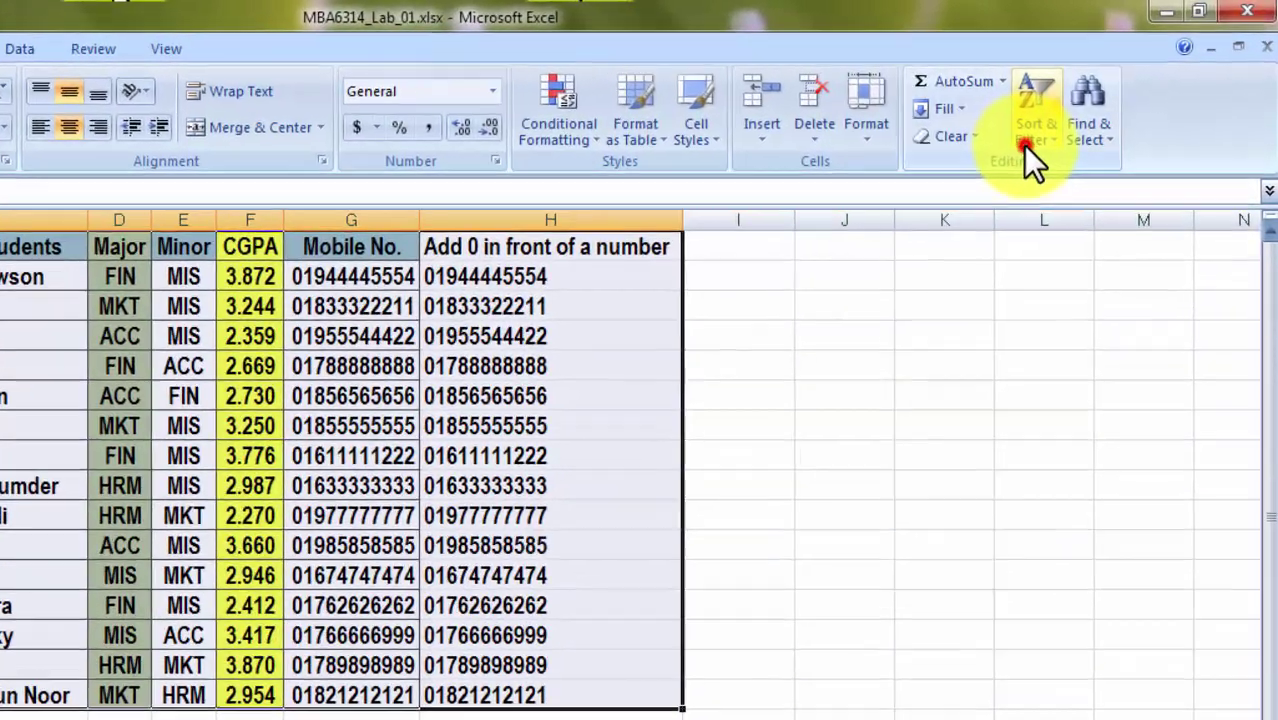
click(1067, 100)
click(1112, 218)
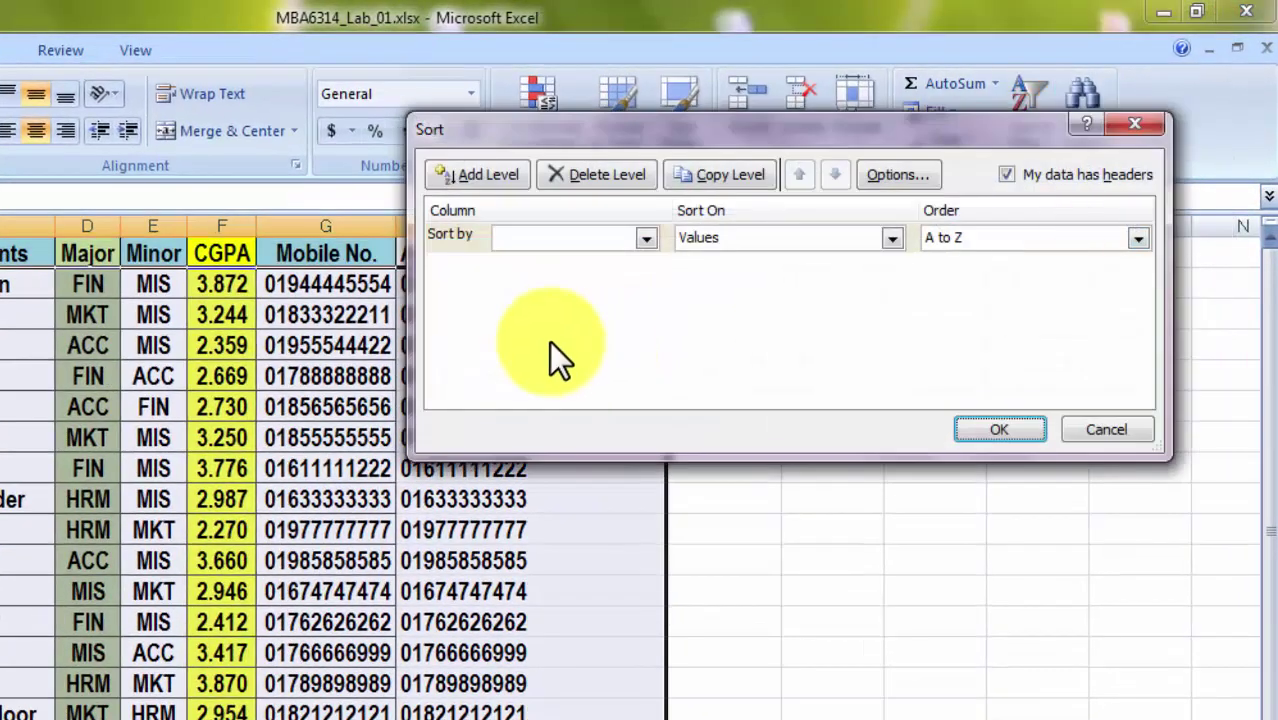
click(650, 238)
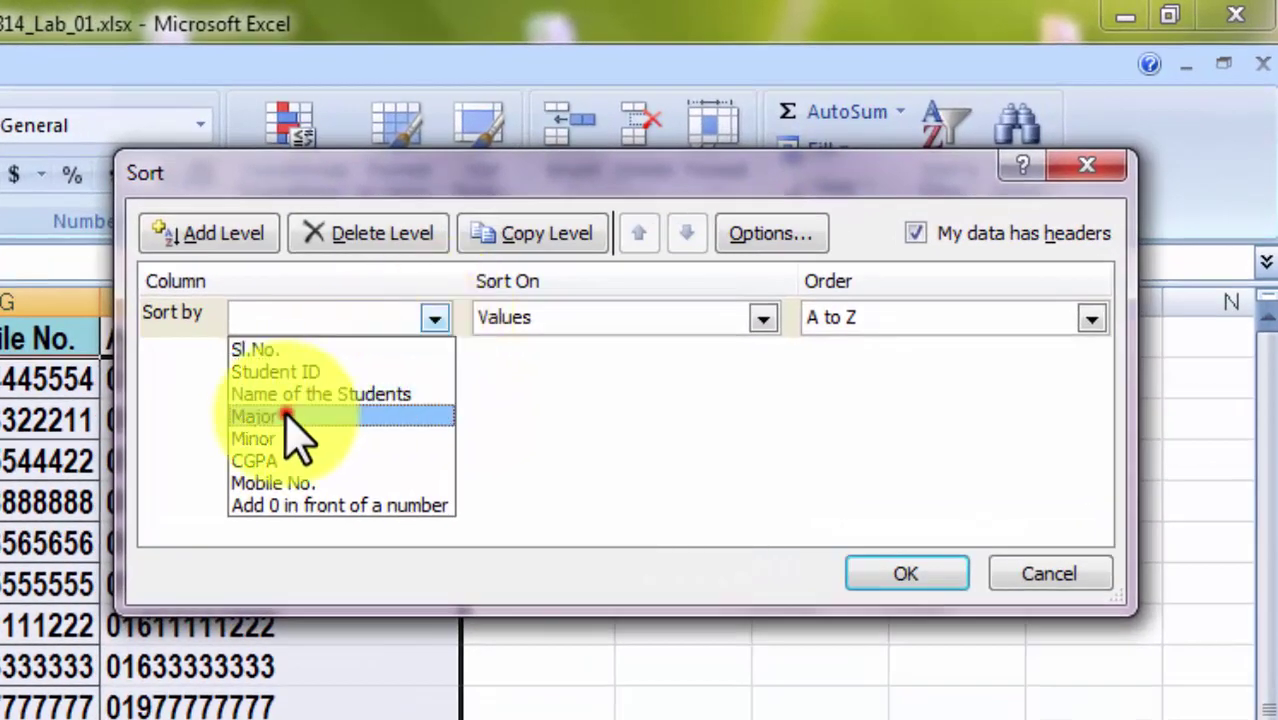
click(284, 416)
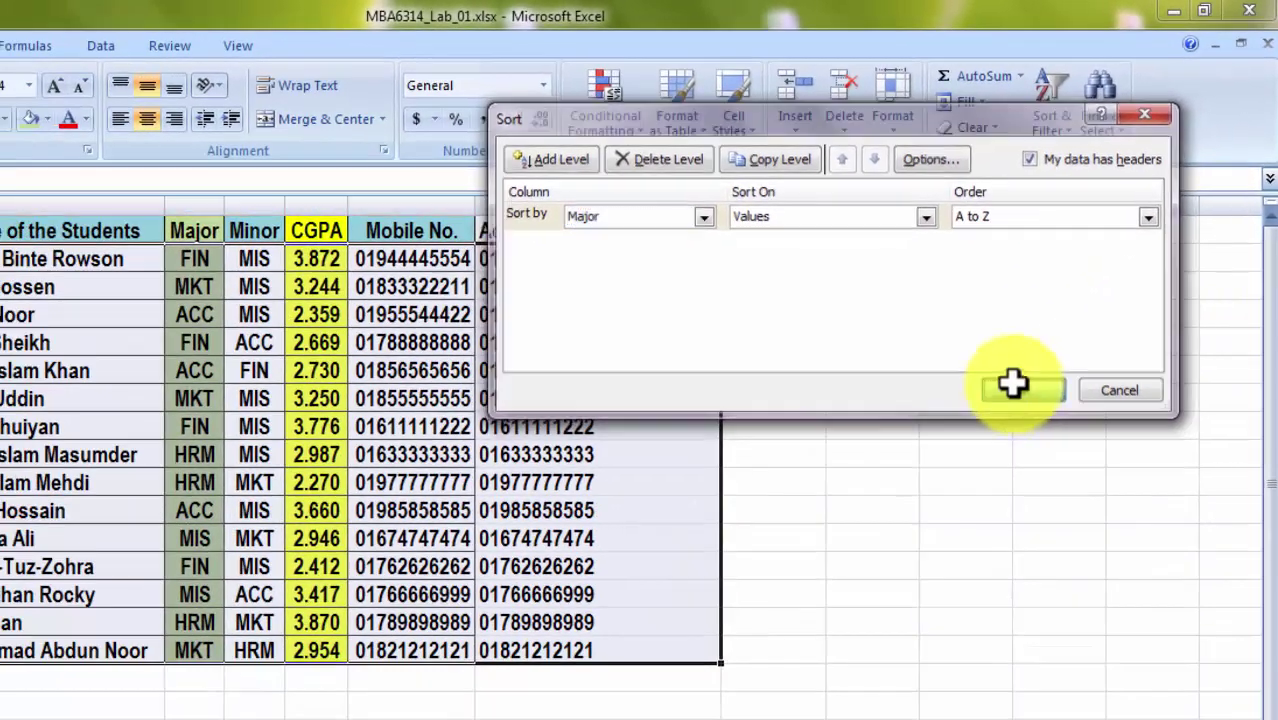
click(906, 573)
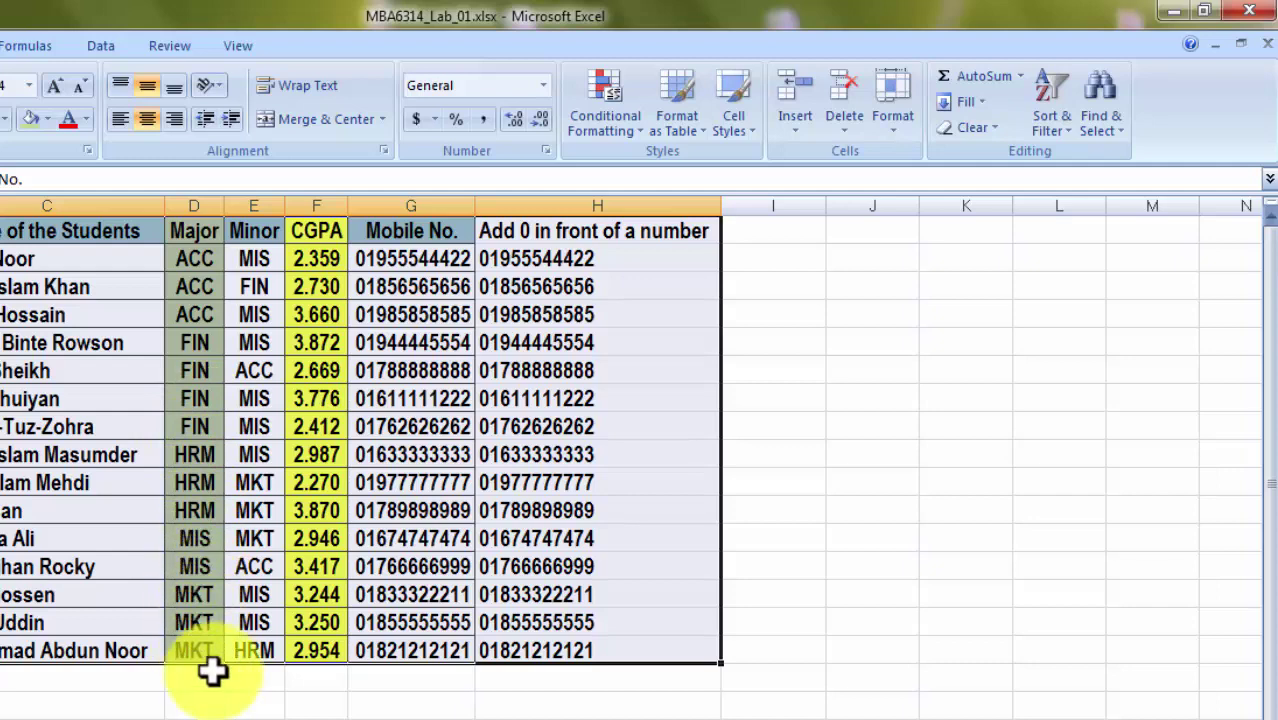
Check the sorted Major and CGPA values, such as ACC, 3.660 and 3.872.
click(1050, 442)
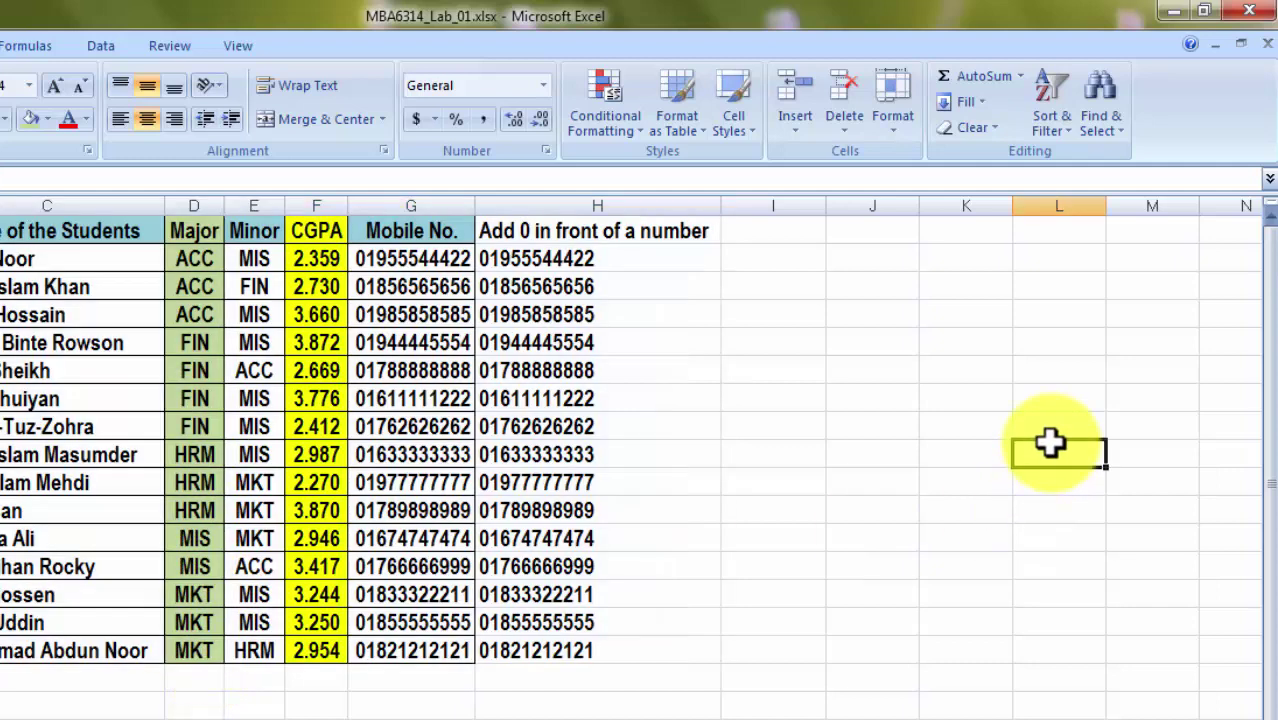
click(194, 262)
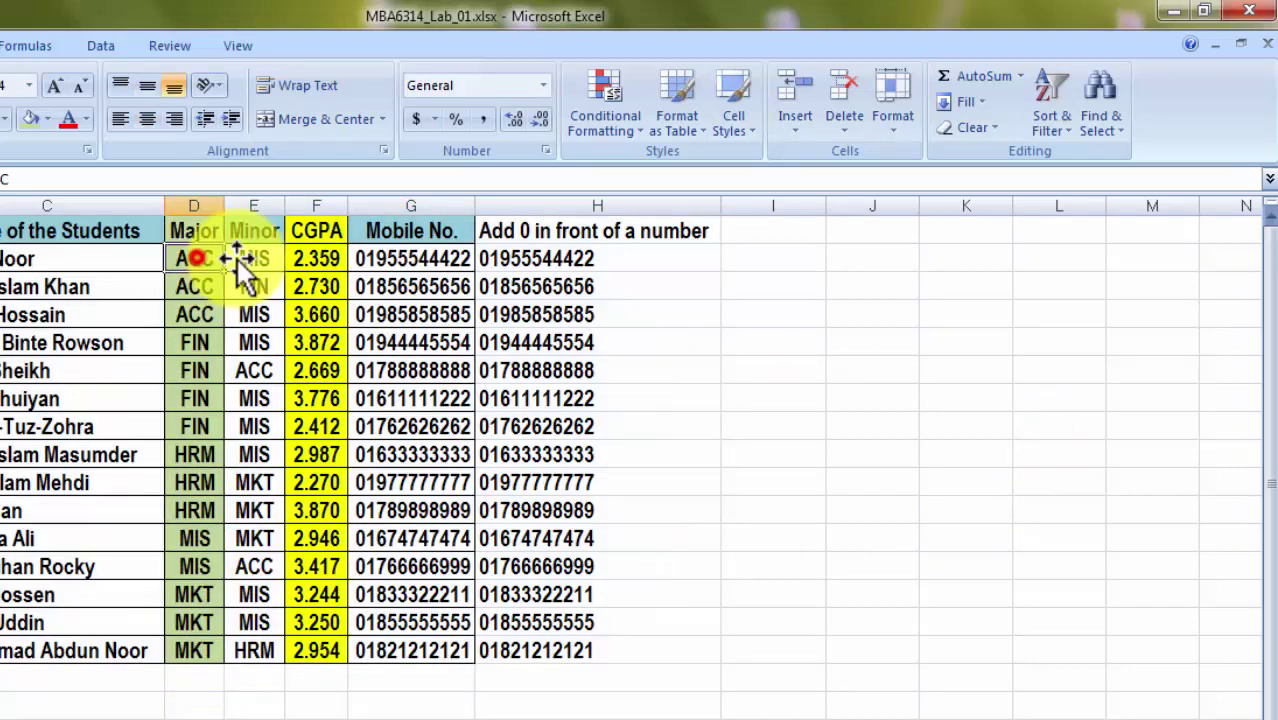
click(318, 315)
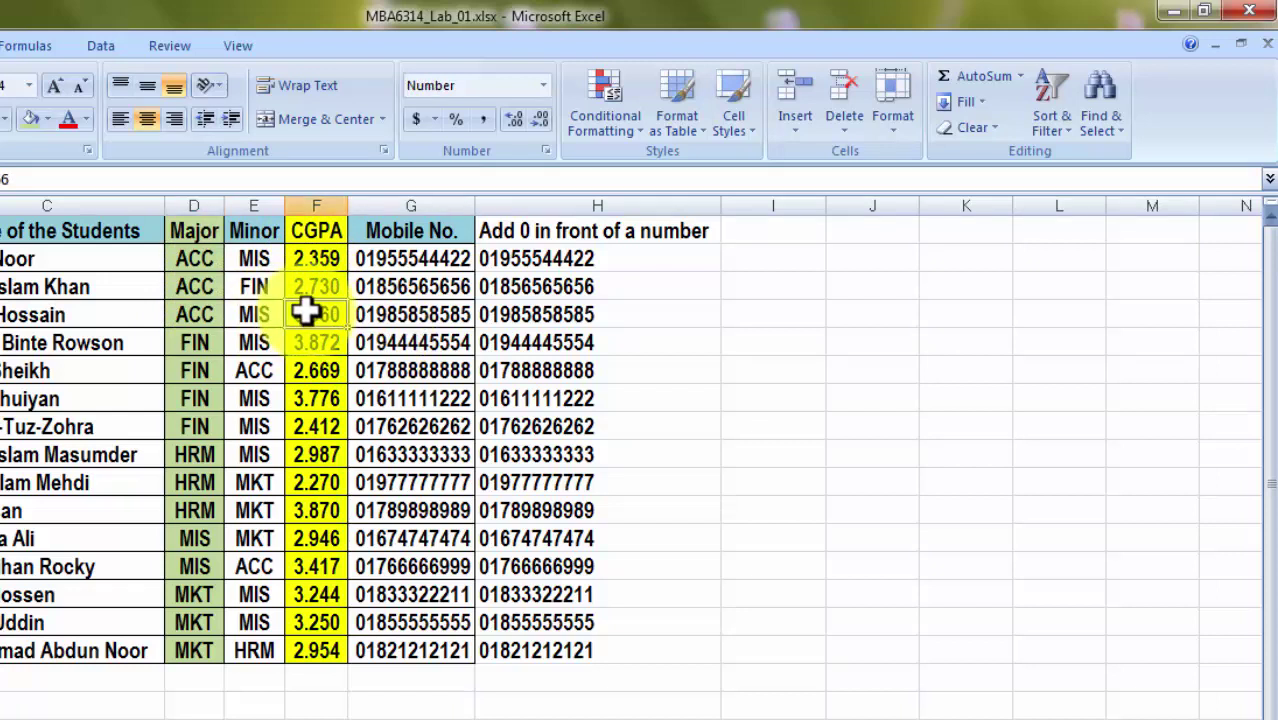
click(313, 257)
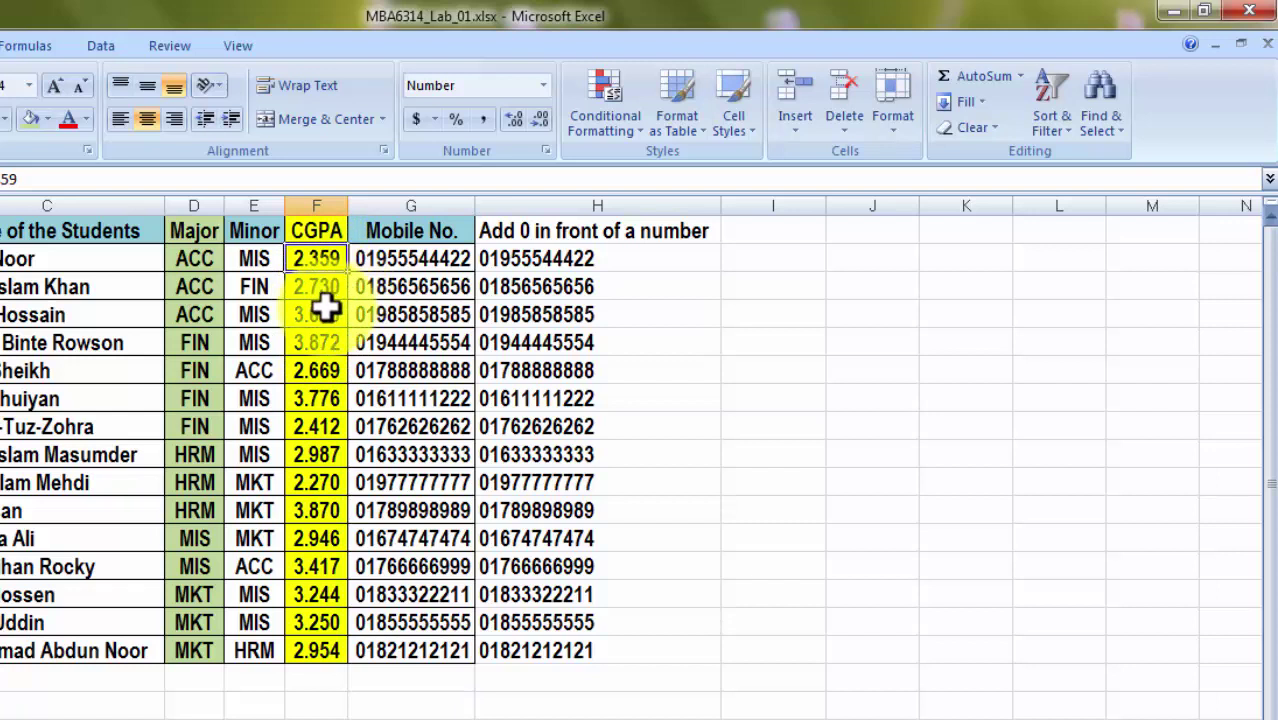
click(340, 312)
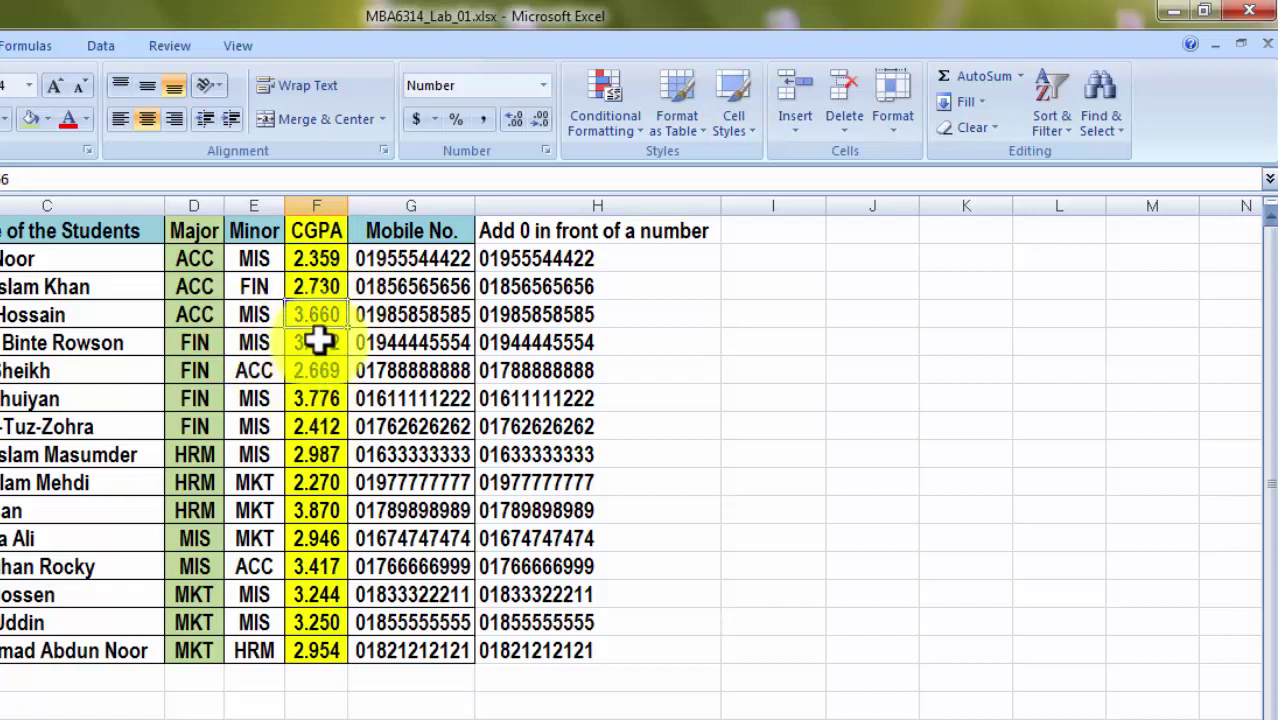
click(318, 342)
click(318, 368)
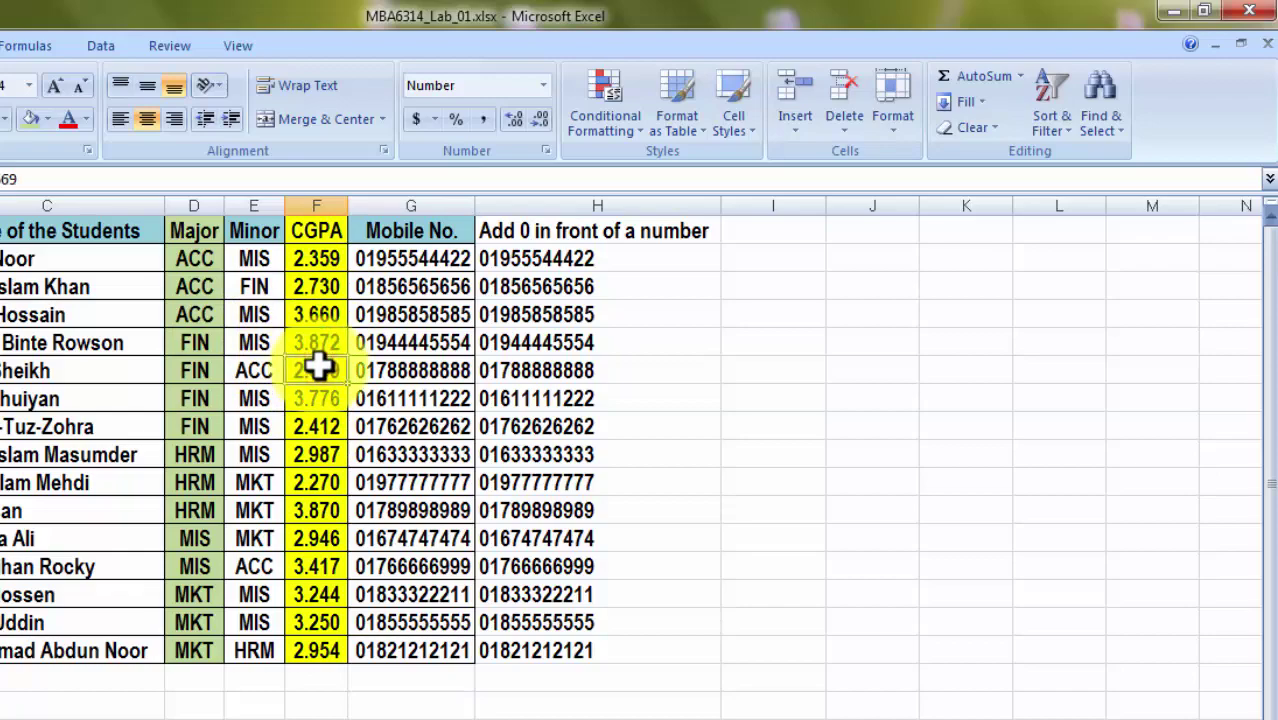
Reselect the student table and reopen Custom Sort with Major kept A to Z.
click(700, 369)
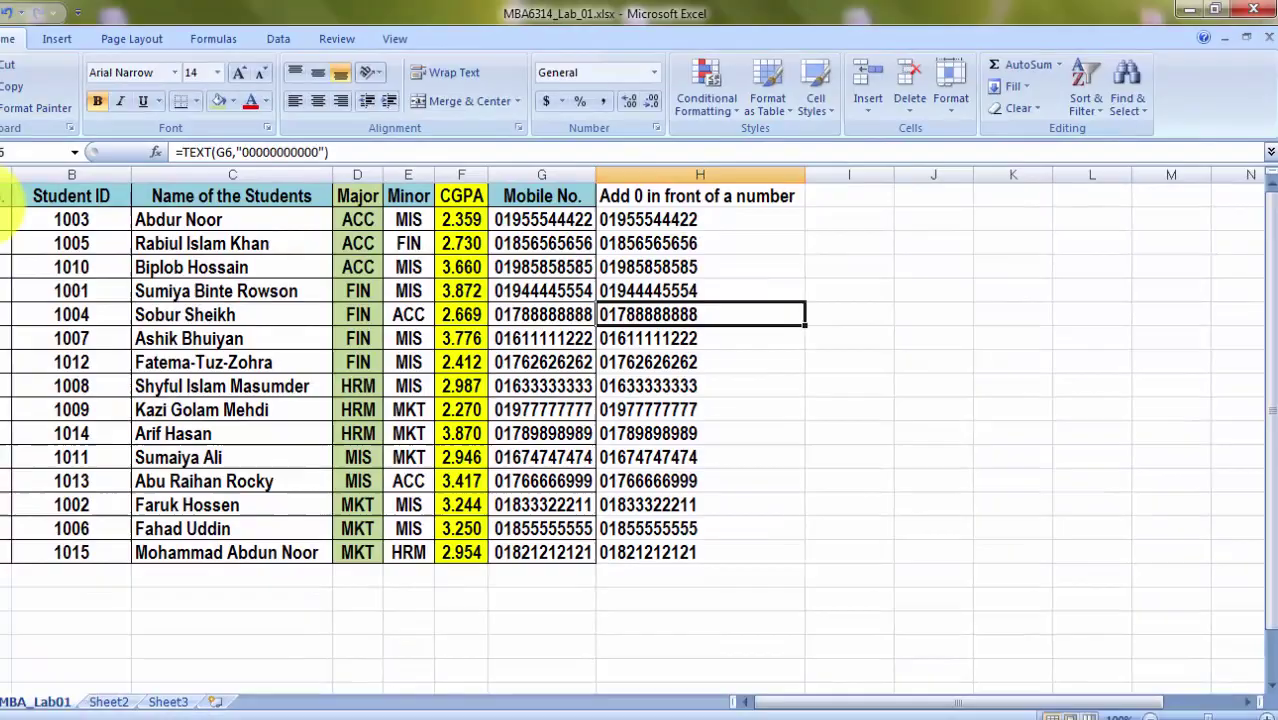
drag(53, 185, 770, 522)
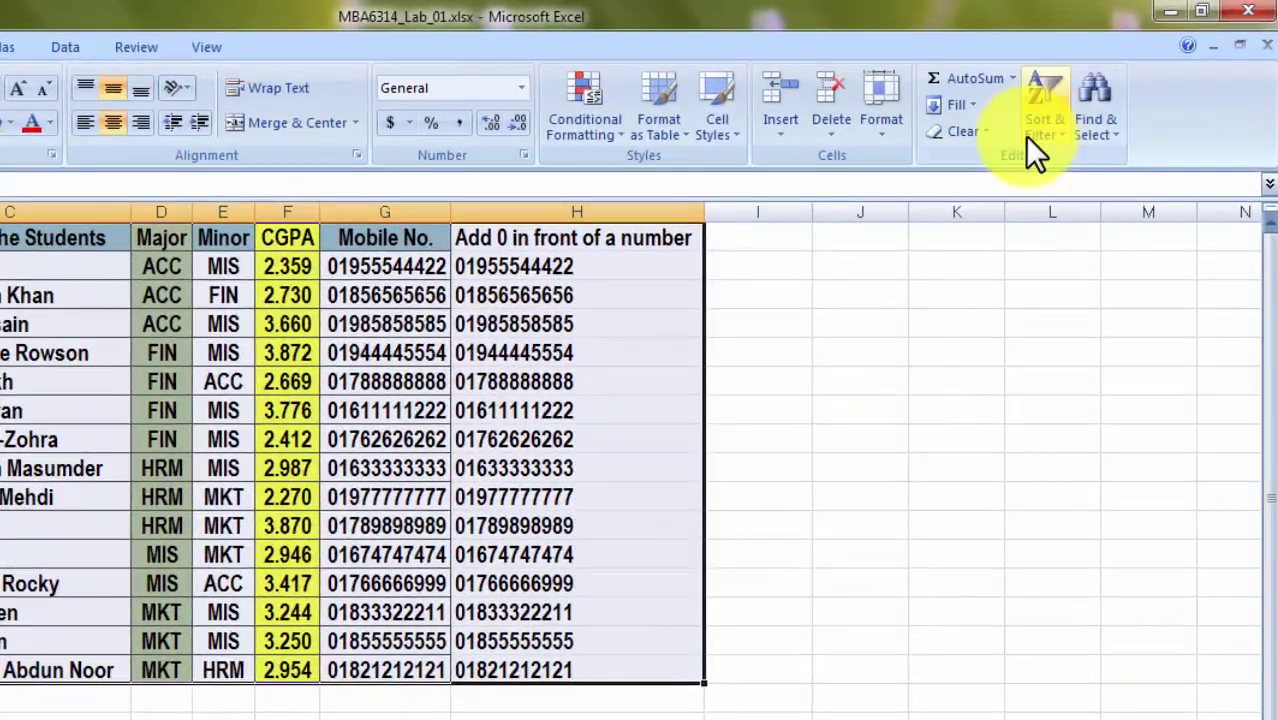
click(1096, 103)
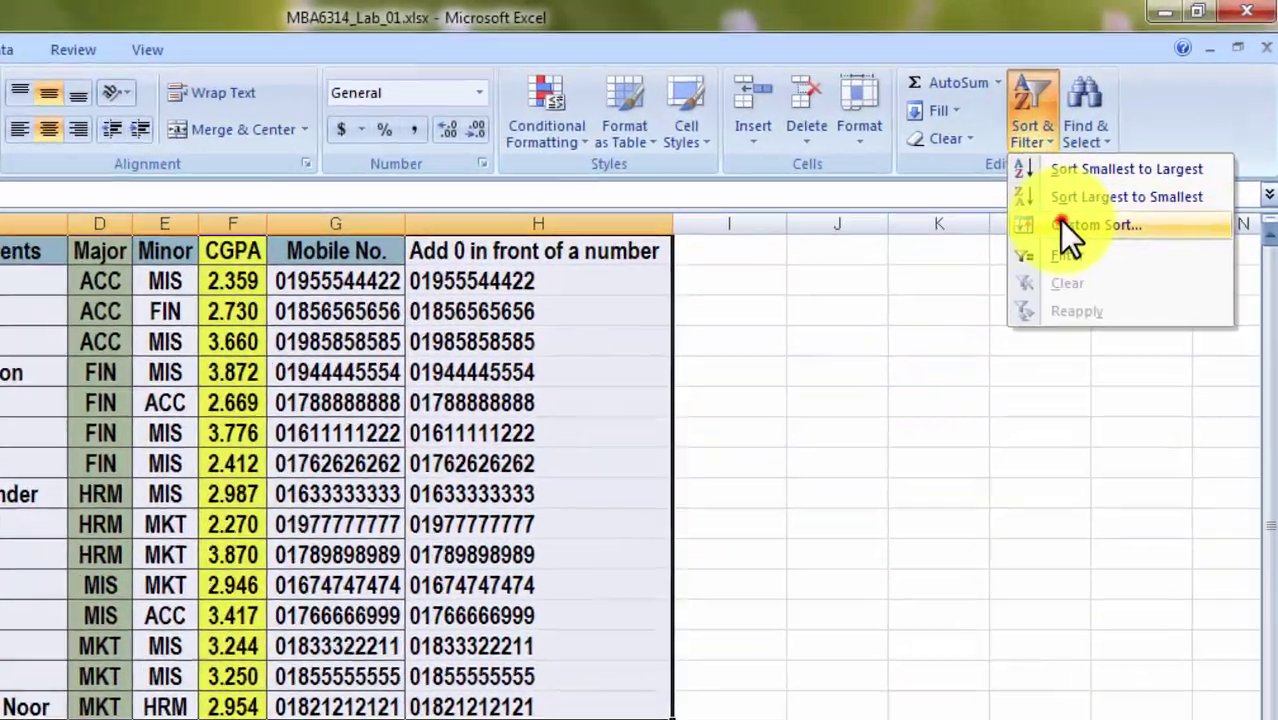
click(1075, 213)
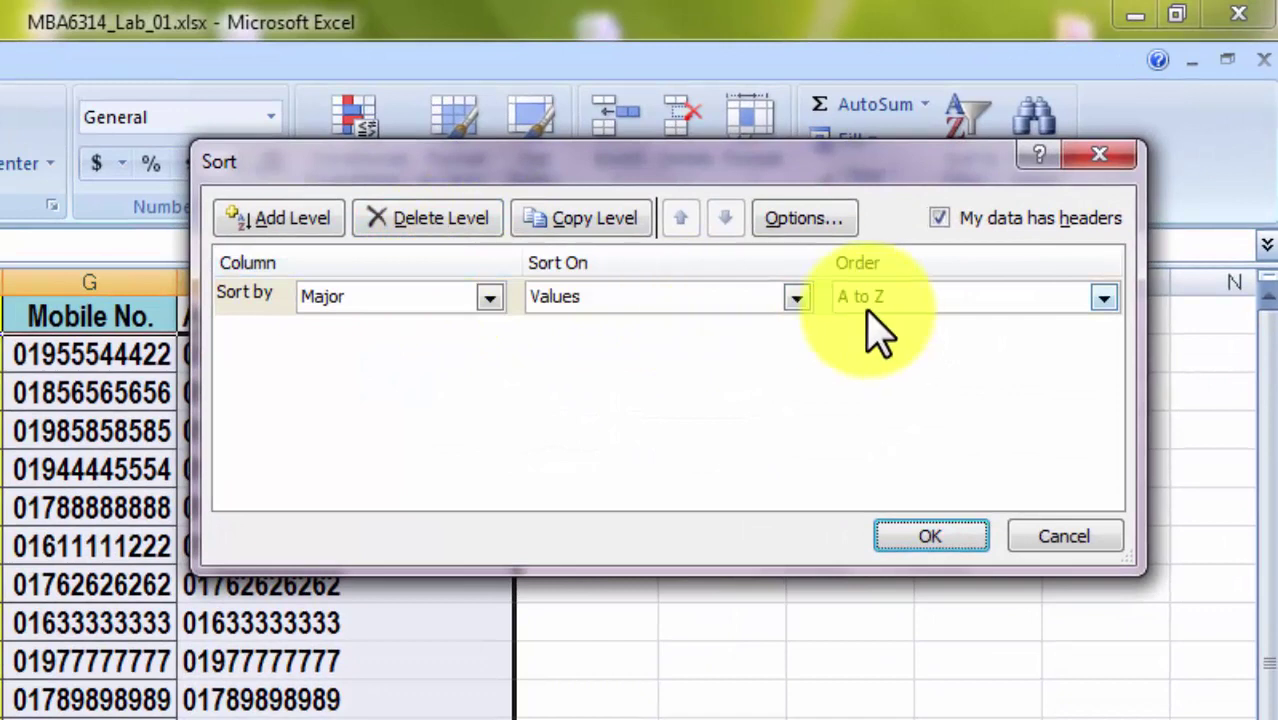
click(876, 300)
click(870, 296)
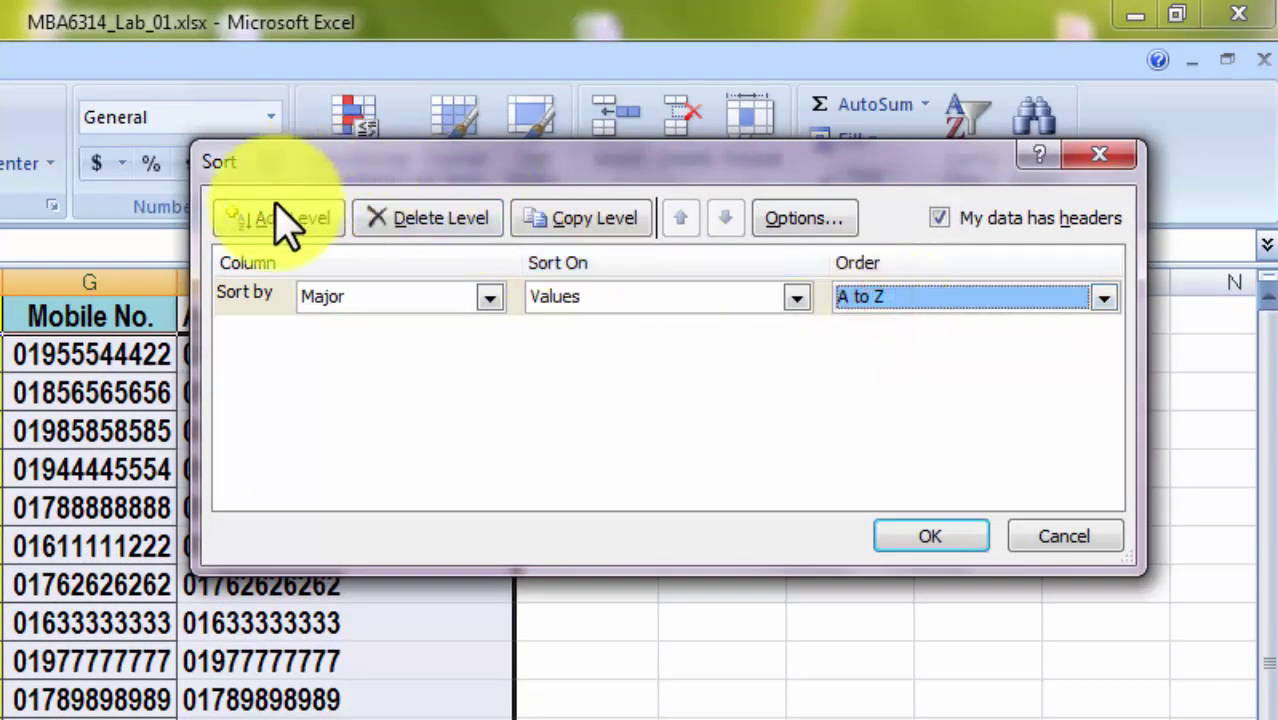
drag(478, 160, 262, 104)
Add a second sort level by CGPA, Largest to Smallest.
click(436, 198)
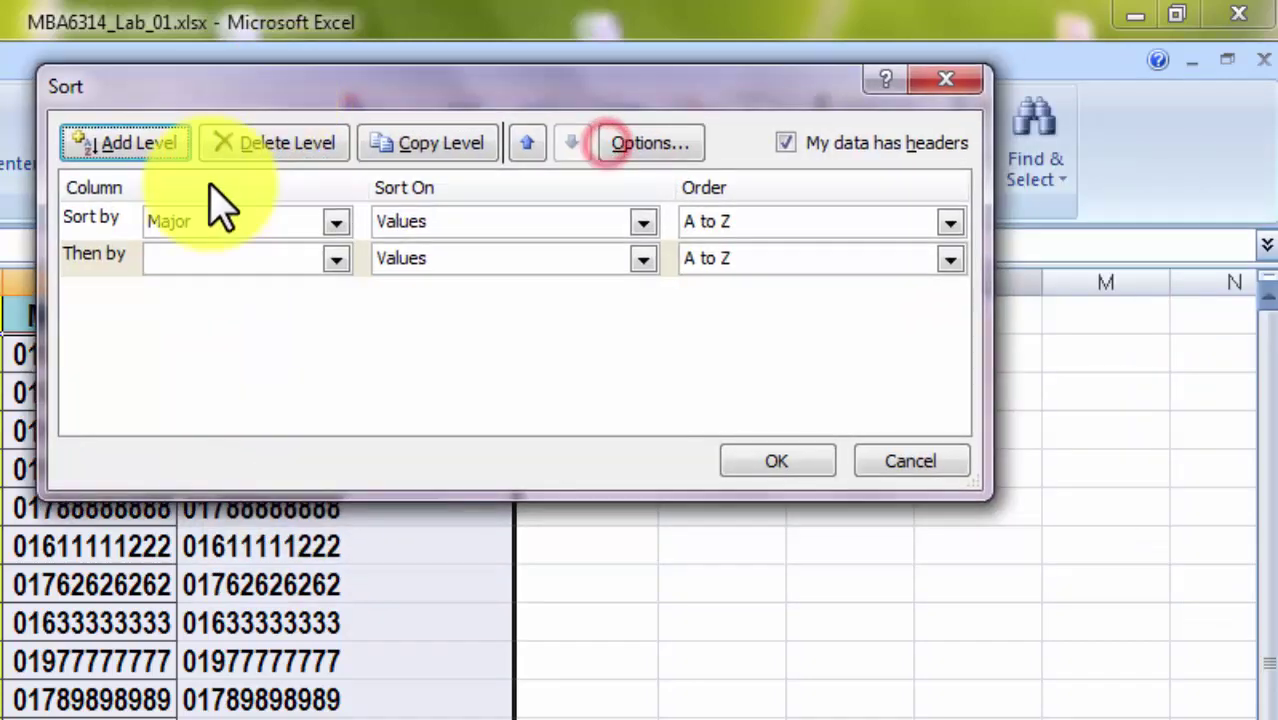
click(265, 254)
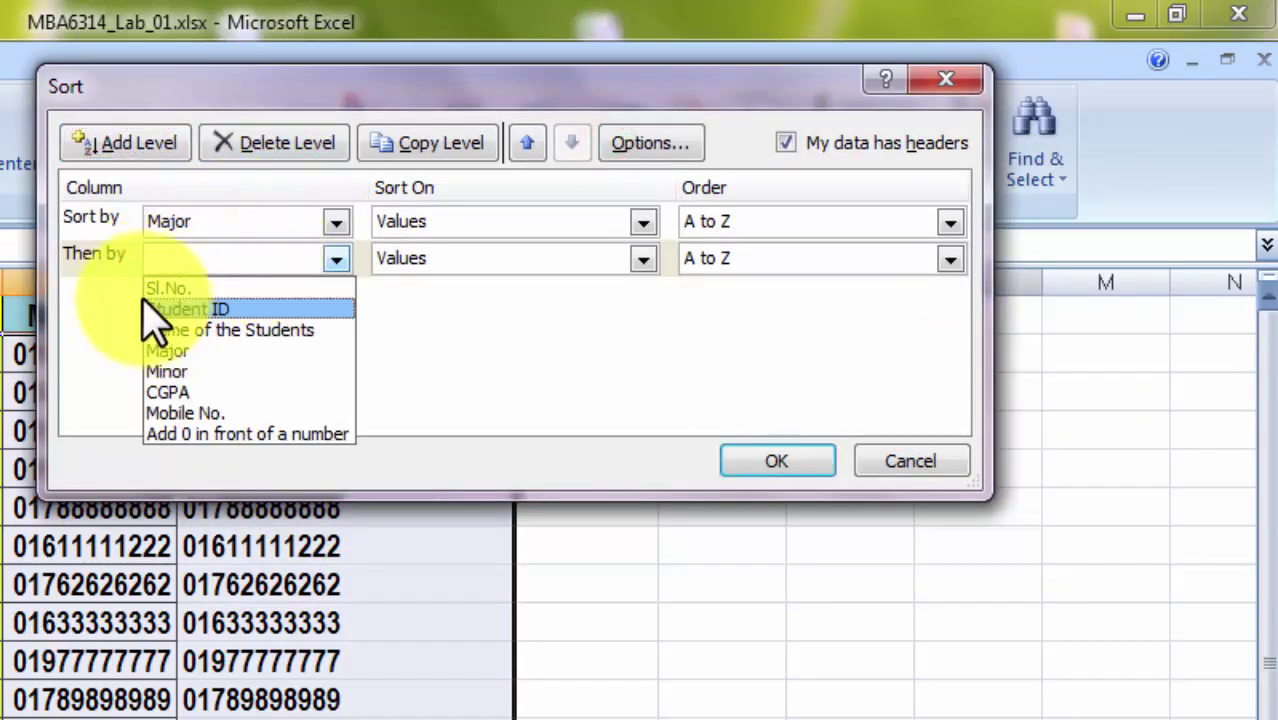
click(193, 395)
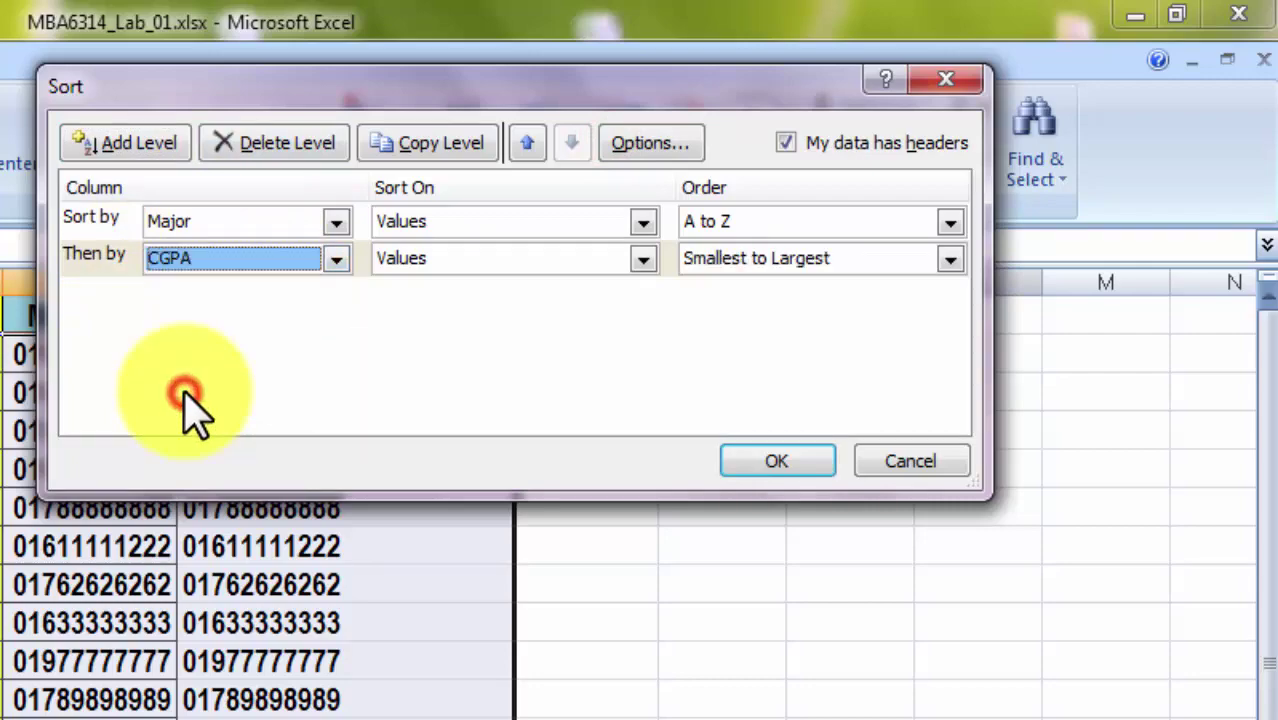
click(745, 258)
click(709, 308)
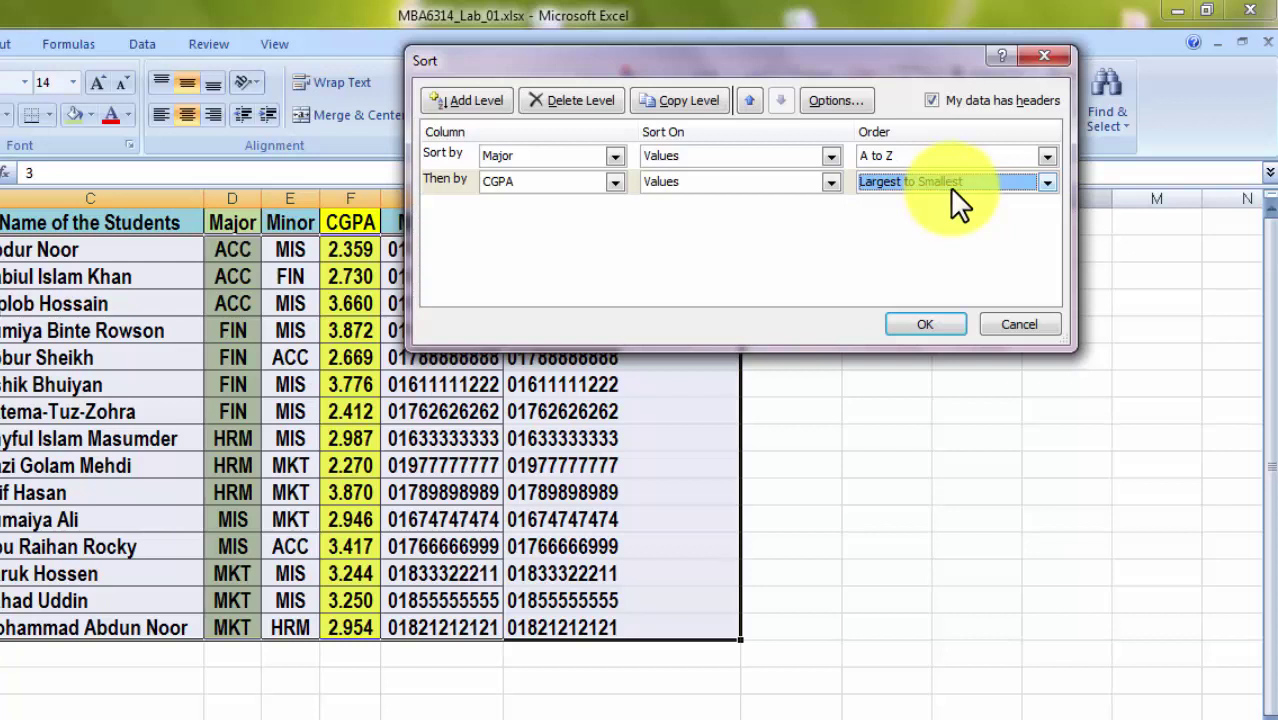
Apply the Major-then-CGPA sort and check the CGPA values from F3 to F11.
click(920, 325)
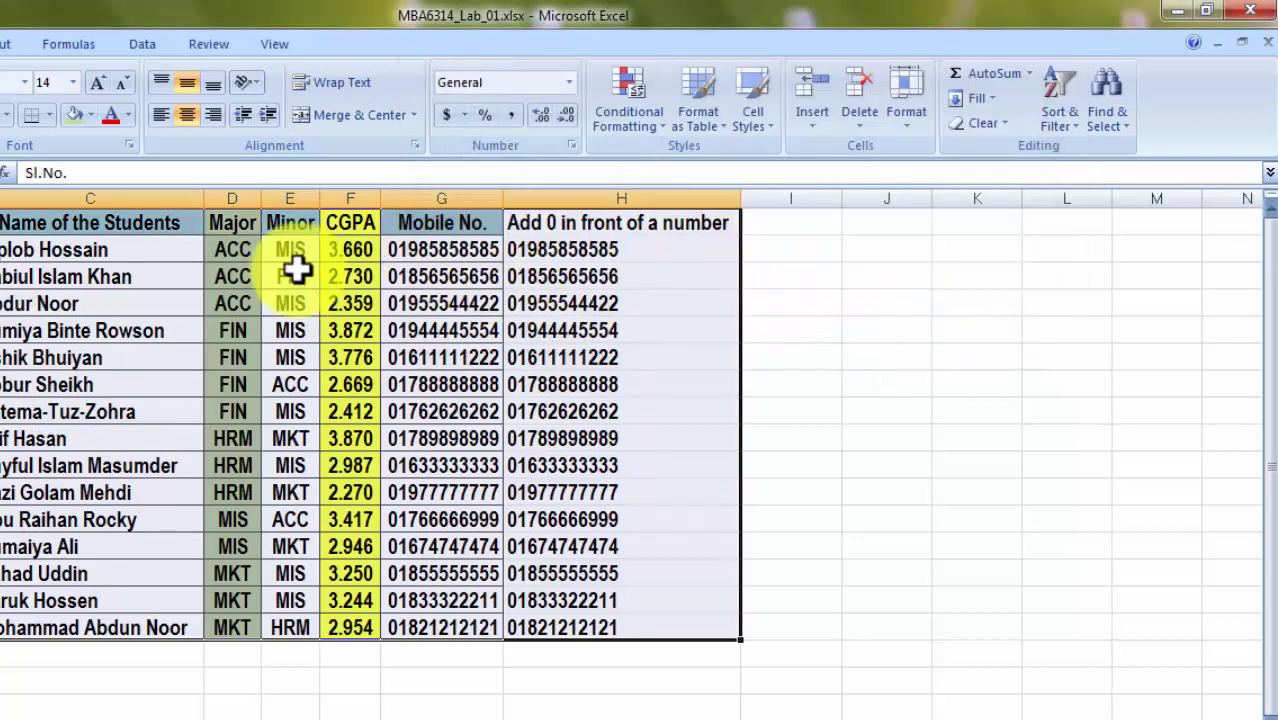
click(350, 250)
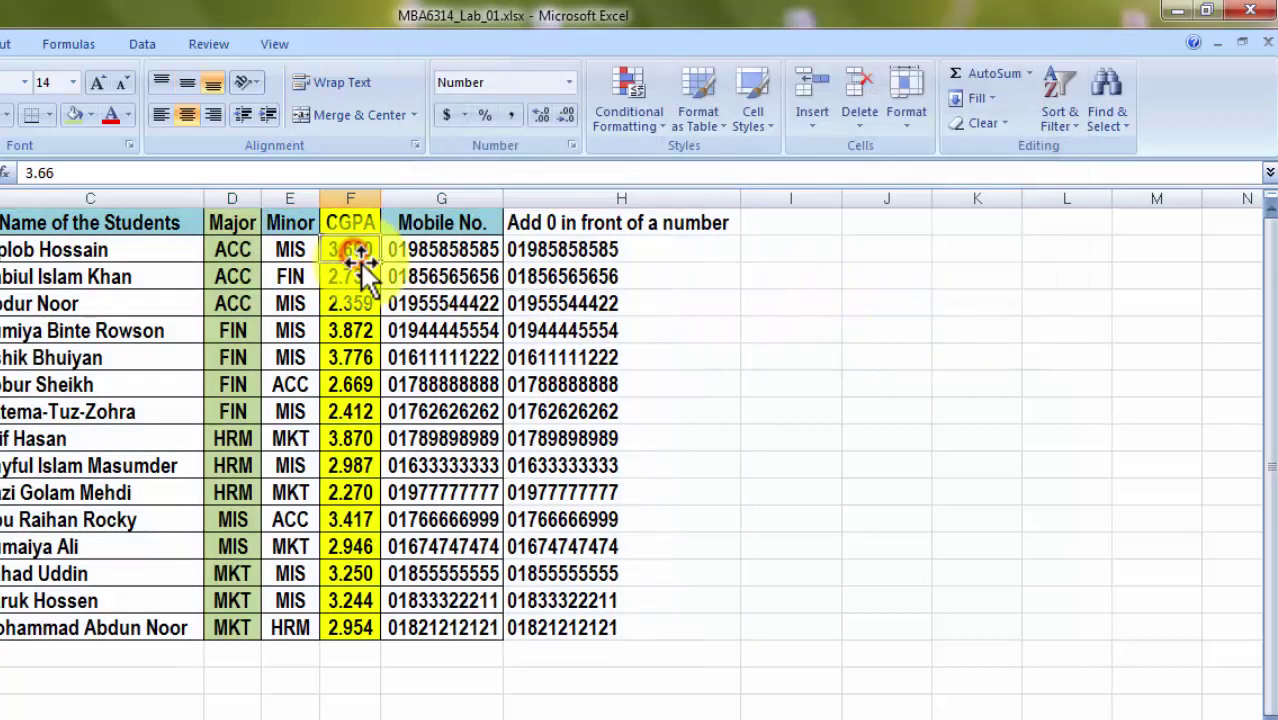
click(350, 277)
click(348, 304)
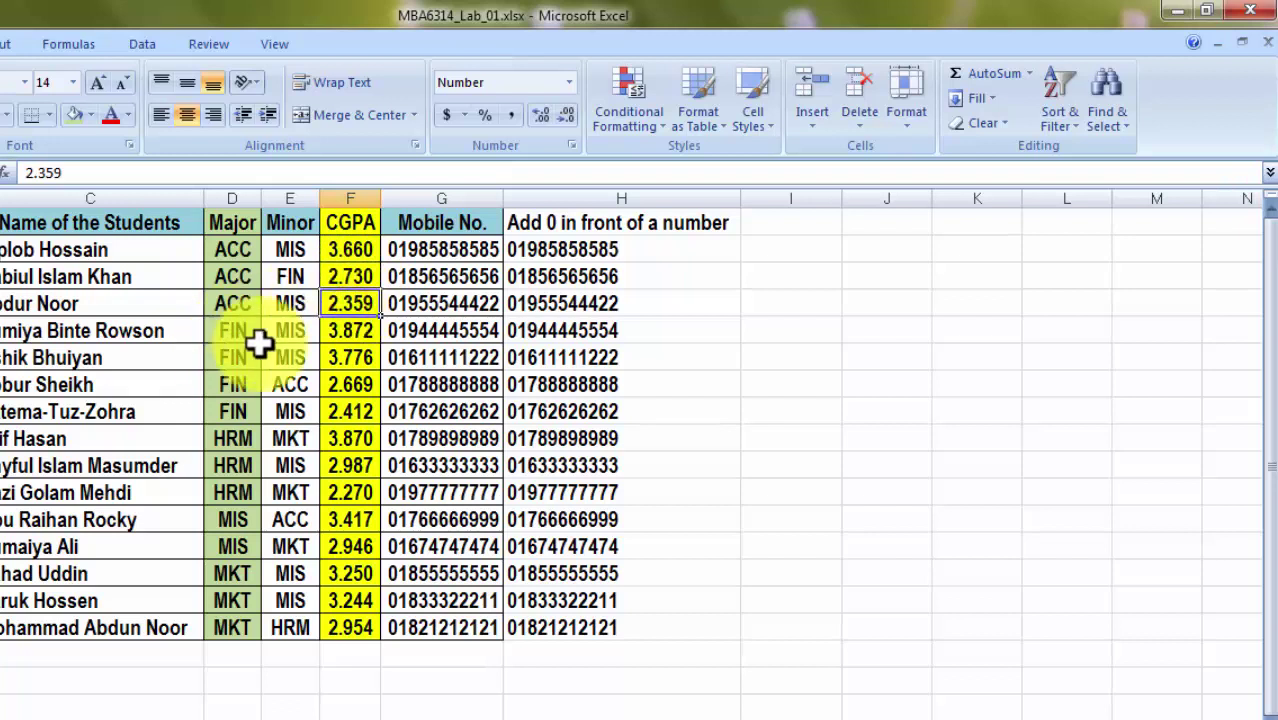
click(355, 331)
click(343, 385)
click(345, 412)
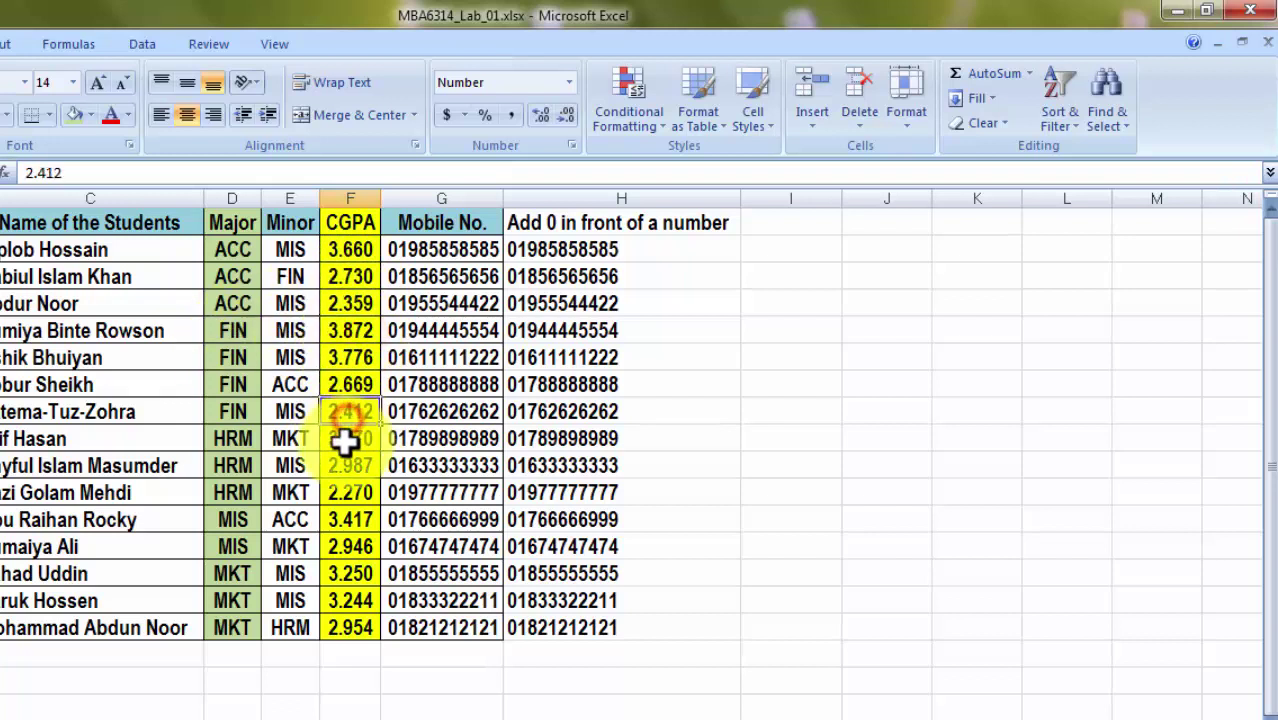
click(345, 439)
click(348, 466)
click(350, 490)
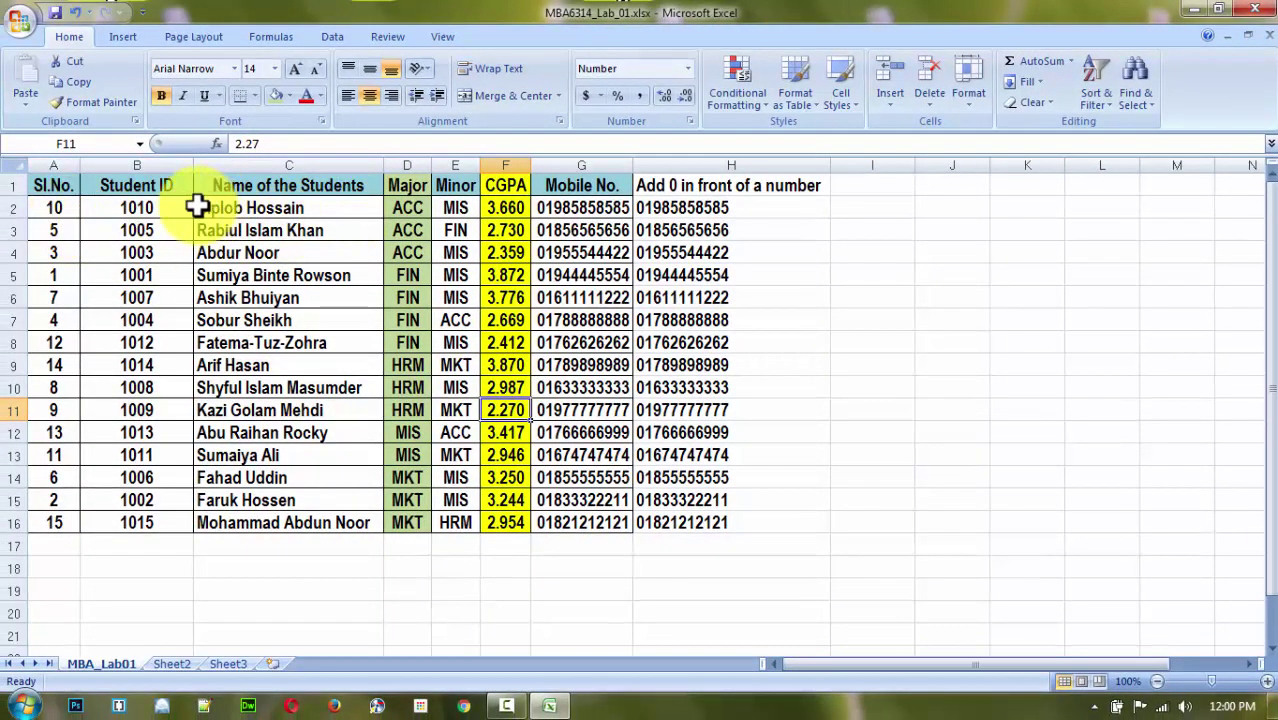
Highlight the ACC, FIN, HRM and MIS rows to verify CGPA descends within each.
drag(194, 207, 408, 255)
click(493, 212)
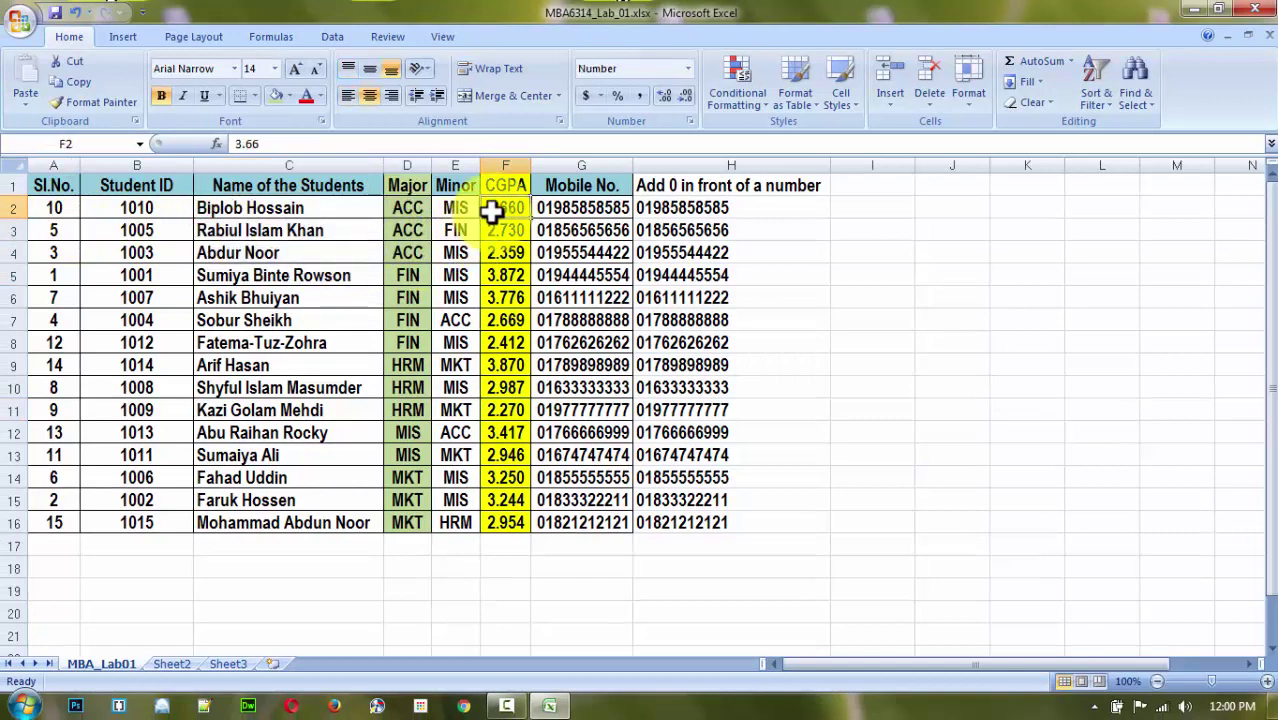
click(505, 252)
drag(228, 286, 448, 337)
drag(265, 365, 517, 403)
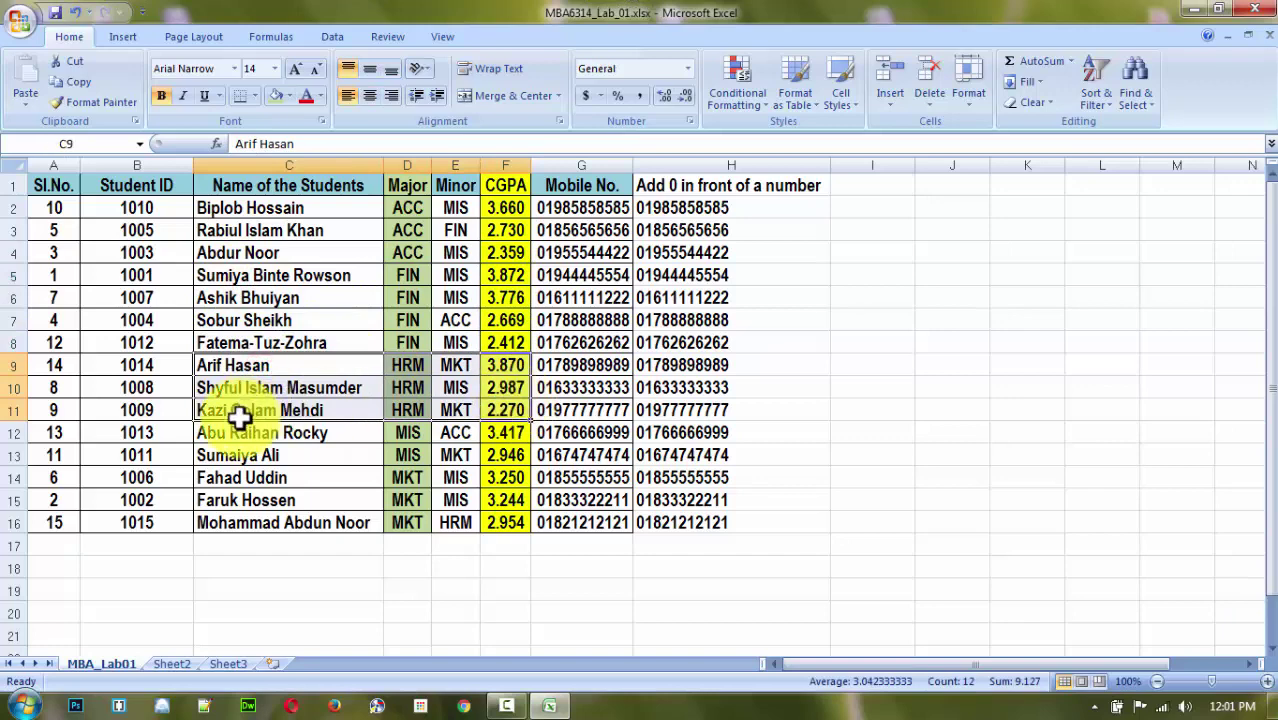
drag(255, 432, 510, 455)
click(950, 390)
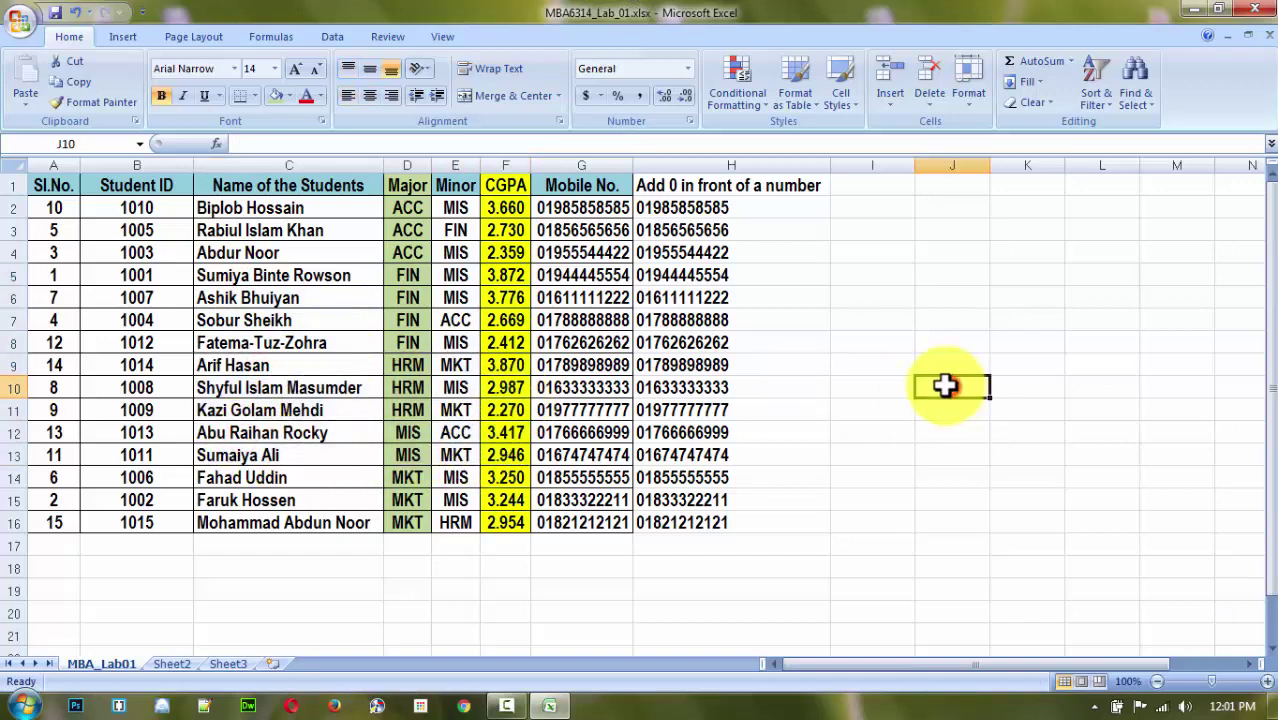
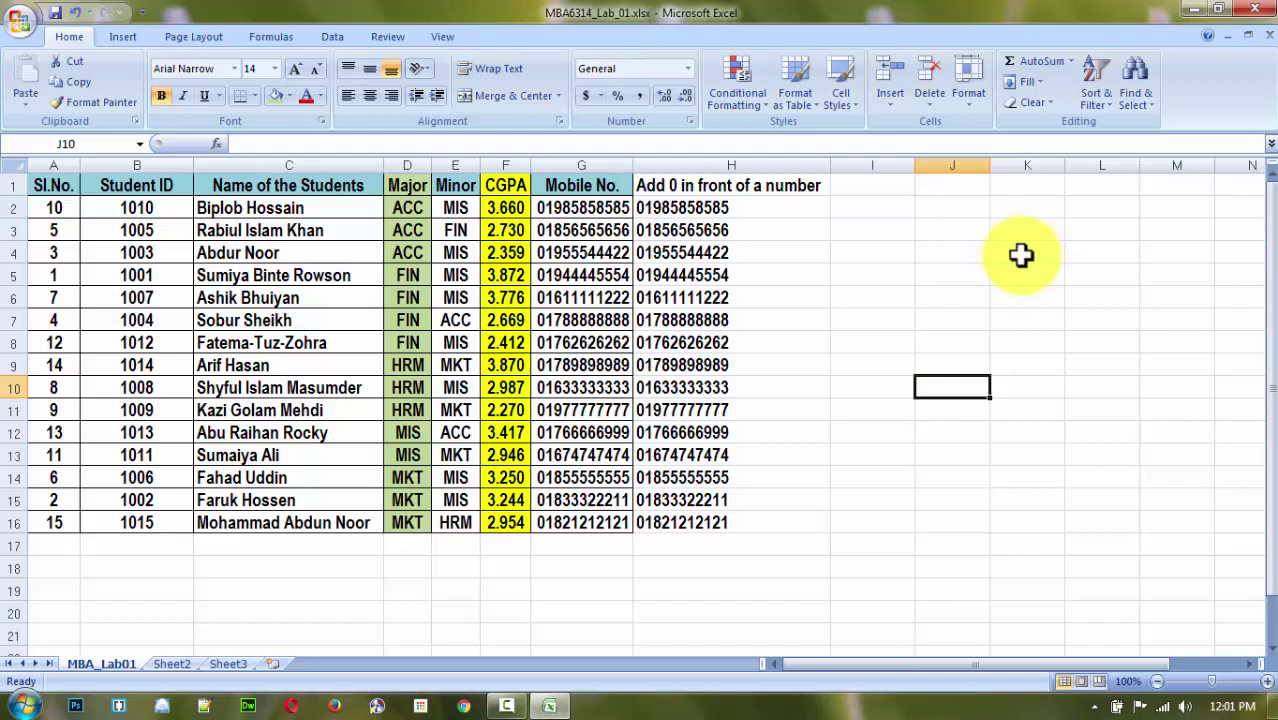
Add a 'Teacher' heading in I1 and type teacher names for the first five students (I2:I6).
click(910, 237)
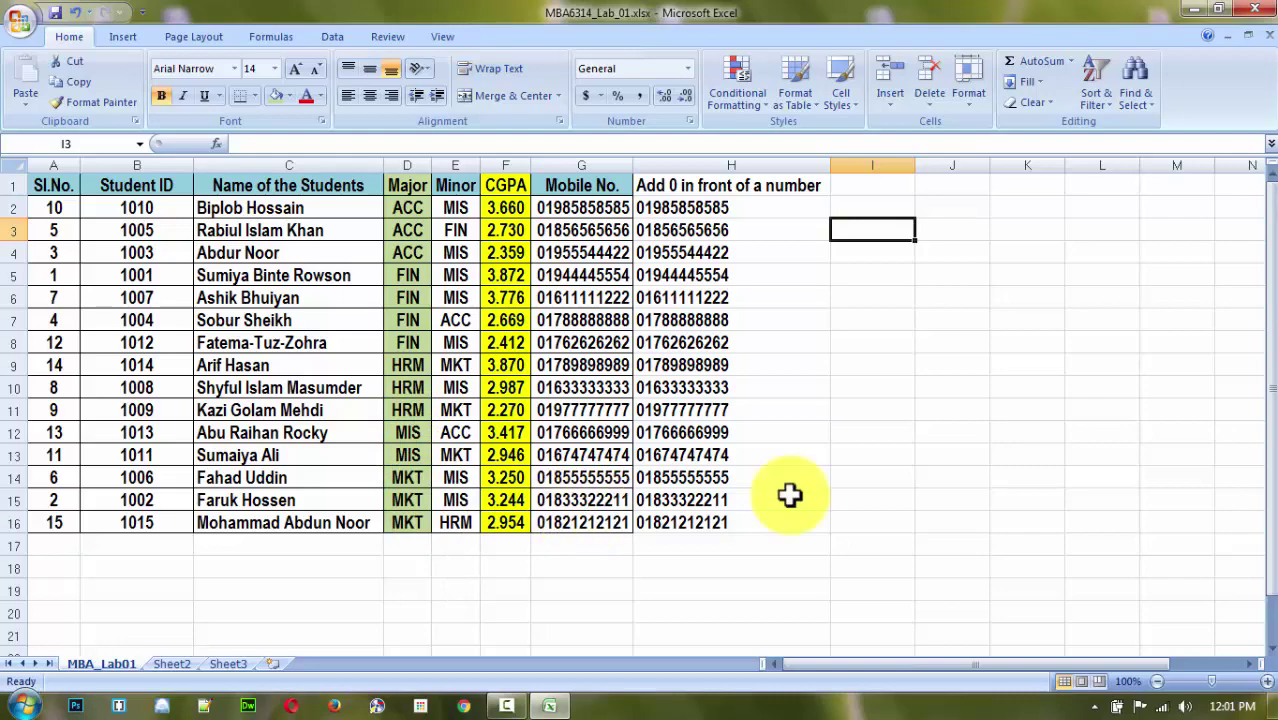
click(957, 364)
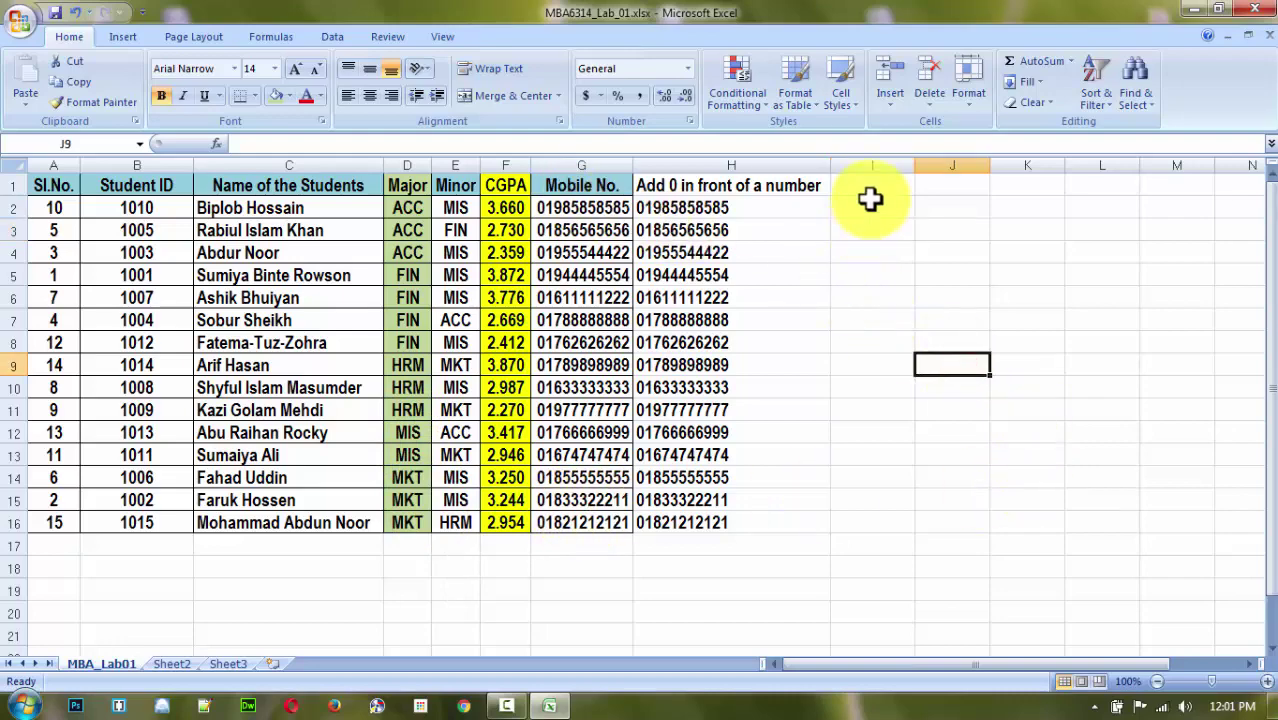
click(872, 186)
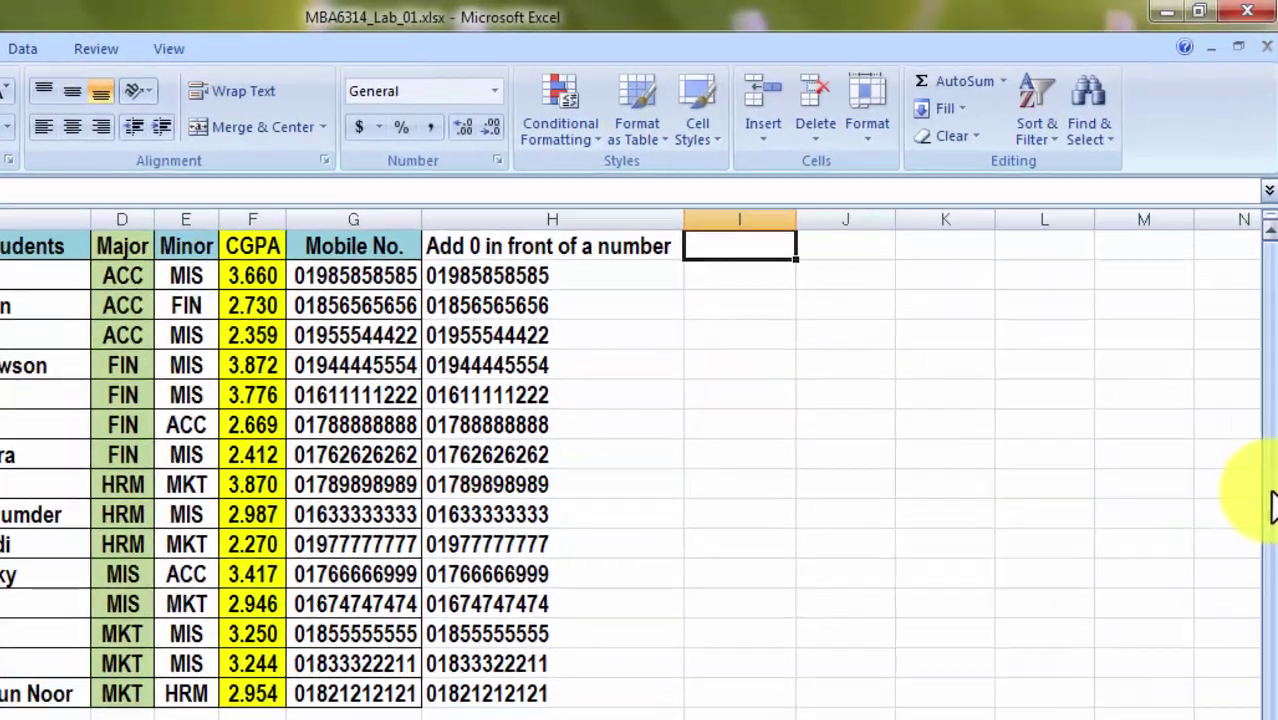
text(Teacher)
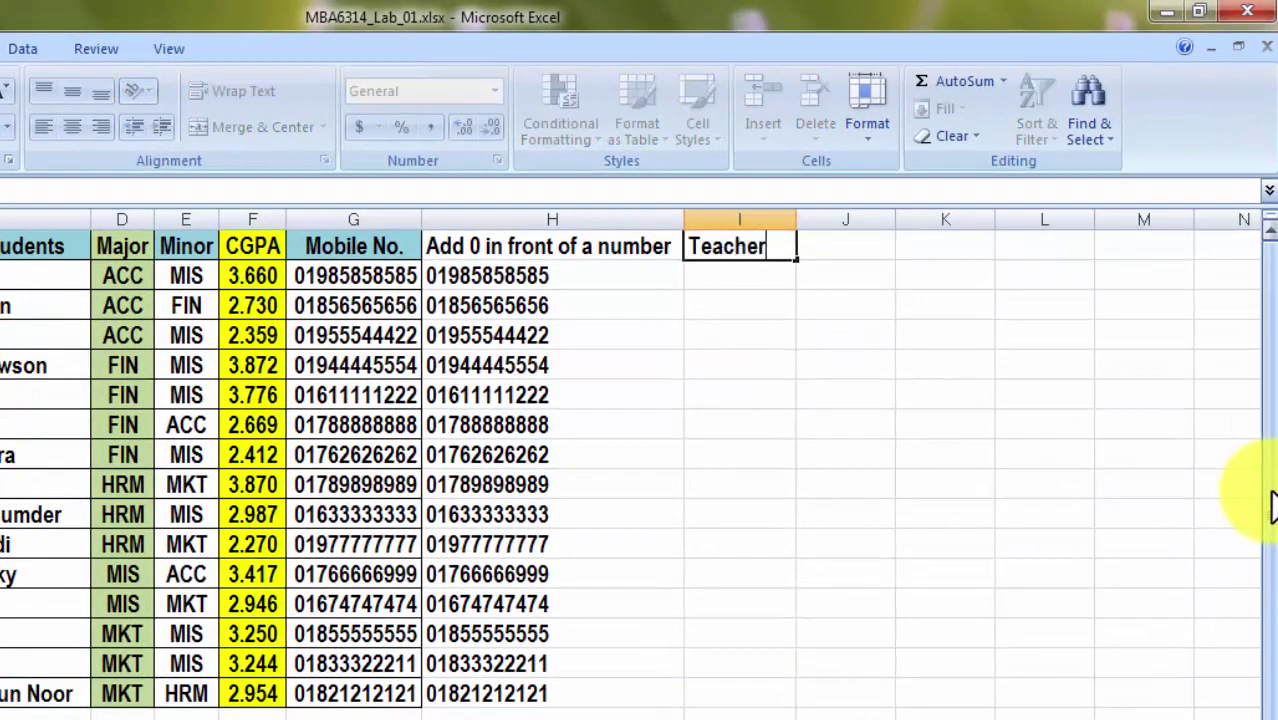
key(Return)
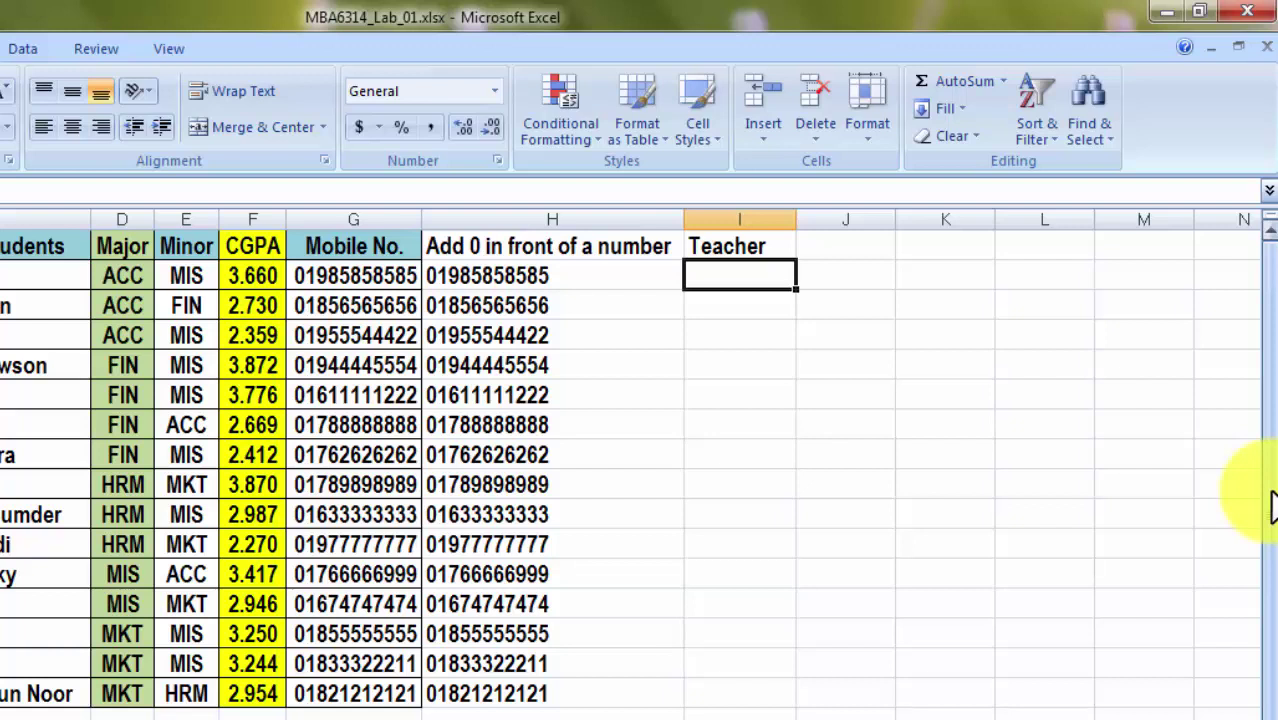
text(Ibrahim)
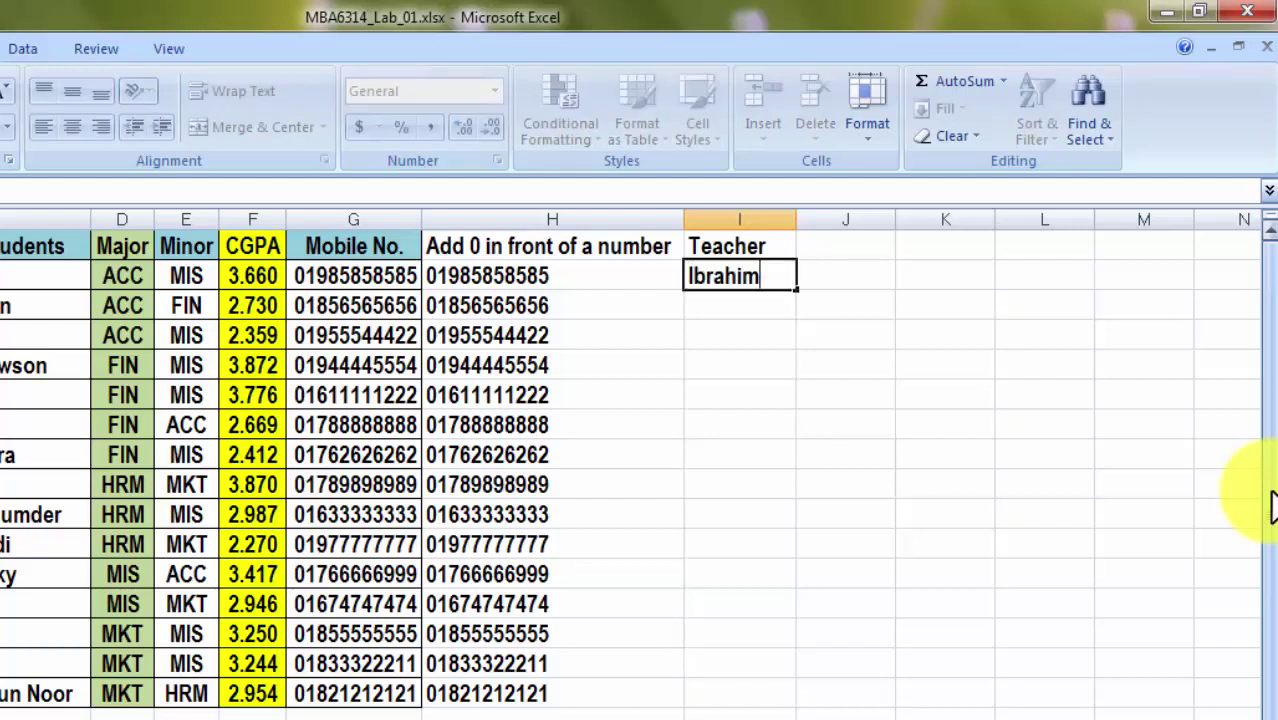
key(Return)
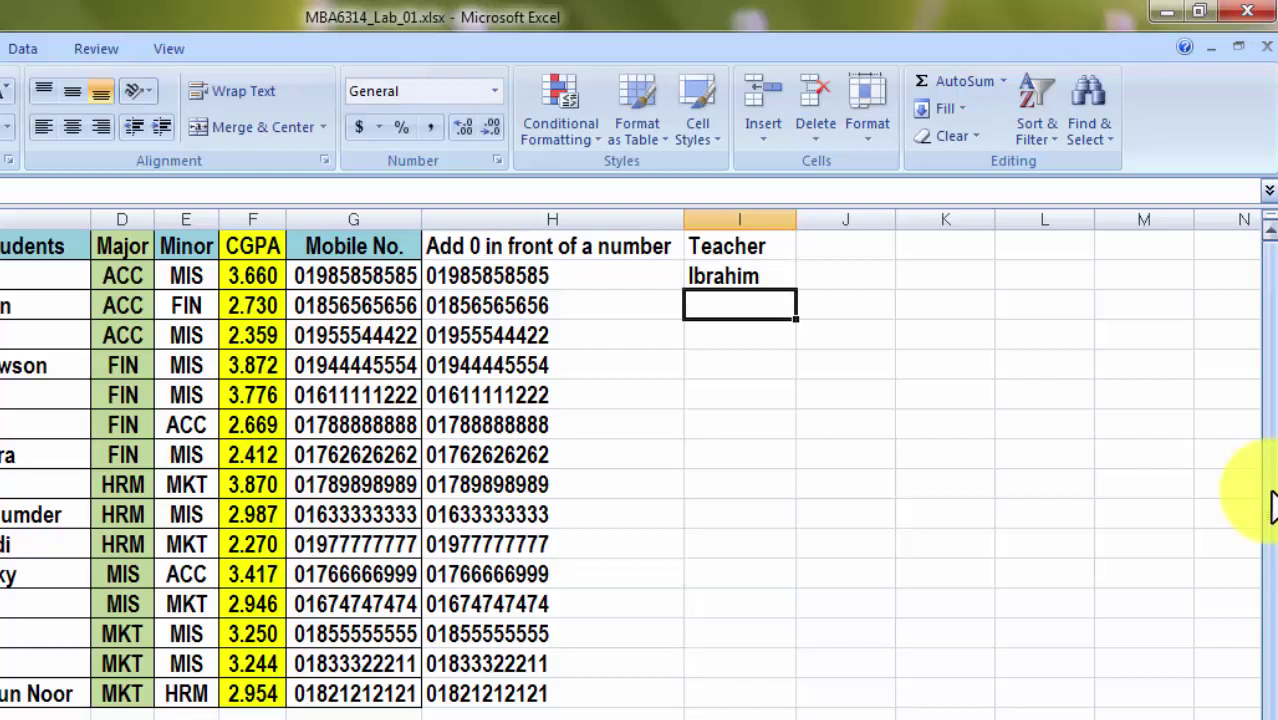
text(Lutfor)
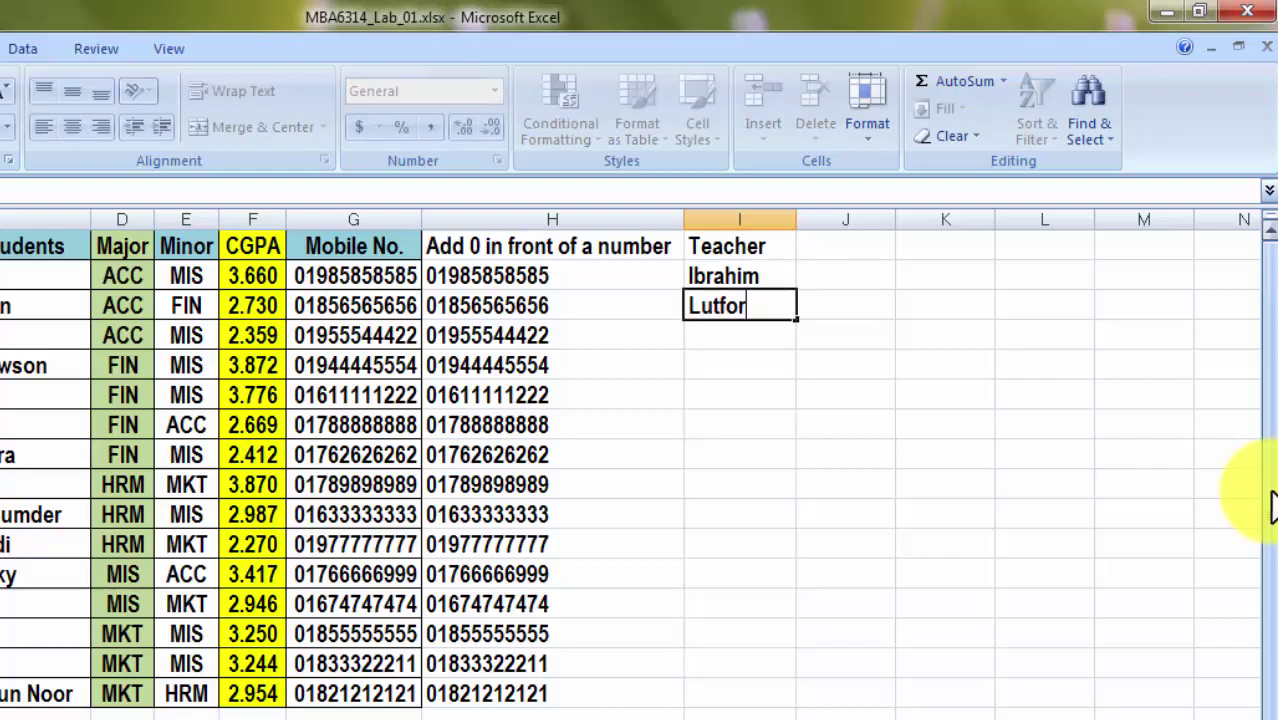
key(Return)
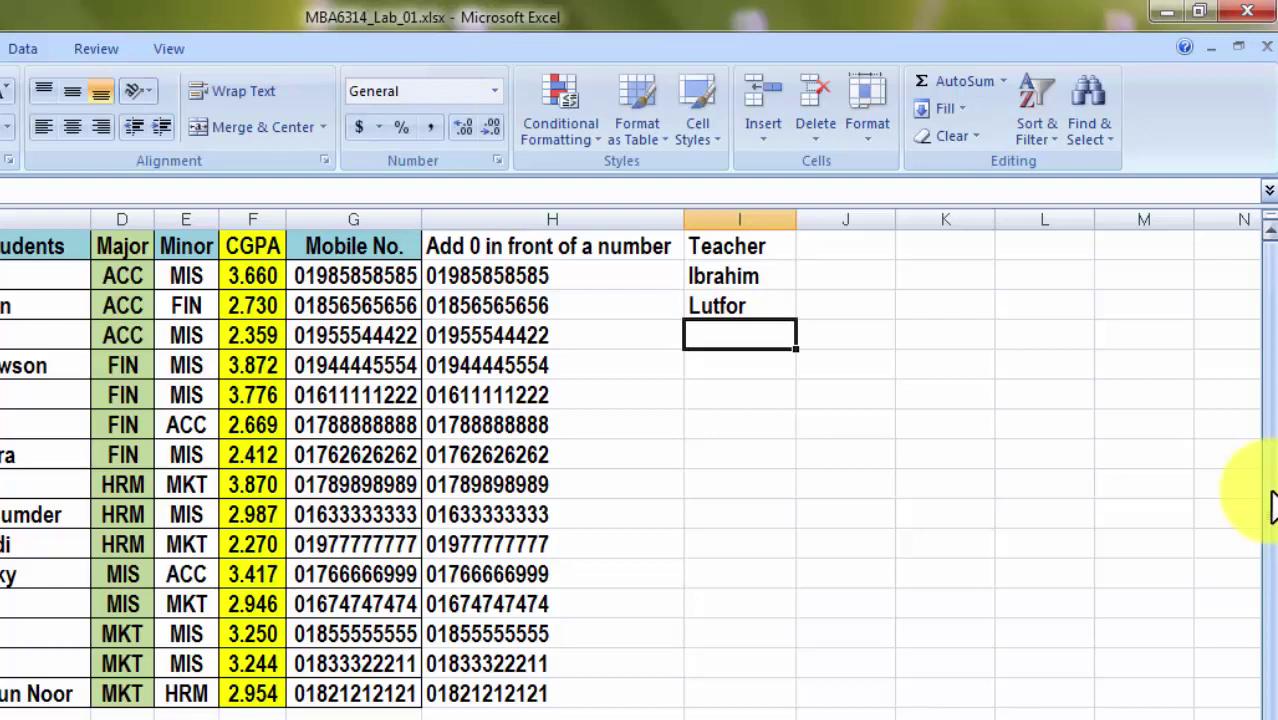
text(Bulbul)
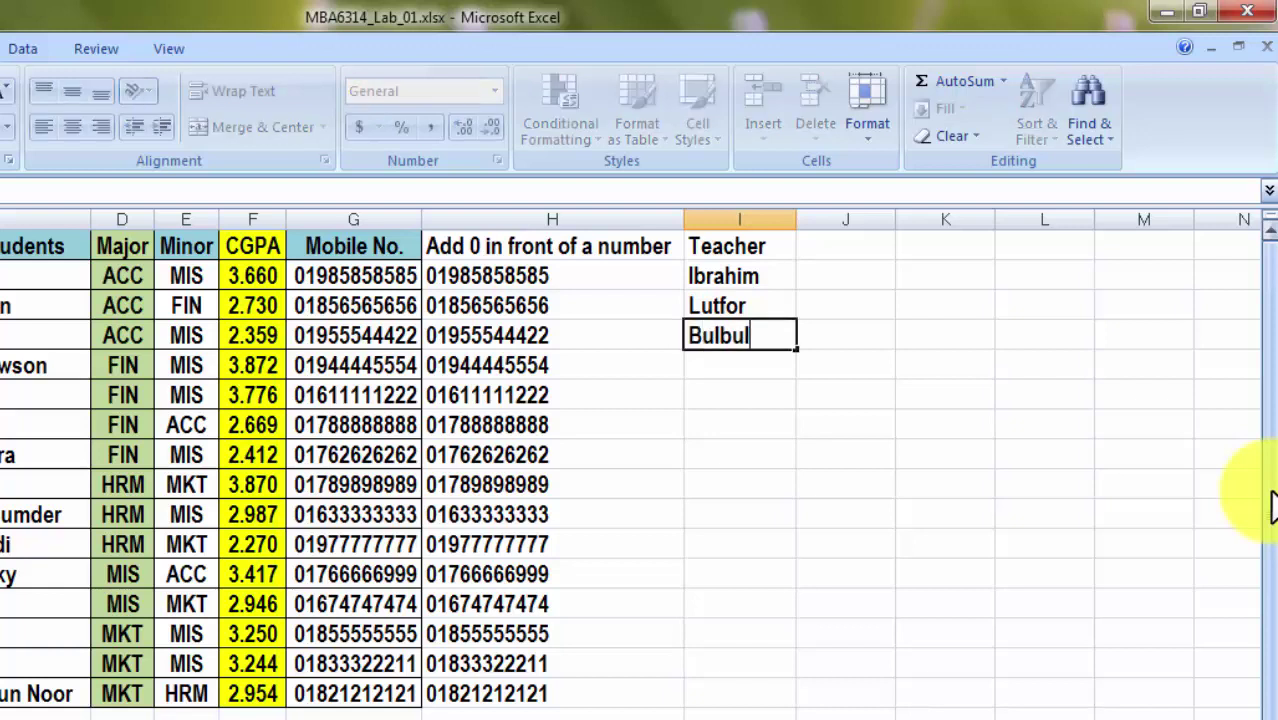
key(Return)
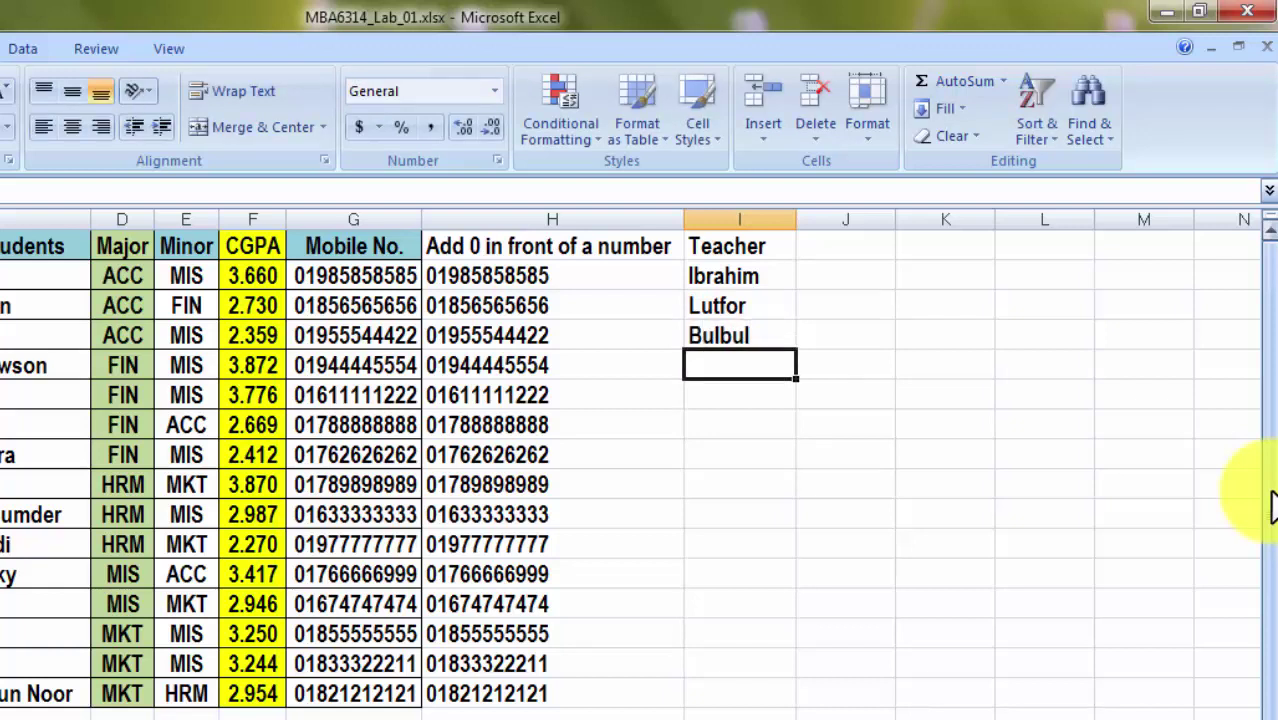
text(Musta)
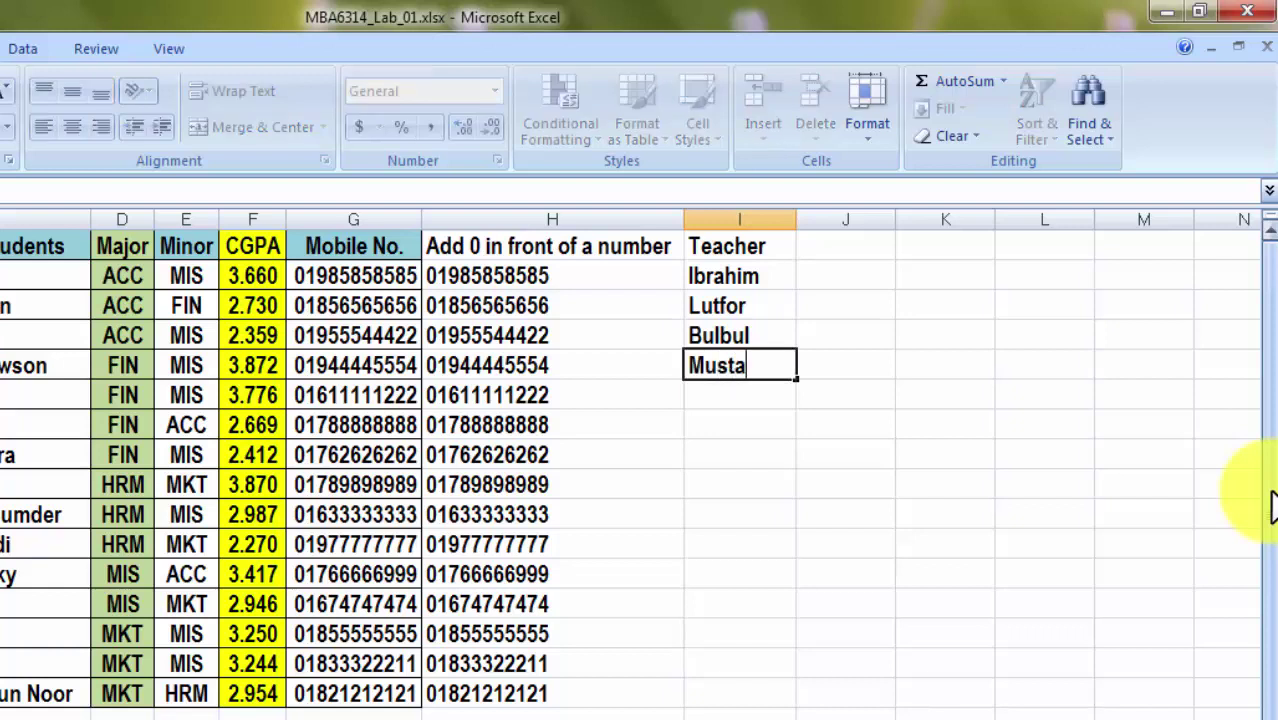
text(fizur)
key(Return)
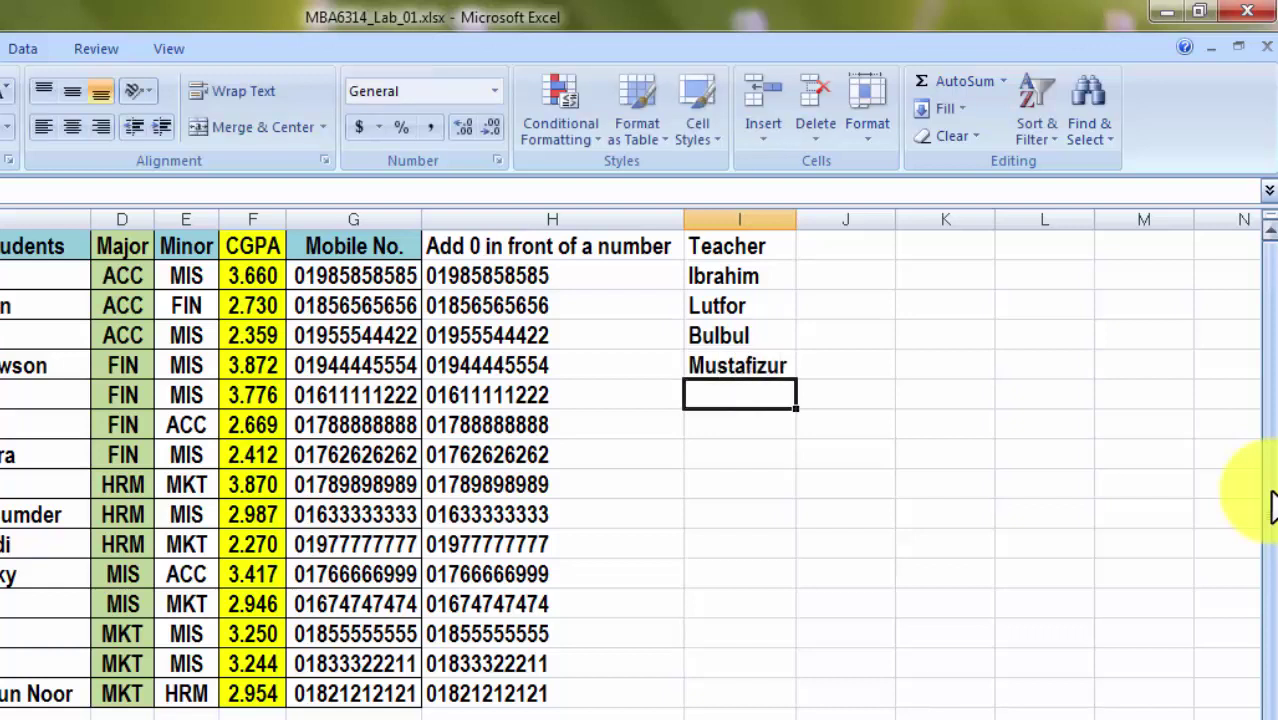
text(Afia)
key(Return)
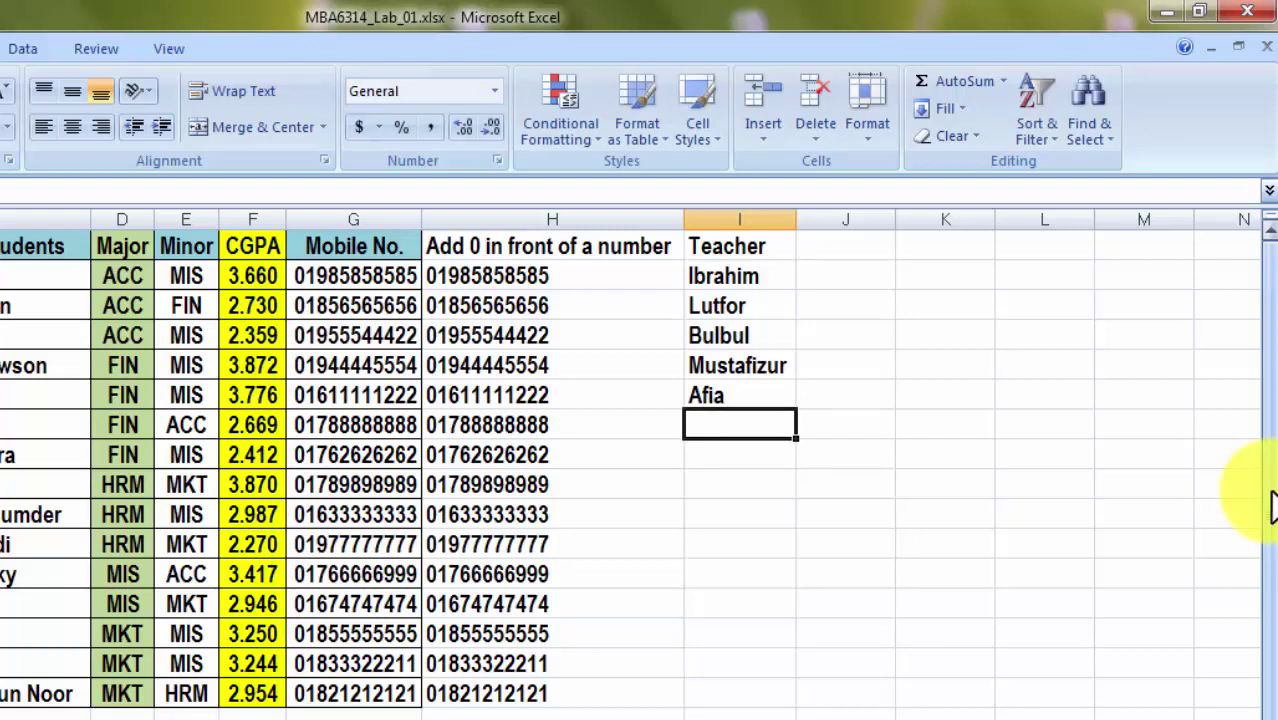
Fill I7:I16 with teacher names, accepting AutoComplete for repeated names and typing the last one.
text(Ib)
key(Return)
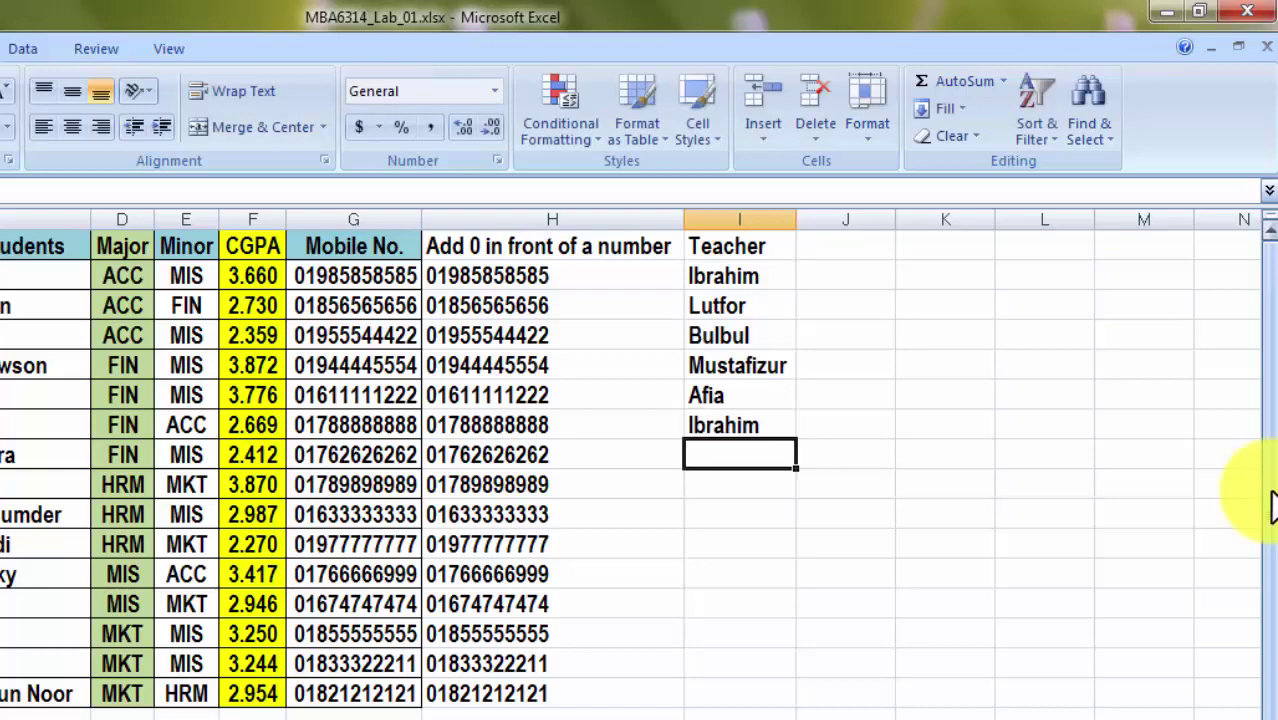
text(A)
key(Return)
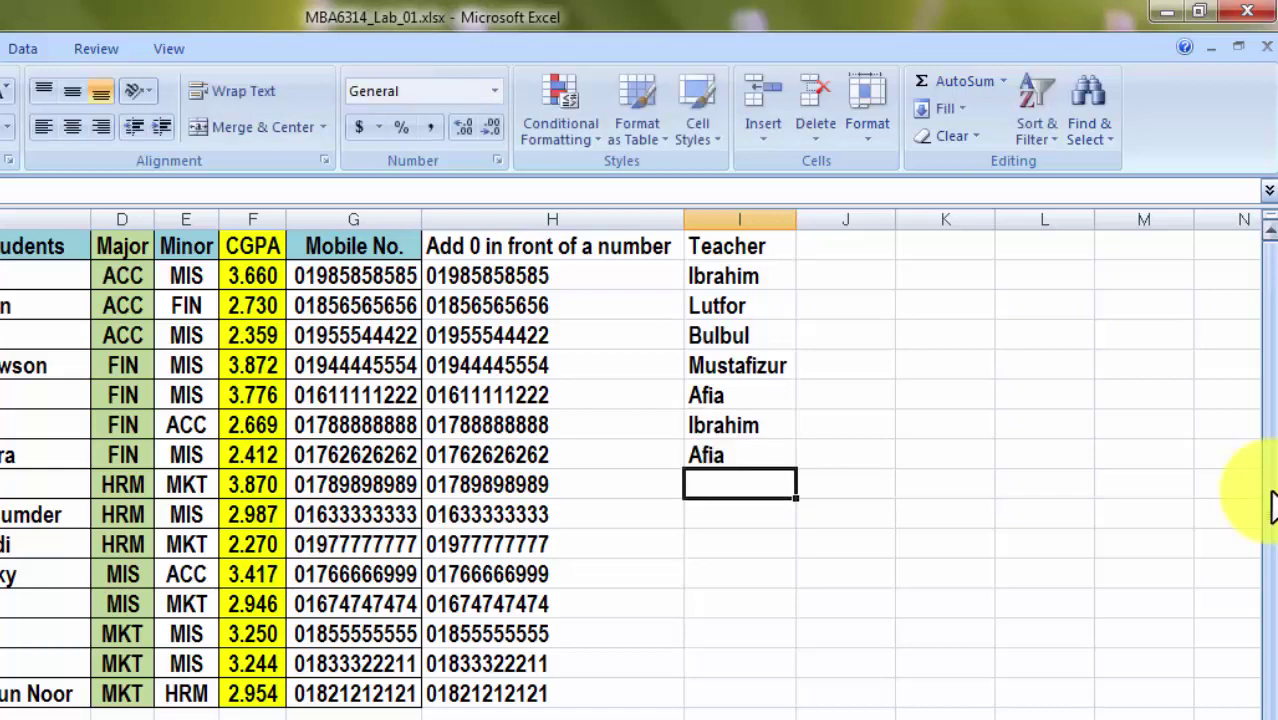
text(M)
key(Return)
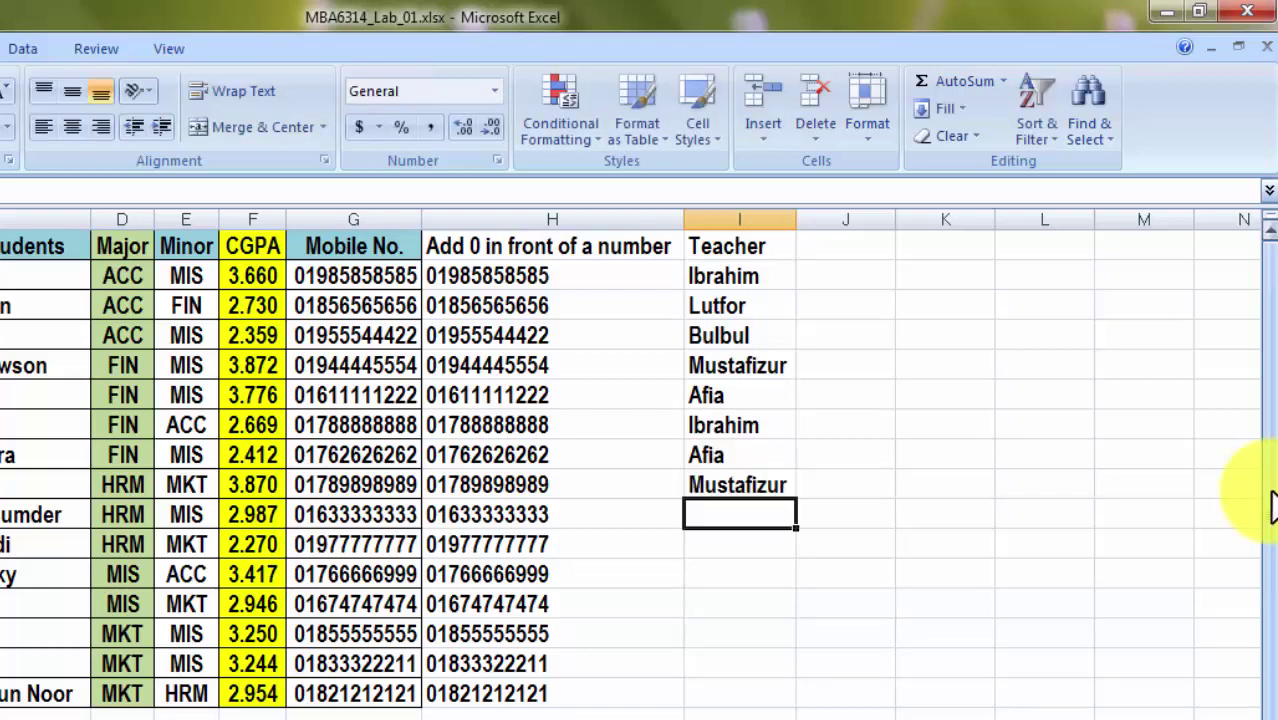
text(B)
key(Return)
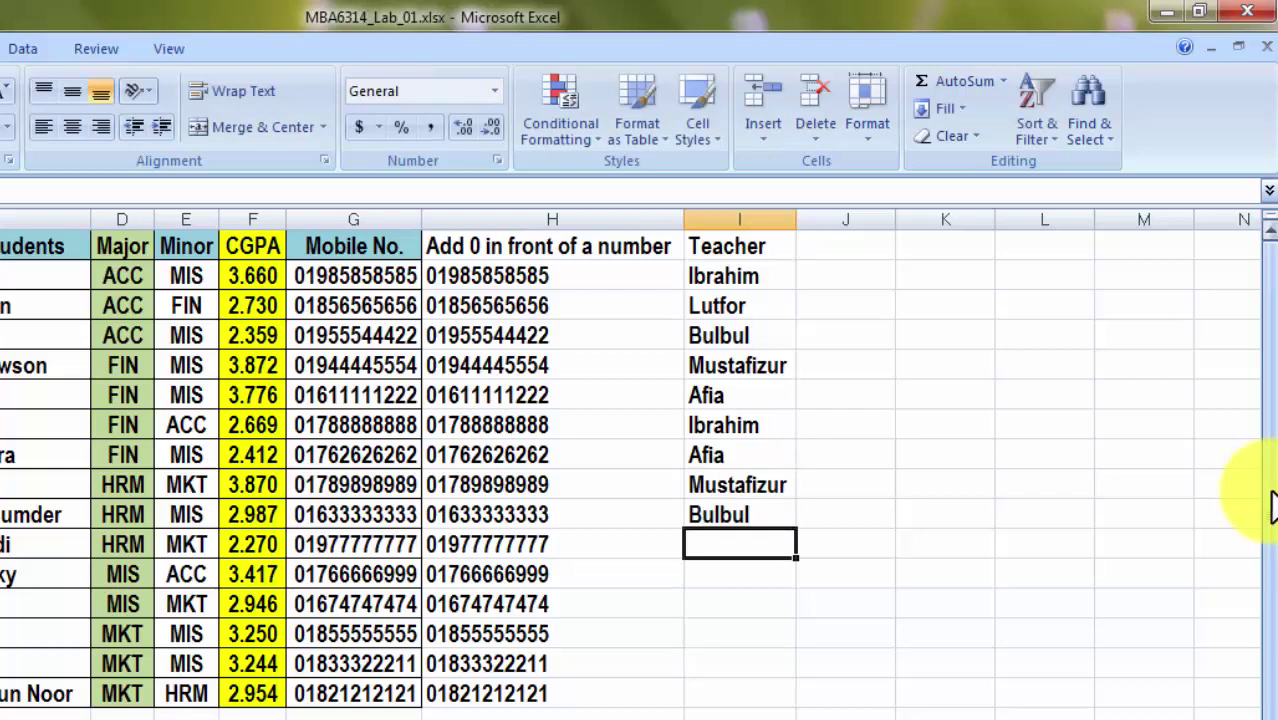
text(L)
key(Return)
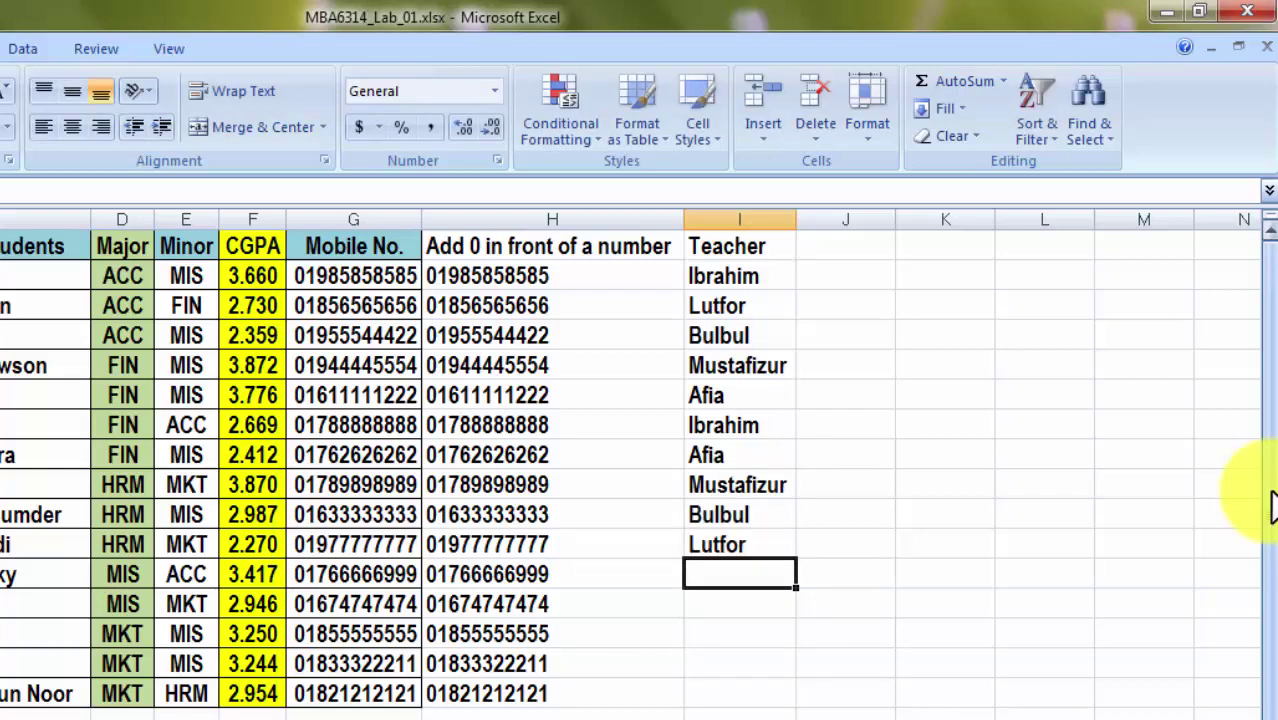
text(M)
key(Return)
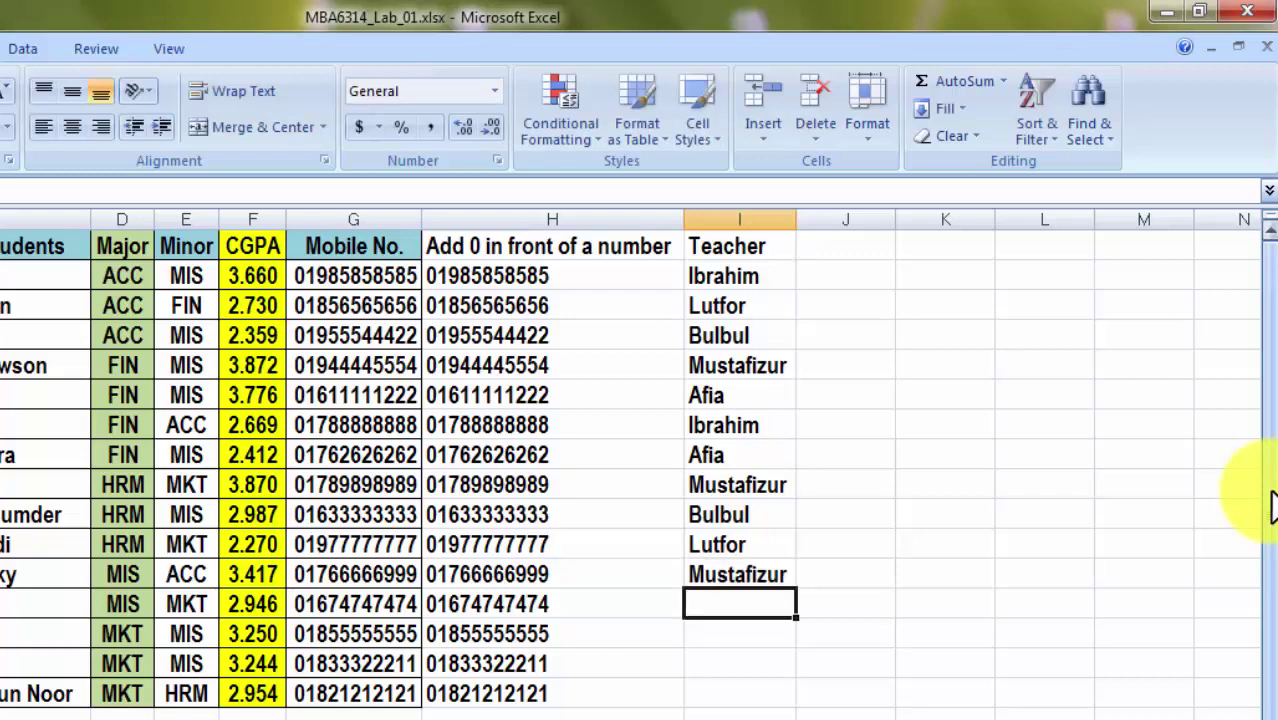
text(Lutfor)
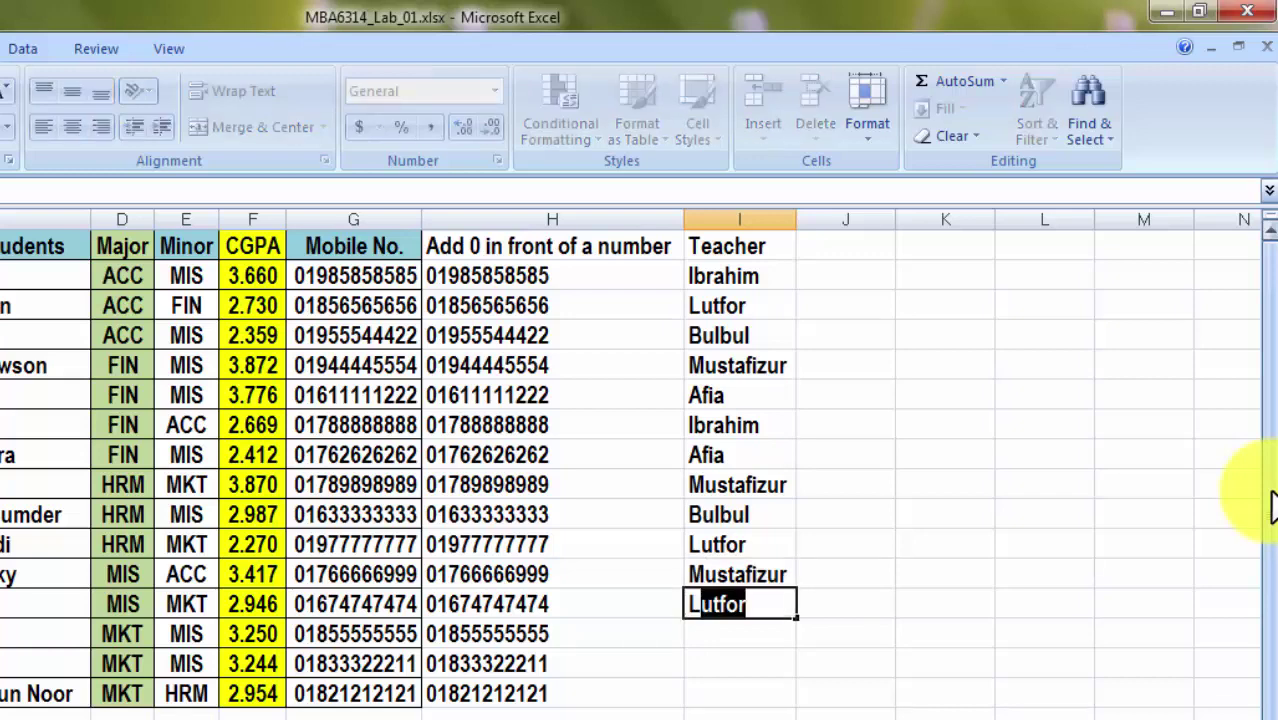
key(Return)
text(I)
key(Return)
text(B)
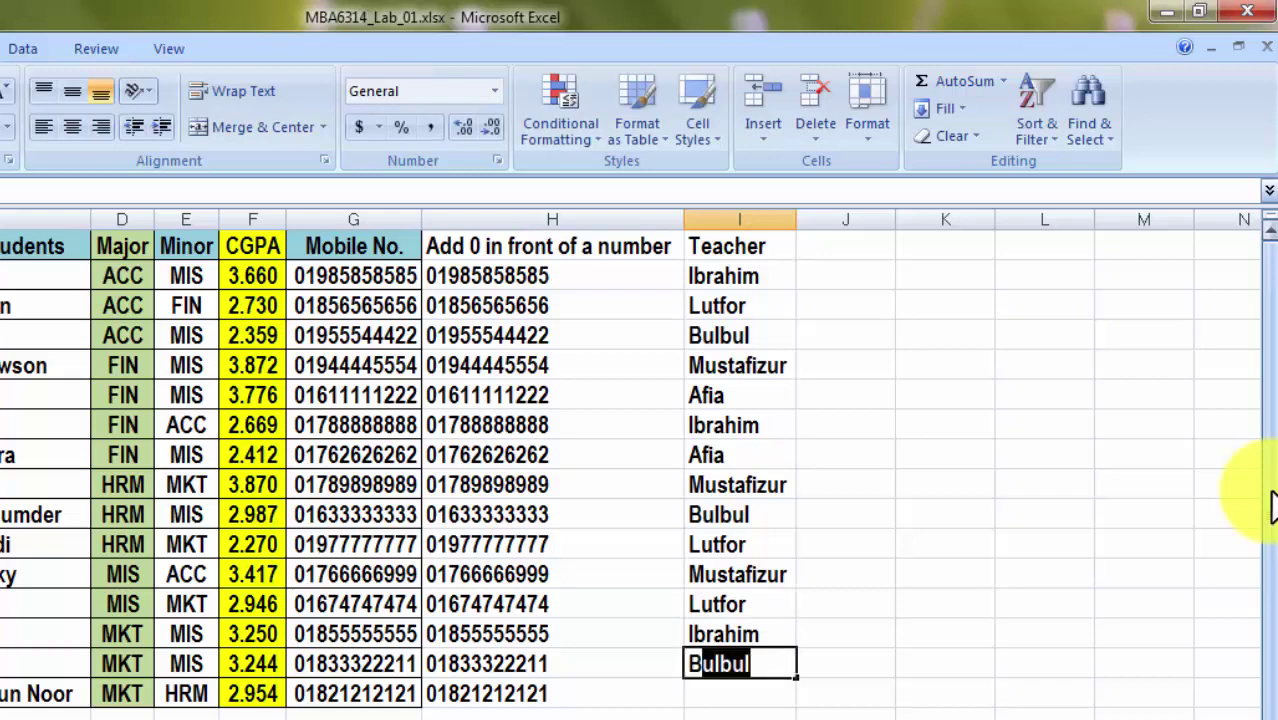
key(Return)
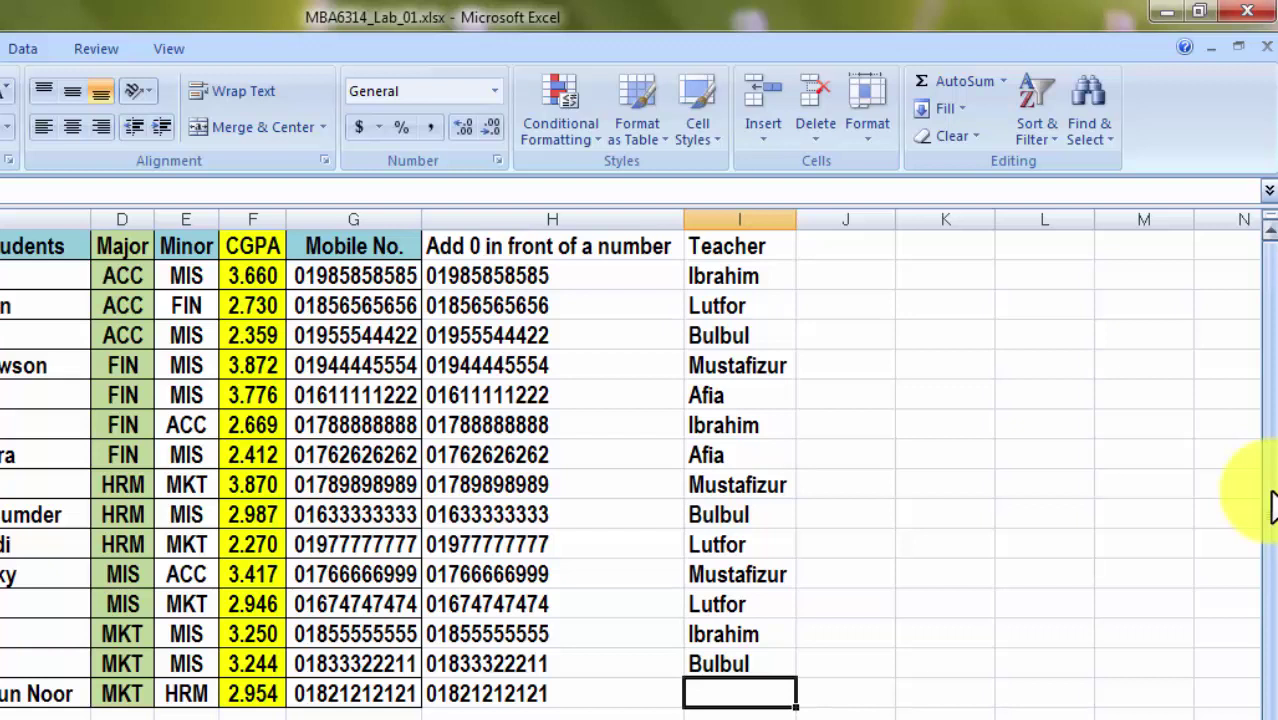
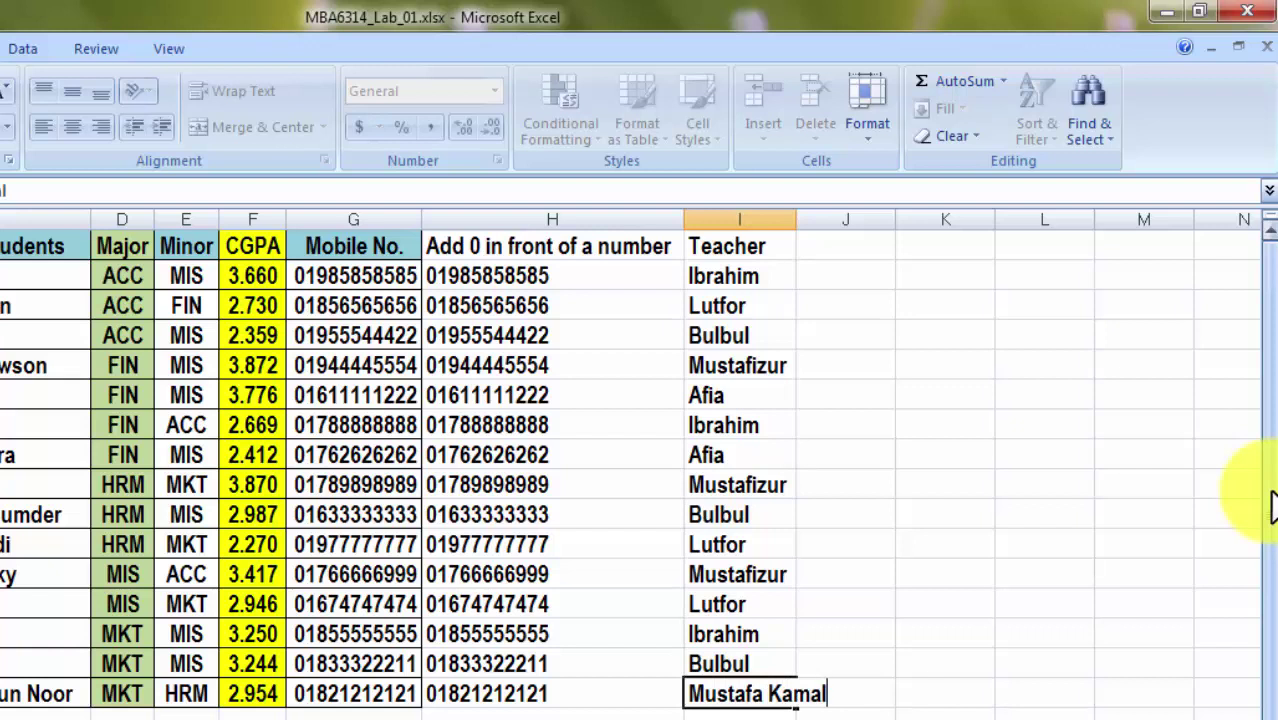
key(Return)
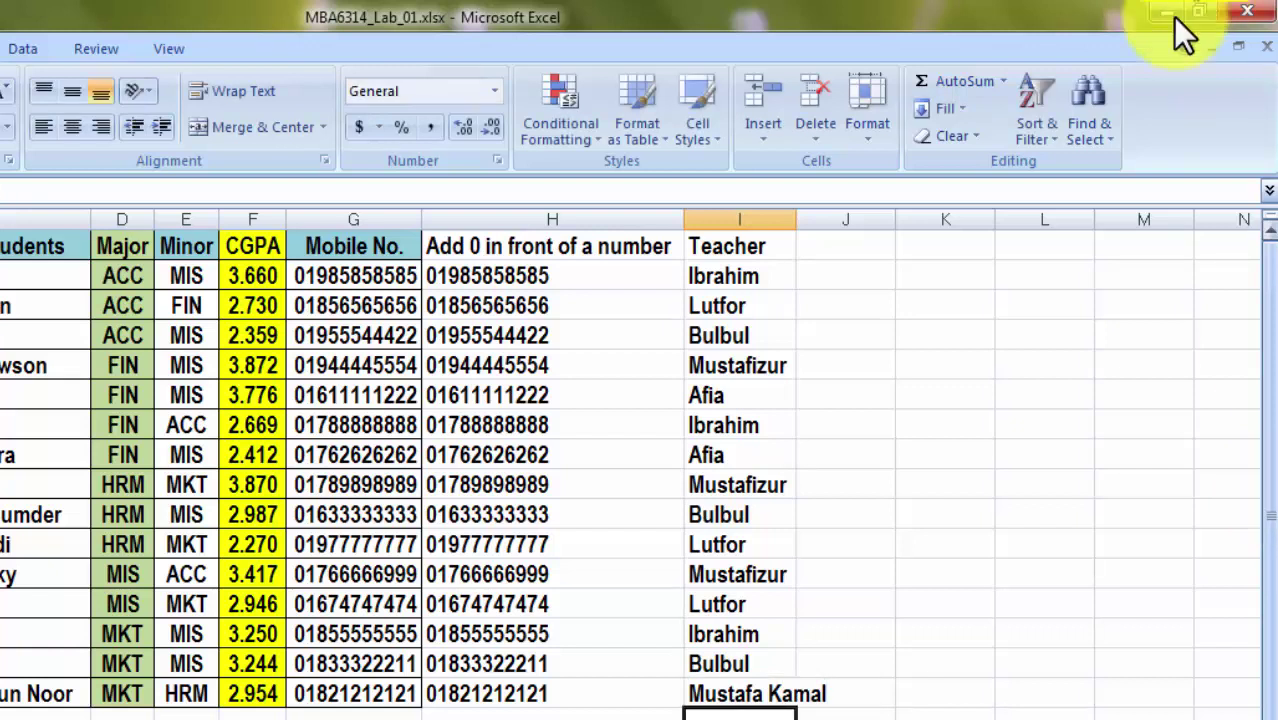
double_click(794, 216)
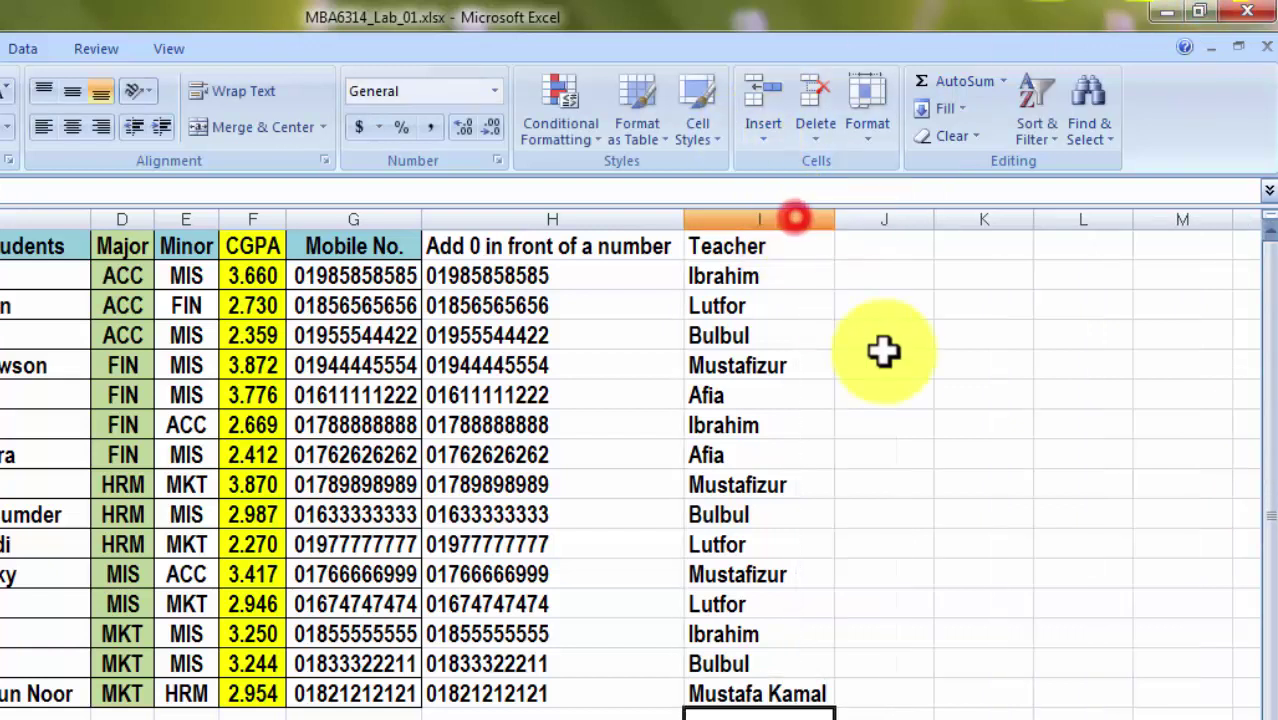
click(881, 396)
click(740, 281)
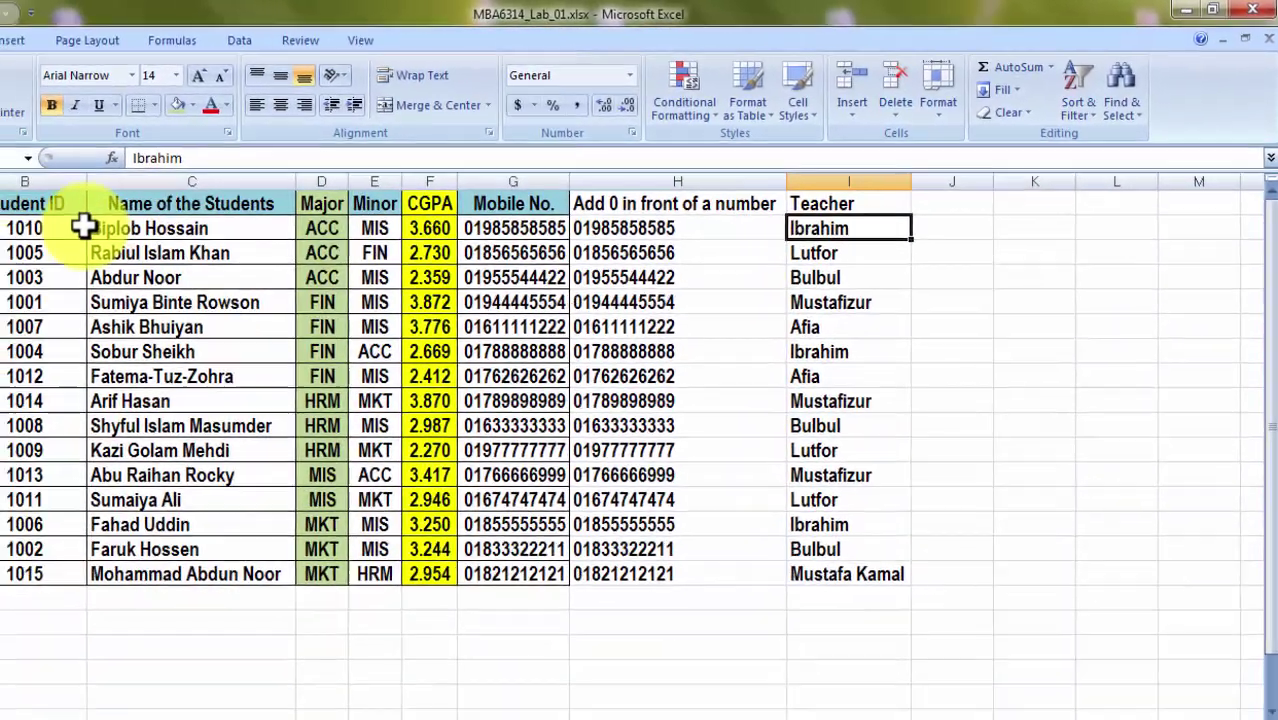
drag(84, 227, 684, 231)
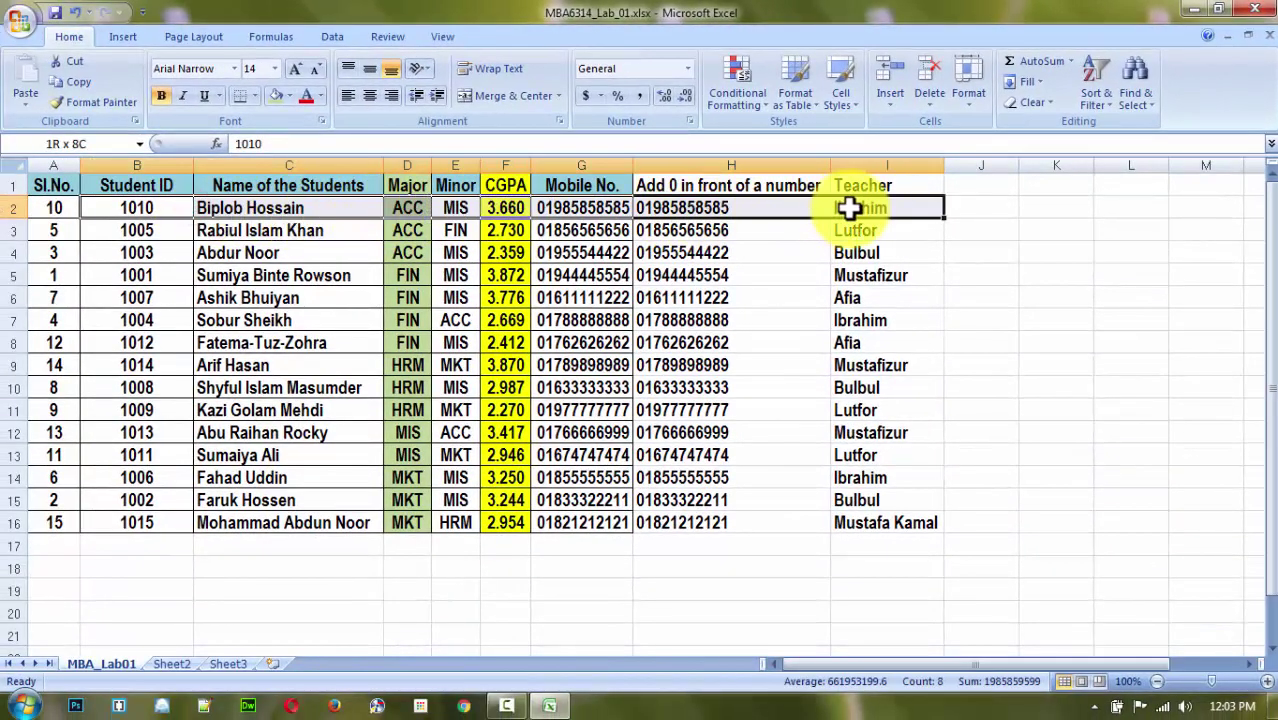
click(882, 212)
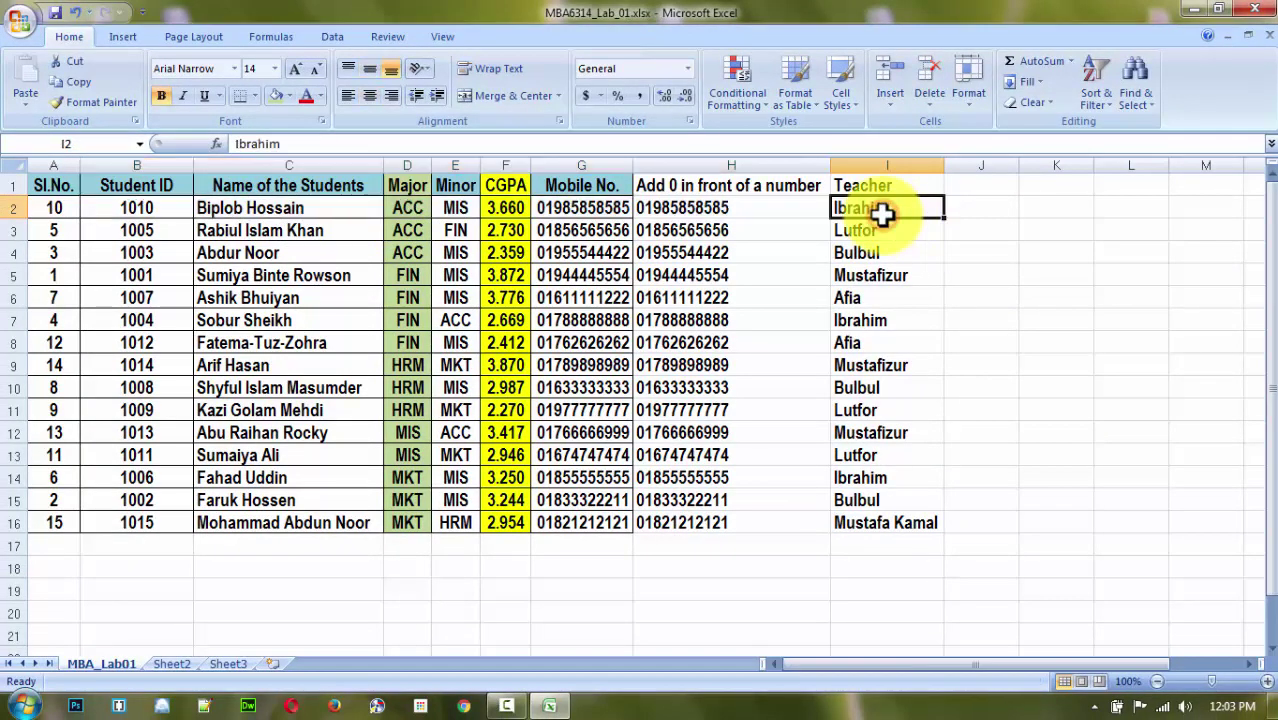
click(847, 322)
drag(195, 322, 850, 322)
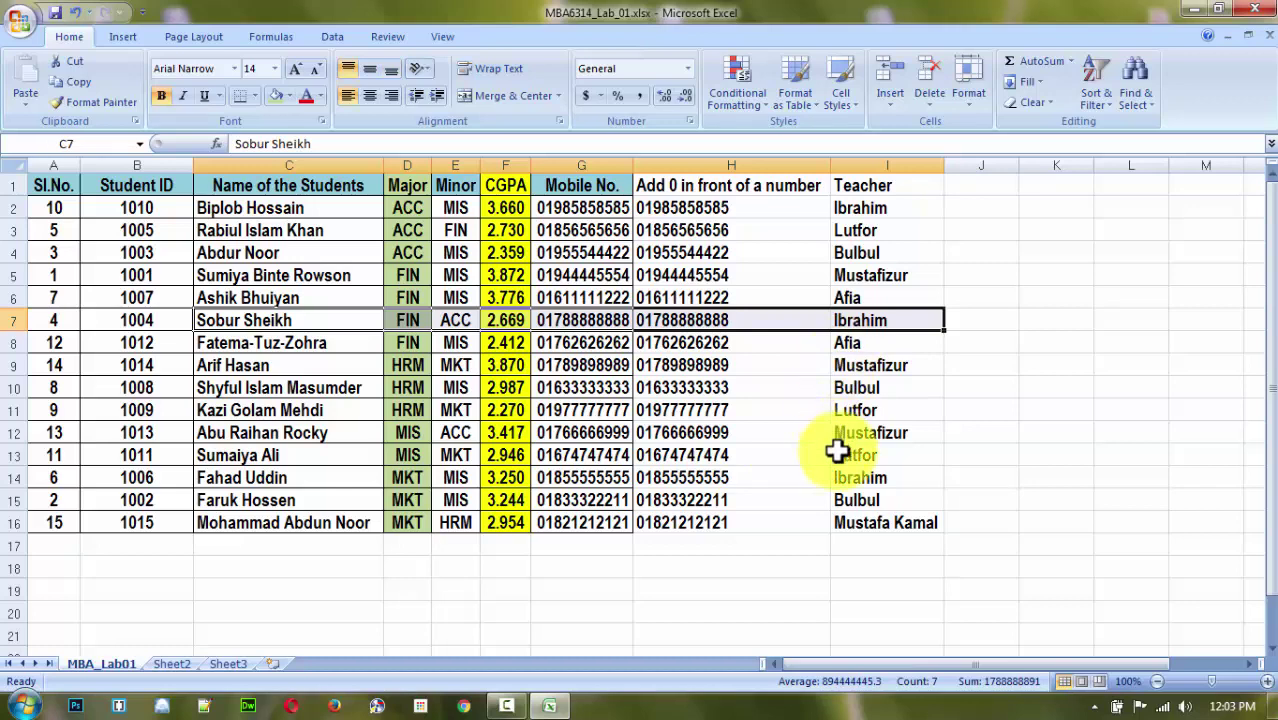
click(852, 479)
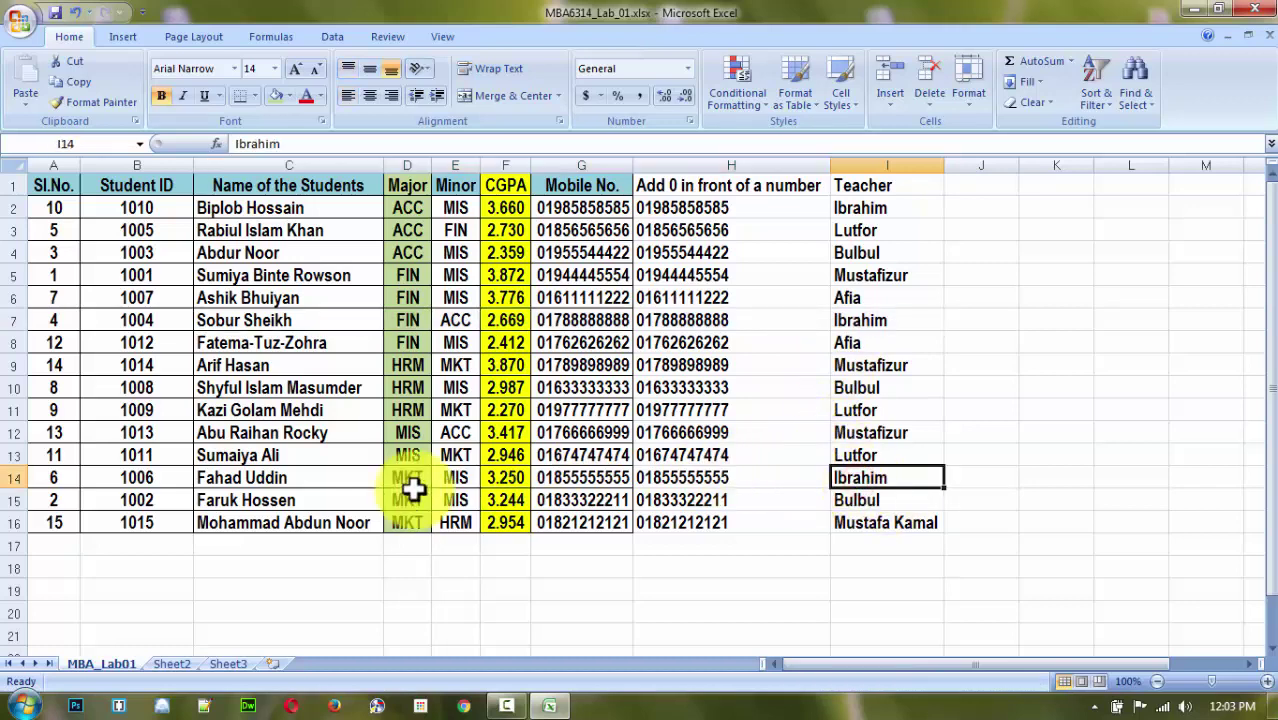
drag(127, 479, 847, 485)
click(1208, 452)
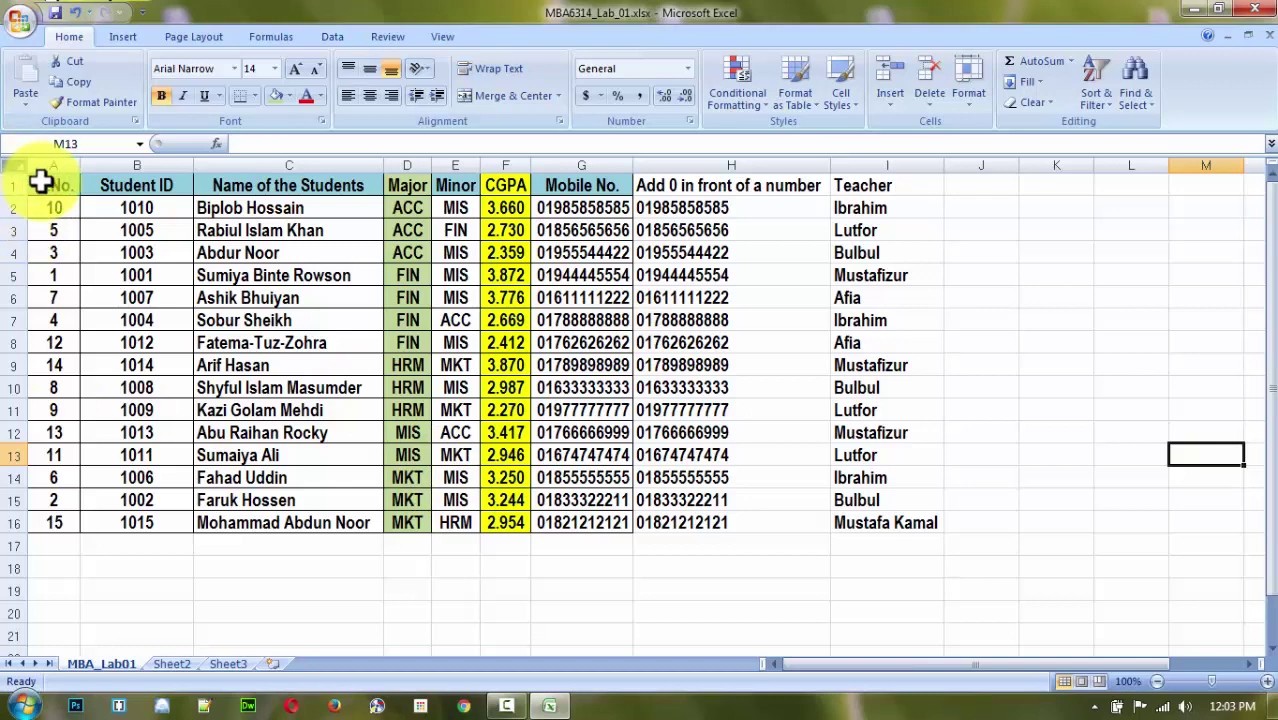
Custom-sort A1:I16 with a new Teacher (A to Z) level between Major and CGPA.
drag(40, 181, 890, 520)
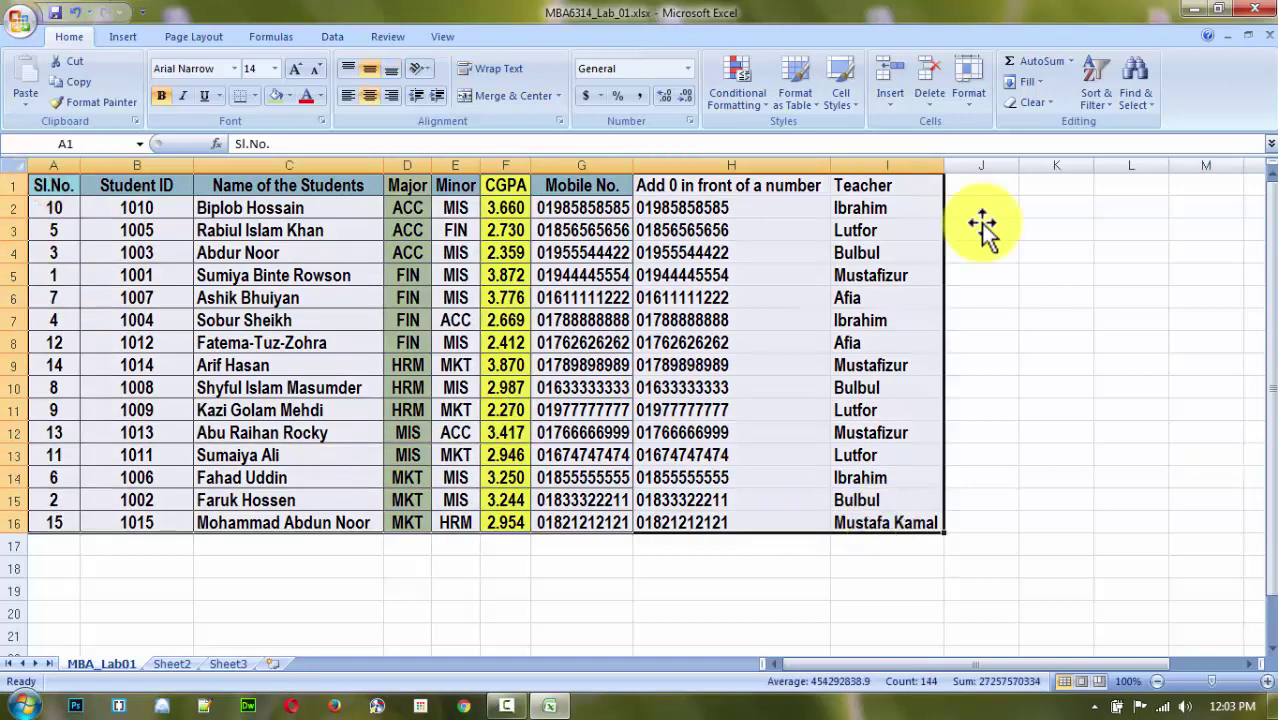
click(1092, 103)
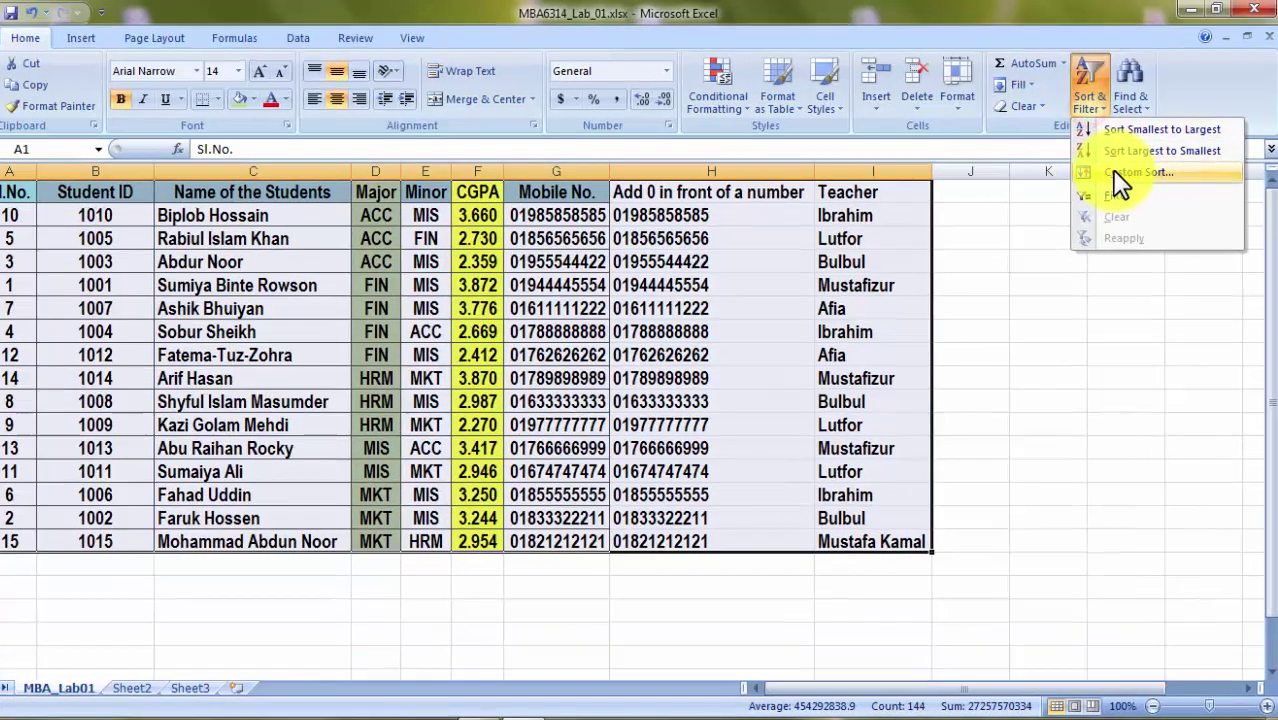
click(1116, 174)
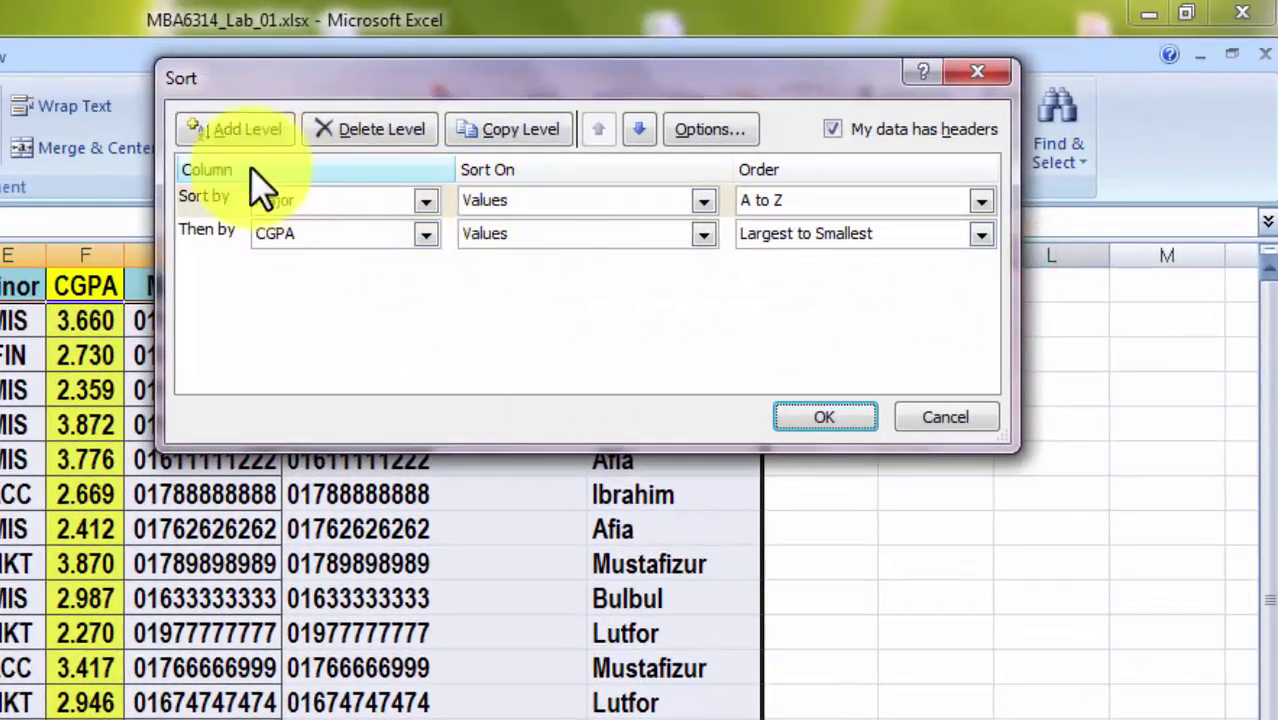
click(239, 131)
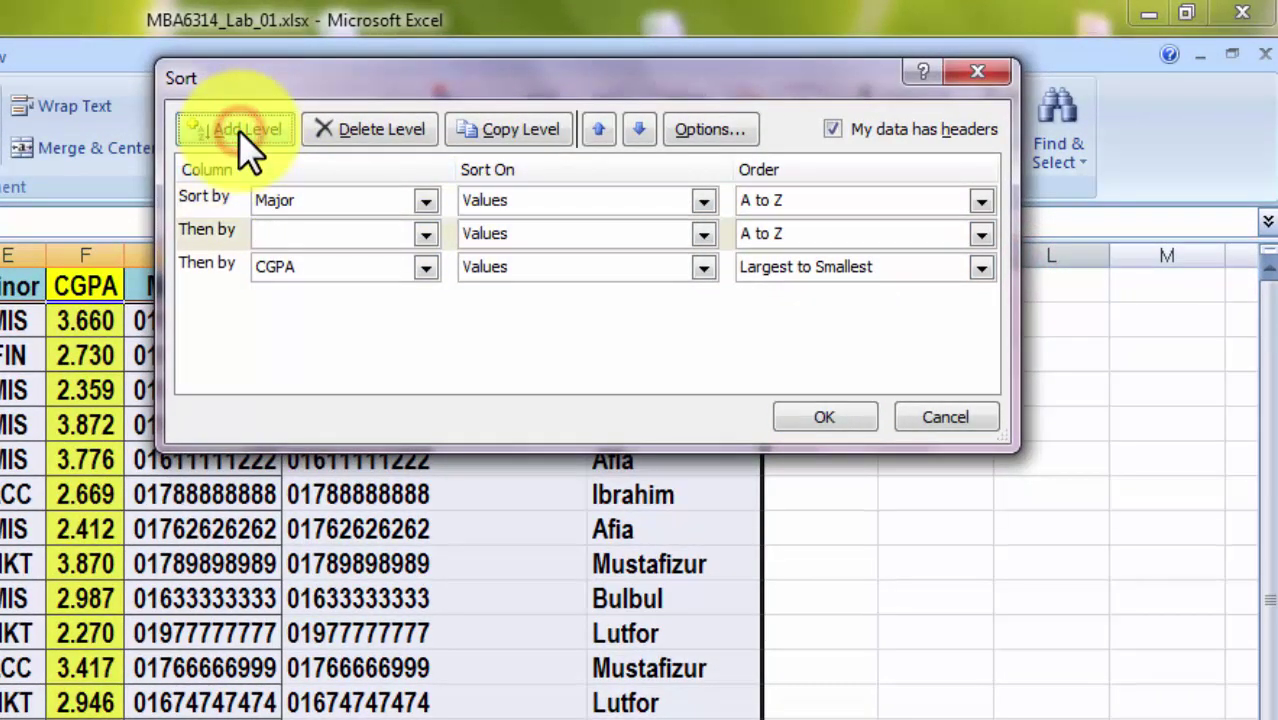
click(425, 233)
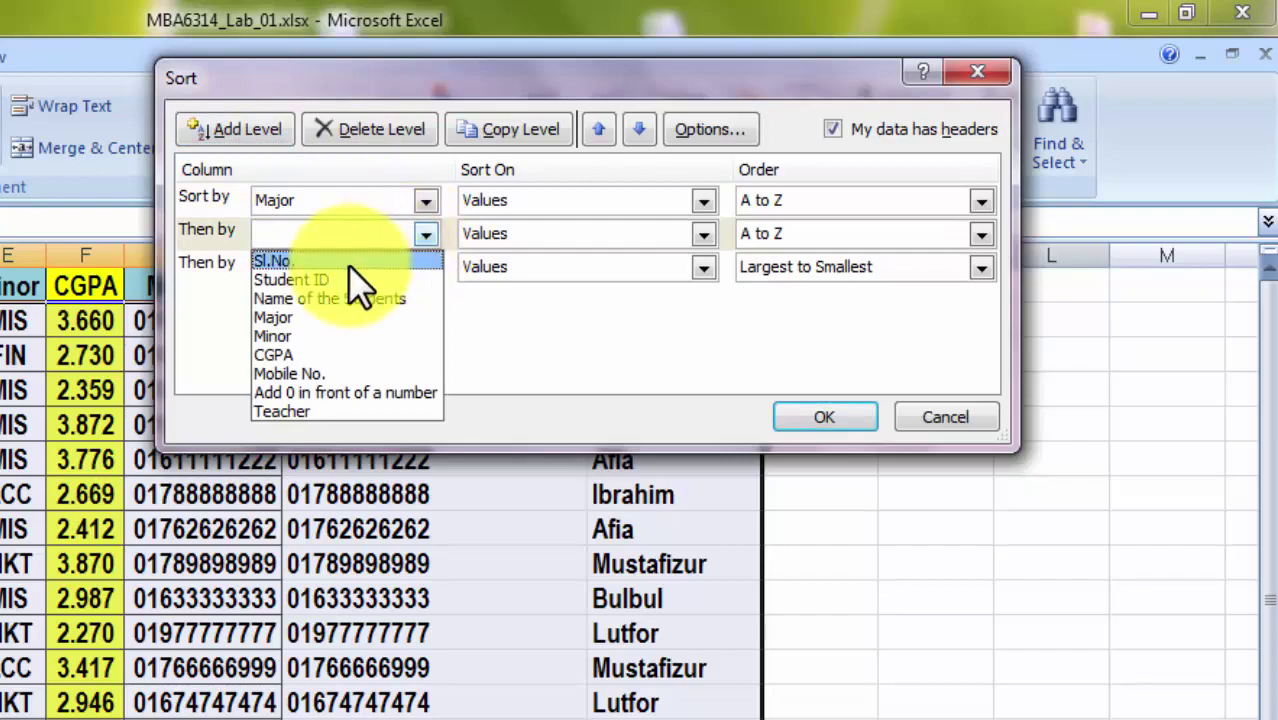
click(301, 408)
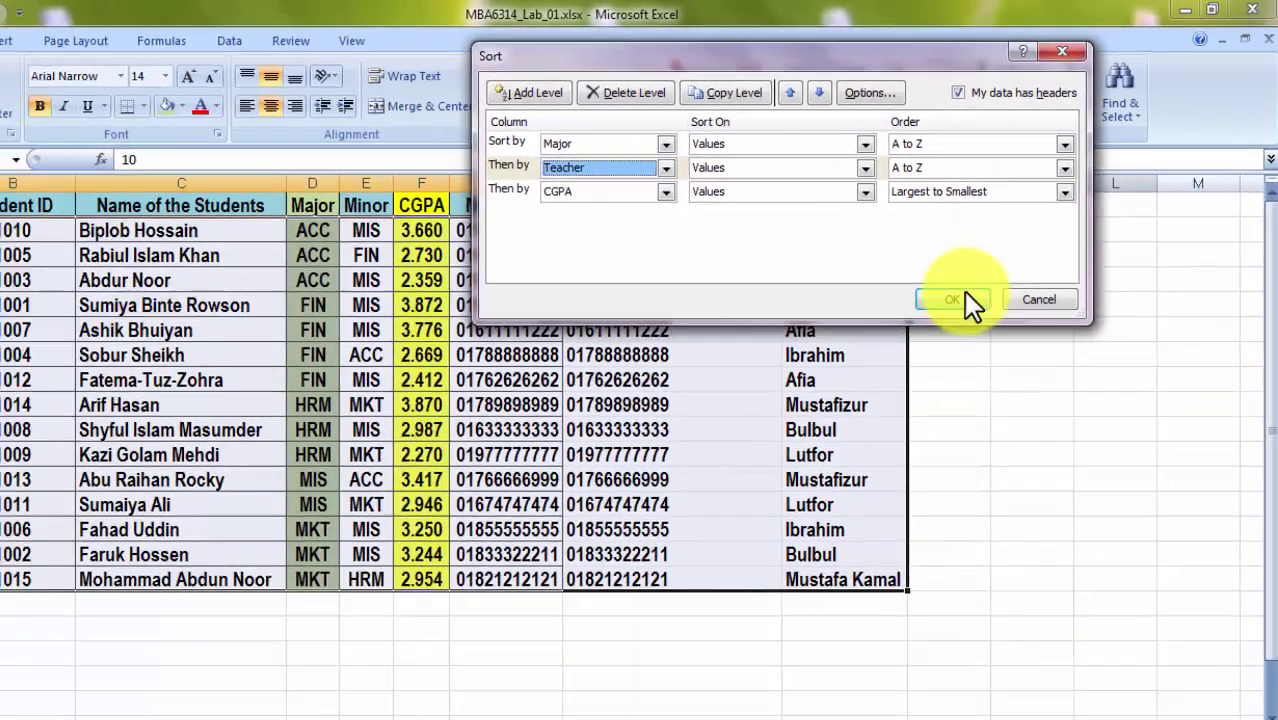
click(824, 417)
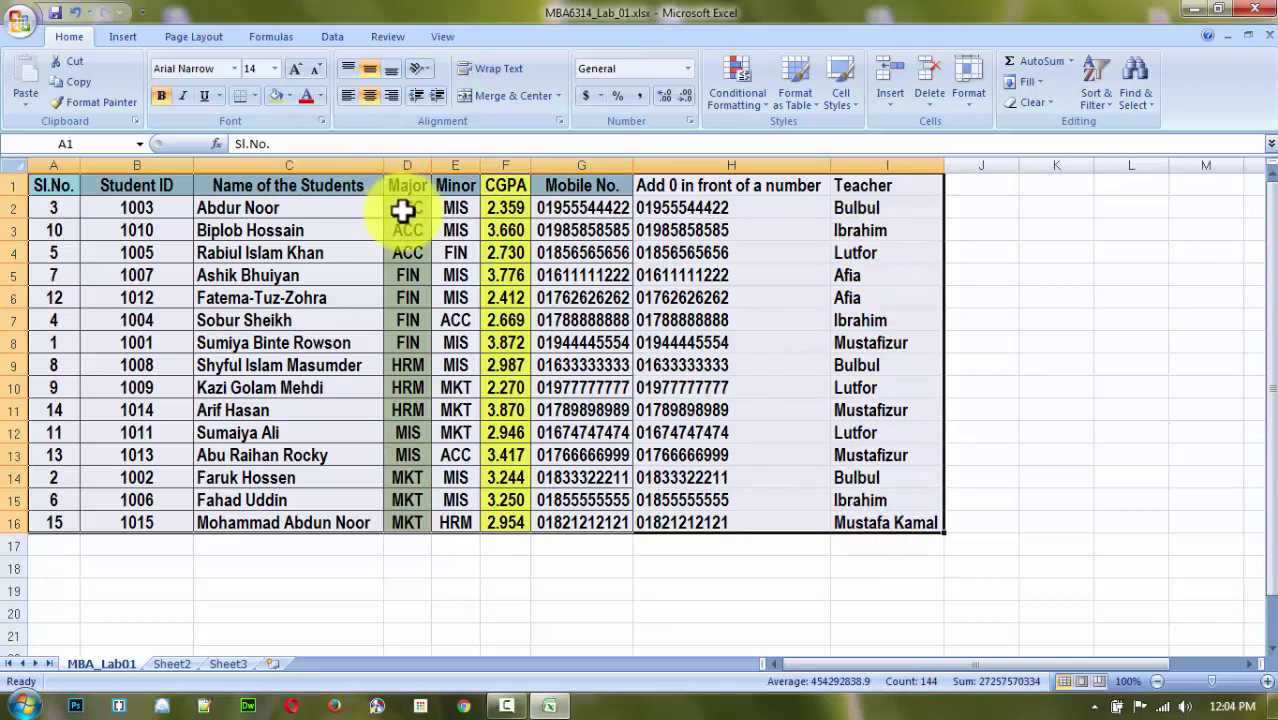
Undo the Teacher sort so each Major group runs from highest to lowest CGPA again.
drag(407, 208, 416, 255)
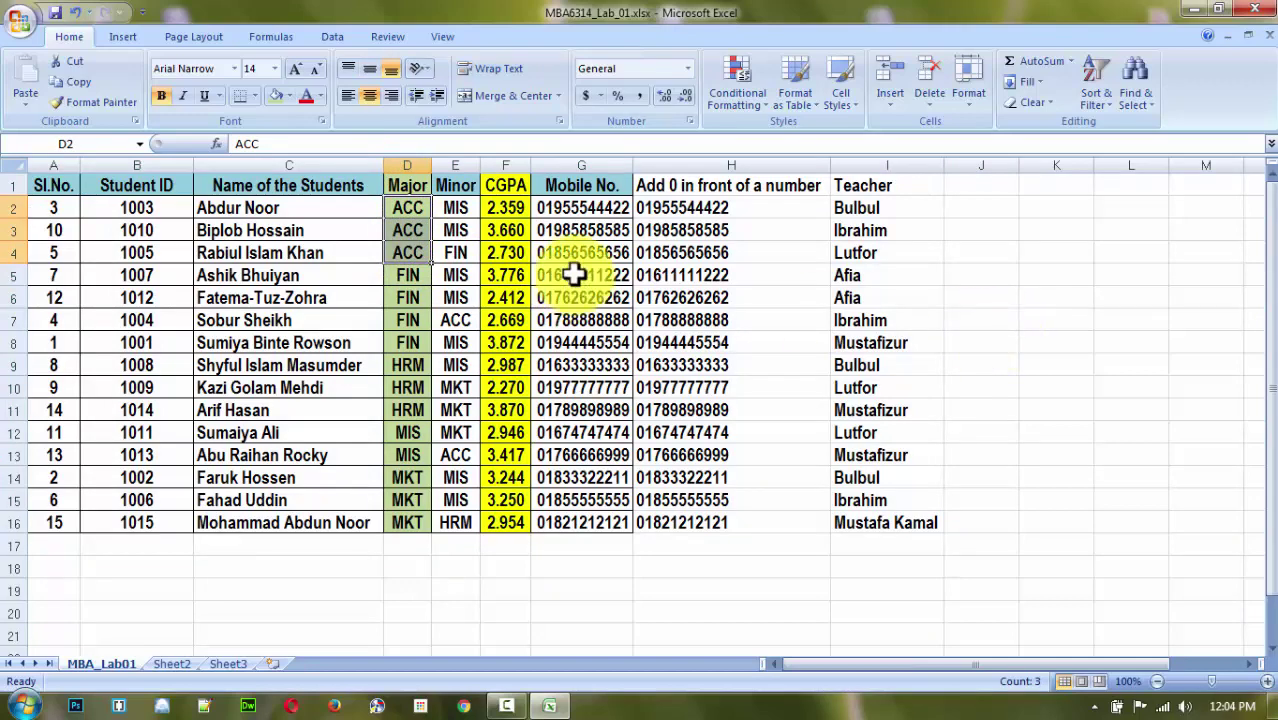
key(ctrl+y)
click(1025, 228)
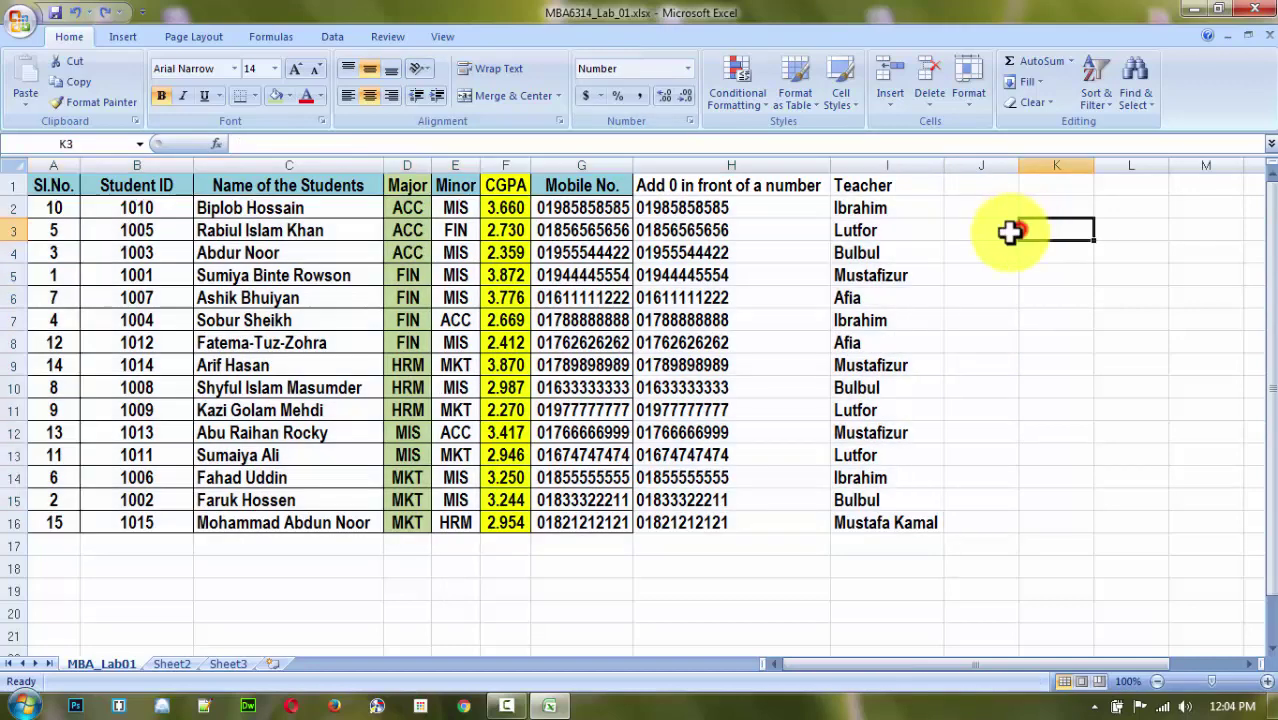
click(896, 209)
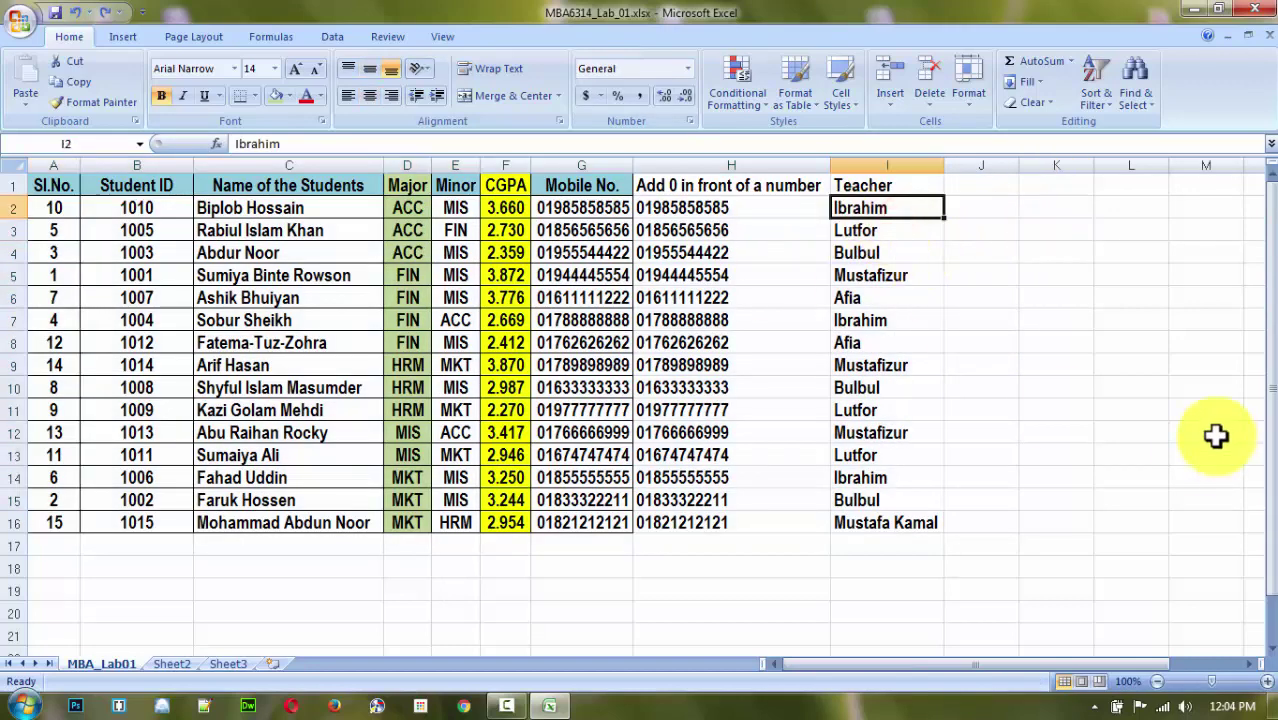
click(1101, 386)
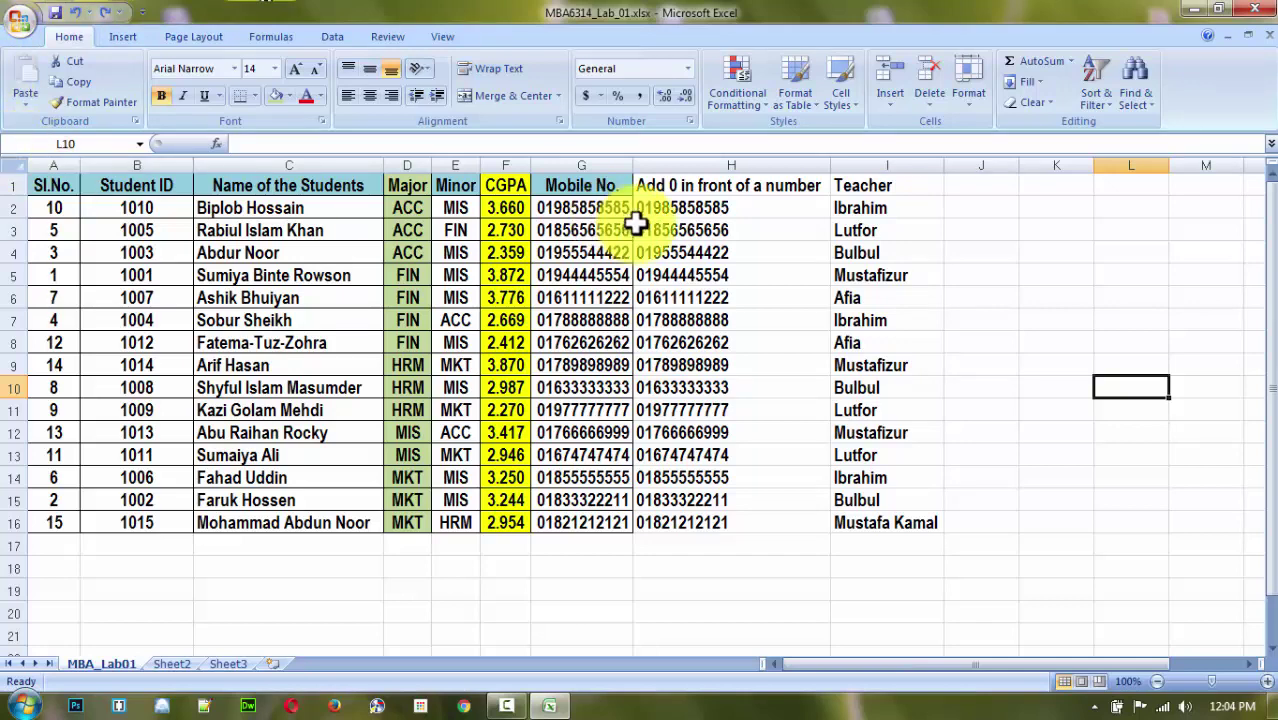
click(862, 185)
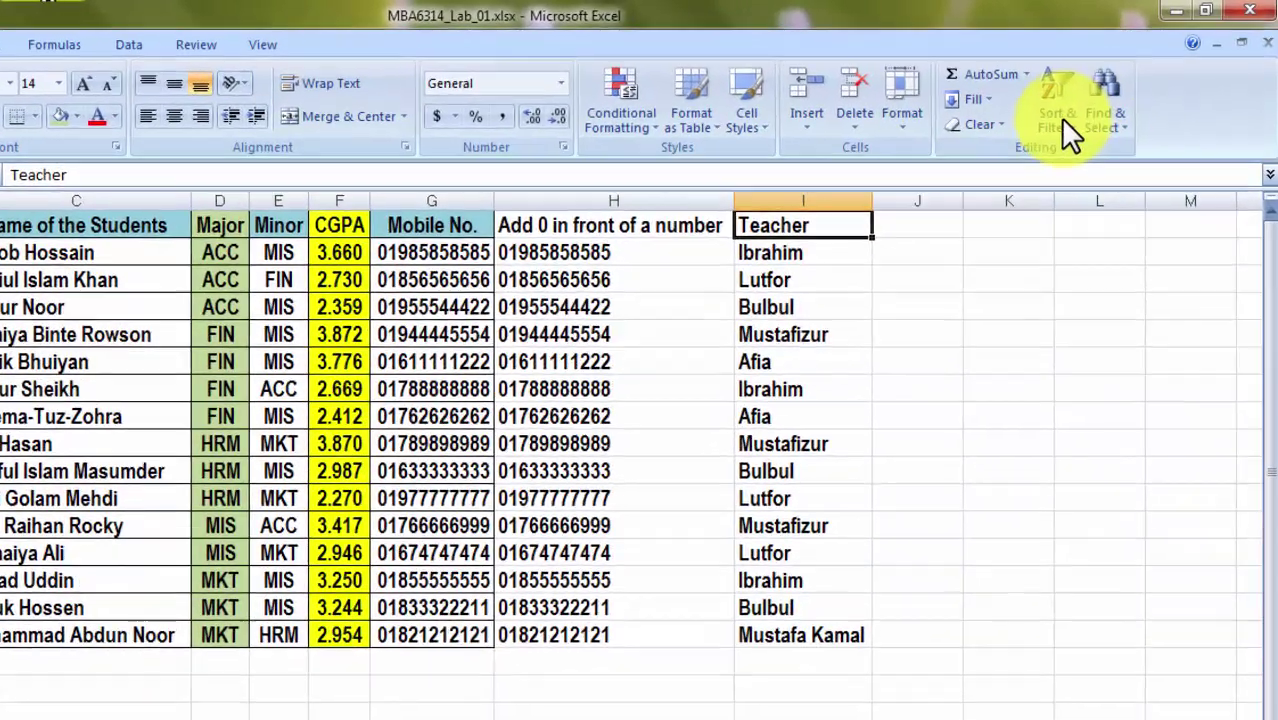
Apply Sort & Filter > Filter to put dropdown arrows on all student table headers.
click(1096, 85)
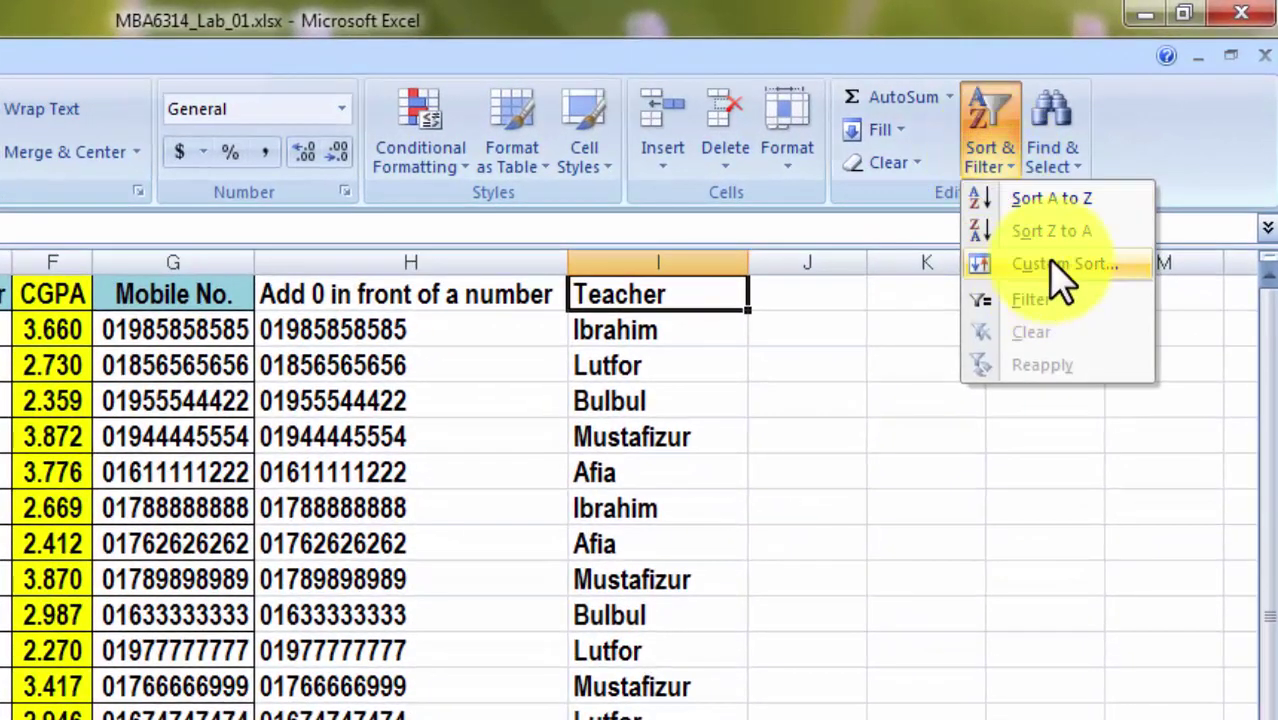
click(1031, 300)
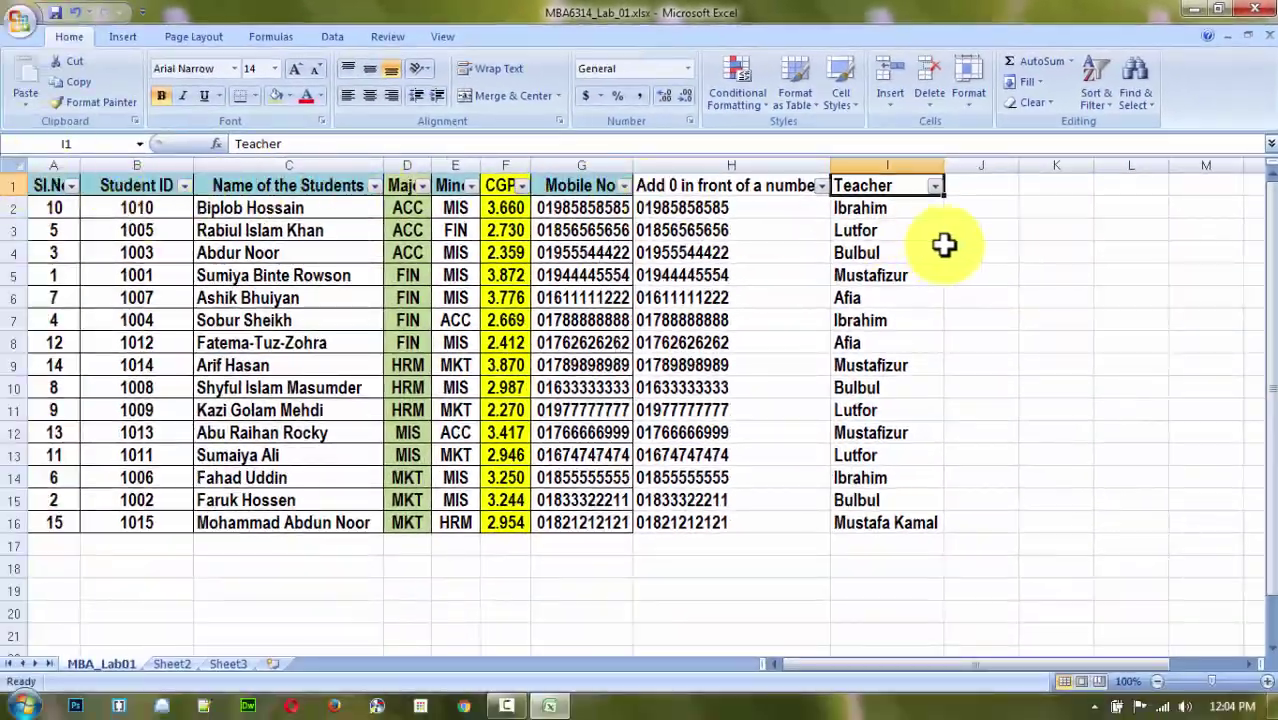
click(990, 248)
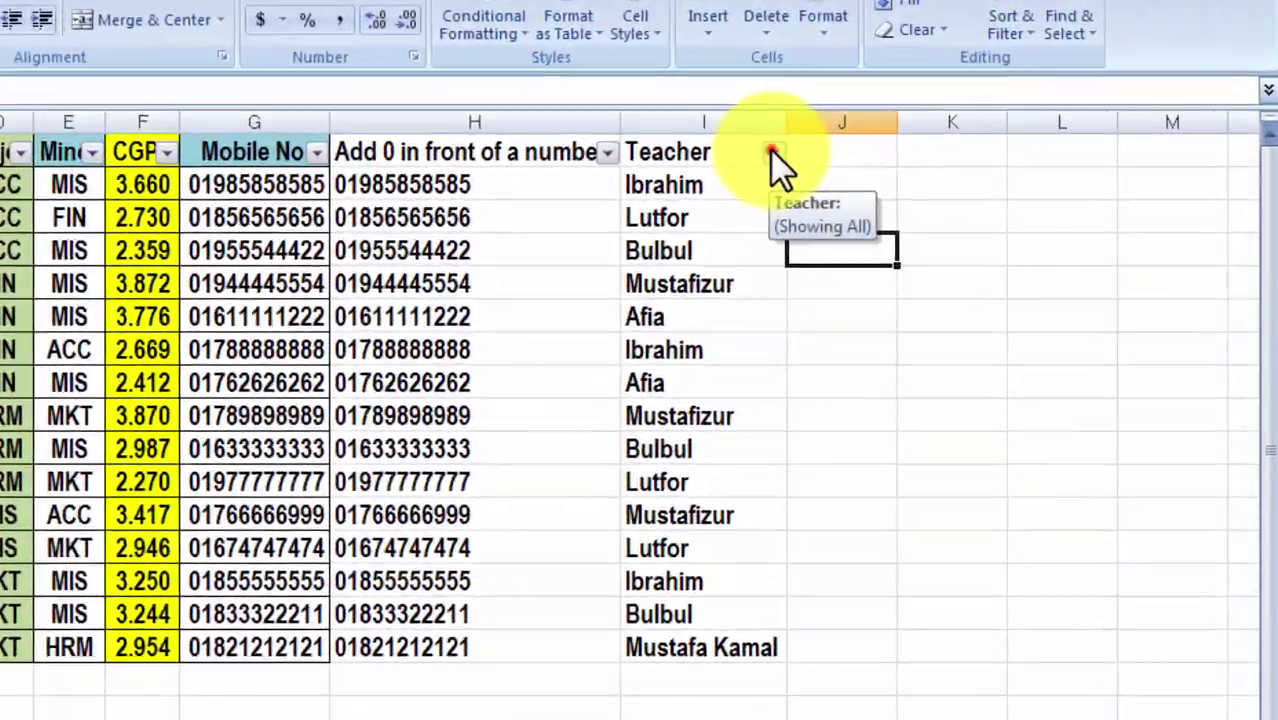
Filter the Teacher column to a single teacher, leaving only that teacher's three students visible.
click(773, 155)
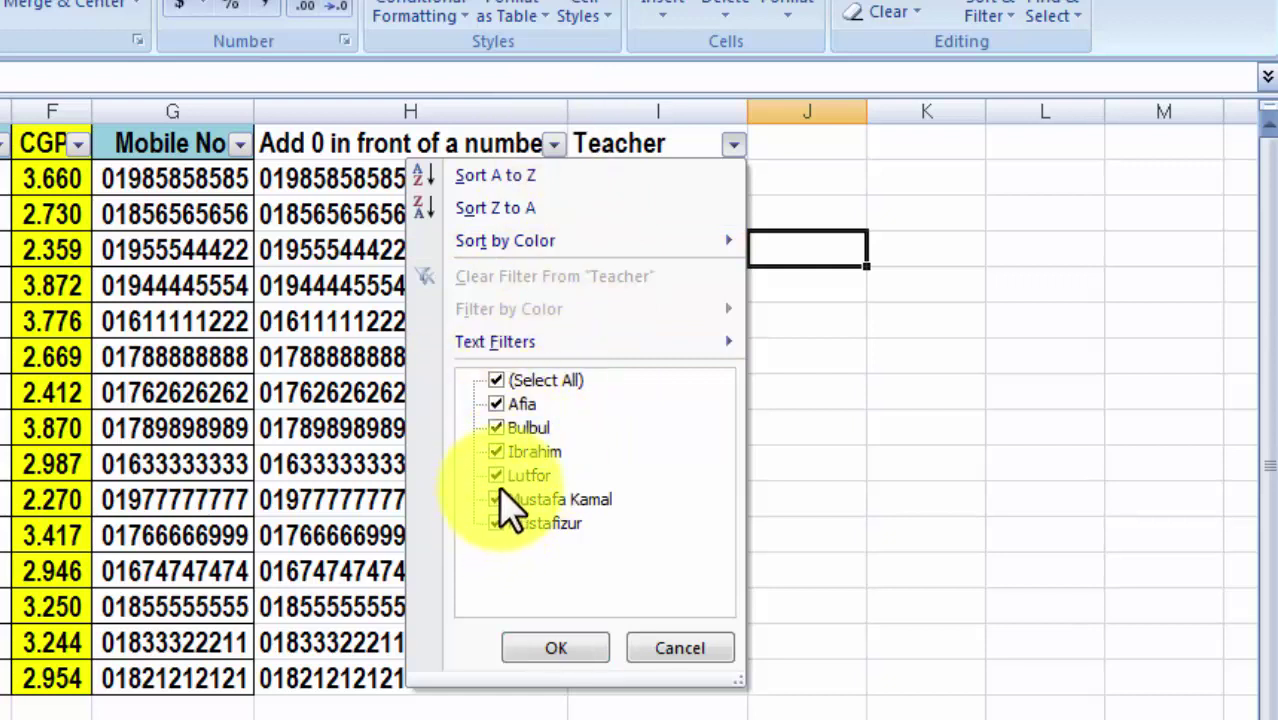
click(496, 381)
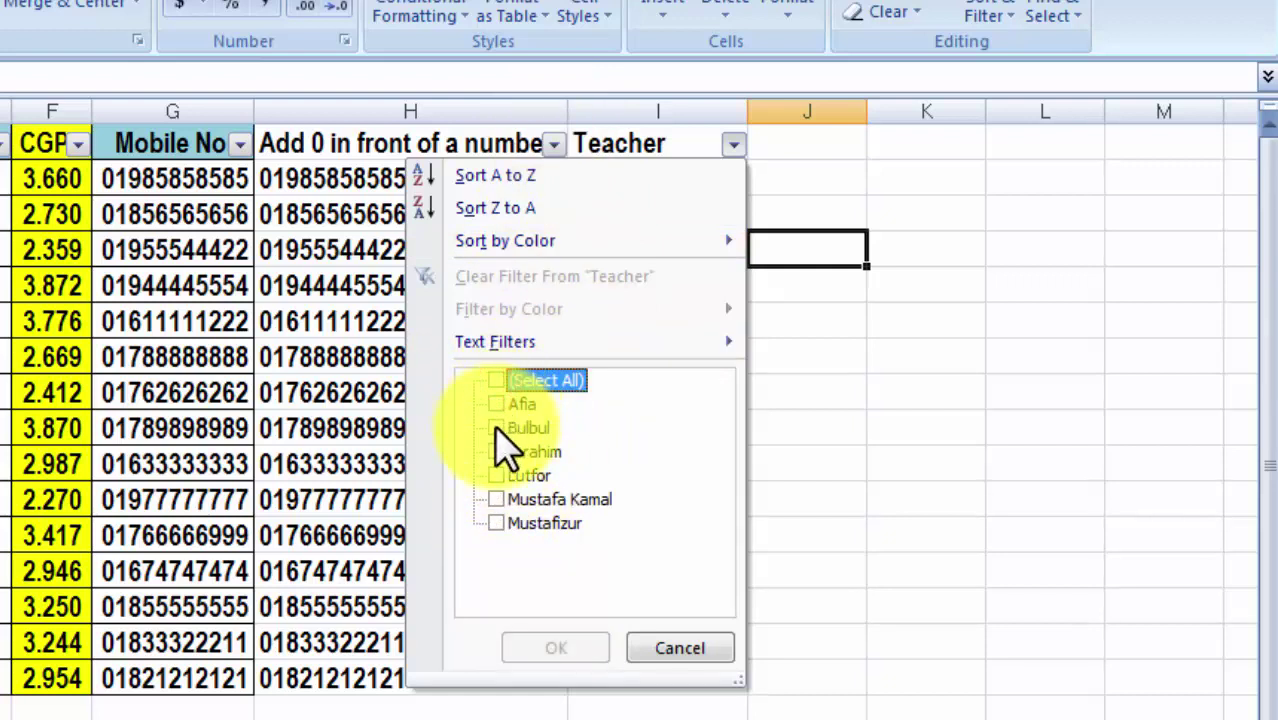
click(496, 428)
mouse_move(557, 252)
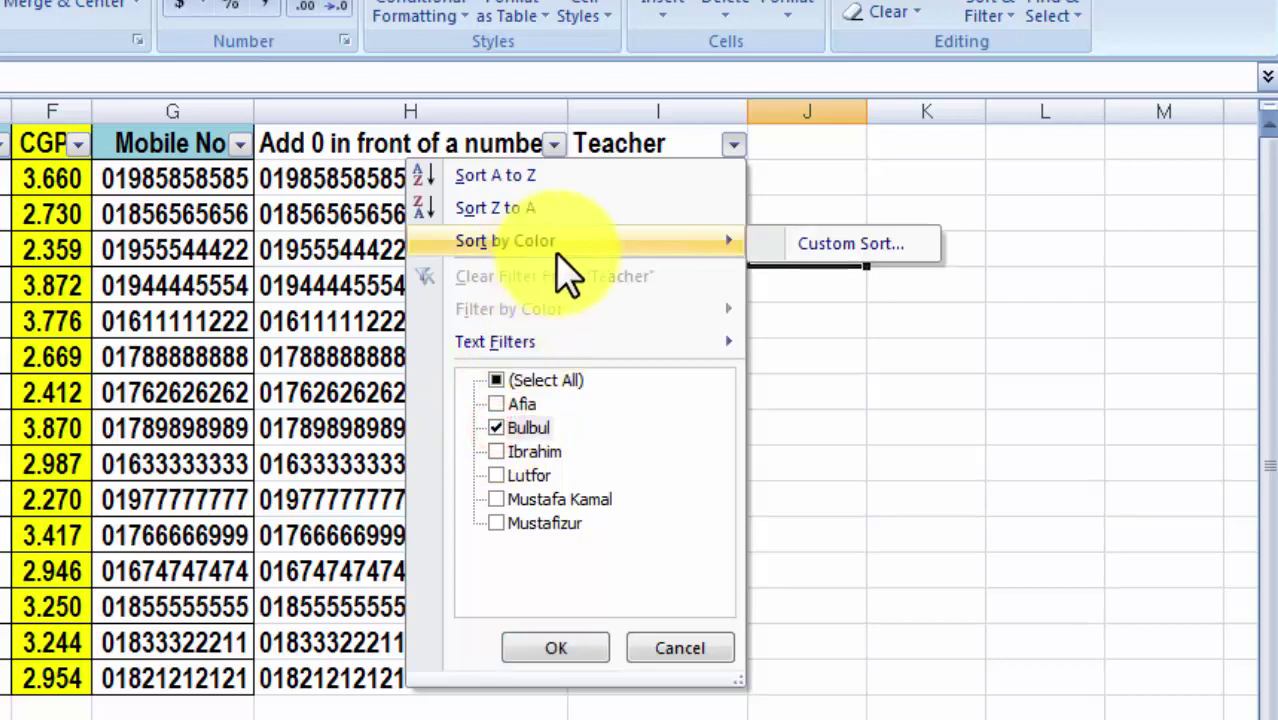
click(548, 647)
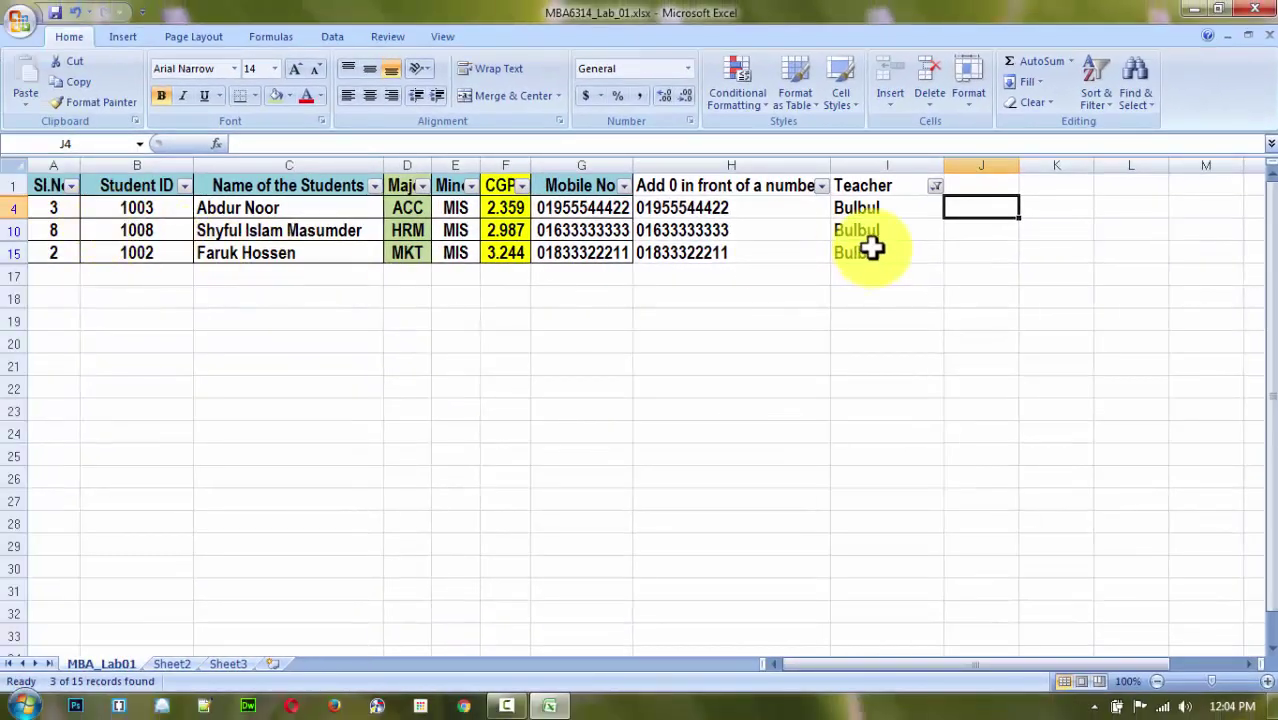
drag(890, 208, 135, 250)
click(151, 328)
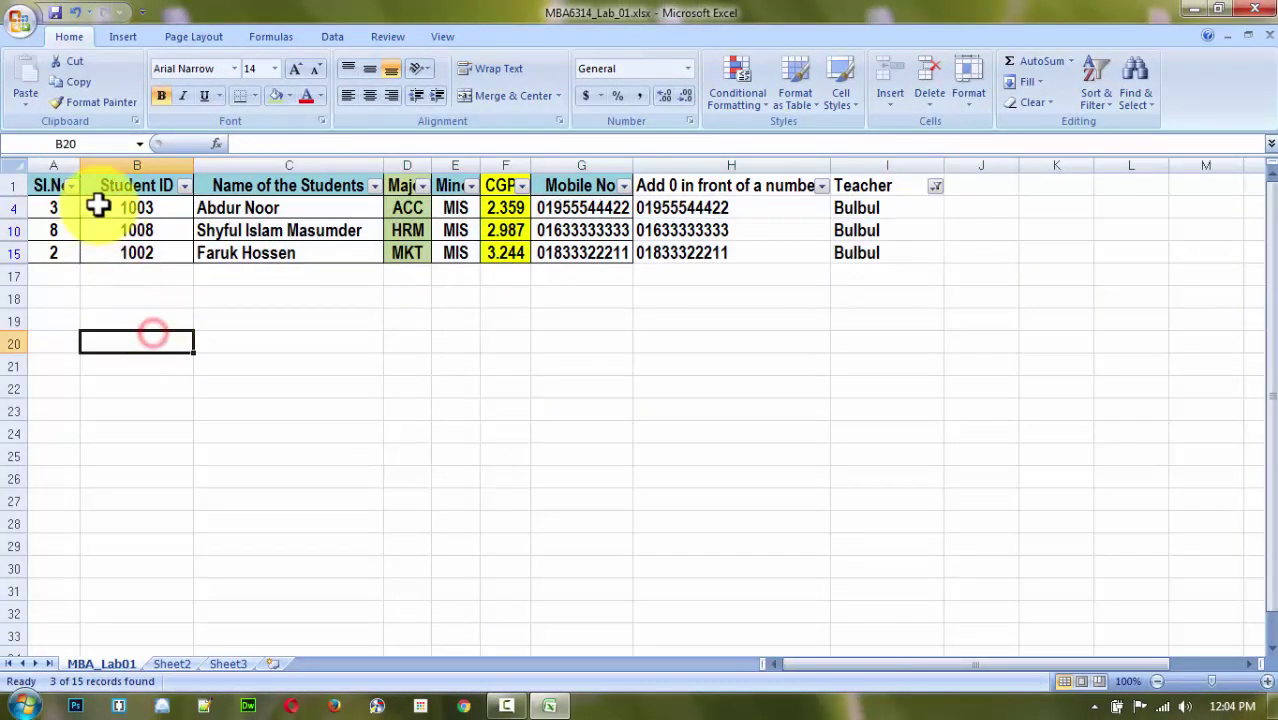
drag(100, 205, 858, 247)
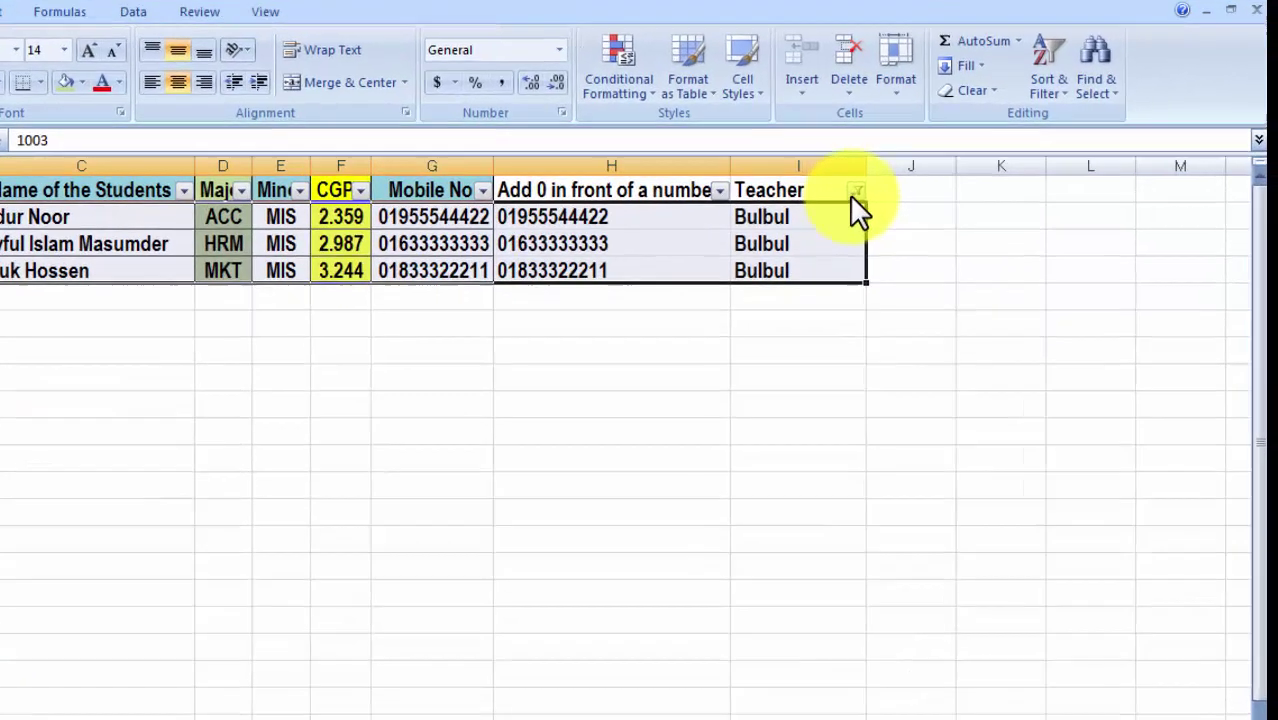
Switch the Teacher filter to another single teacher, then re-tick all teachers to show all 15.
click(935, 186)
click(512, 464)
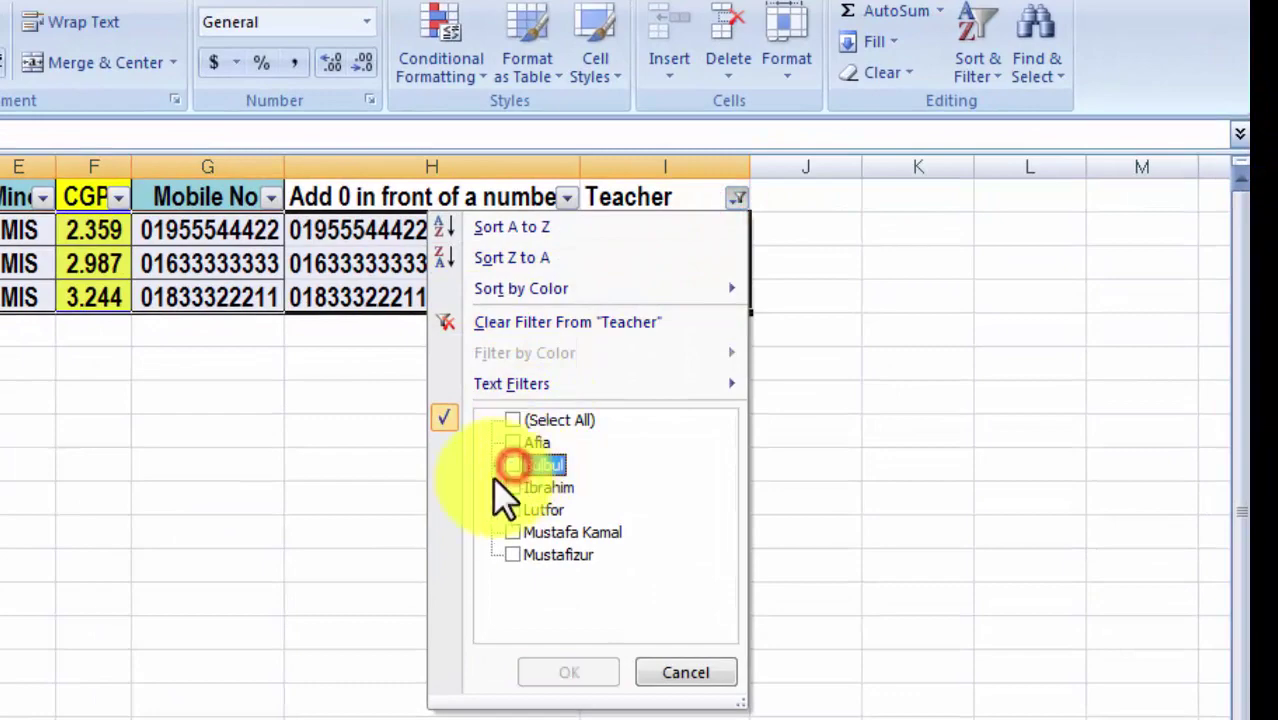
click(511, 487)
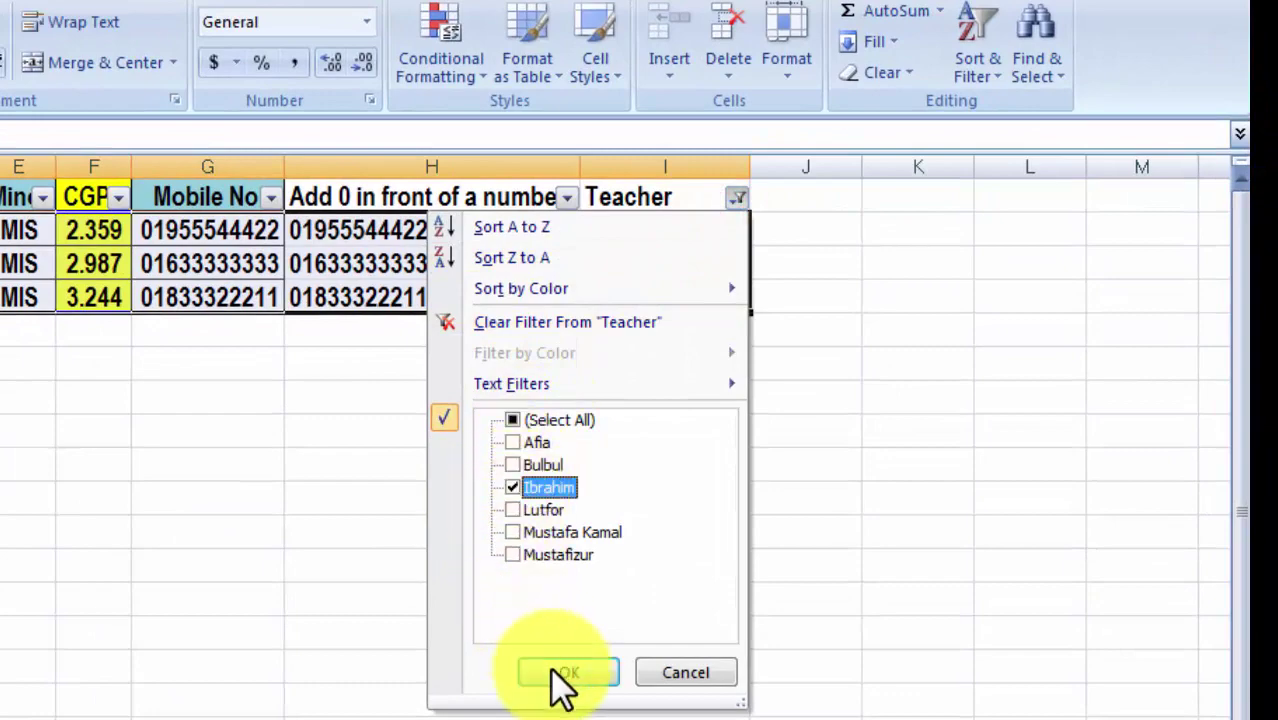
click(560, 670)
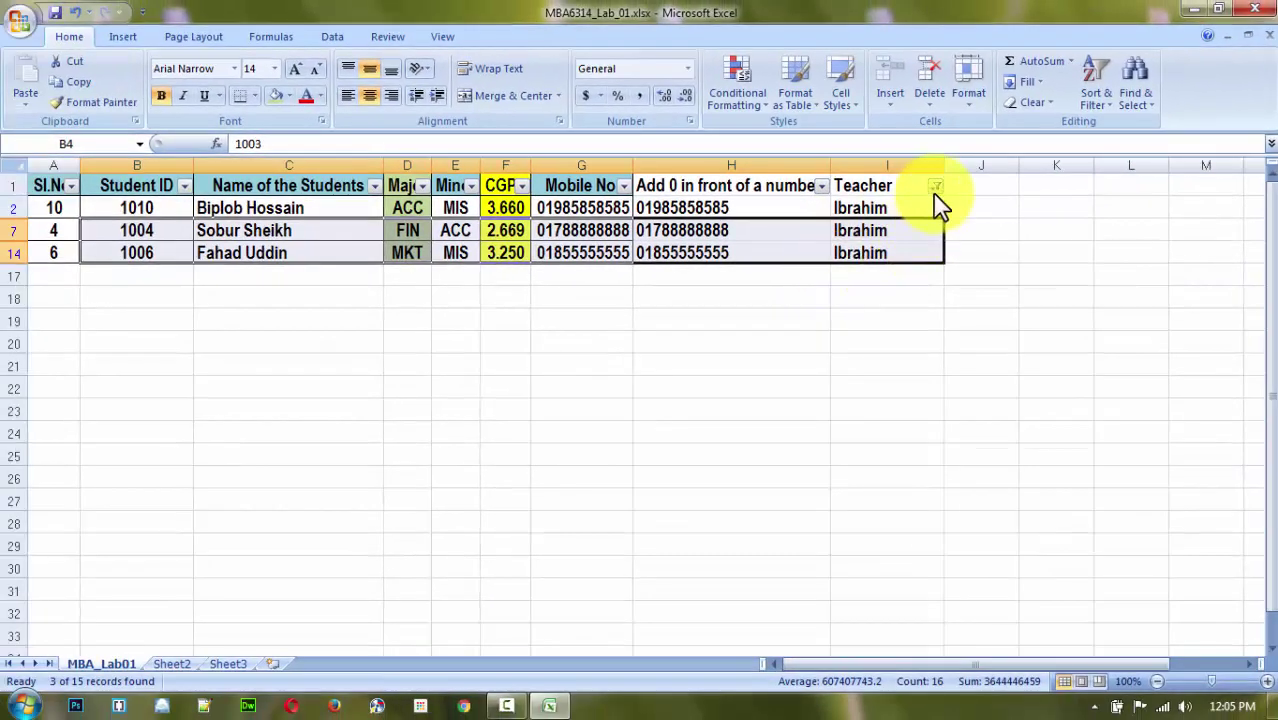
click(915, 187)
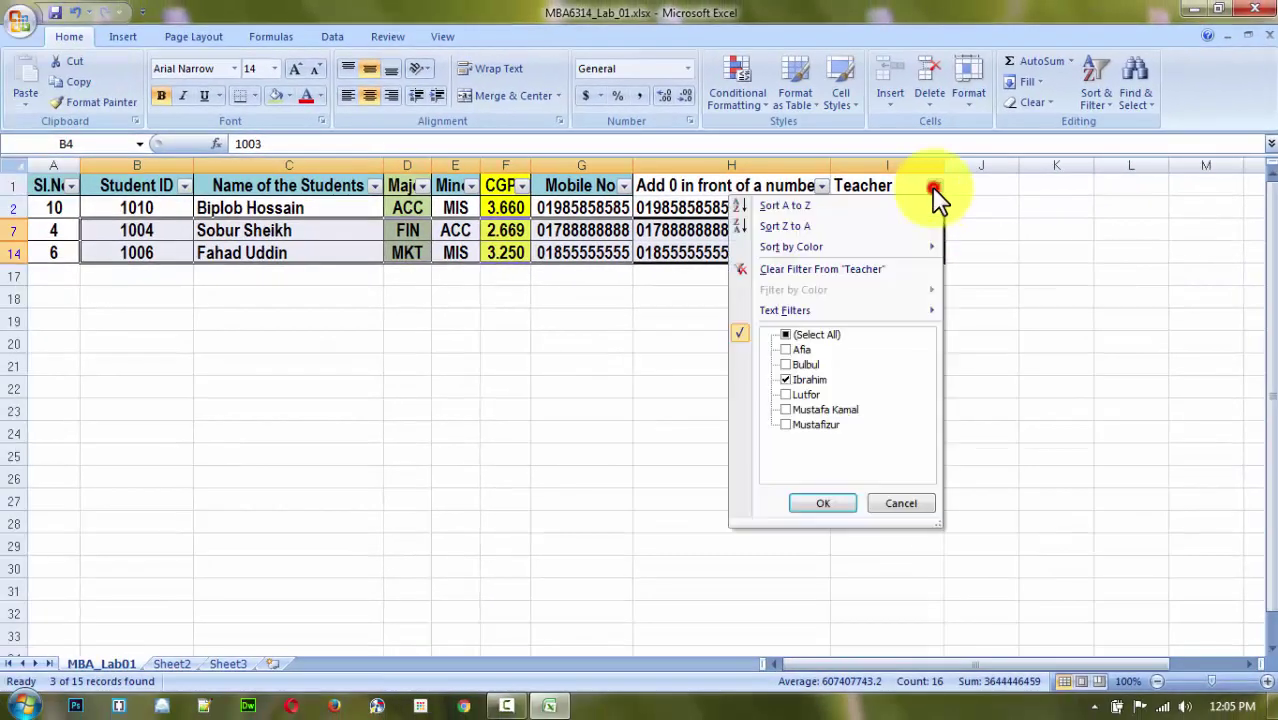
click(787, 336)
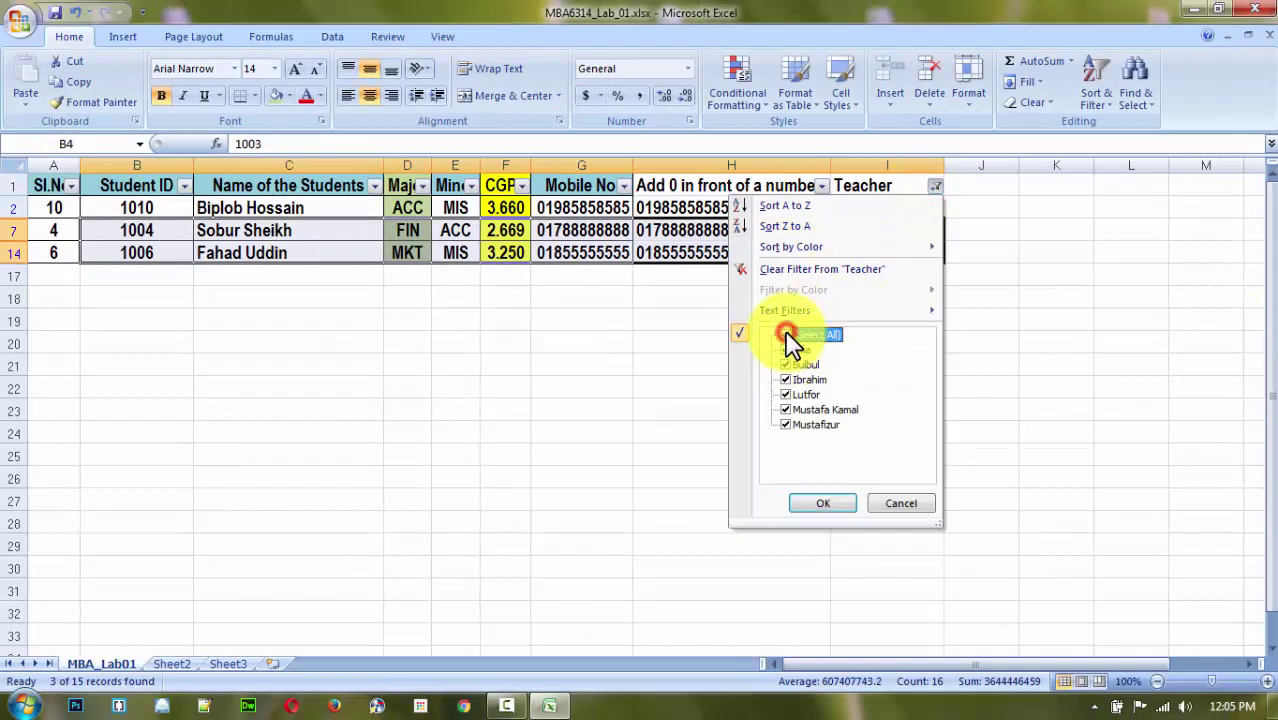
click(823, 503)
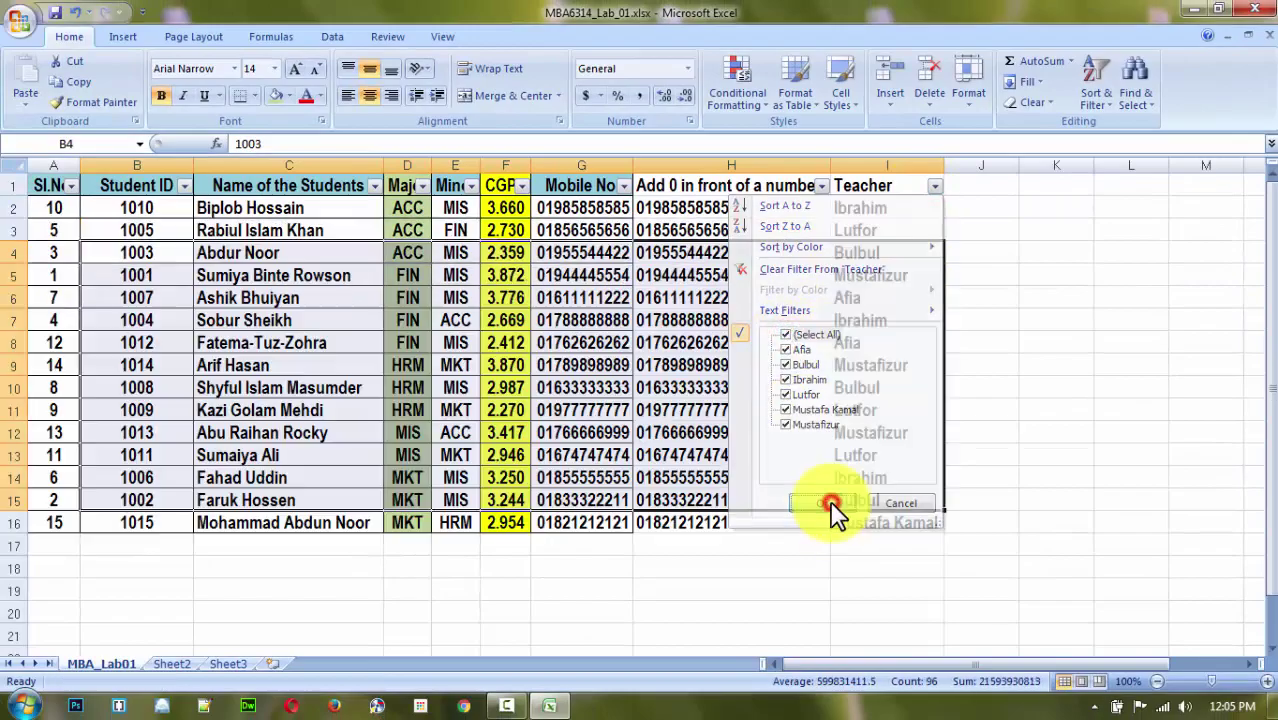
click(1047, 476)
Filter Teacher to one teacher's single record, then to a different teacher's rows.
click(935, 186)
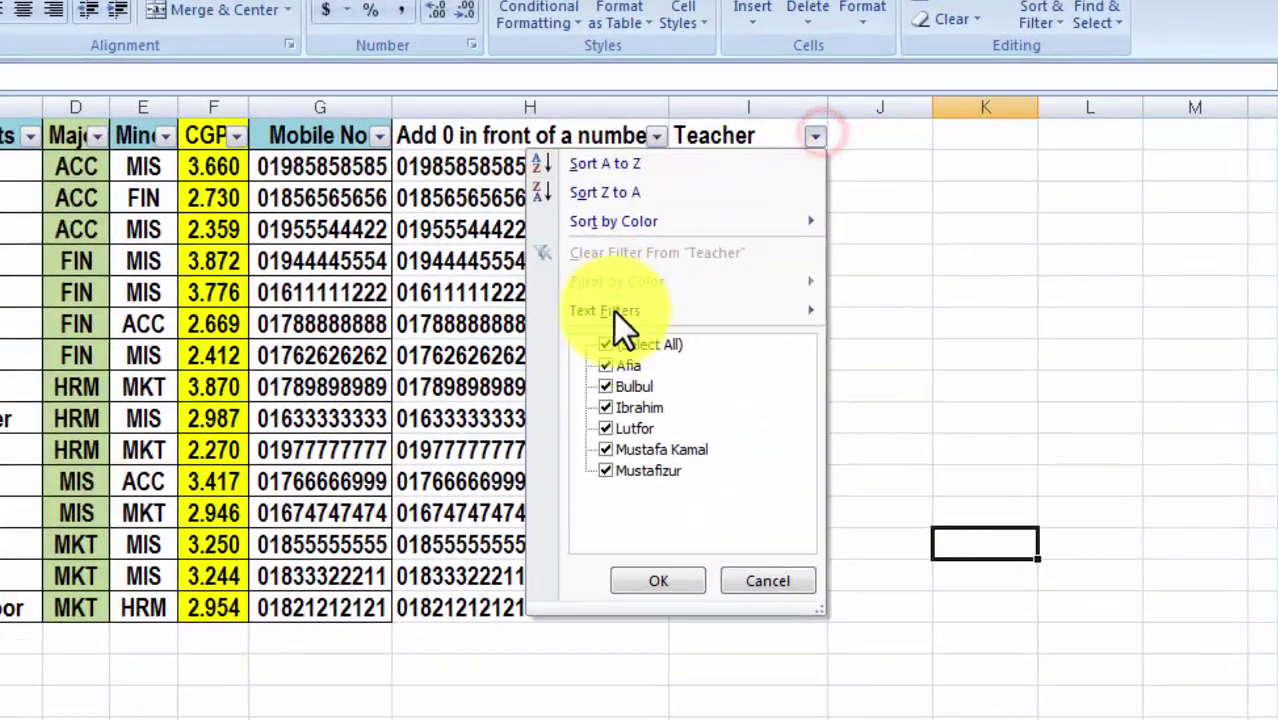
click(695, 339)
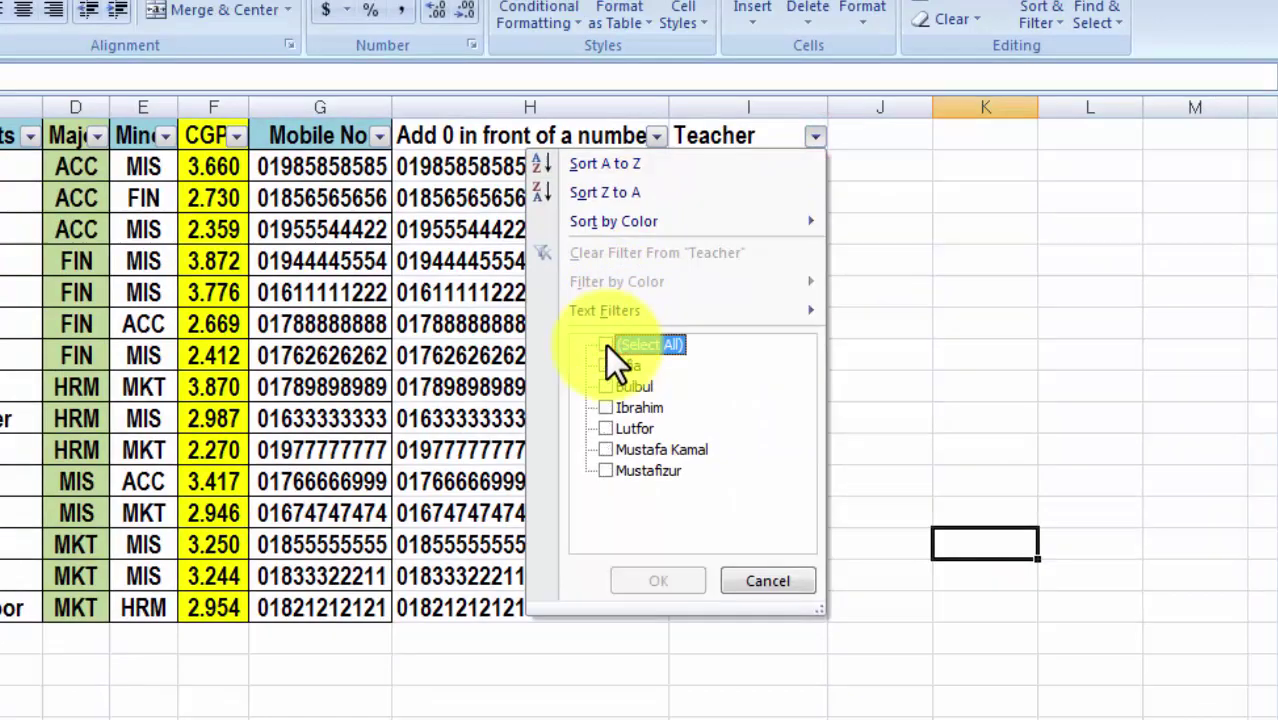
click(605, 449)
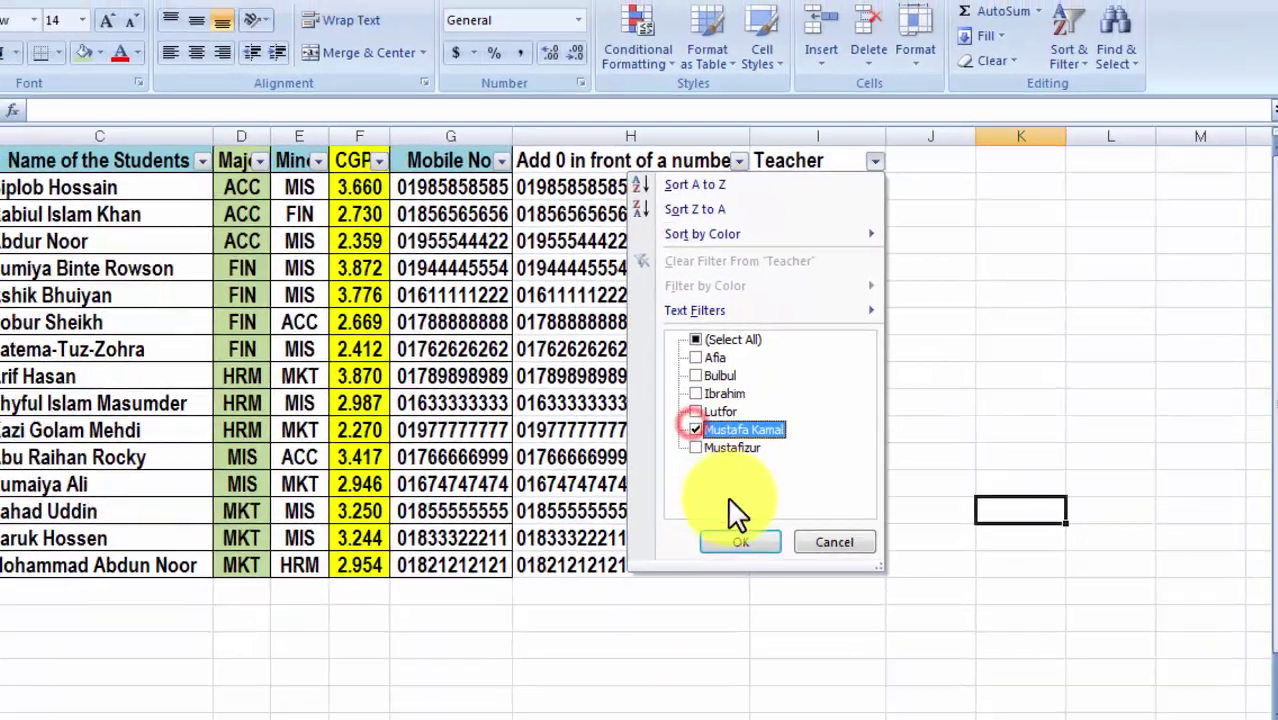
click(740, 541)
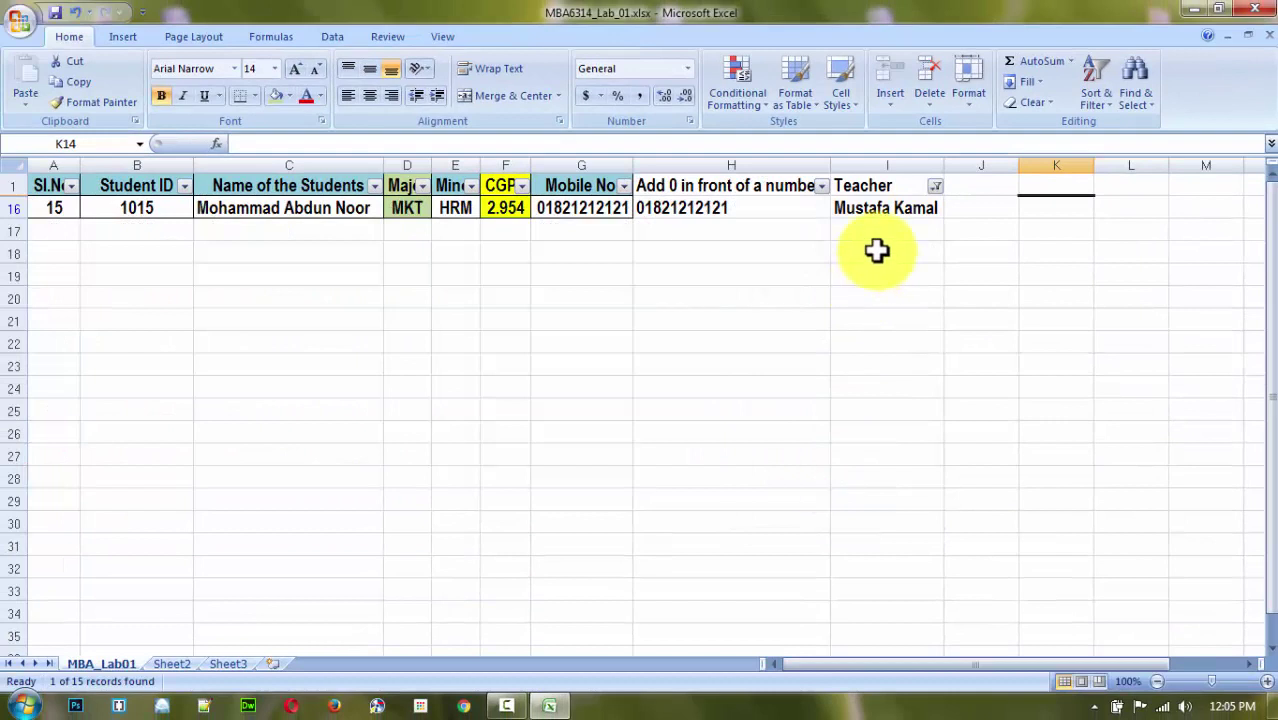
click(935, 185)
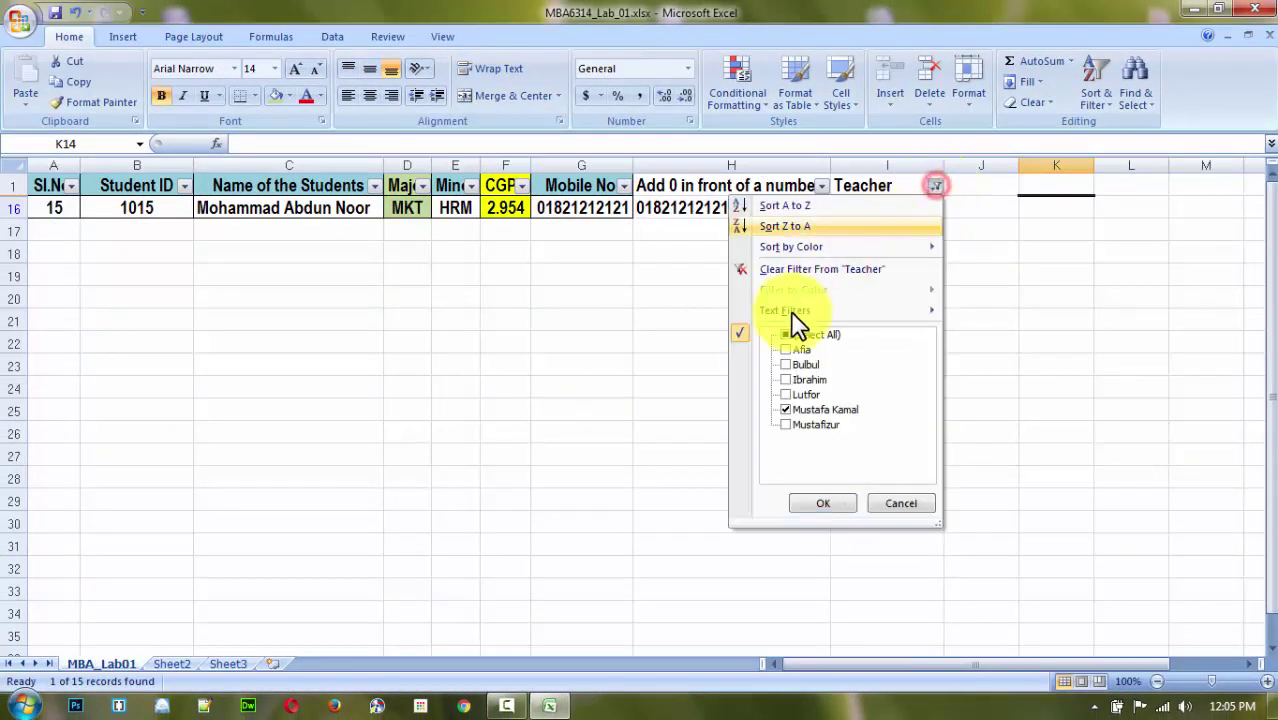
click(787, 405)
click(786, 394)
click(824, 503)
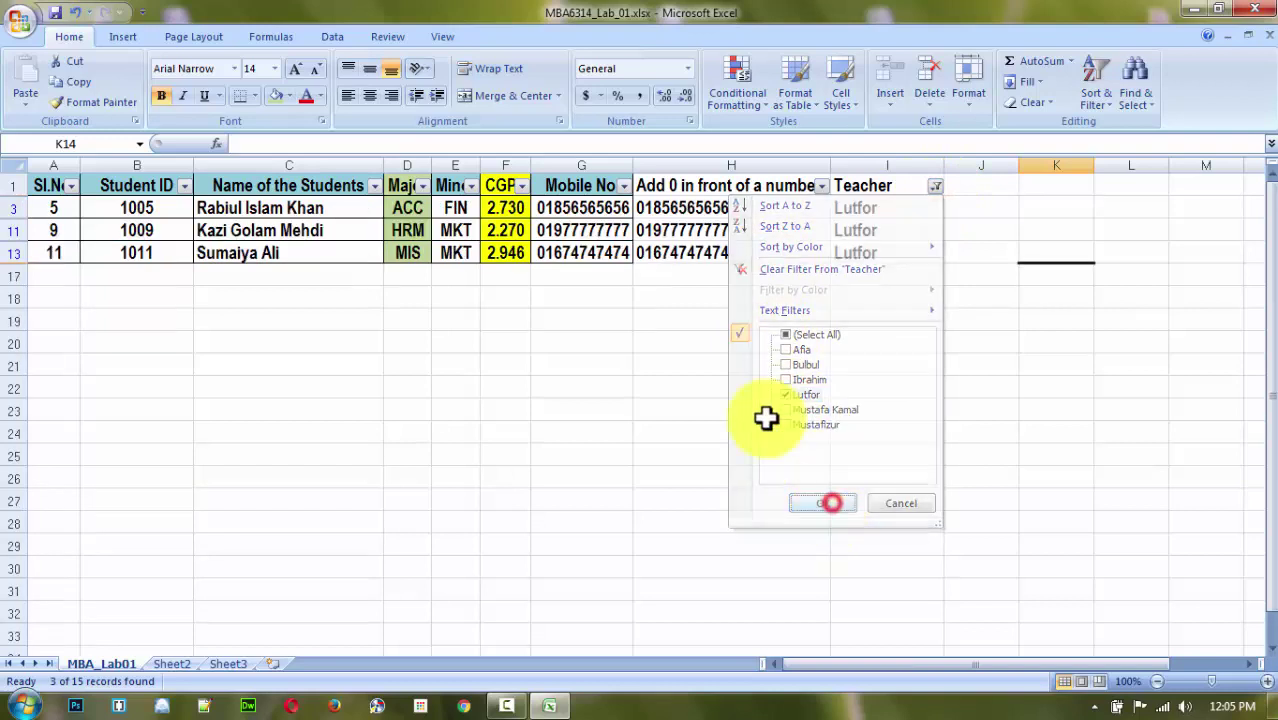
Tick (Select All) in the Teacher filter so all 15 student records show.
click(935, 186)
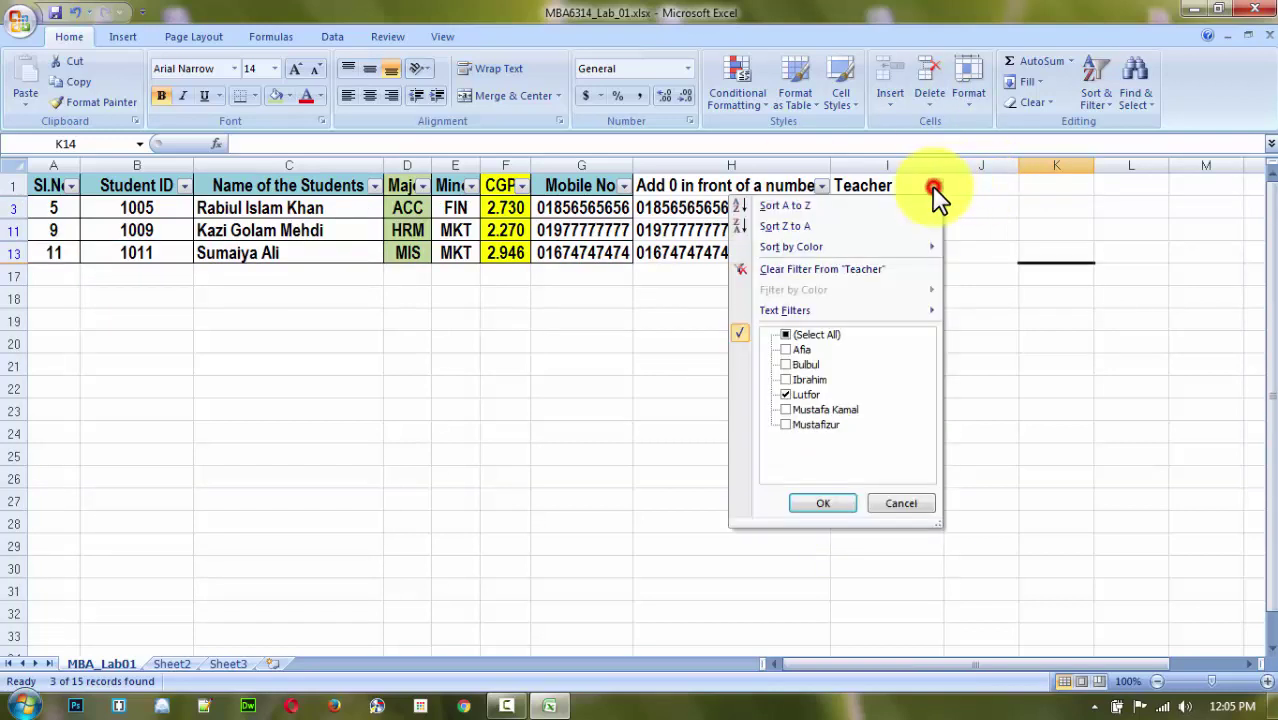
click(788, 335)
click(822, 503)
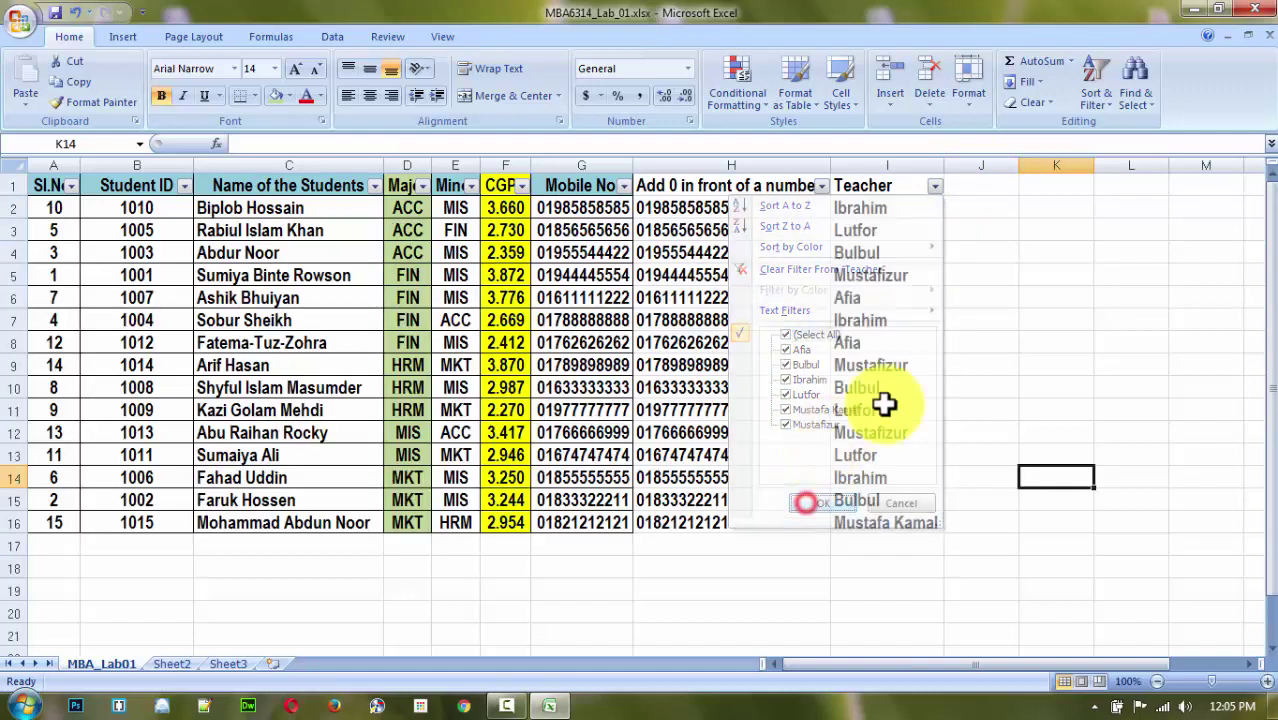
click(984, 270)
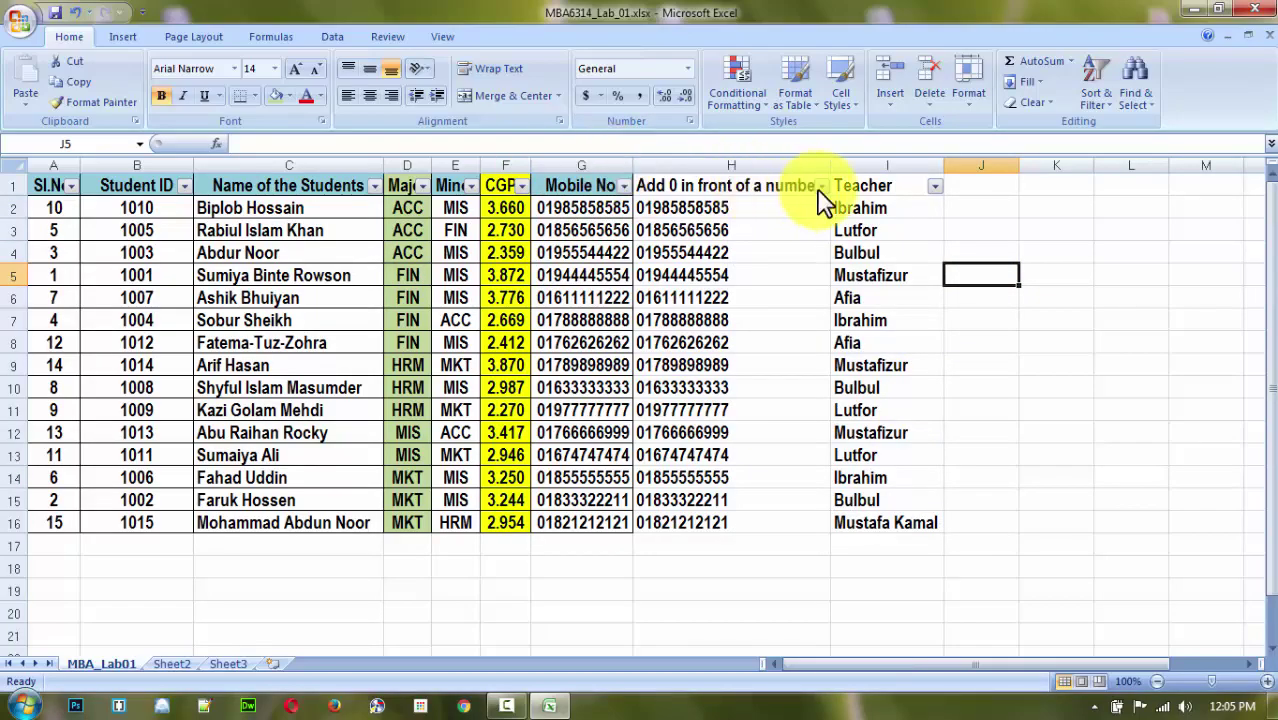
click(868, 186)
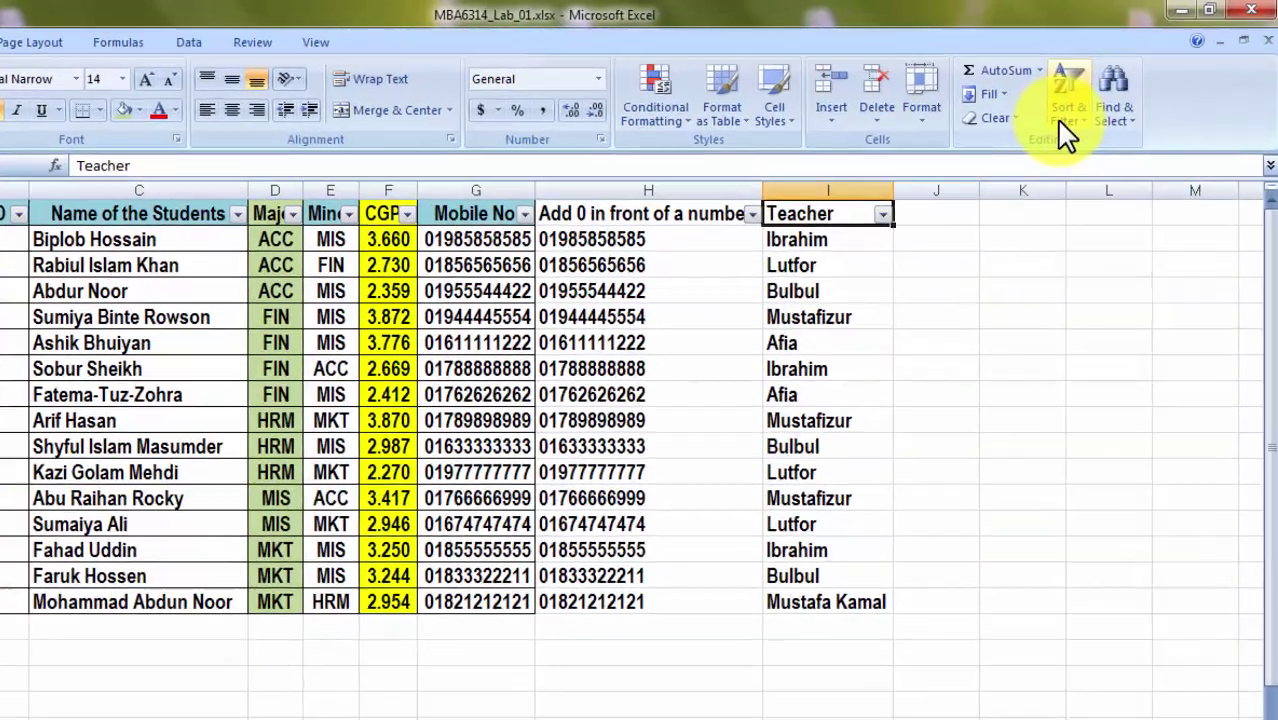
click(1064, 118)
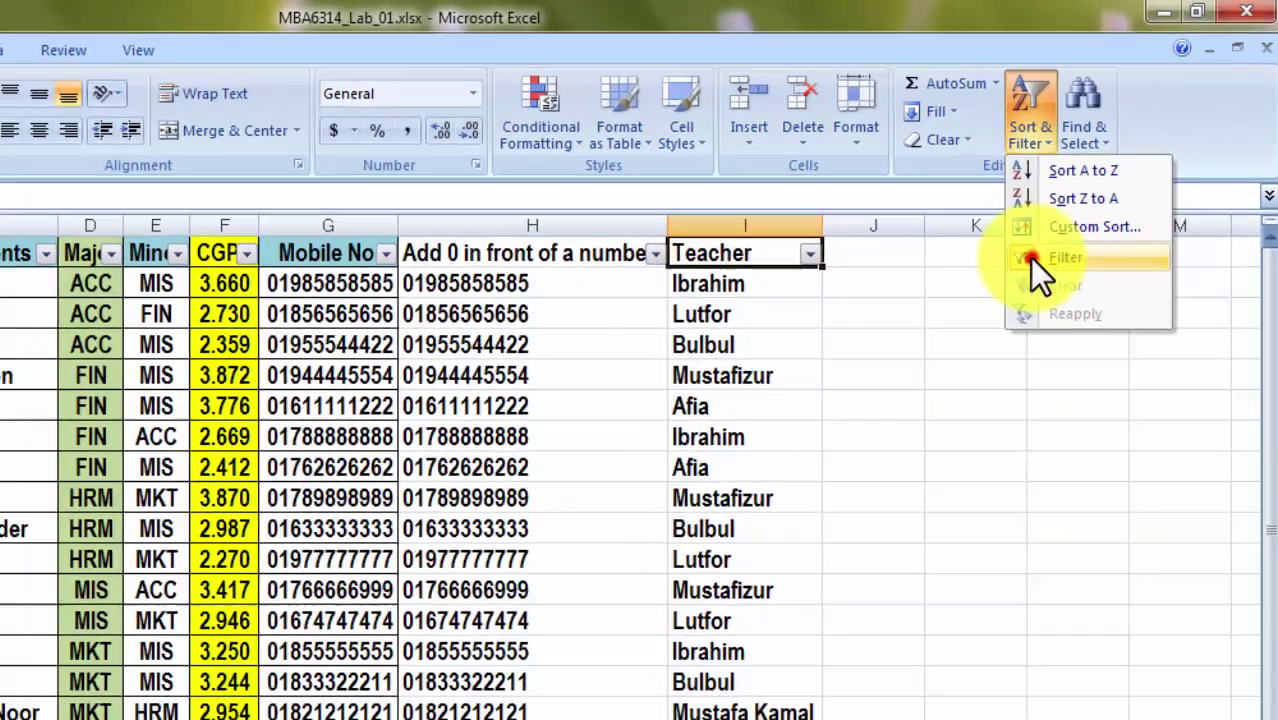
click(1029, 258)
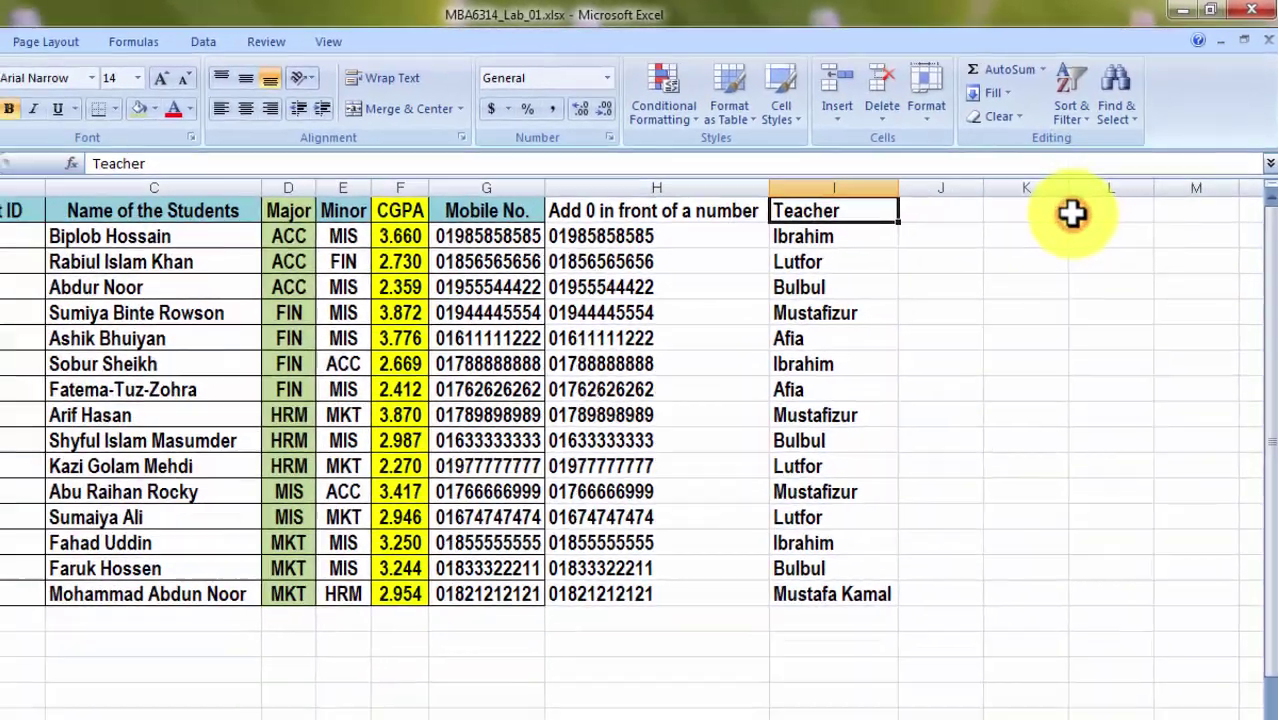
click(976, 406)
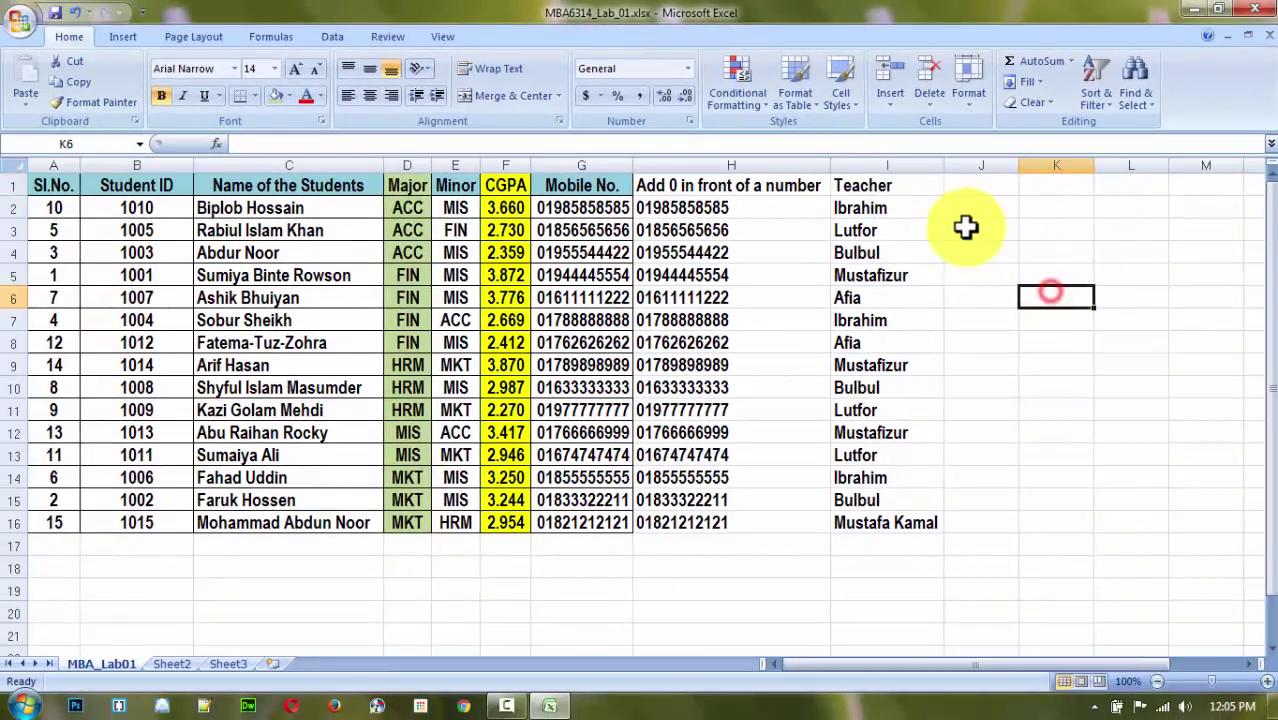
click(905, 188)
click(1090, 98)
click(1114, 187)
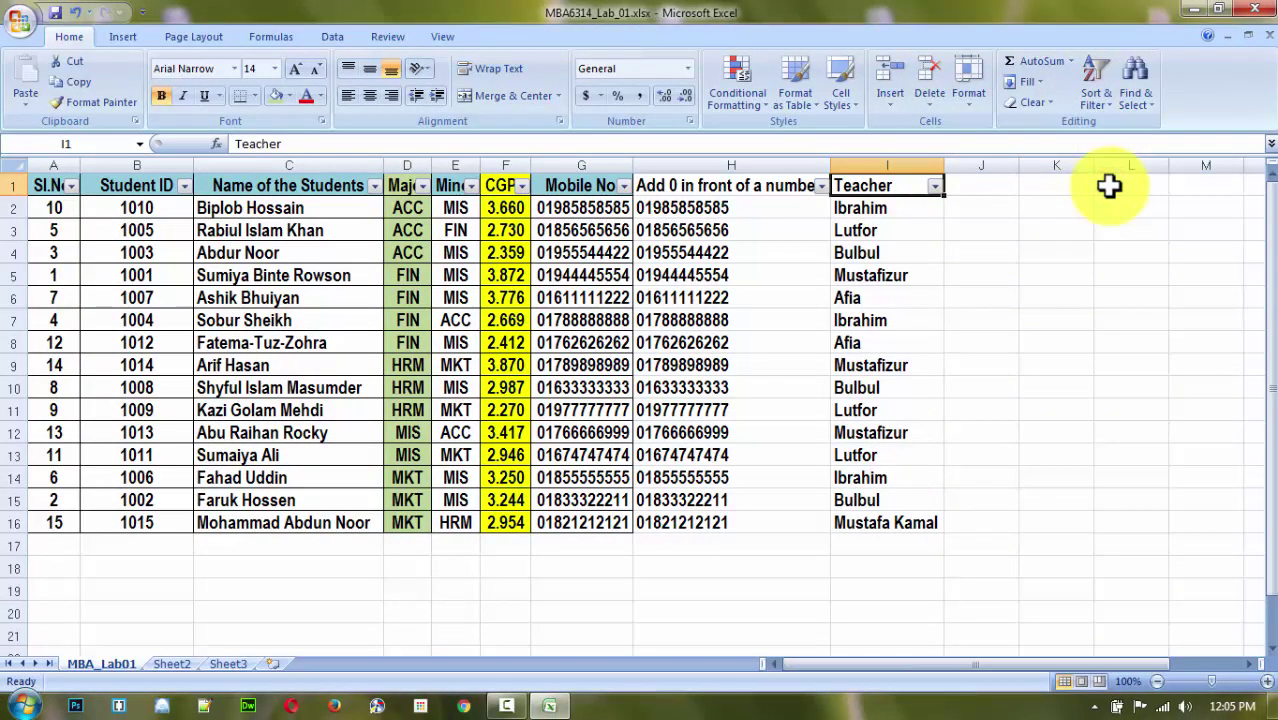
click(1100, 297)
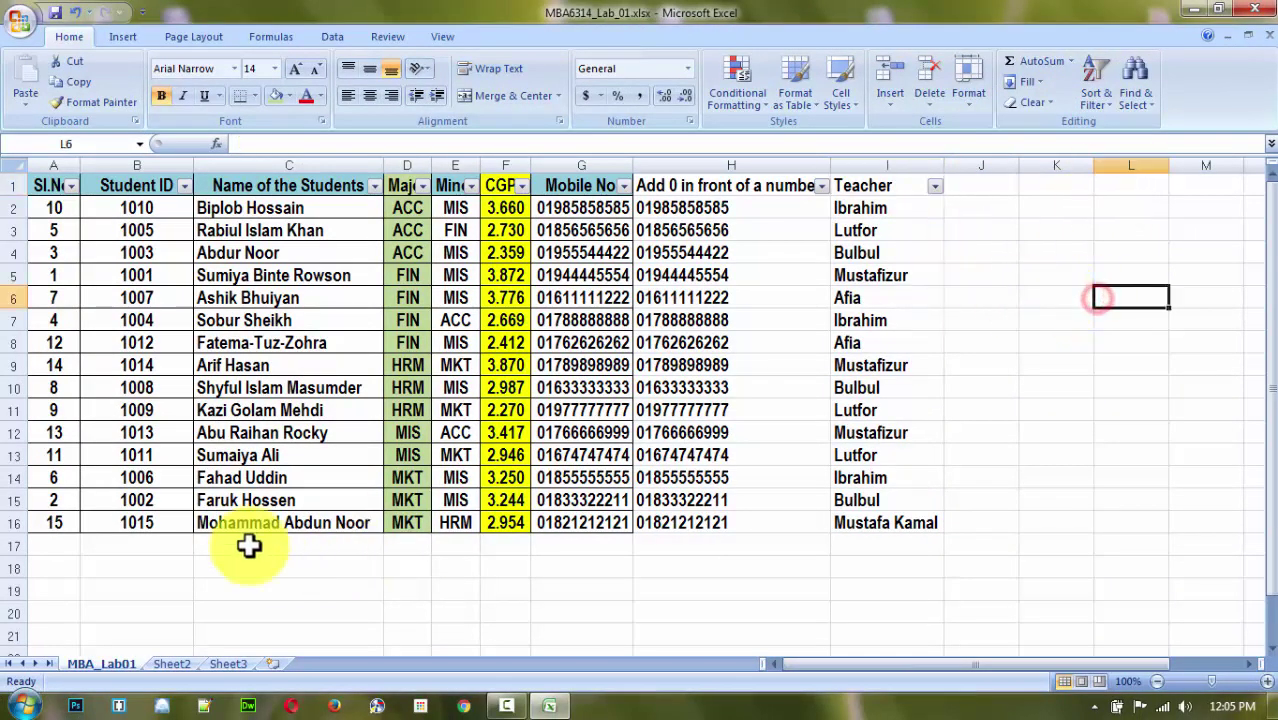
drag(40, 186, 905, 522)
click(1079, 406)
click(1064, 296)
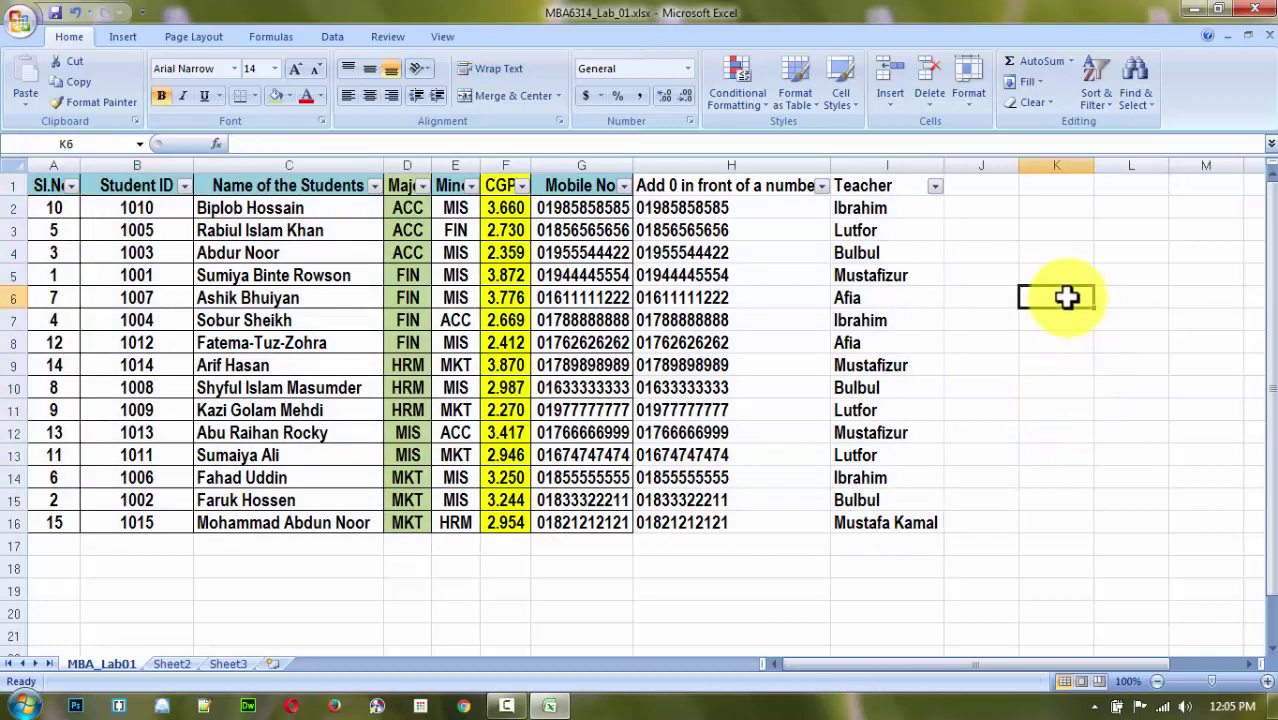
drag(594, 207, 603, 517)
drag(542, 205, 565, 522)
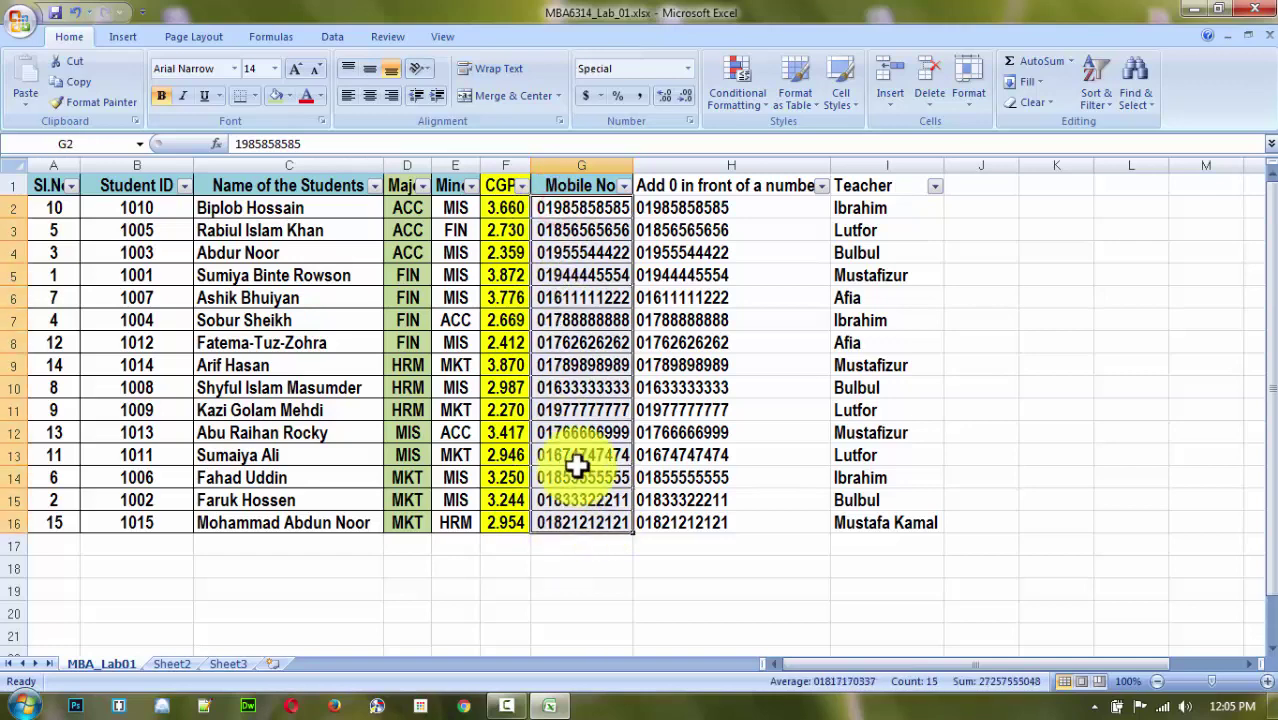
right_click(600, 322)
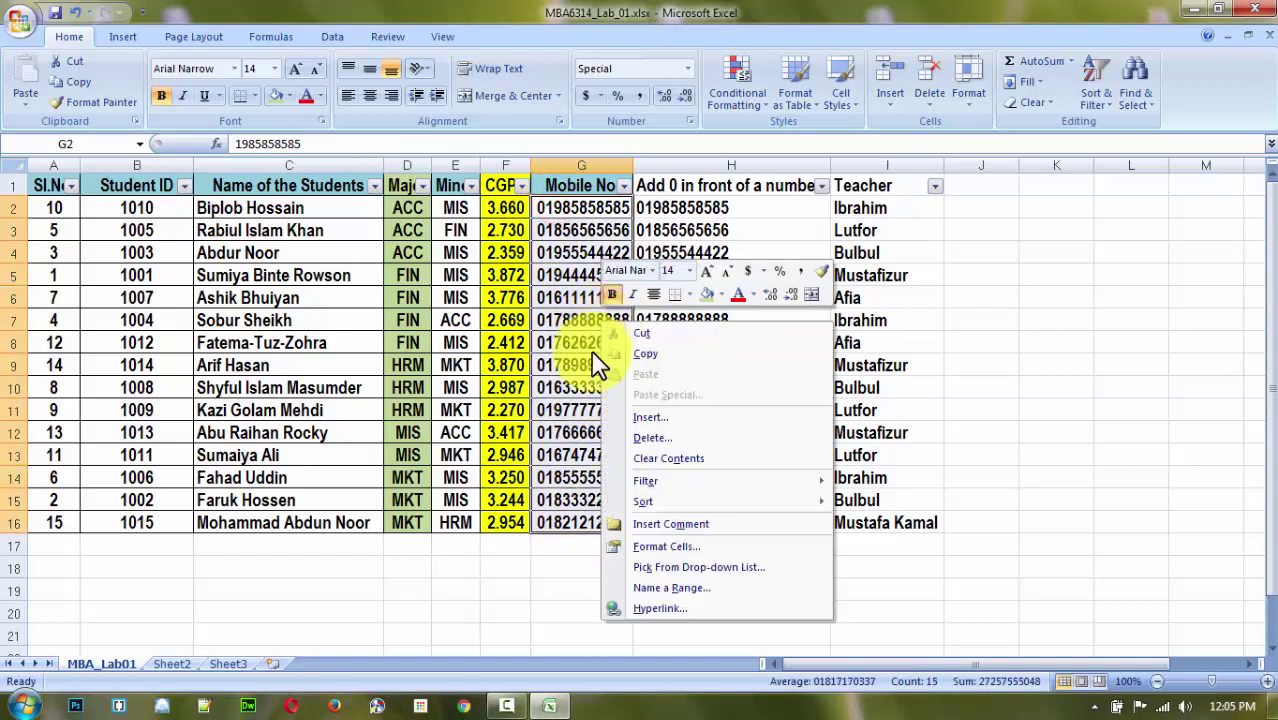
click(650, 546)
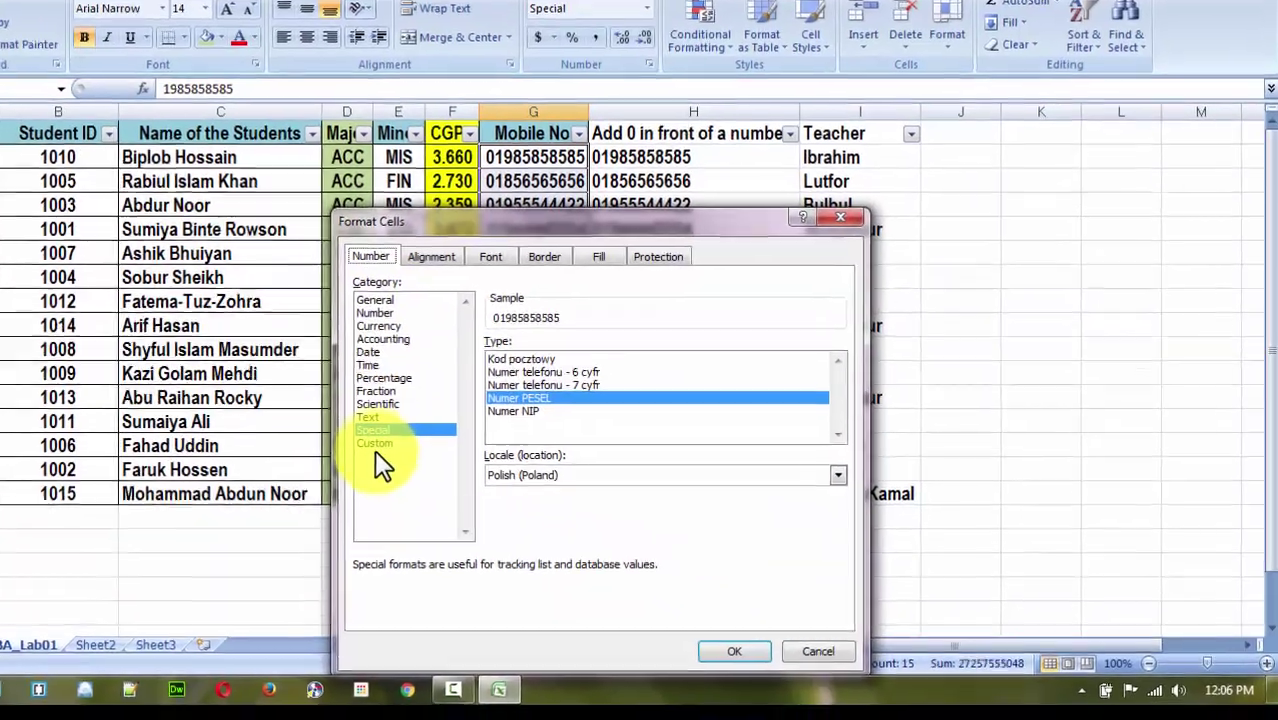
click(433, 475)
drag(605, 395, 539, 395)
drag(401, 295, 399, 295)
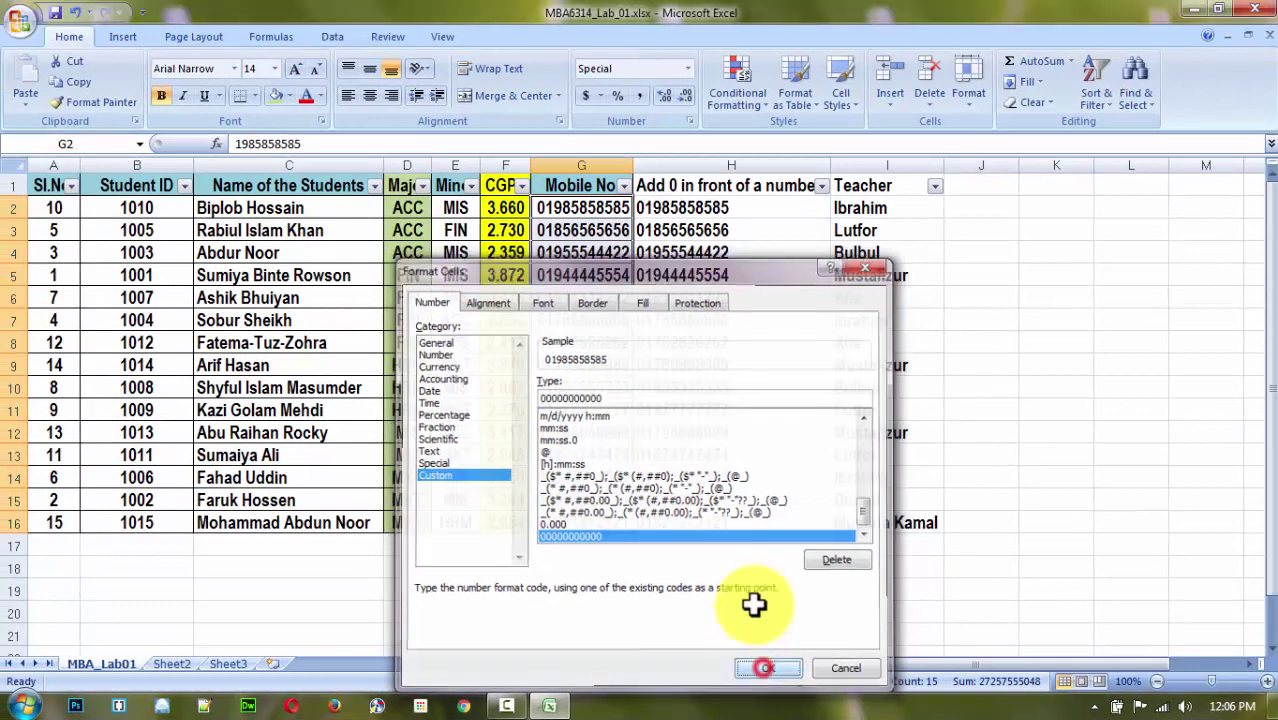
click(761, 670)
click(697, 207)
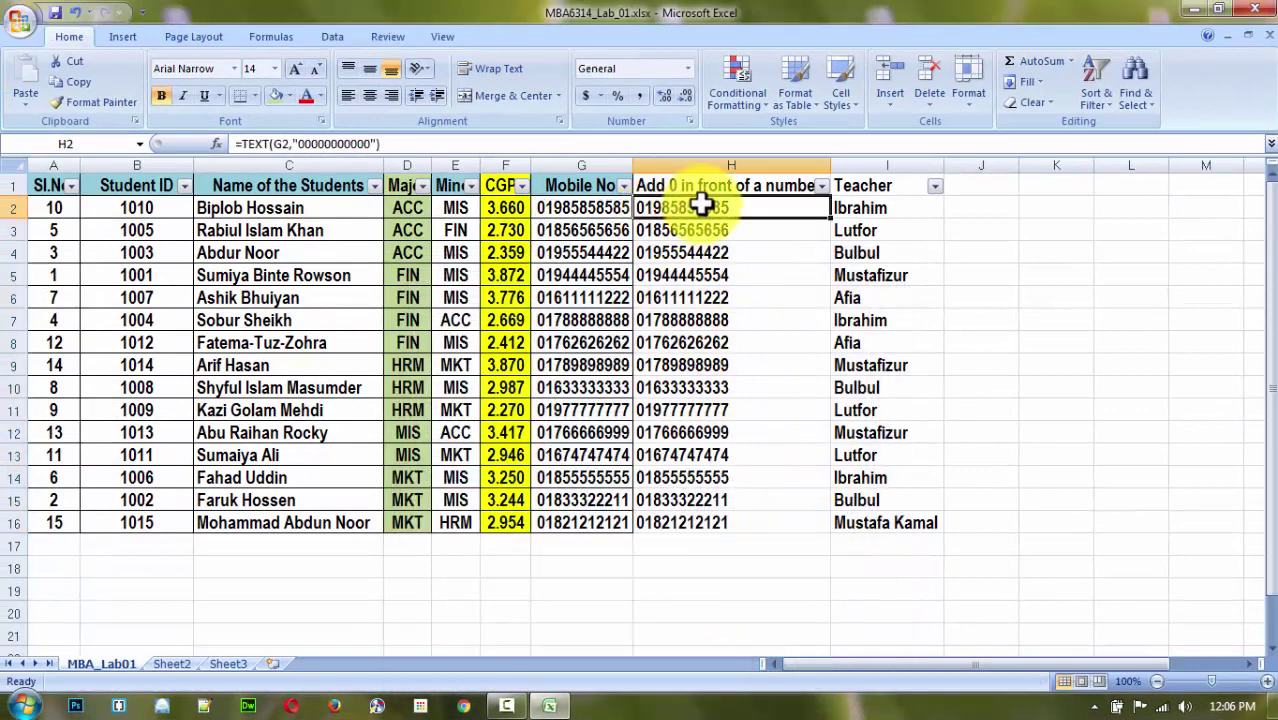
double_click(703, 204)
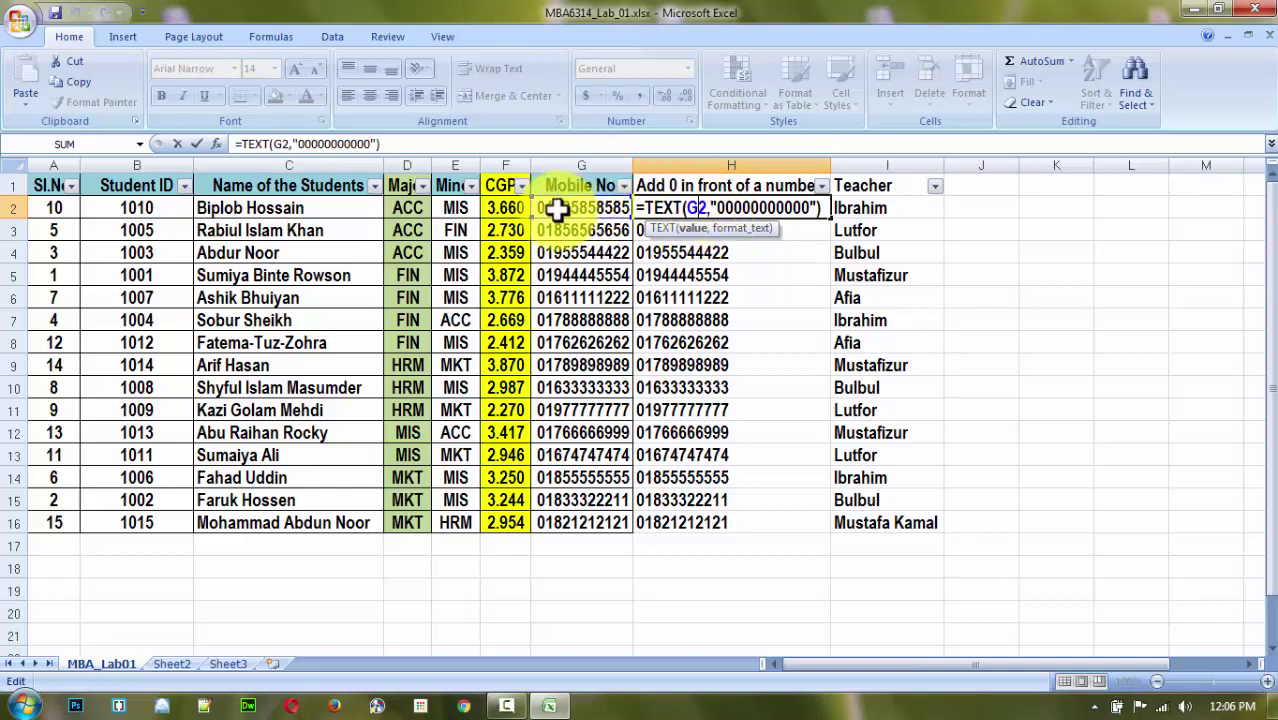
drag(722, 207, 818, 208)
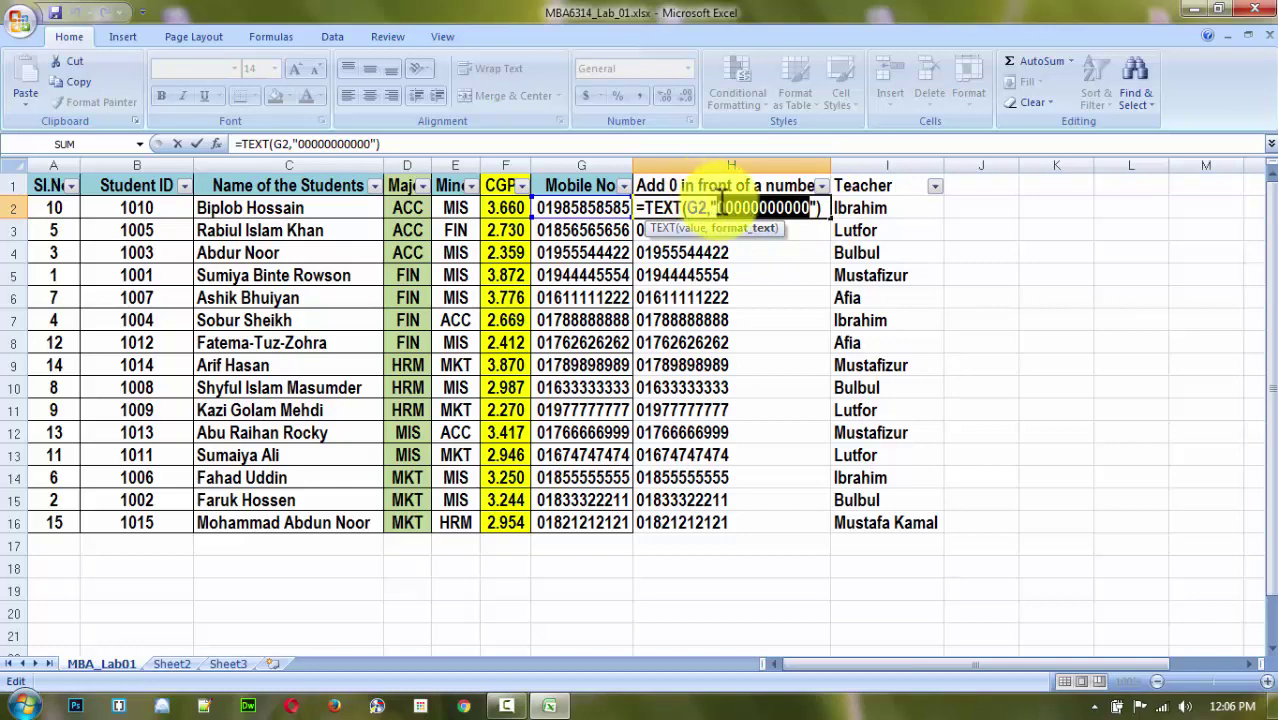
key(Return)
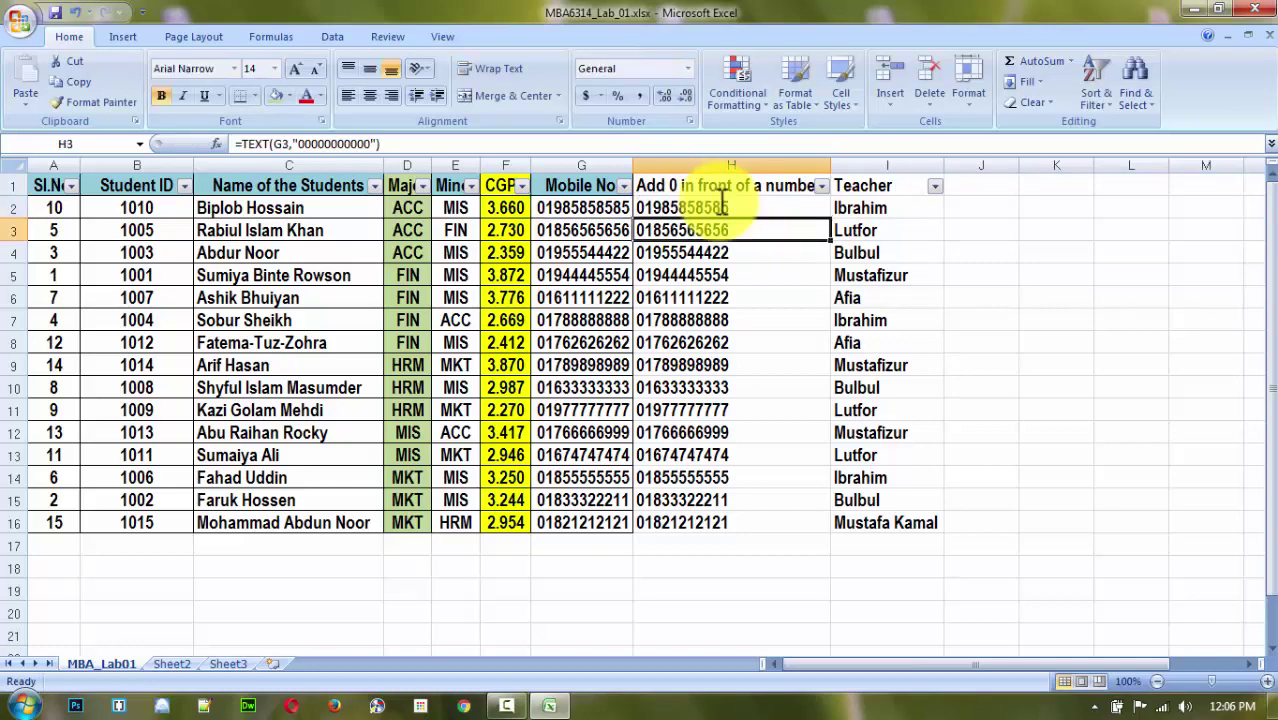
click(862, 210)
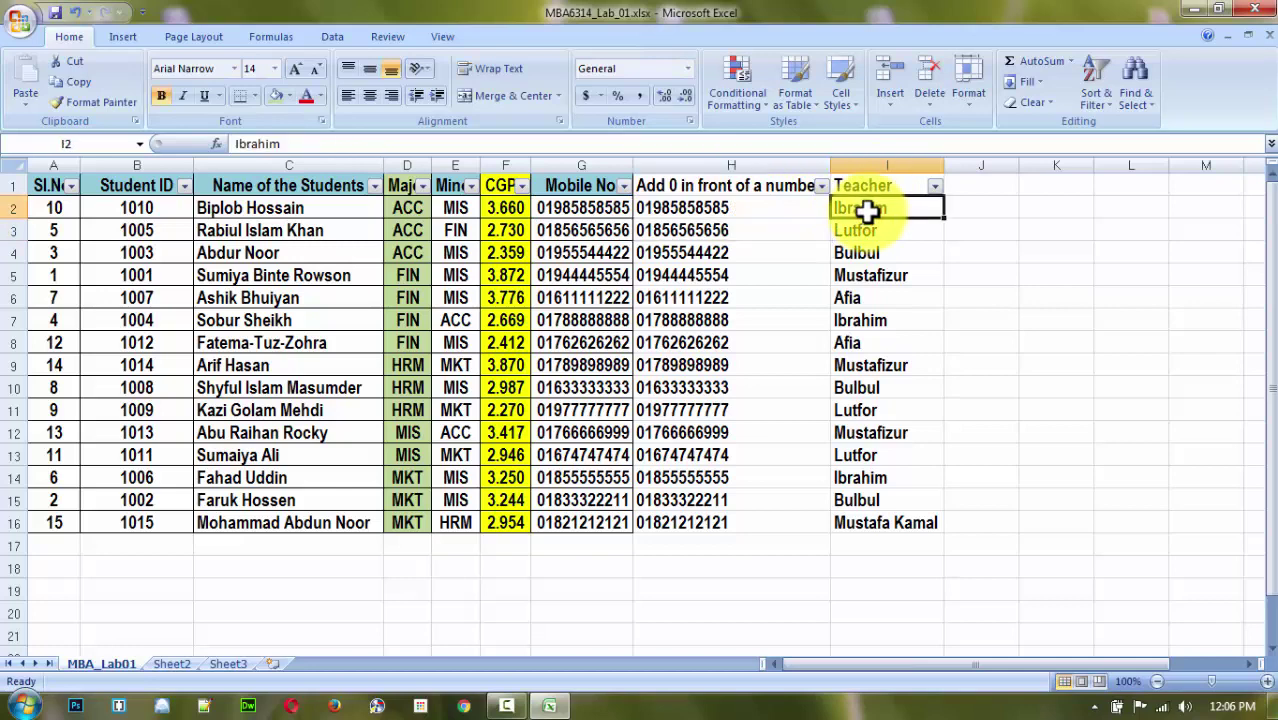
click(935, 186)
click(1050, 320)
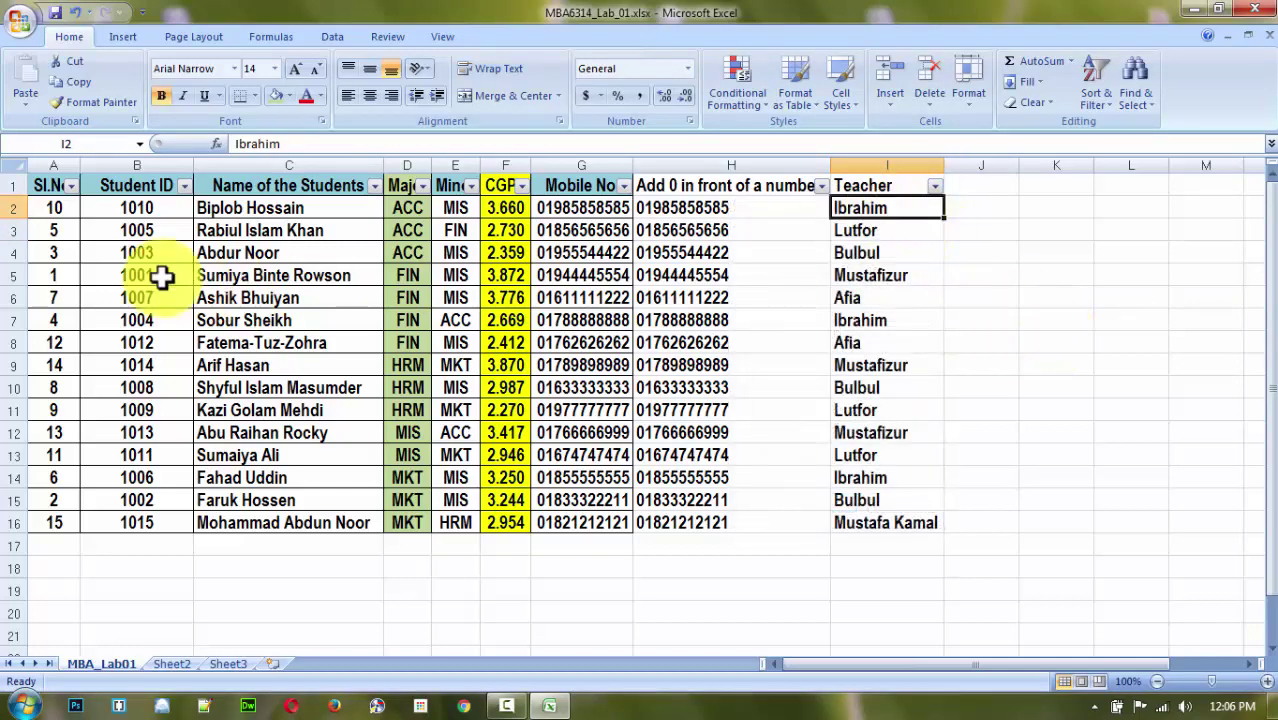
drag(34, 188, 916, 522)
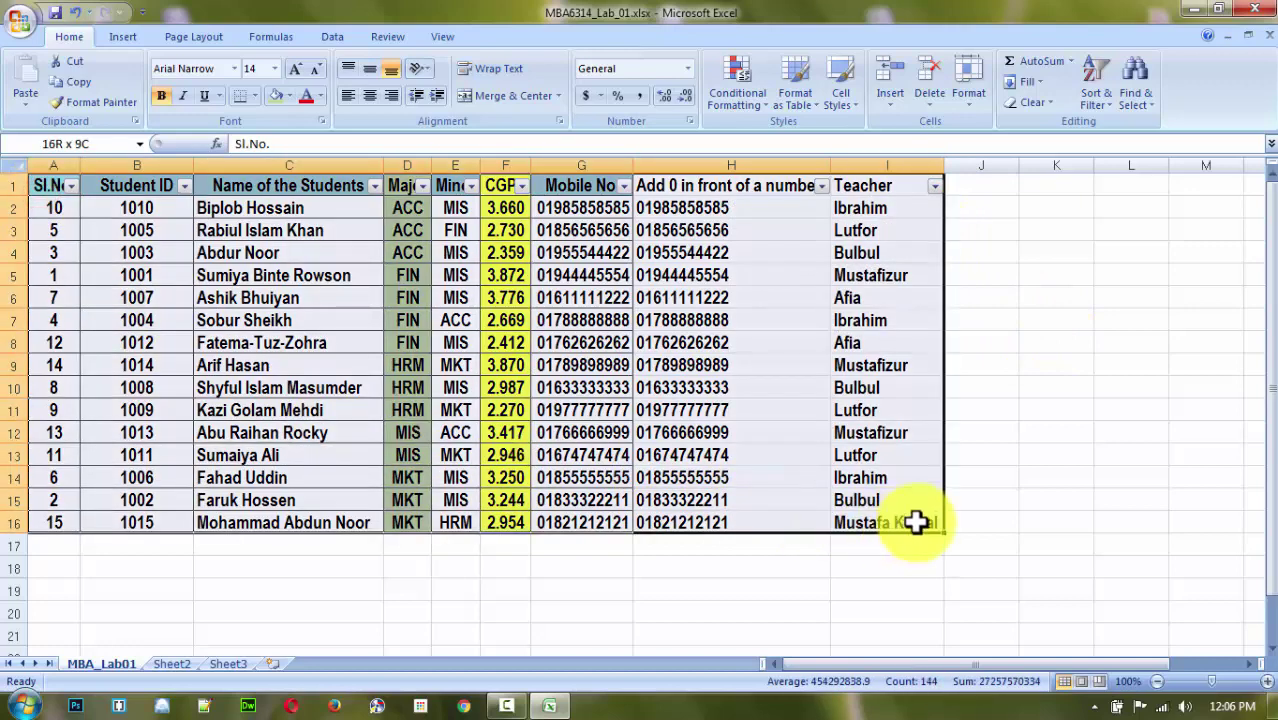
click(963, 475)
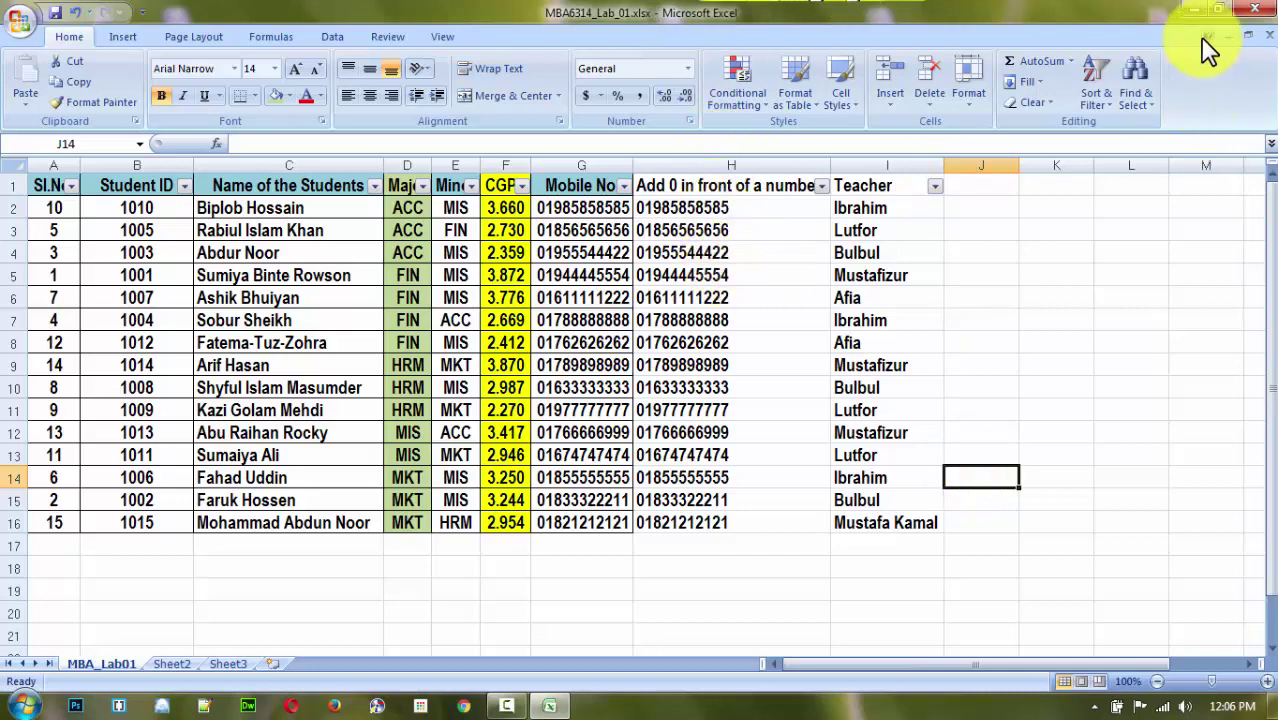
Close Excel, saving the changes to MBA6314_Lab_01.xlsx.
click(1260, 8)
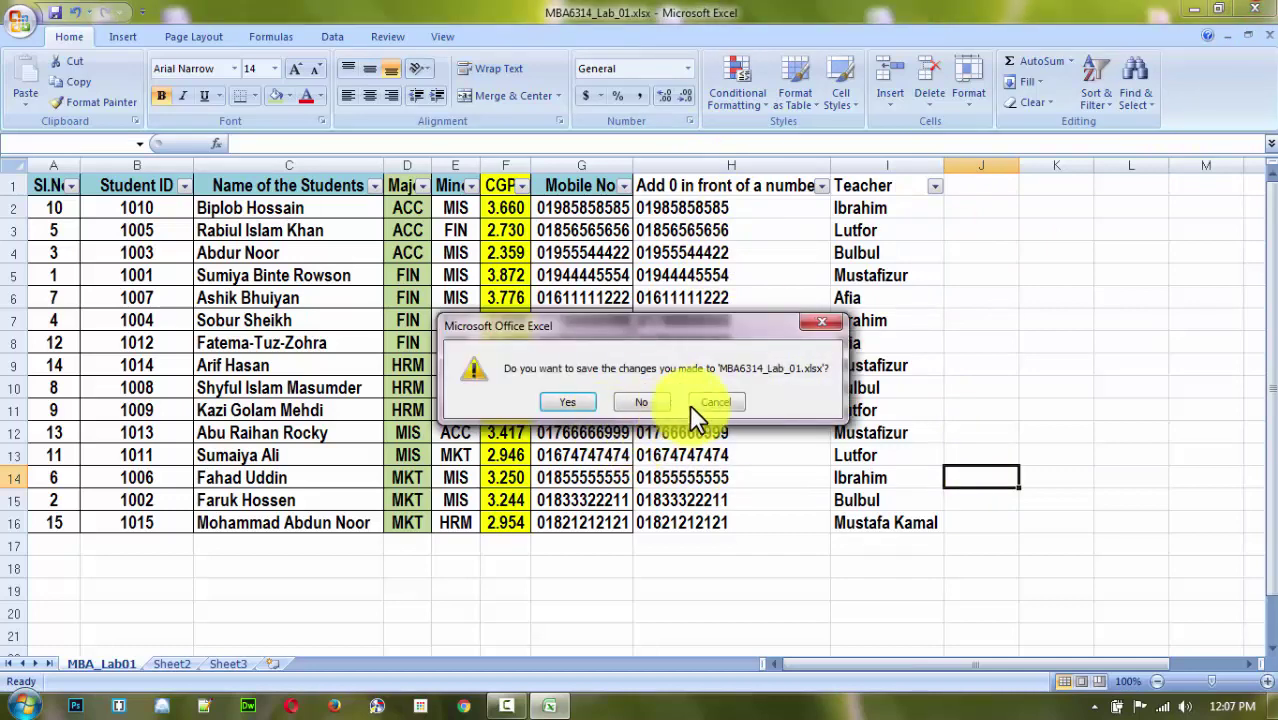
click(568, 402)
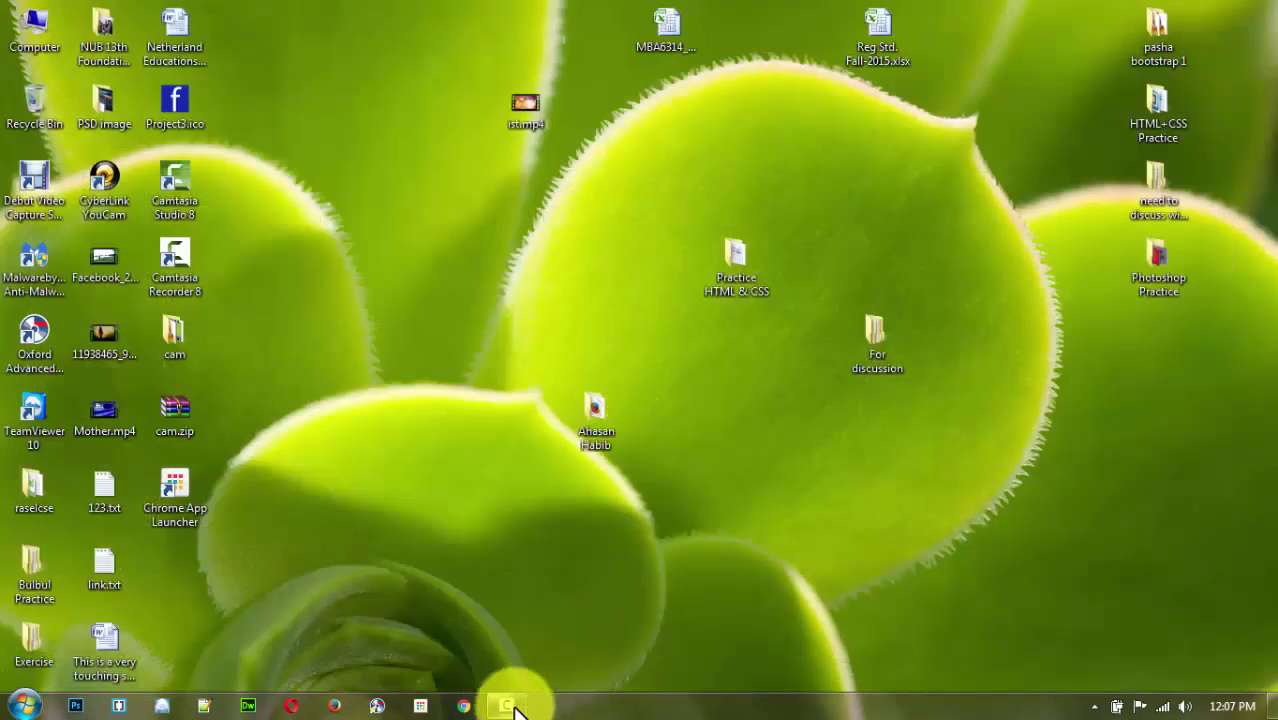
click(508, 706)
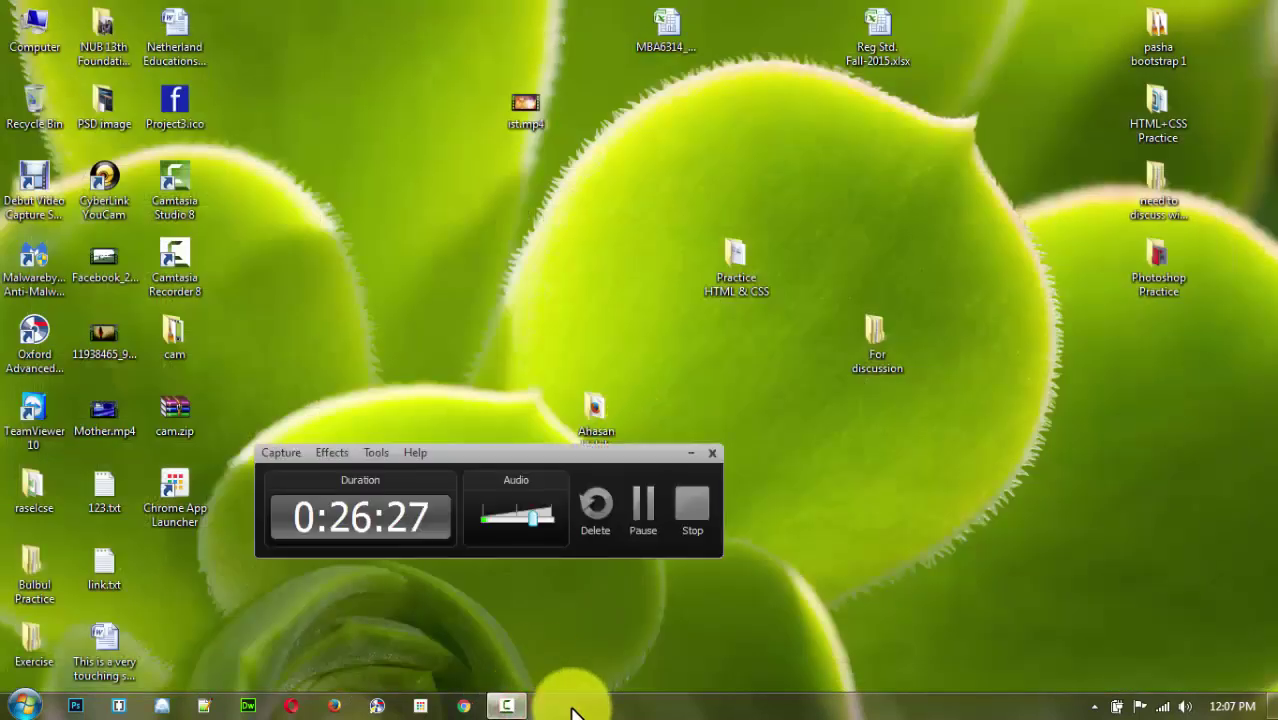